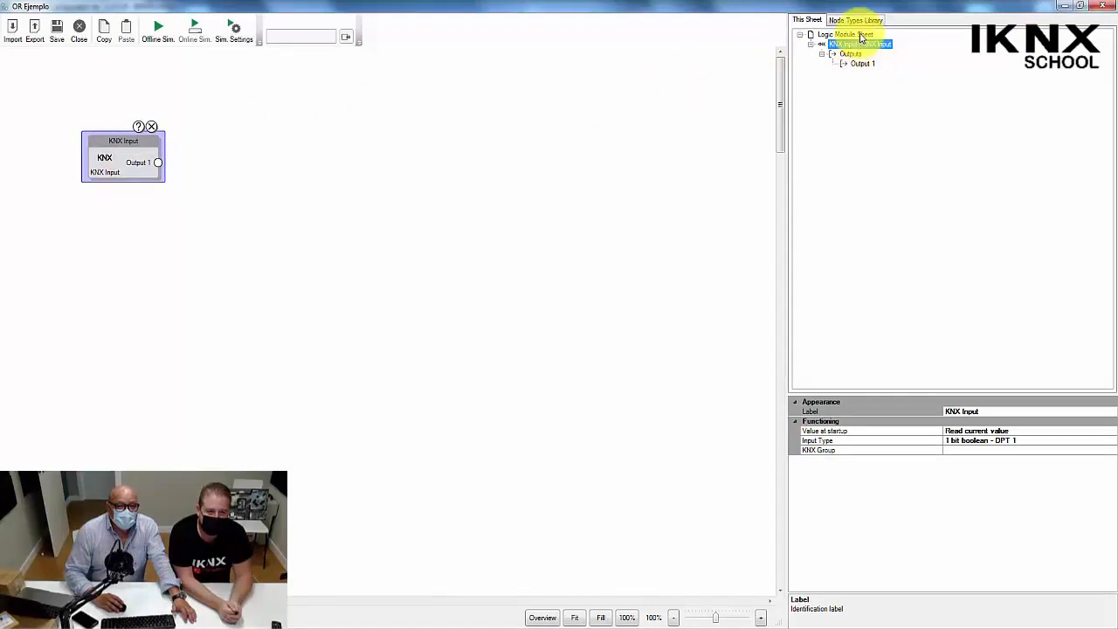
# Add two more KNX Input nodes to the sheet, stacked below the existing KNX Input.
pyautogui.click(864, 19)
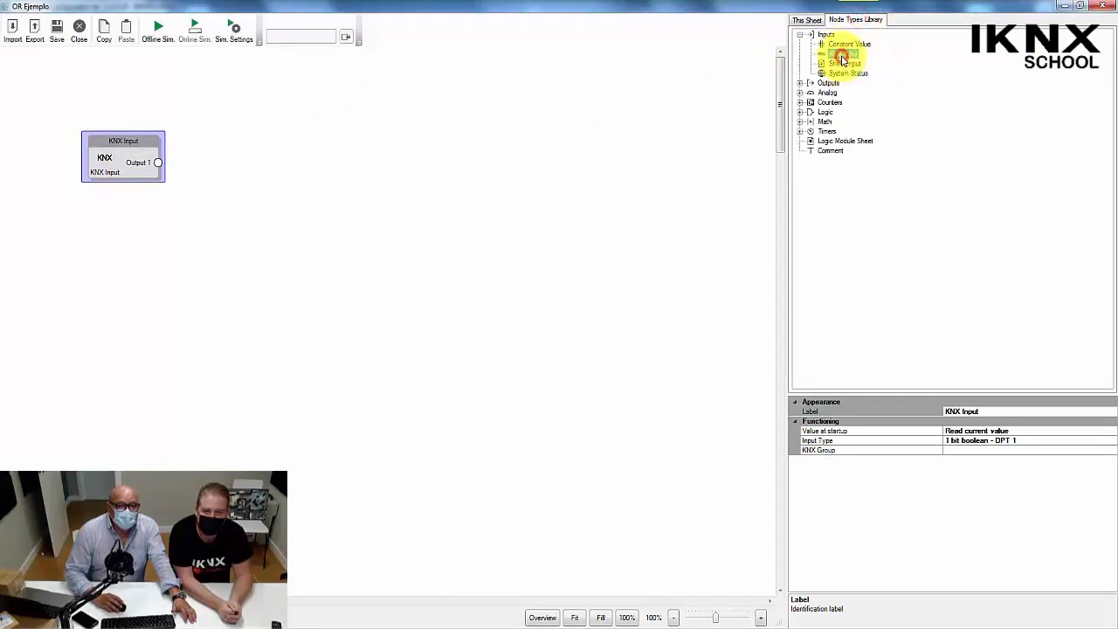
pyautogui.moveTo(841, 56); pyautogui.dragTo(110, 213)
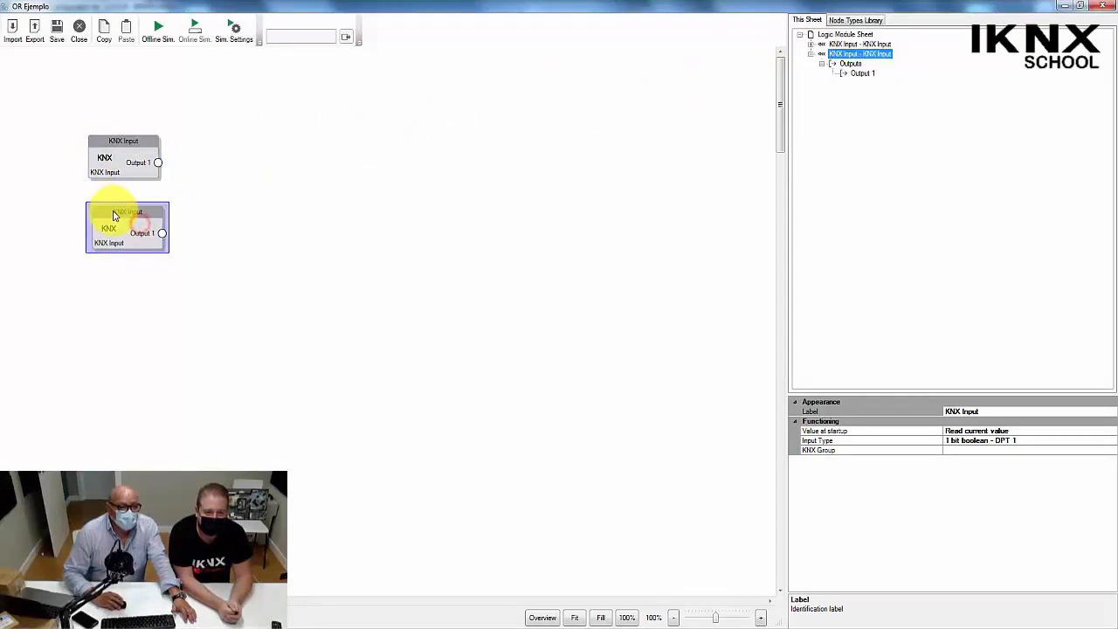
pyautogui.click(871, 22)
pyautogui.click(852, 56)
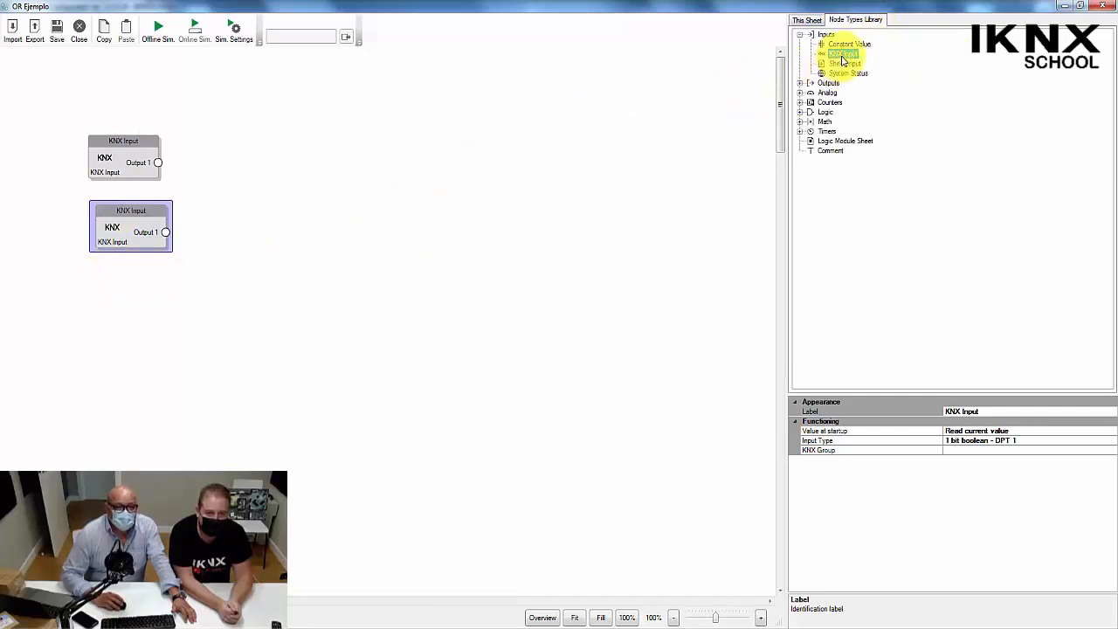
pyautogui.moveTo(846, 54); pyautogui.dragTo(122, 297)
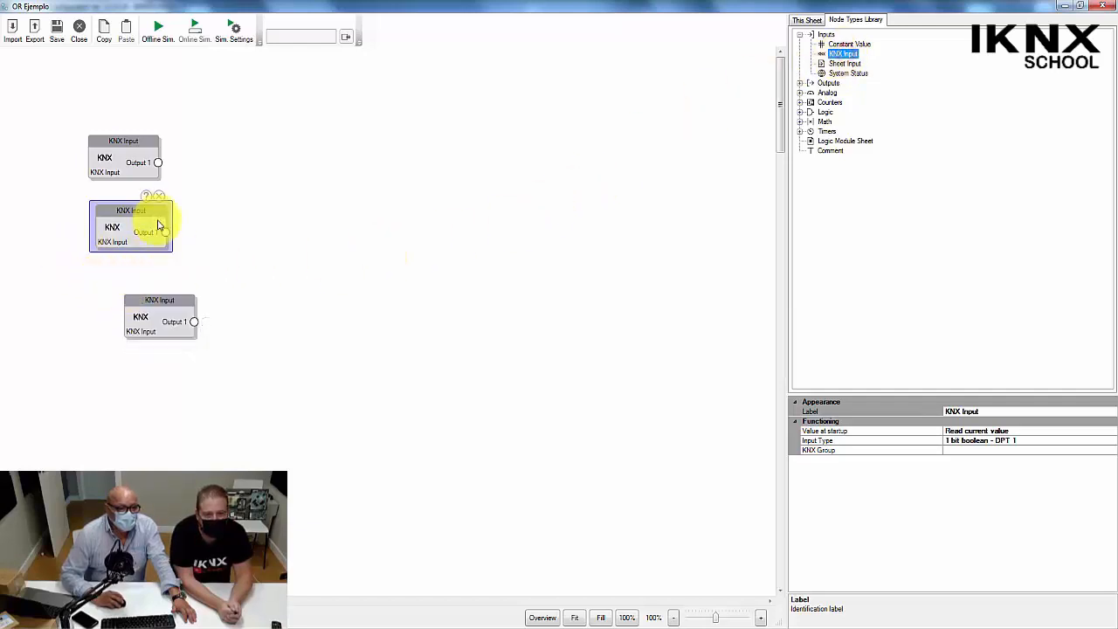
# Examine the output sending behaviour options of the topmost KNX Input's Output 1 and the node's value at startup options.
pyautogui.click(158, 164)
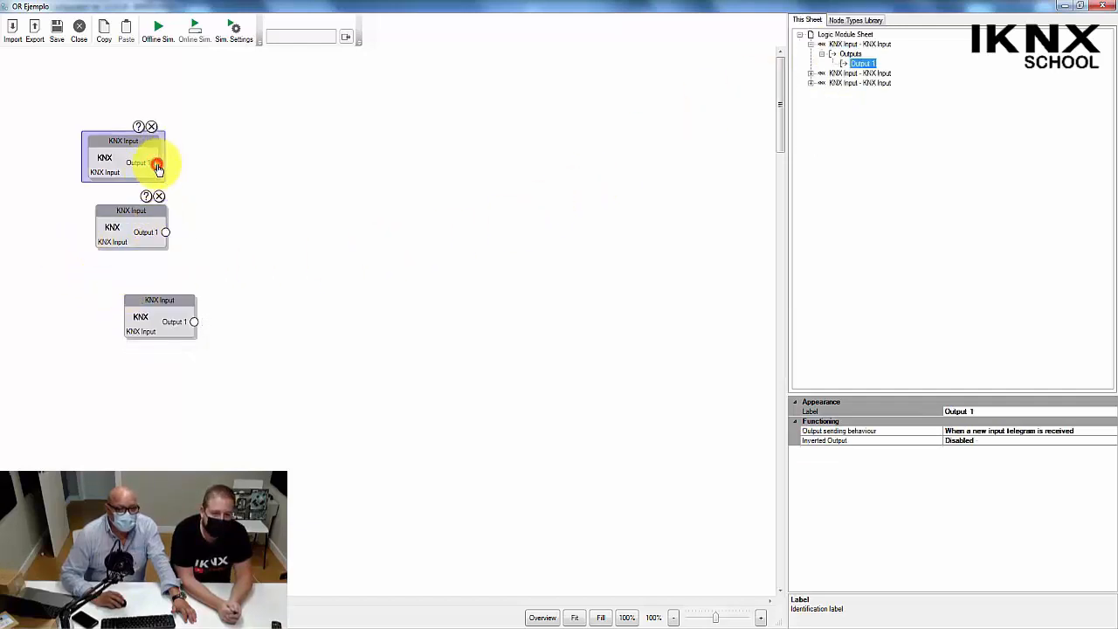
pyautogui.click(1084, 434)
pyautogui.click(1114, 432)
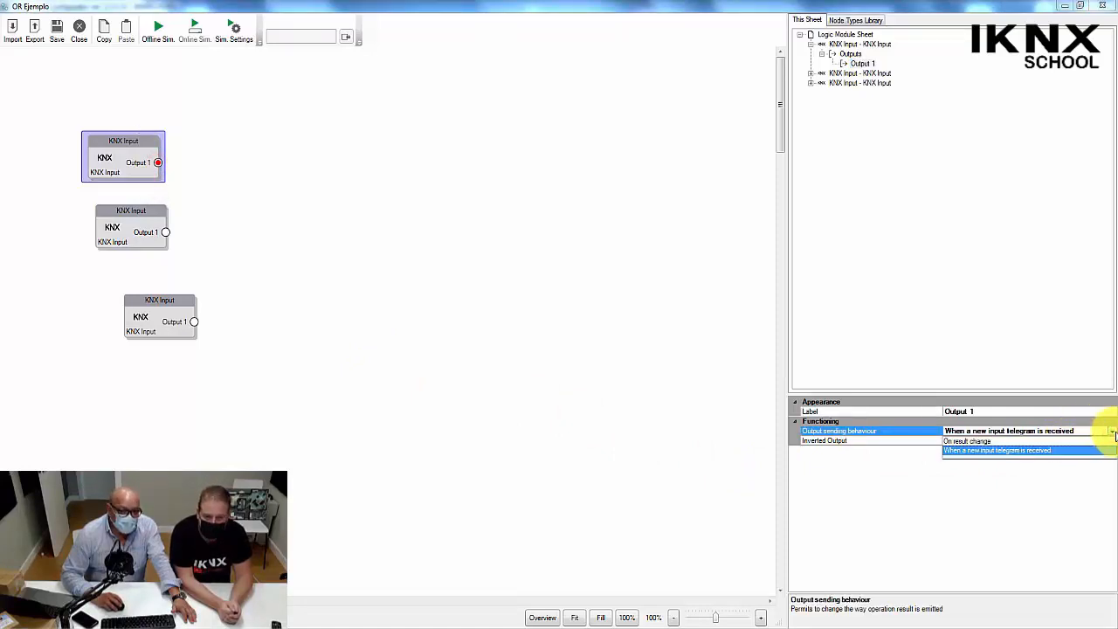
pyautogui.click(1113, 432)
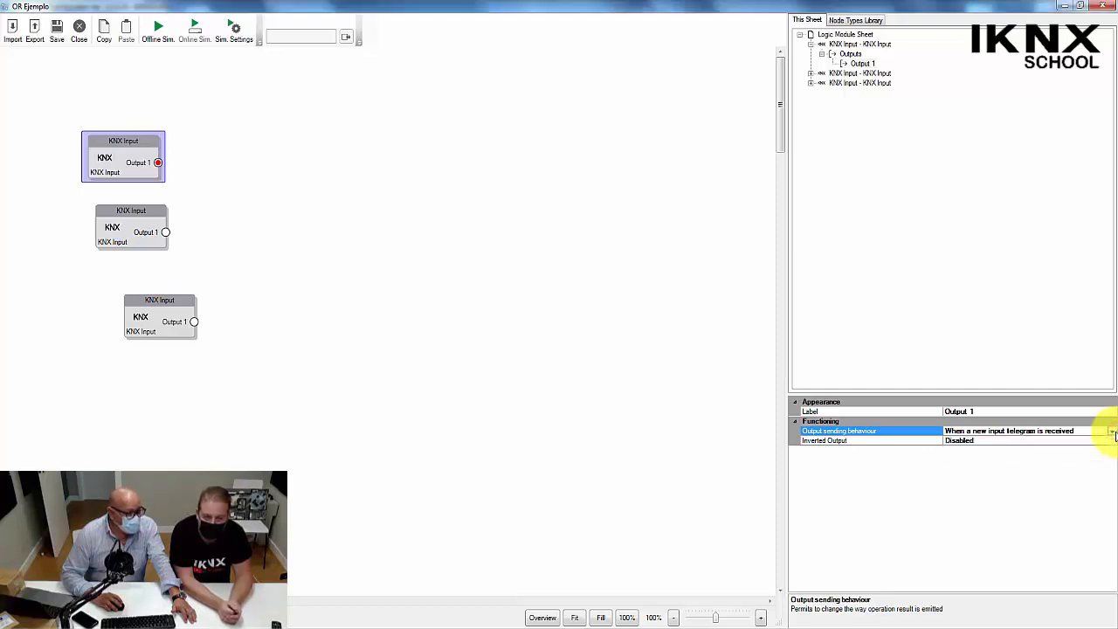
pyautogui.click(127, 166)
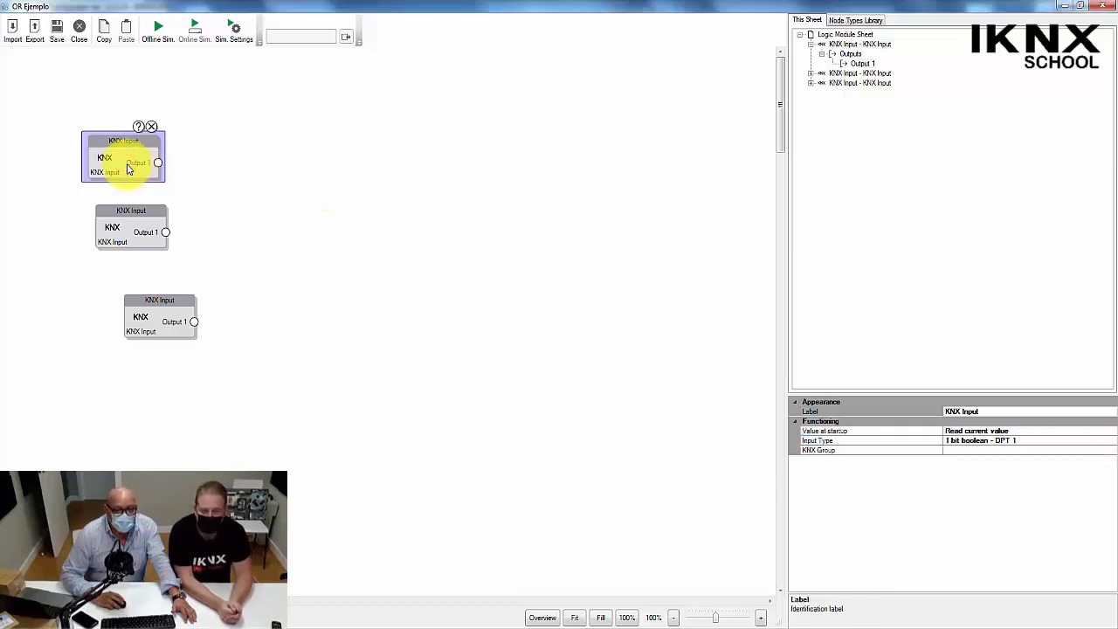
pyautogui.click(852, 431)
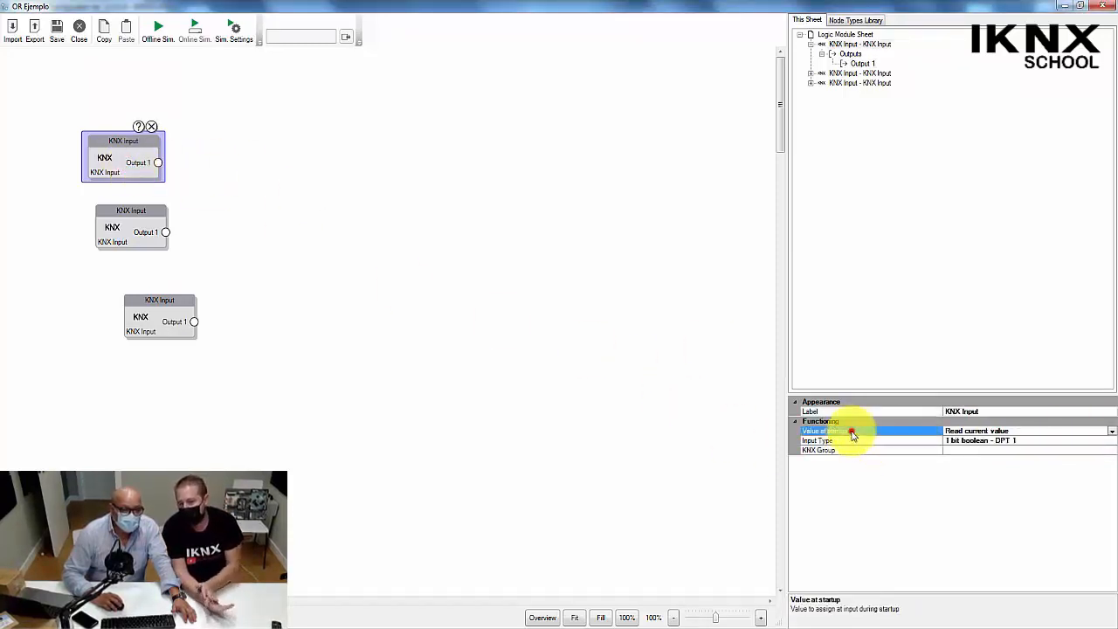
pyautogui.click(1112, 432)
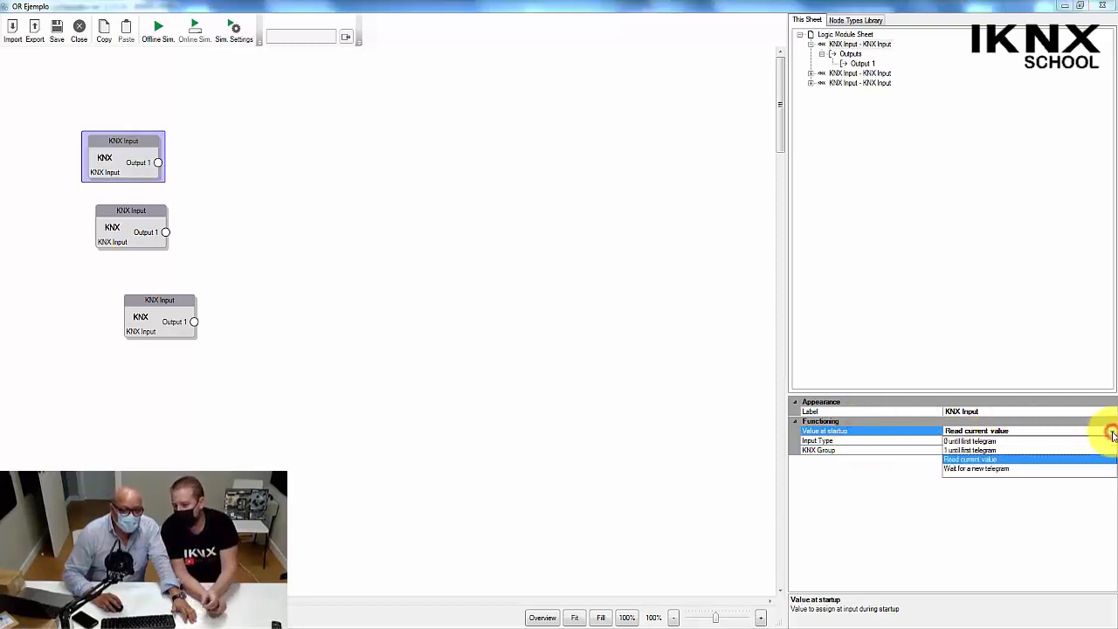
pyautogui.click(1113, 432)
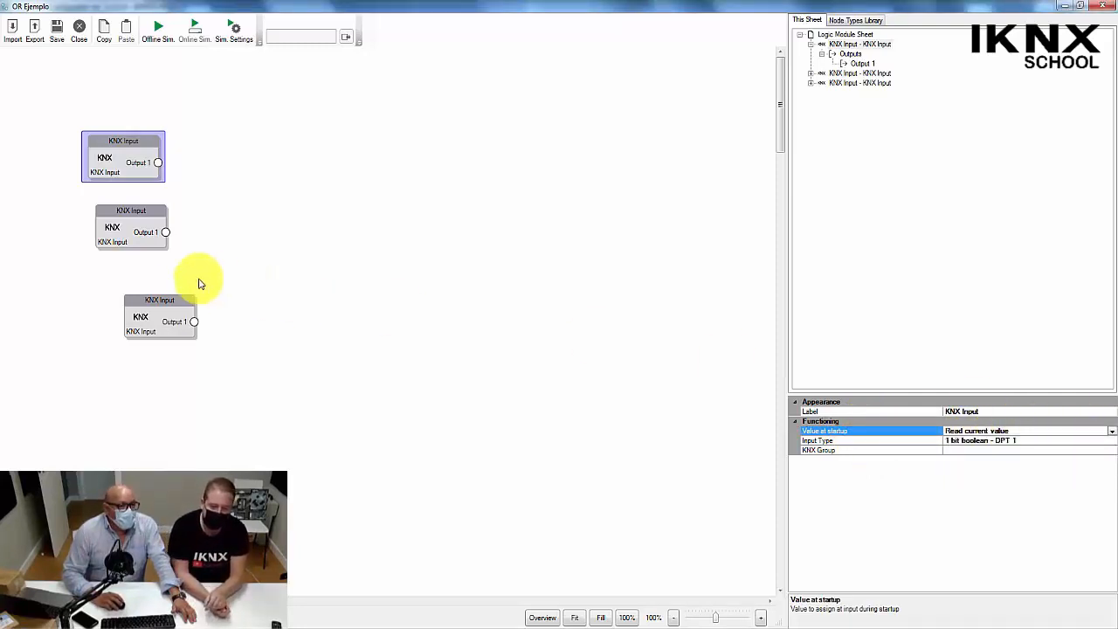
# Move the second and third KNX Input nodes into a vertical column under the first one.
pyautogui.moveTo(172, 302); pyautogui.dragTo(134, 293)
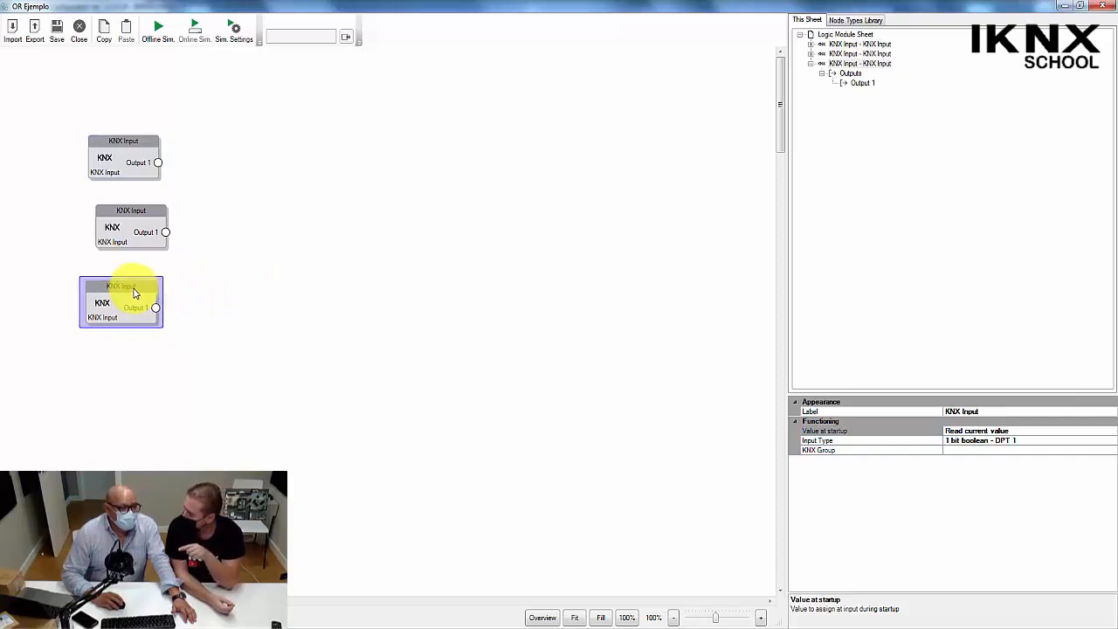
pyautogui.moveTo(150, 210); pyautogui.dragTo(134, 222)
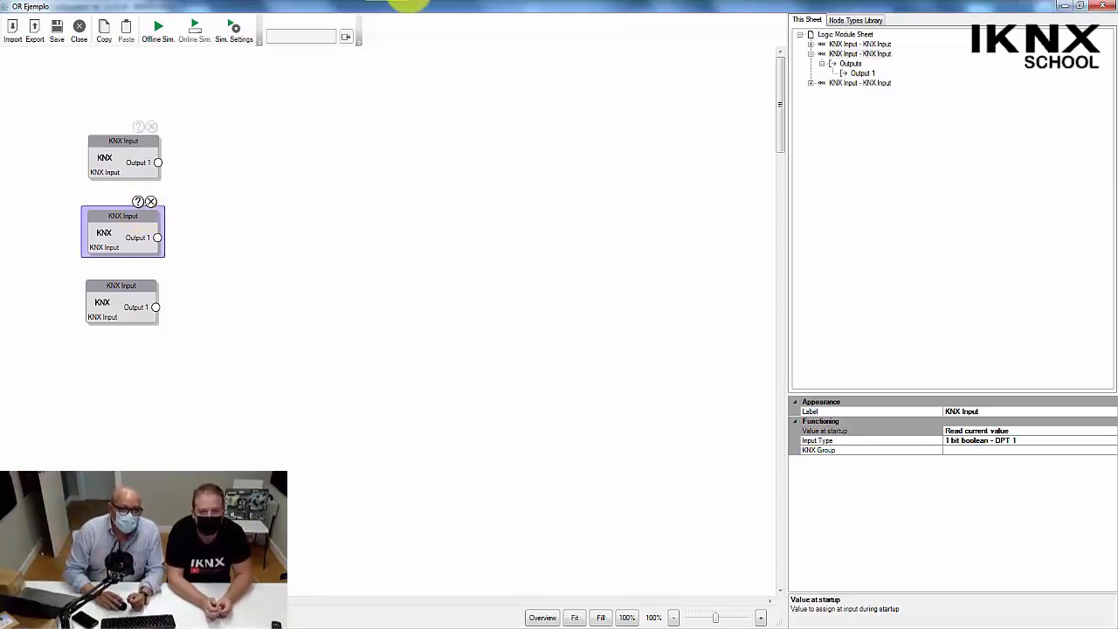
# Add a KNX Output node across the sheet from the KNX Input nodes.
pyautogui.click(855, 21)
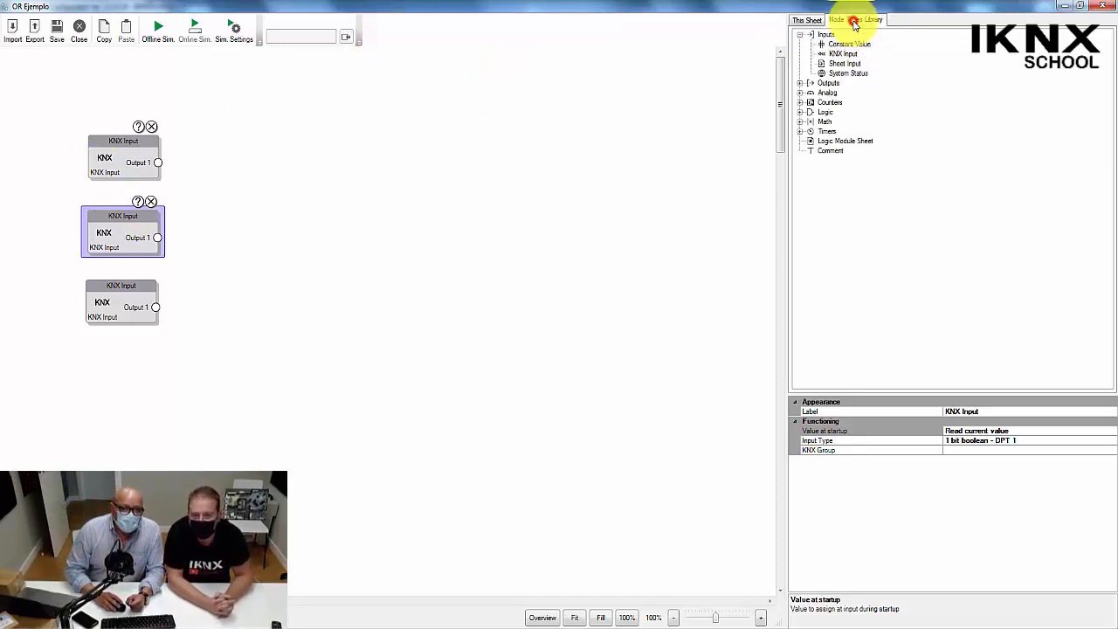
pyautogui.click(800, 83)
pyautogui.click(840, 103)
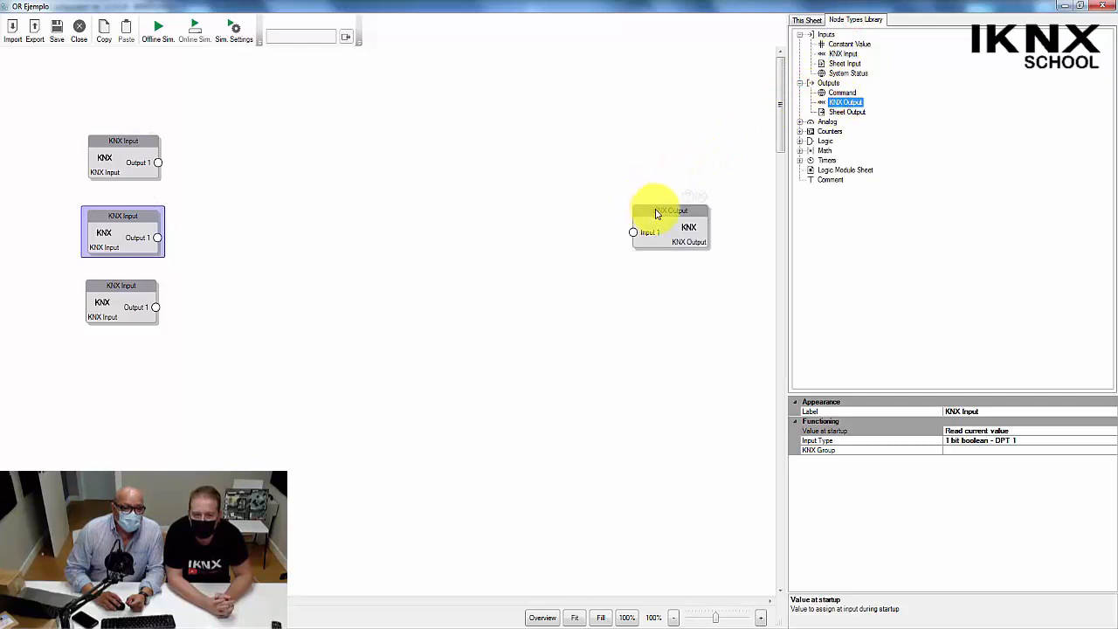
pyautogui.click(630, 208)
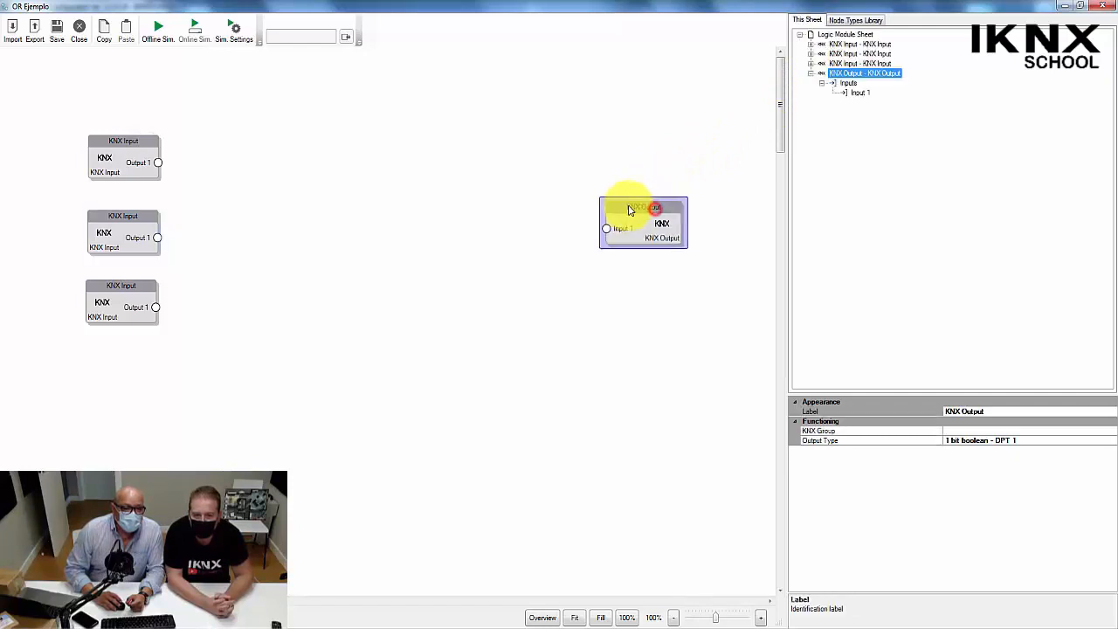
# Add a Command output node and align it directly below the KNX Output node.
pyautogui.click(872, 21)
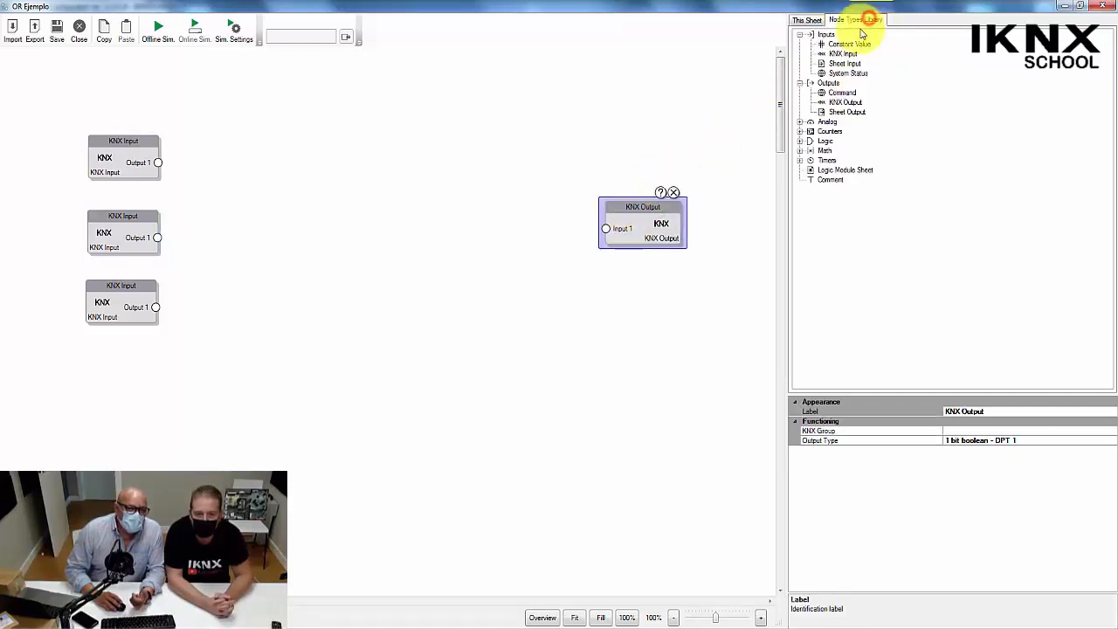
pyautogui.click(841, 93)
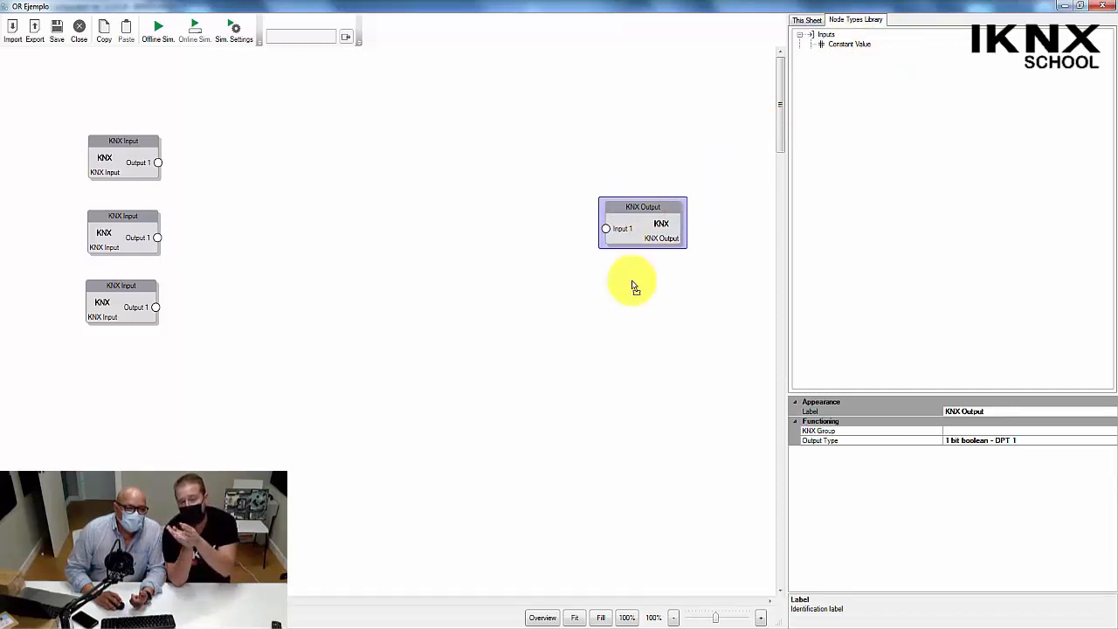
pyautogui.click(672, 295)
pyautogui.moveTo(672, 295); pyautogui.dragTo(642, 288)
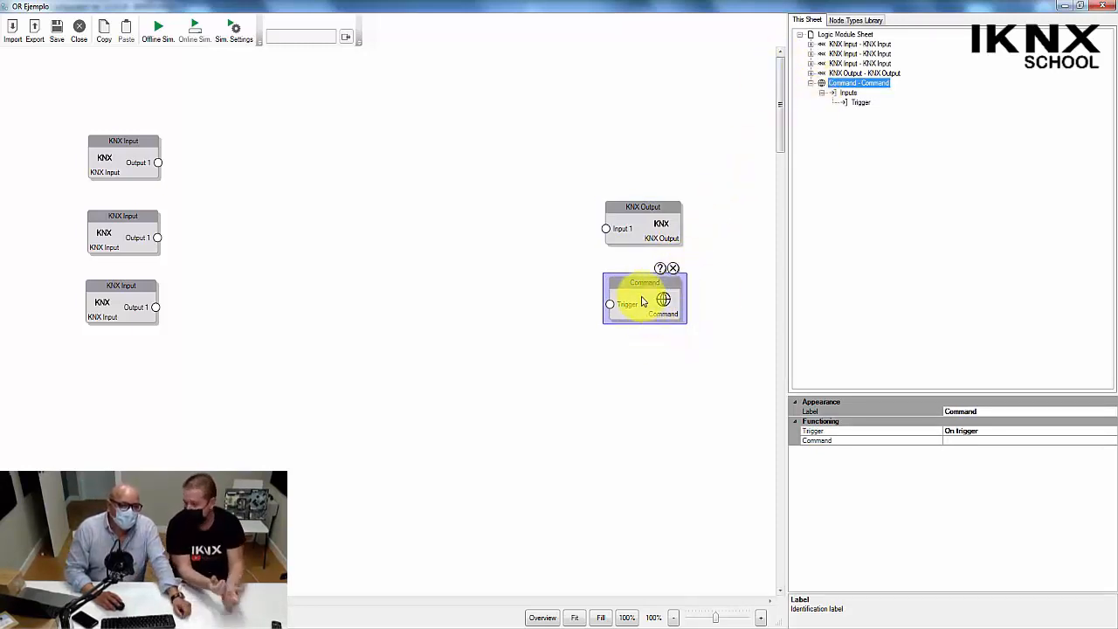
pyautogui.click(643, 287)
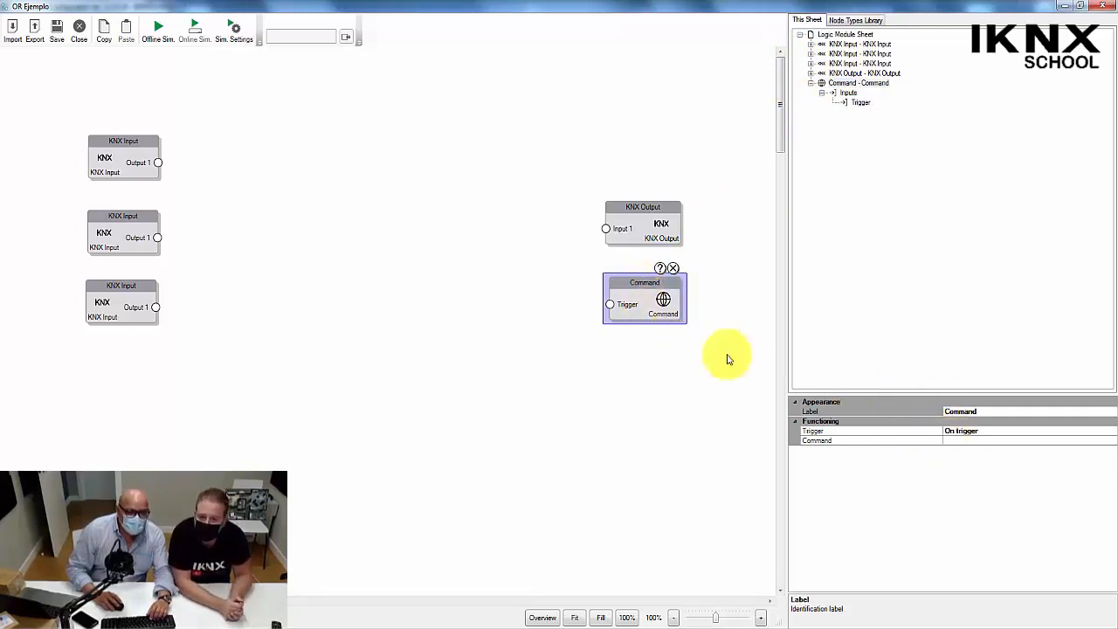
# Choose the System command Send Push Notification for the Command node.
pyautogui.click(844, 19)
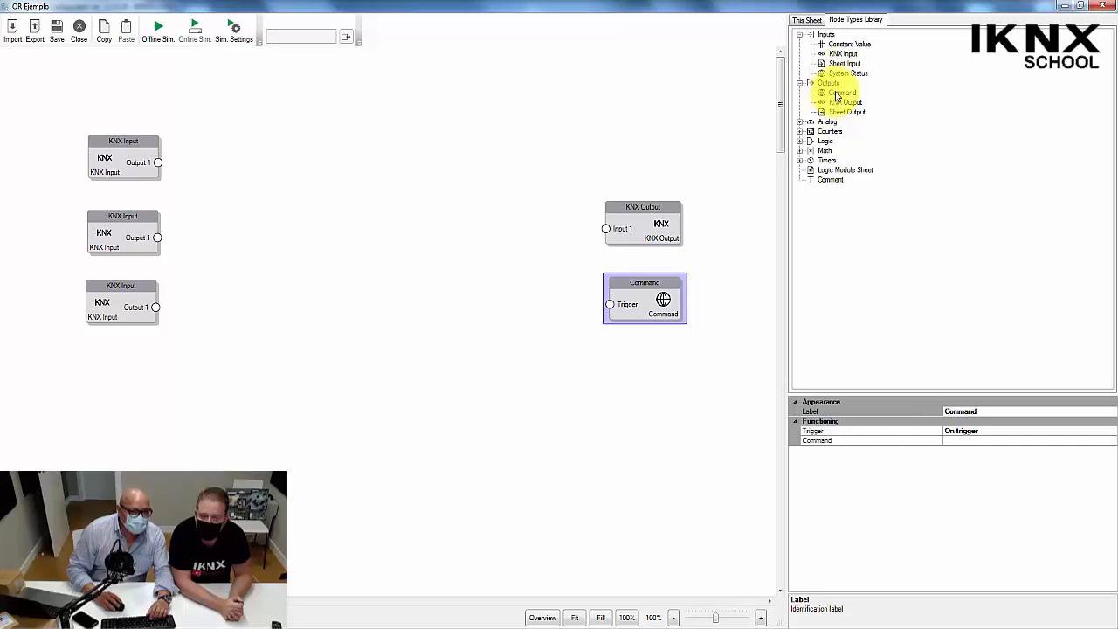
pyautogui.click(642, 292)
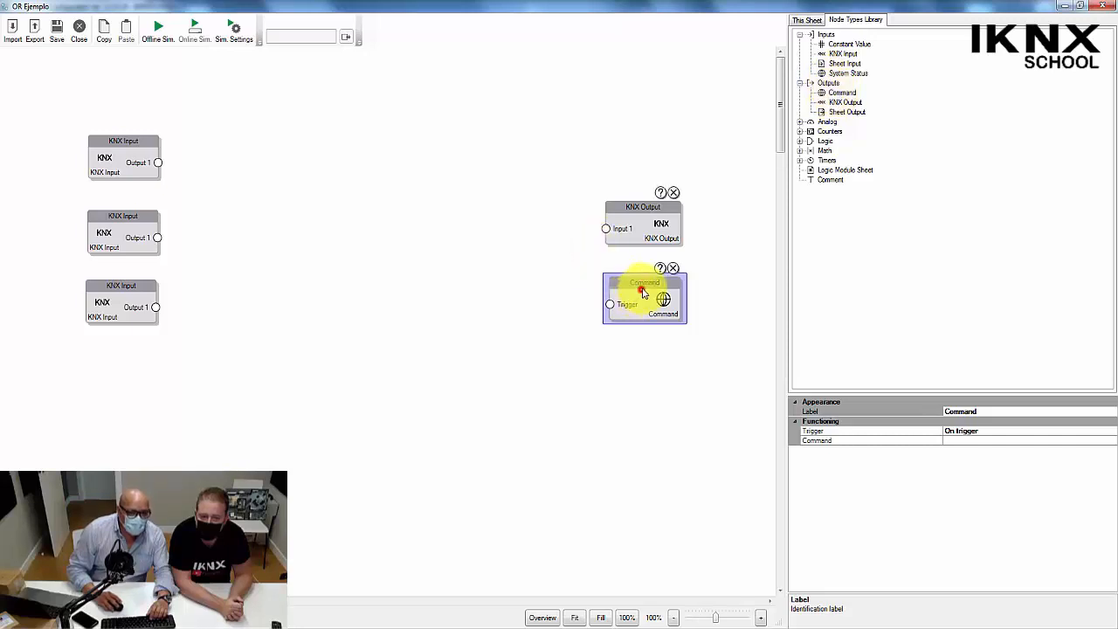
pyautogui.click(1113, 441)
pyautogui.click(1113, 441)
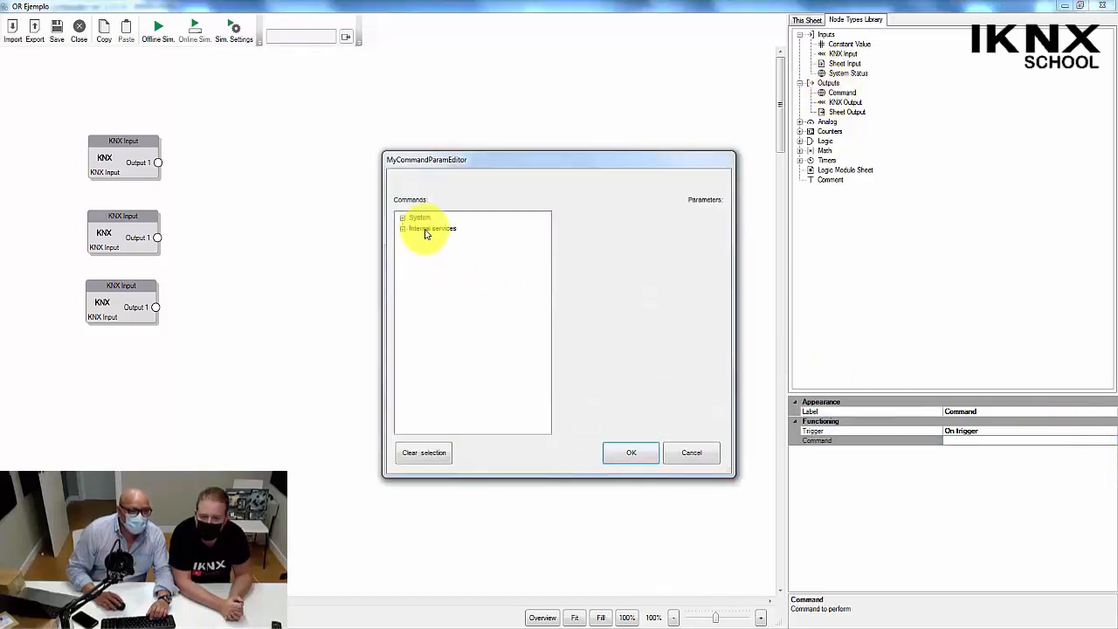
pyautogui.click(403, 219)
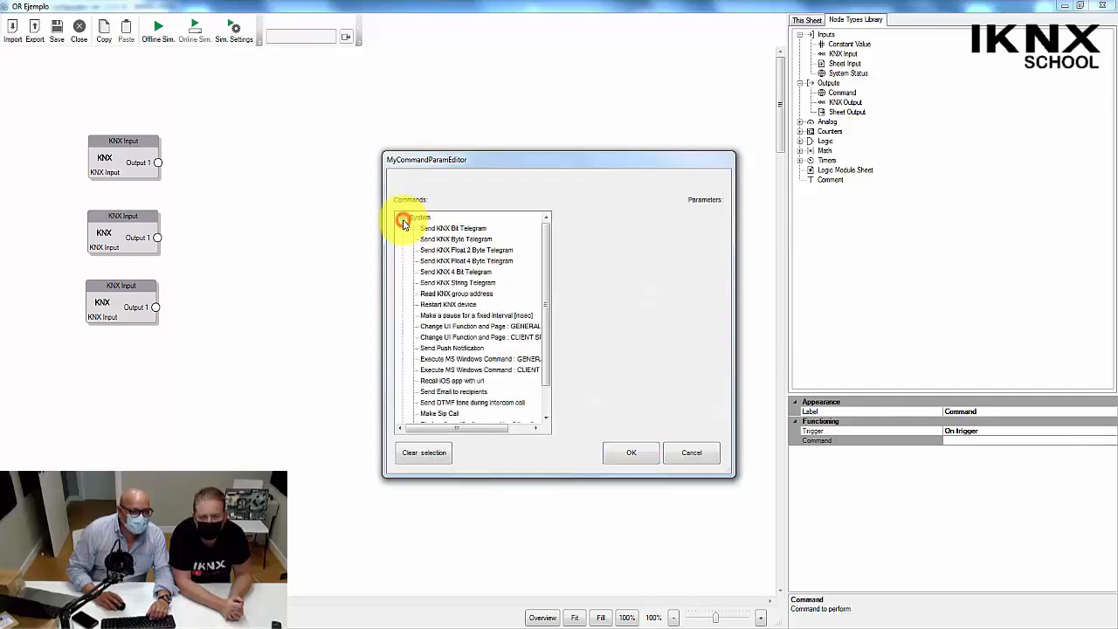
pyautogui.click(467, 348)
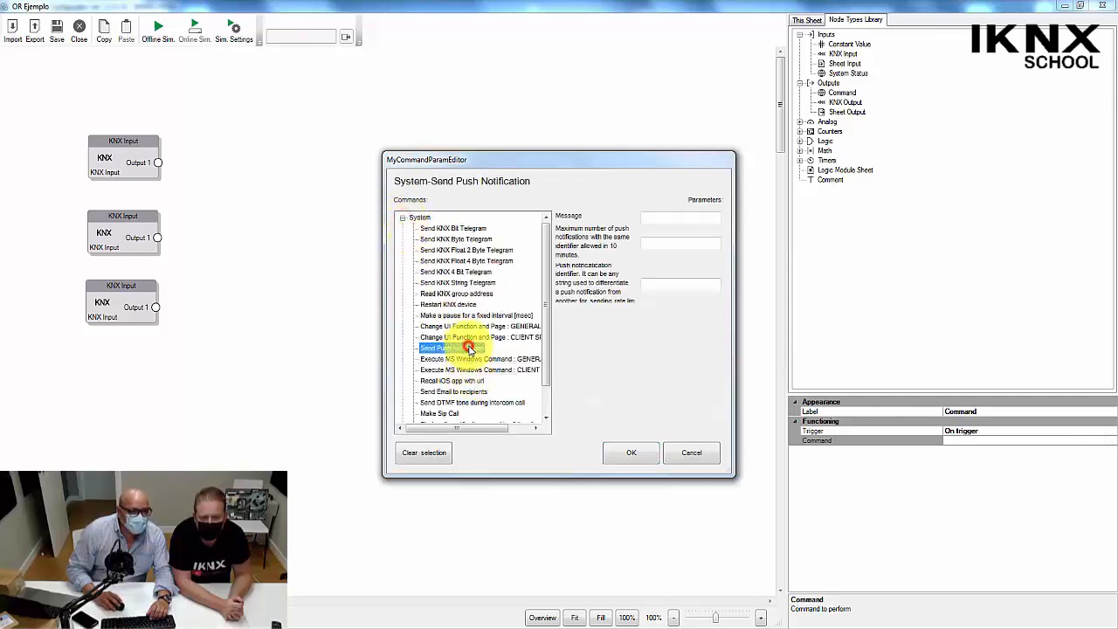
# Set the push notification's message to "Valor verdadero de la or" and accept the command settings.
pyautogui.click(647, 218)
pyautogui.write('Valor')
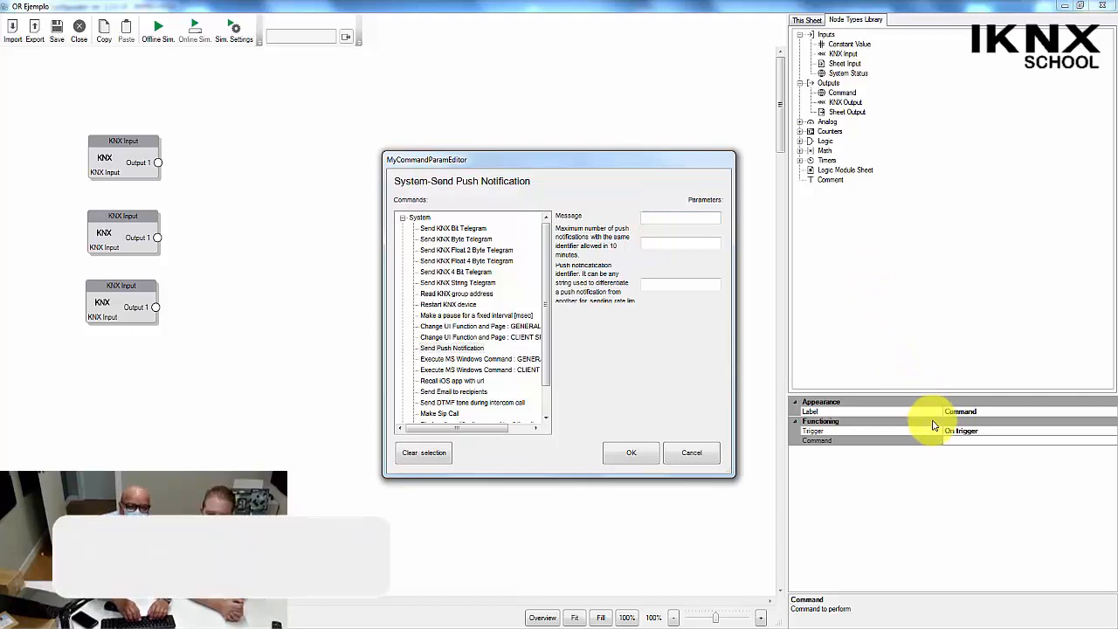
pyautogui.write(' ver')
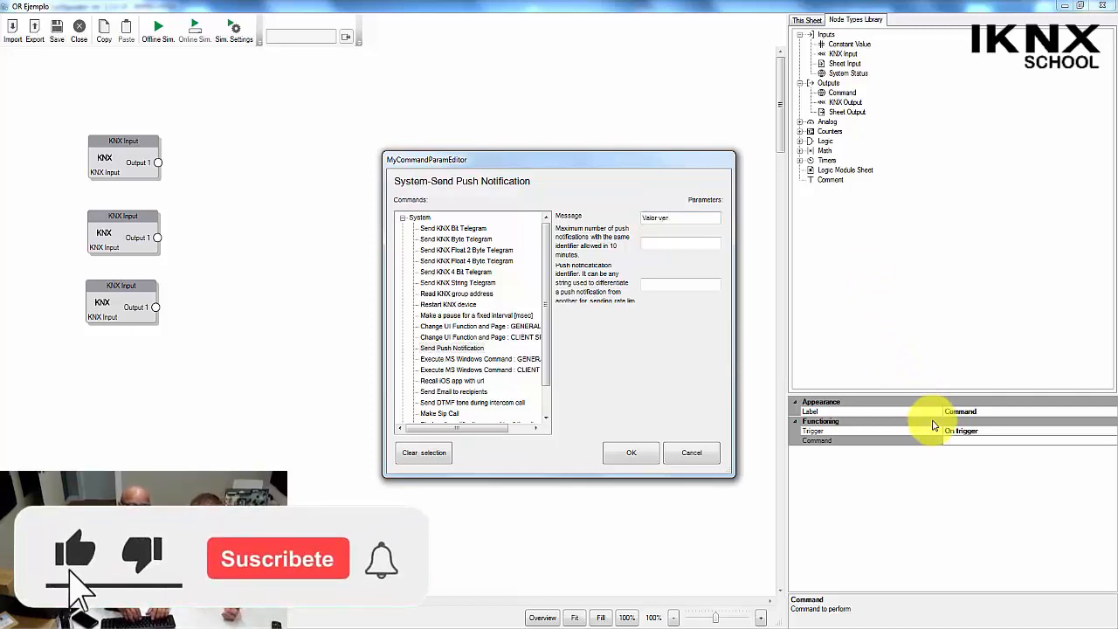
pyautogui.write('dader')
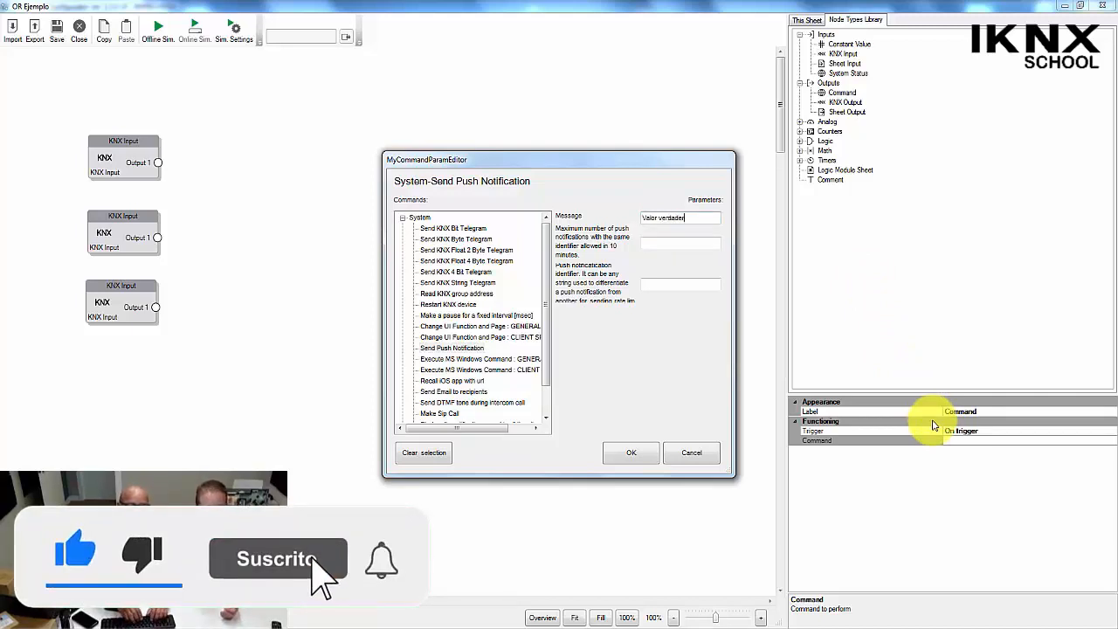
pyautogui.write('o de la or')
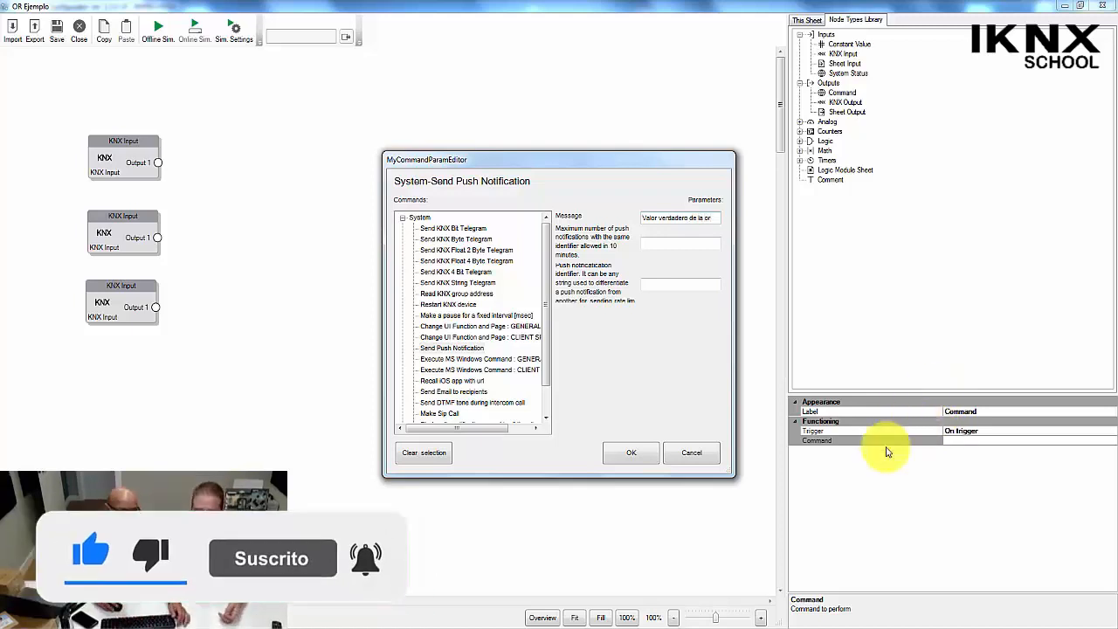
pyautogui.click(611, 454)
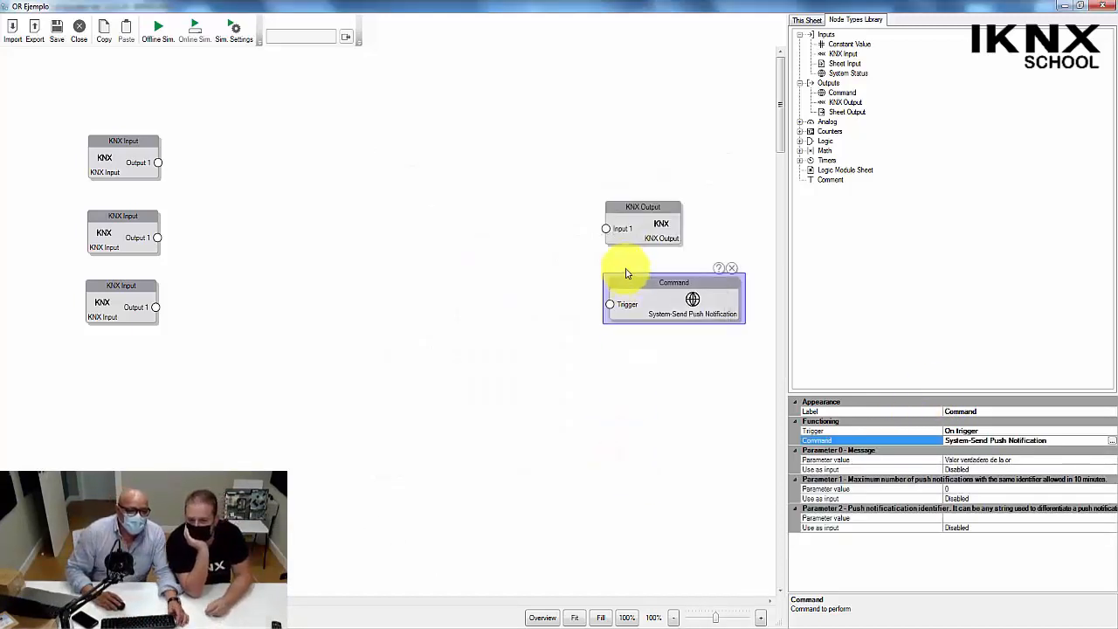
# Add an Or logic node between the KNX Input nodes and the output nodes.
pyautogui.click(799, 141)
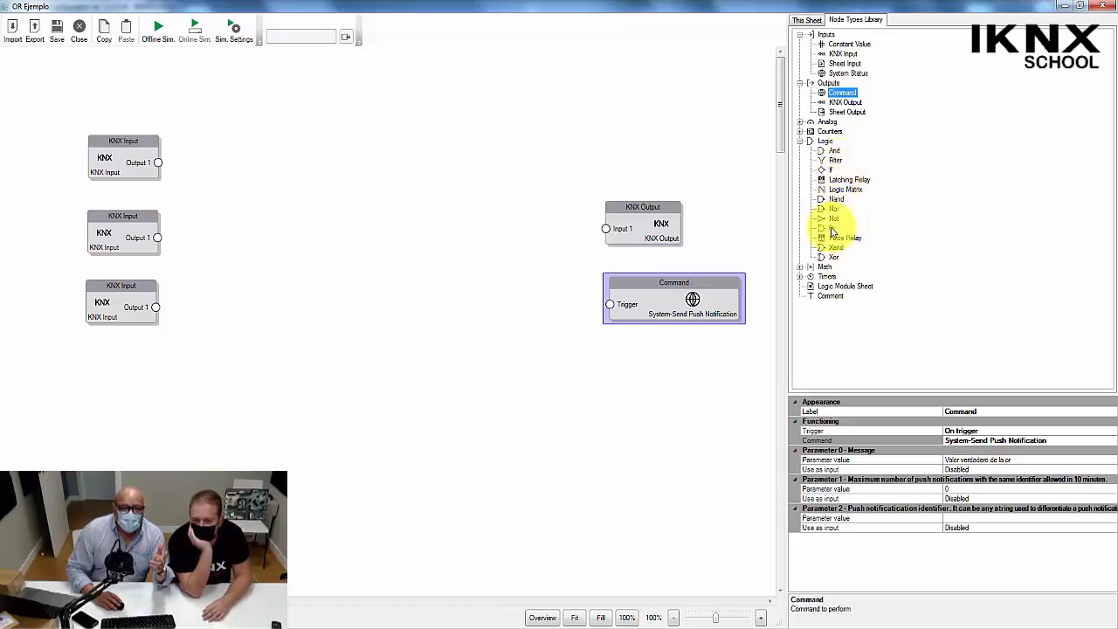
pyautogui.moveTo(833, 228); pyautogui.dragTo(412, 217)
pyautogui.click(316, 215)
pyautogui.click(414, 219)
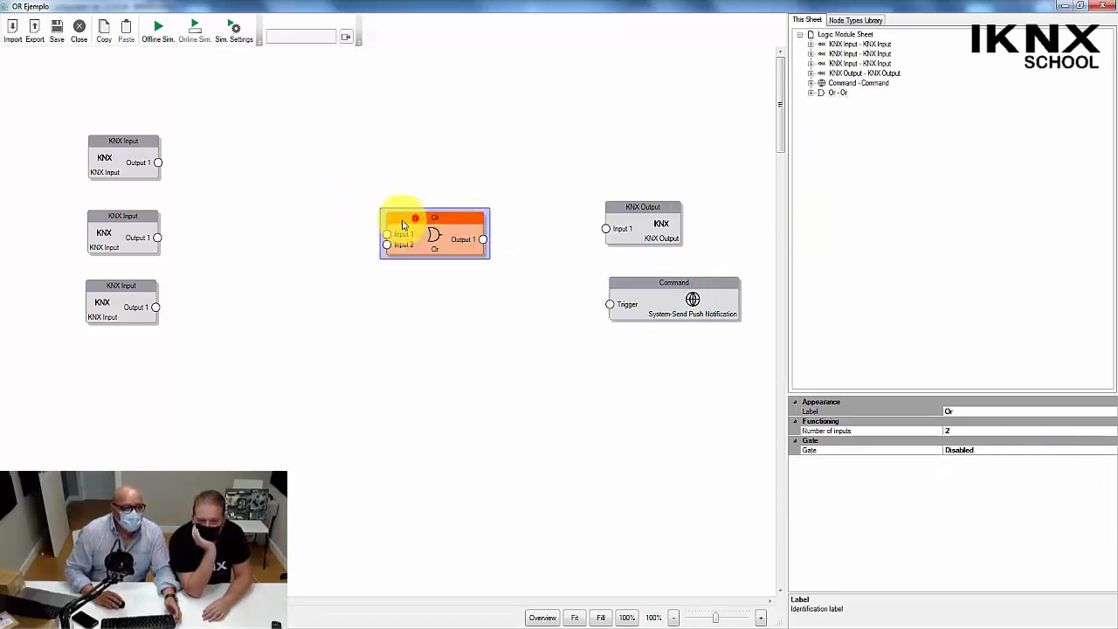
# Set the Or node's number of inputs to 3.
pyautogui.click(991, 430)
pyautogui.press('BackSpace')
pyautogui.write('3')
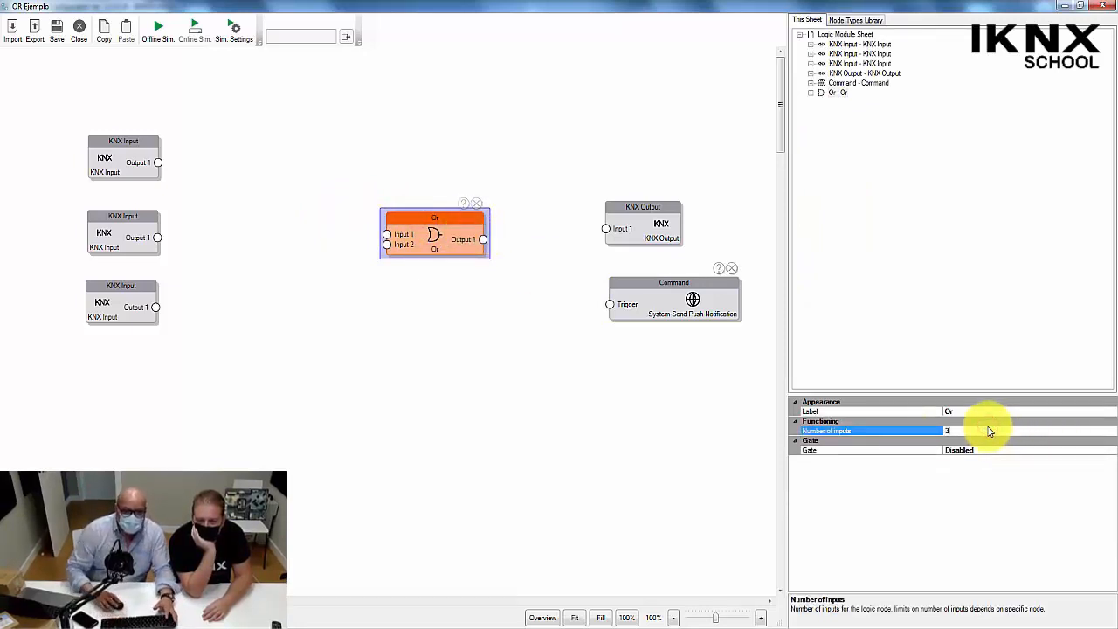
pyautogui.click(371, 382)
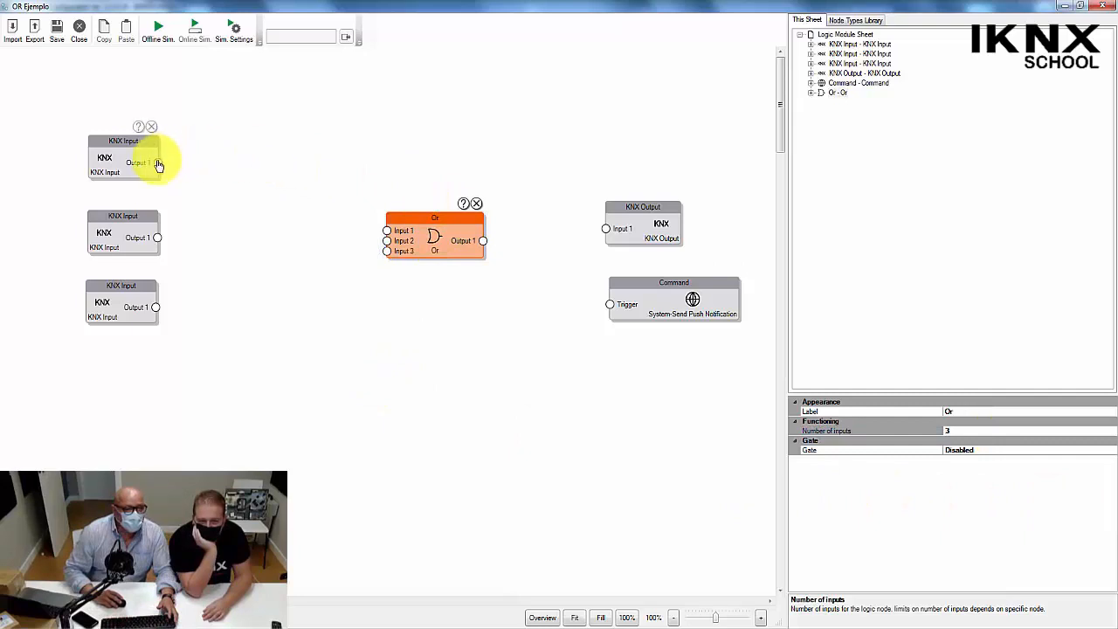
# Wire the three KNX Inputs to the Or node's Inputs 1 to 3, and its output to the KNX Output and the Command's trigger.
pyautogui.moveTo(157, 165); pyautogui.dragTo(390, 233)
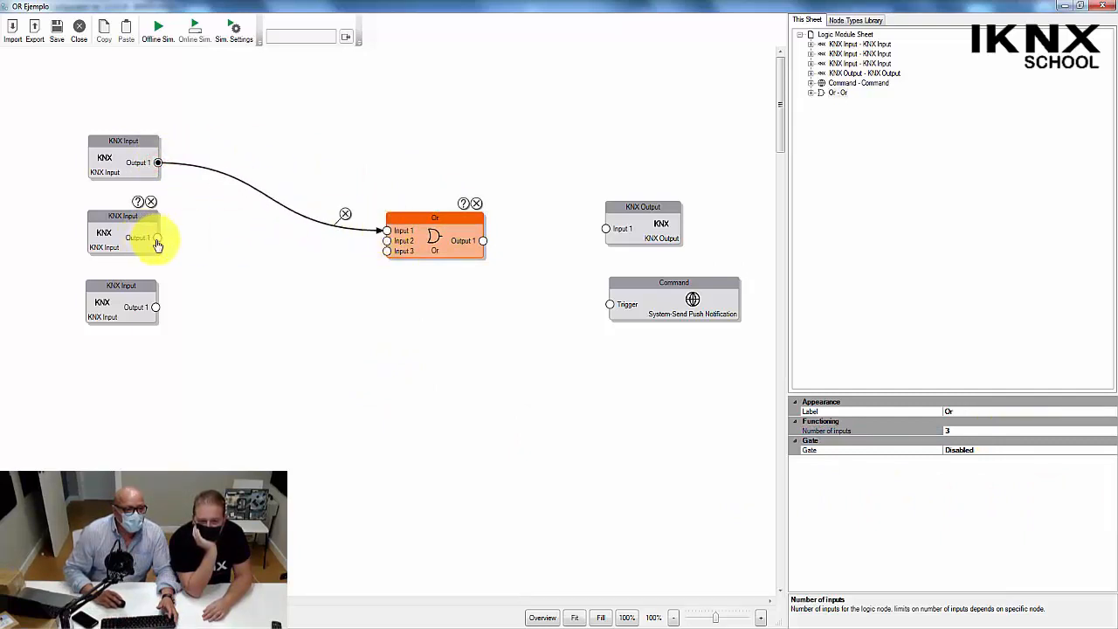
pyautogui.moveTo(158, 245); pyautogui.dragTo(389, 245)
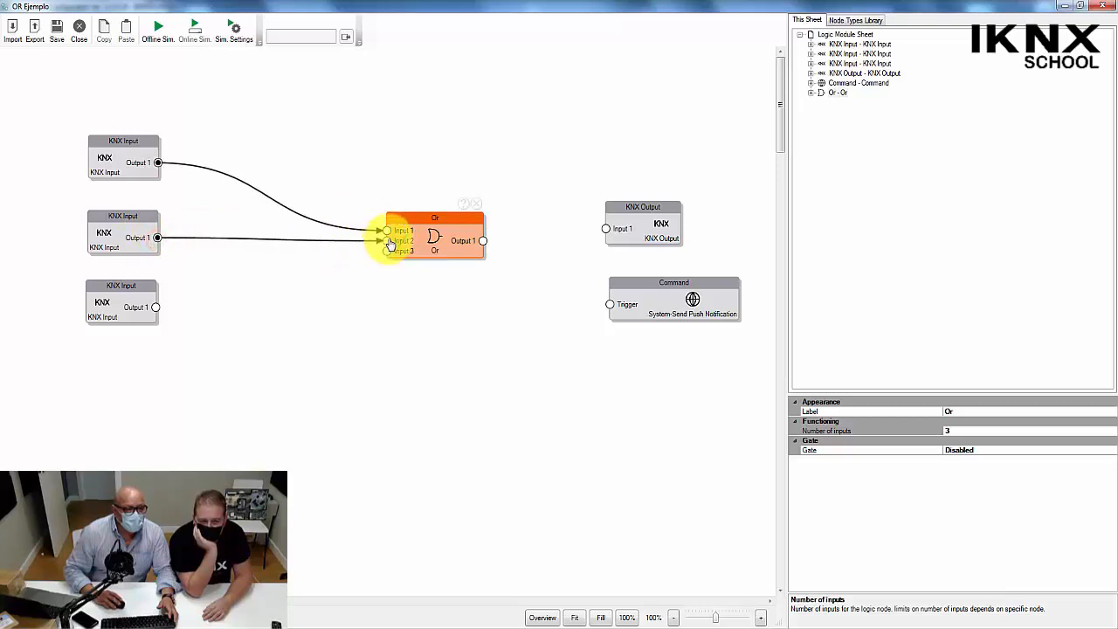
pyautogui.moveTo(156, 306); pyautogui.dragTo(387, 252)
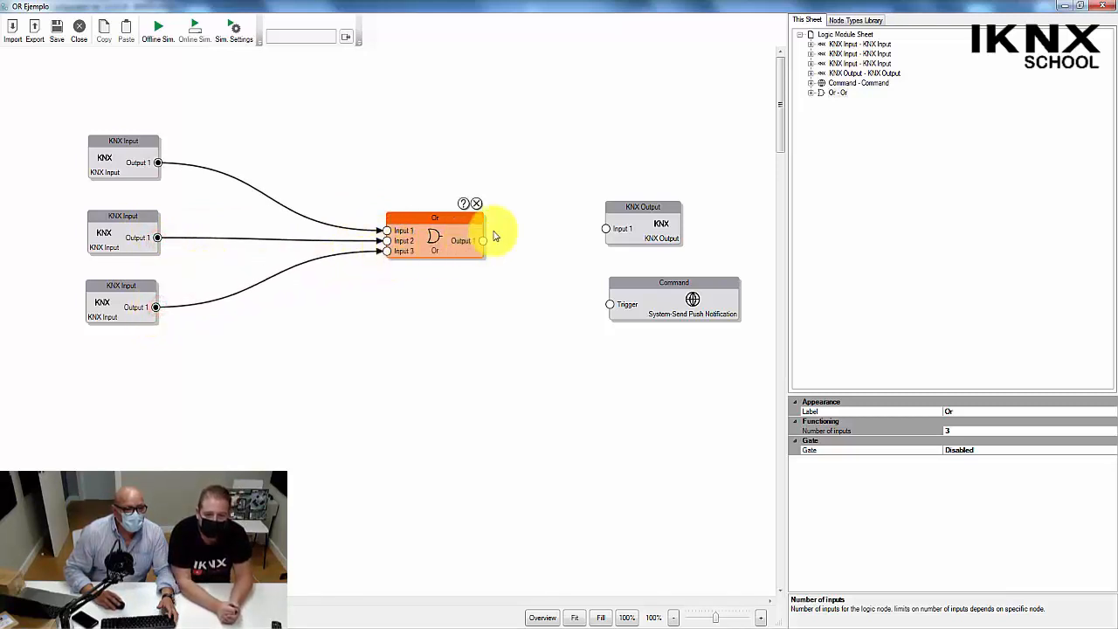
pyautogui.moveTo(484, 240); pyautogui.dragTo(606, 229)
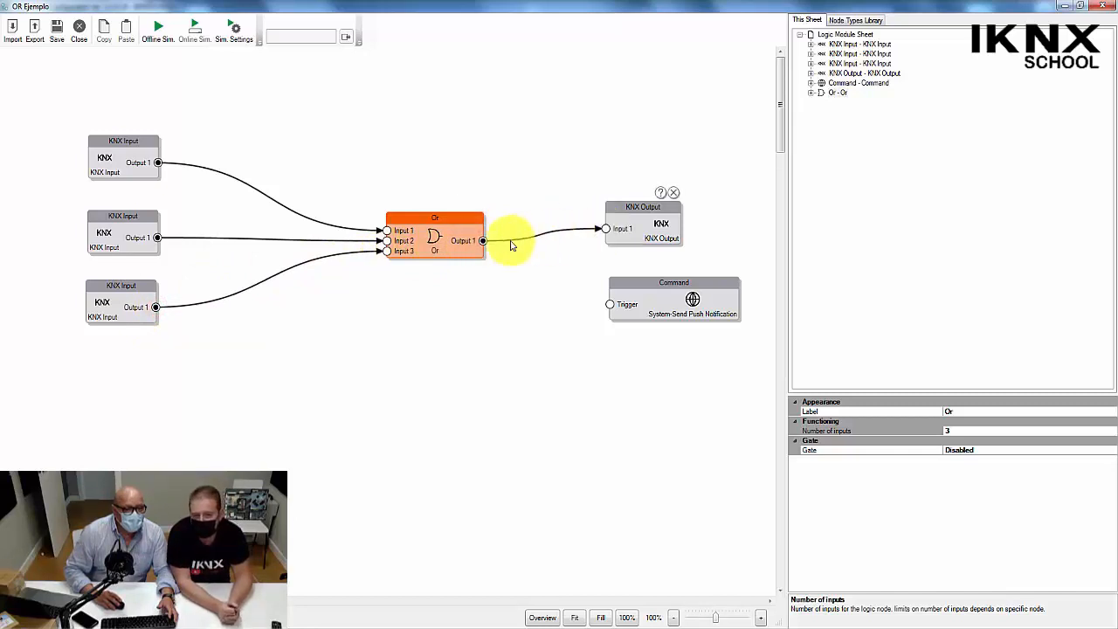
pyautogui.moveTo(483, 242); pyautogui.dragTo(611, 305)
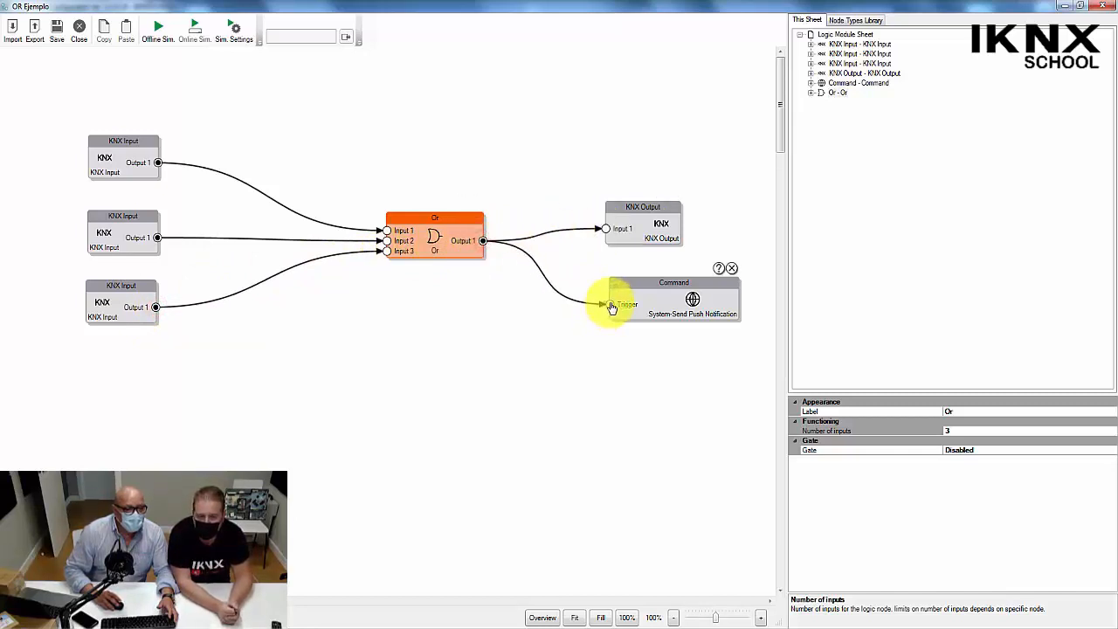
# Set the value at startup of the uppermost KNX Input node to "0 until first telegram".
pyautogui.click(125, 152)
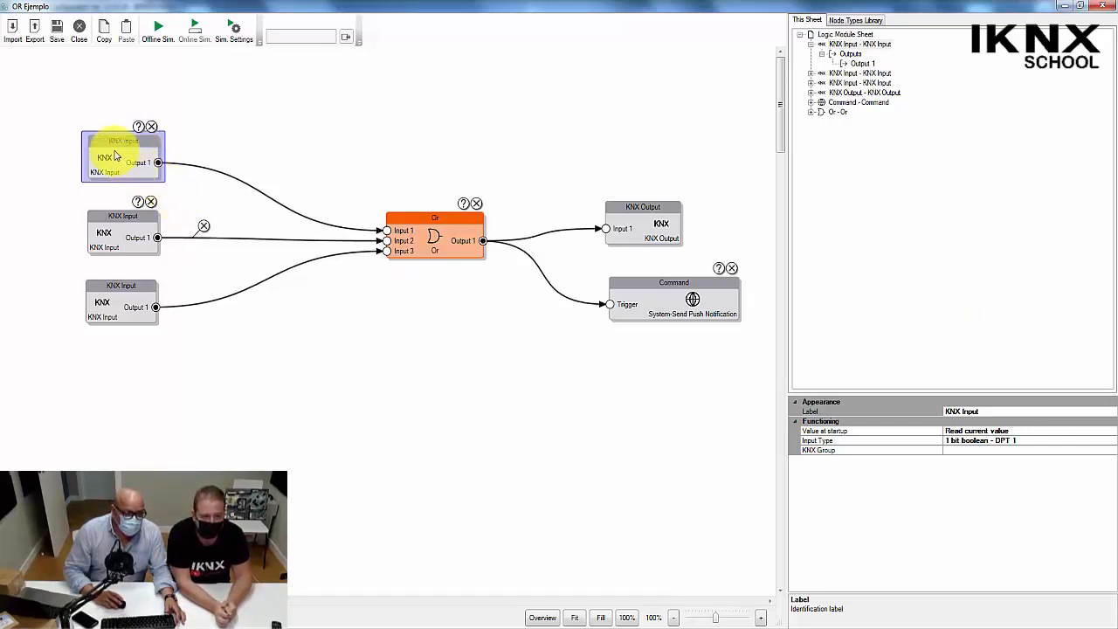
pyautogui.click(994, 429)
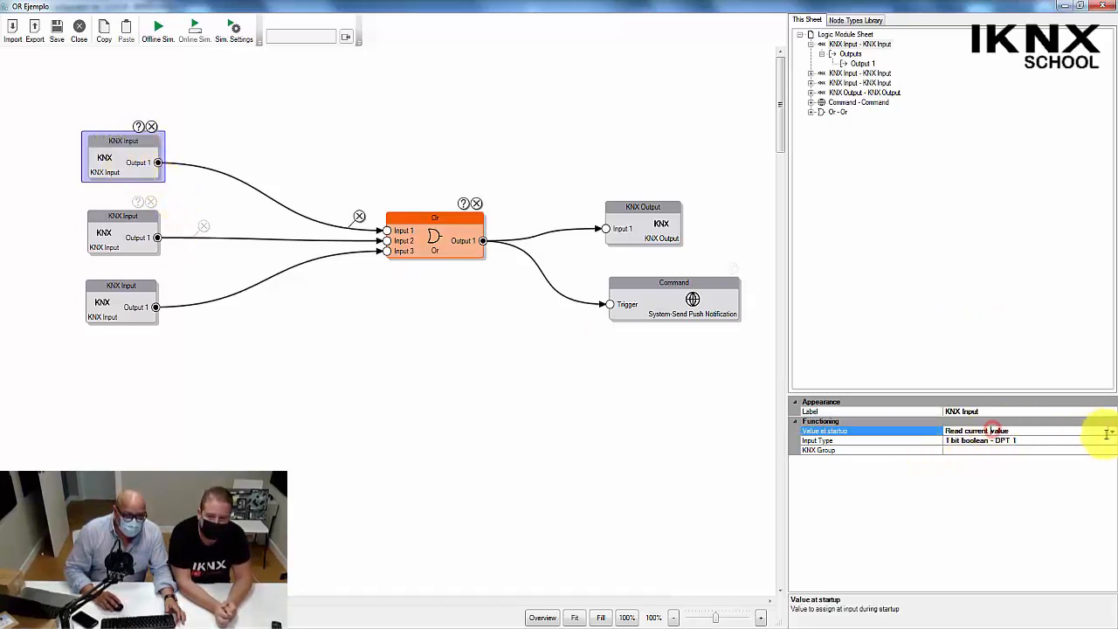
pyautogui.click(1110, 432)
pyautogui.click(1014, 441)
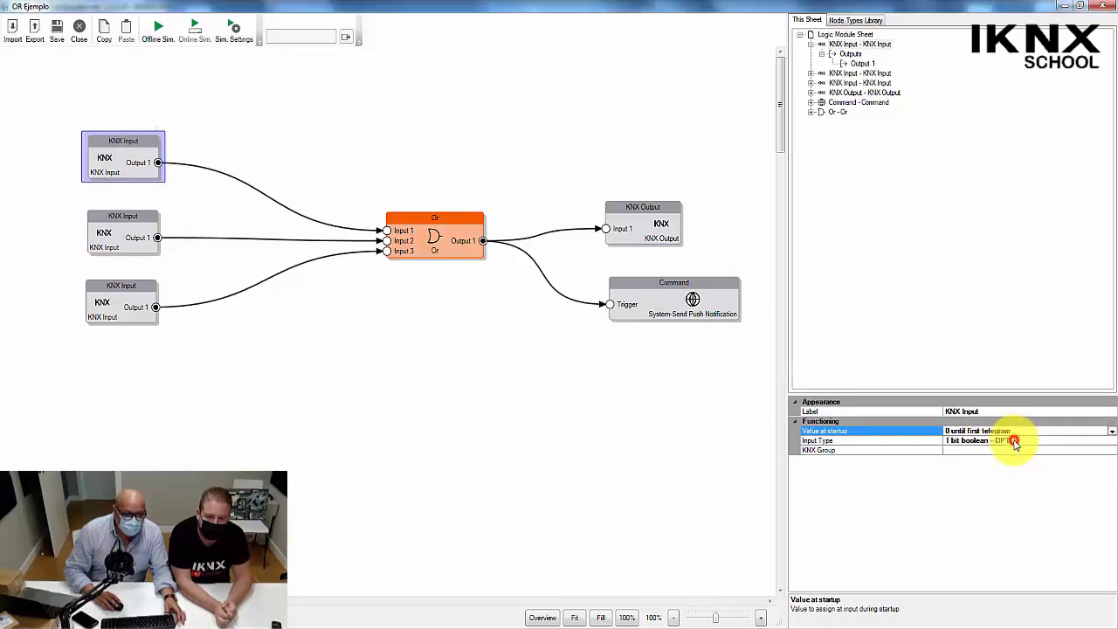
# Set the middle KNX Input node's value at startup to "0 until first telegram".
pyautogui.click(114, 236)
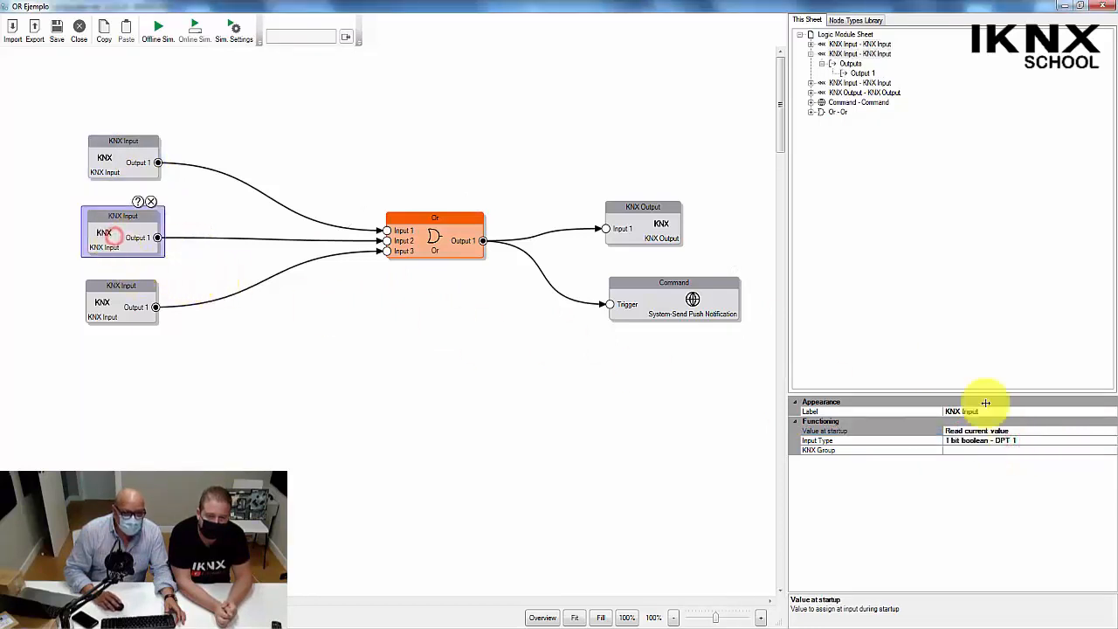
pyautogui.click(1108, 432)
pyautogui.click(1112, 433)
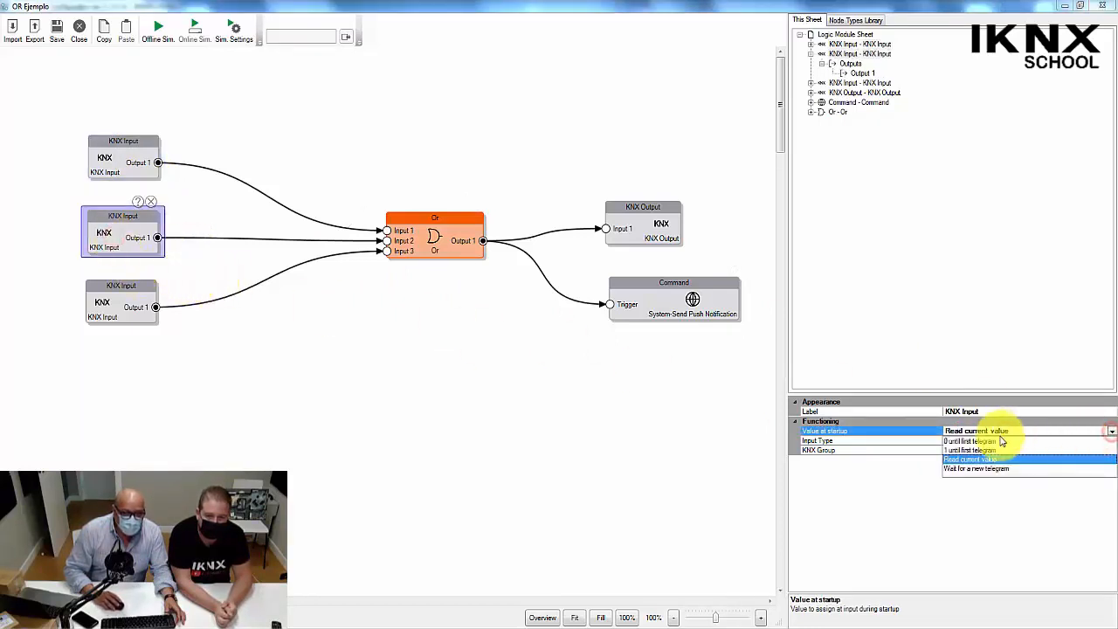
pyautogui.click(978, 441)
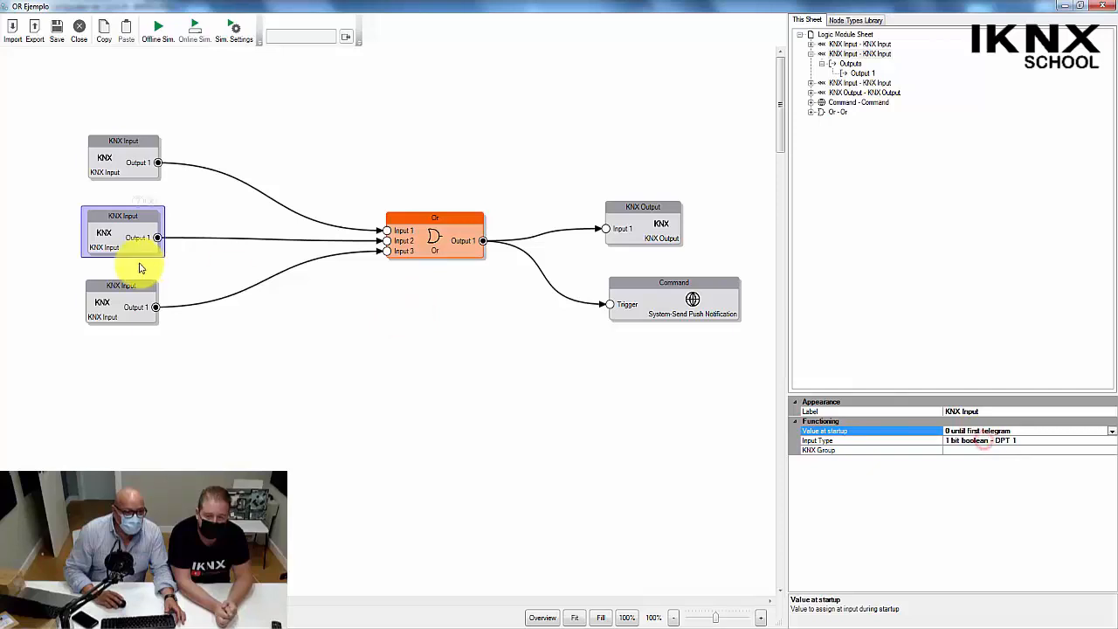
# Set the lowest KNX Input node's value at startup to "0 until first telegram" and deselect the node.
pyautogui.click(98, 313)
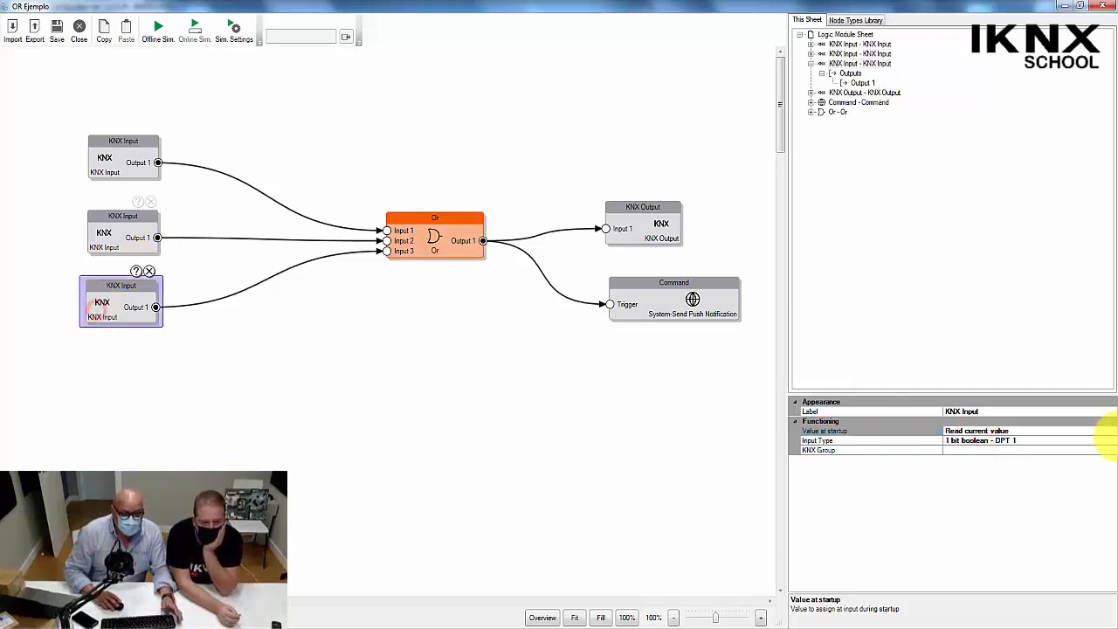
pyautogui.click(1112, 431)
pyautogui.click(1111, 431)
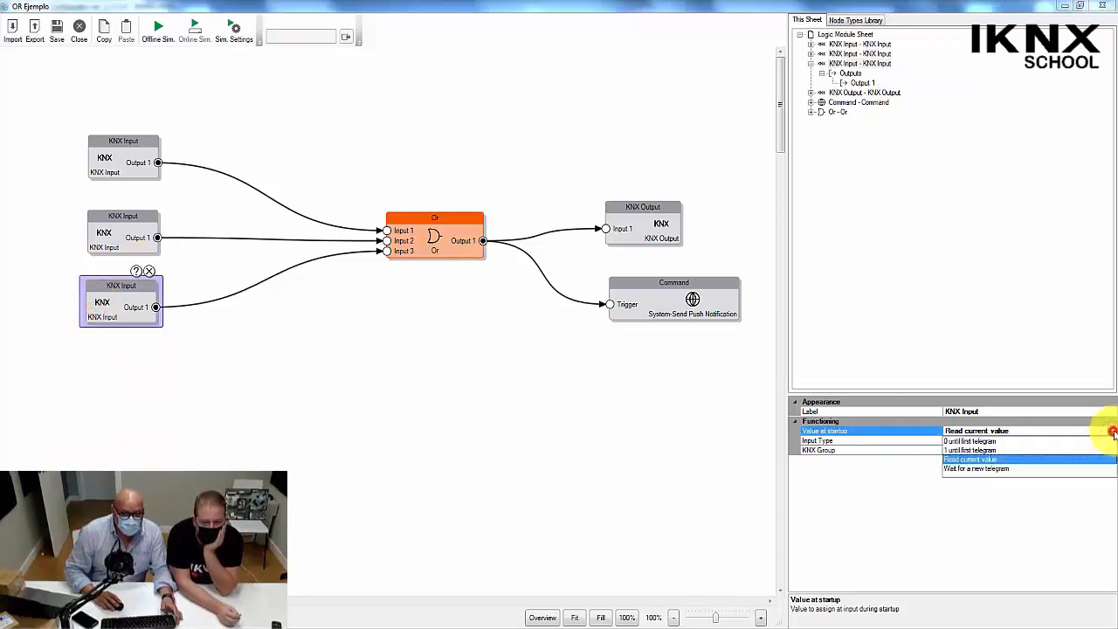
pyautogui.click(1011, 442)
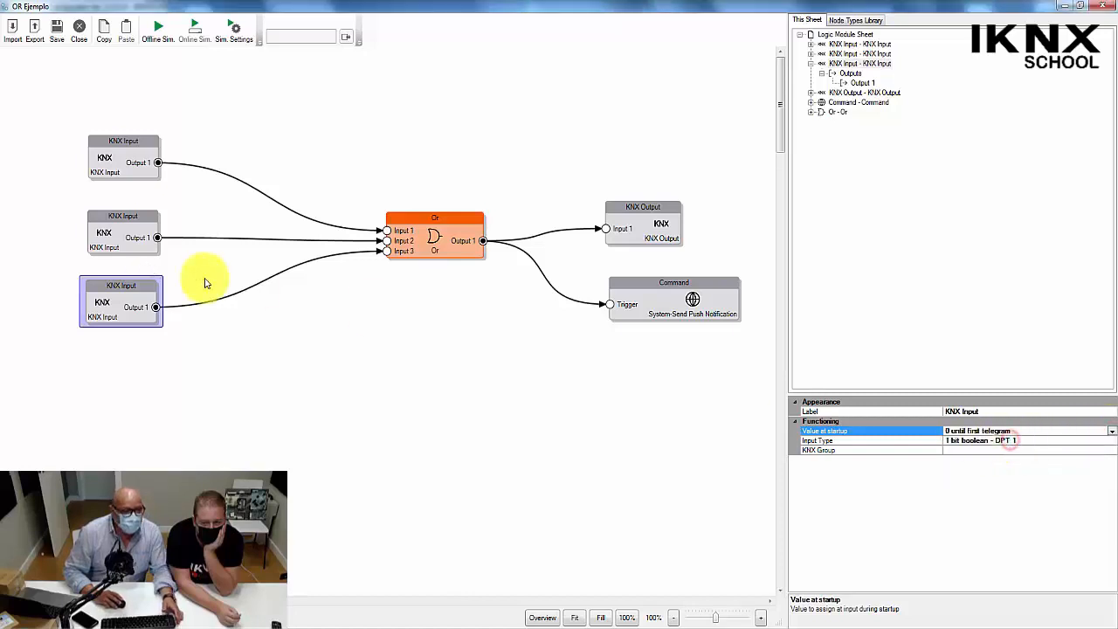
pyautogui.click(181, 330)
# Start the offline simulation and save its settings with value labels forced to show for all connectors.
pyautogui.click(159, 34)
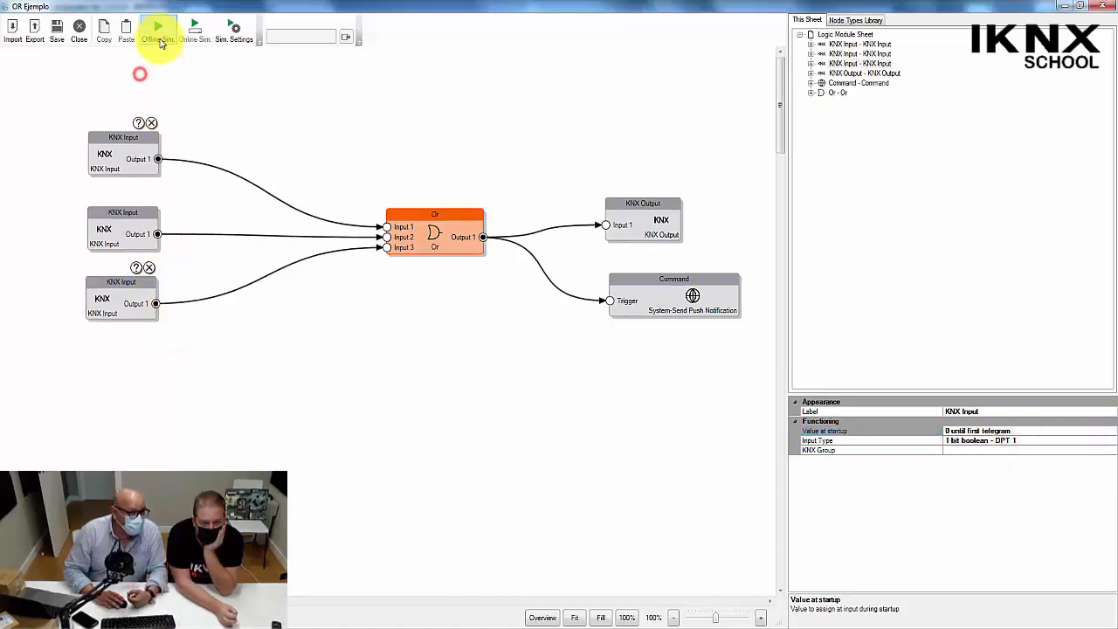
pyautogui.click(237, 31)
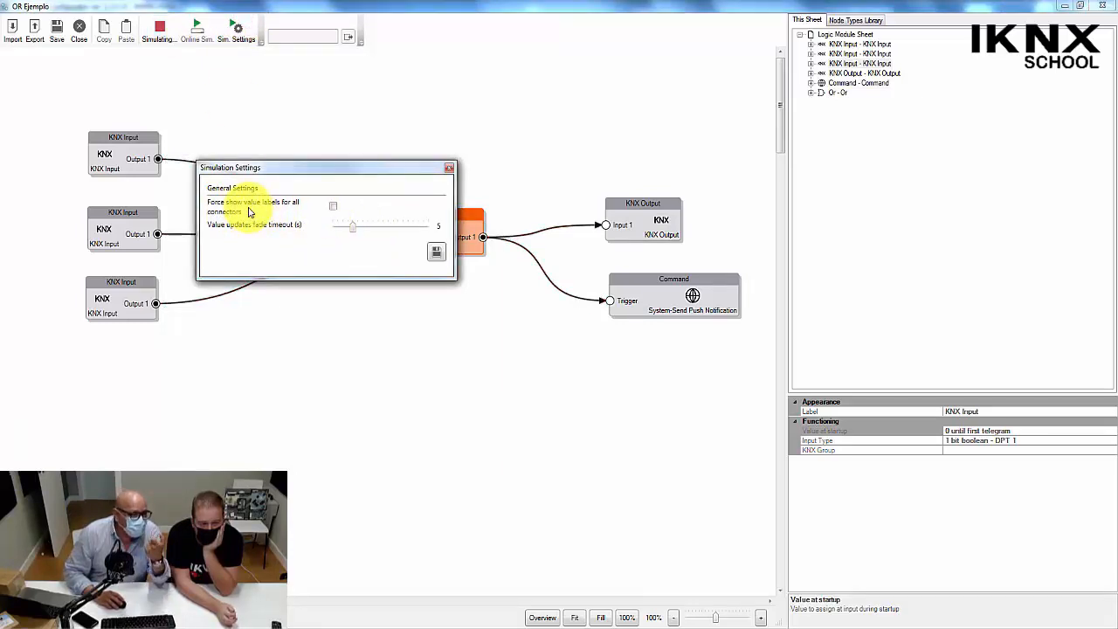
pyautogui.click(334, 209)
pyautogui.click(436, 252)
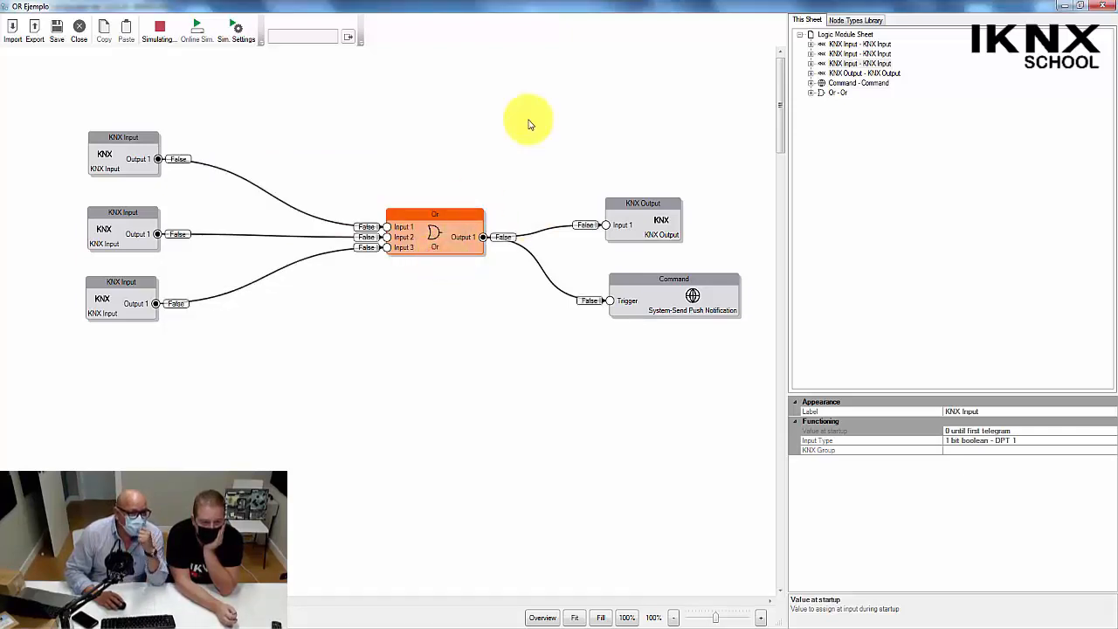
# Send the value 1 from Output 1 of the uppermost KNX Input node in the simulation.
pyautogui.click(158, 162)
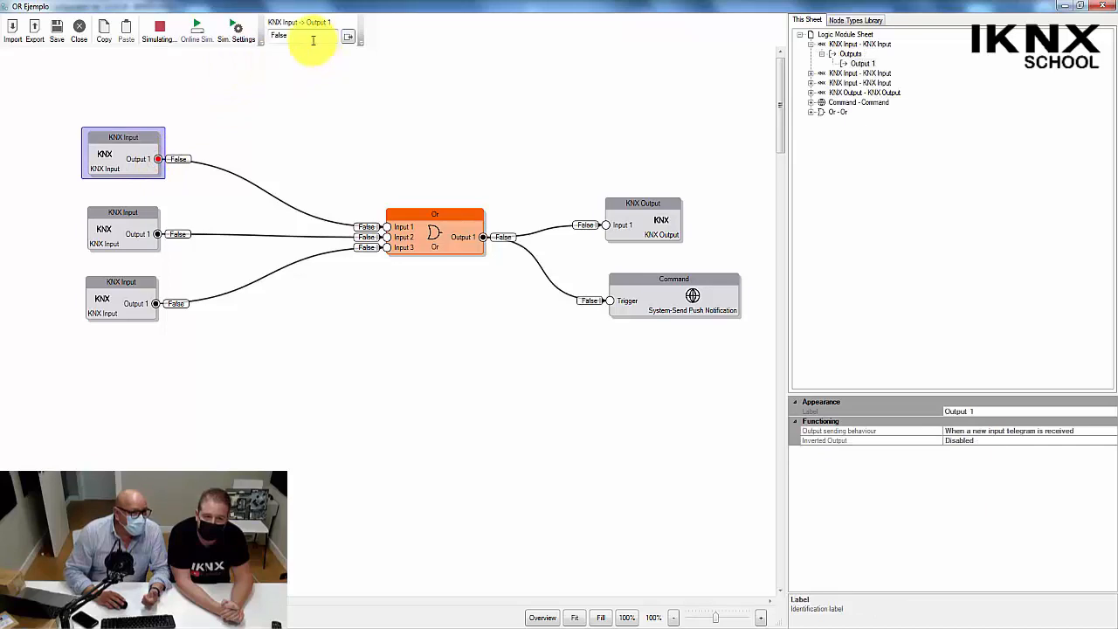
pyautogui.write('1')
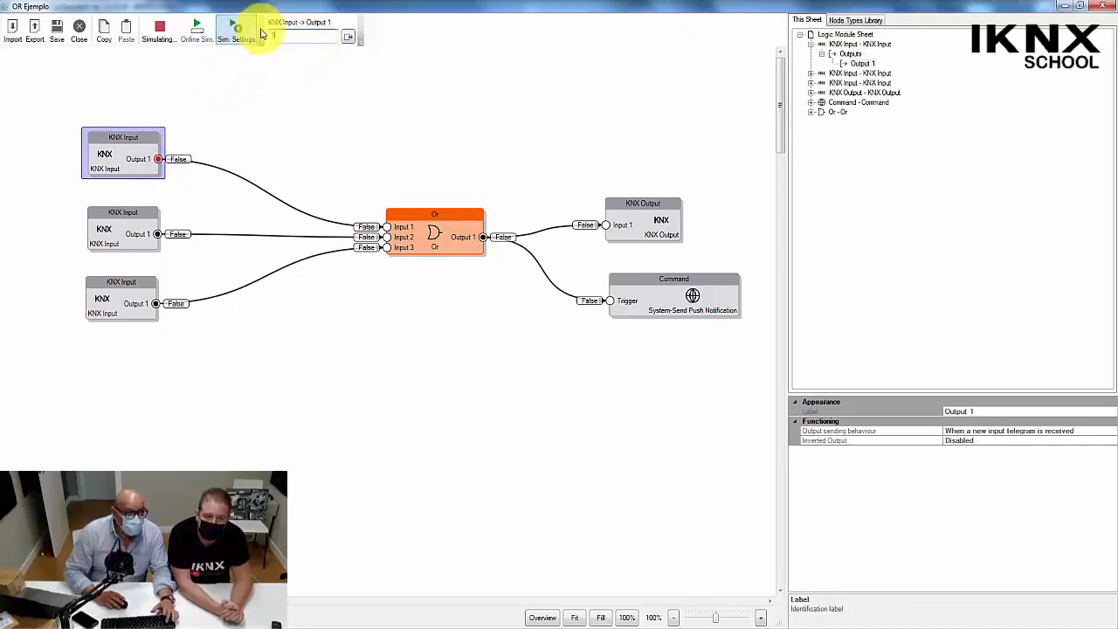
pyautogui.click(347, 38)
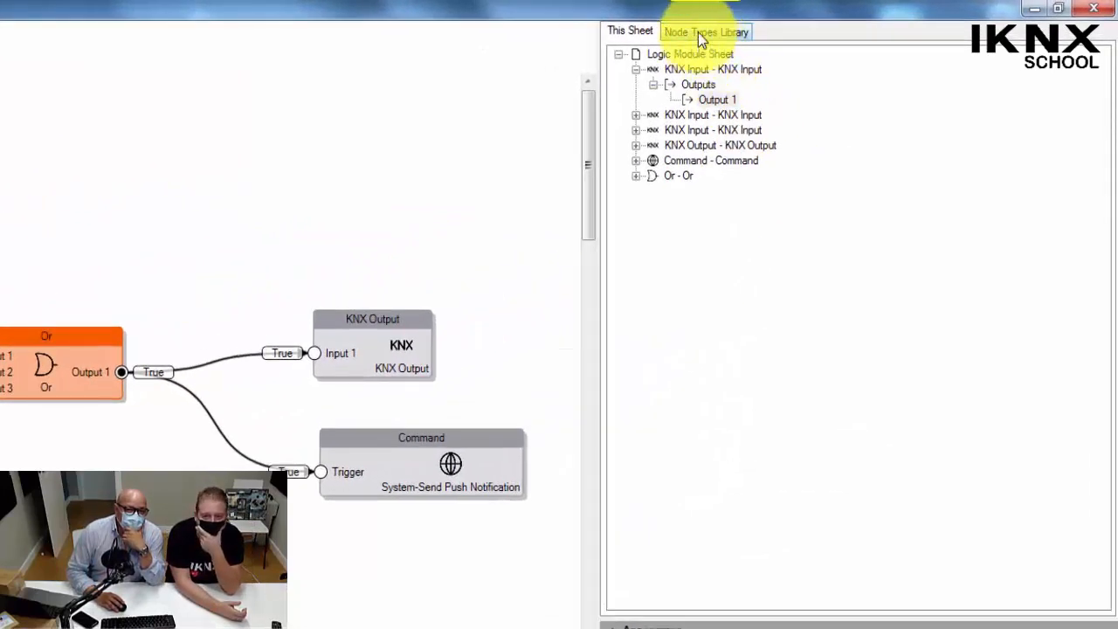
# Examine the Analog node types in the library, including the comparator, PID Controller, Pulse Width Modulator and Ramp.
pyautogui.click(698, 32)
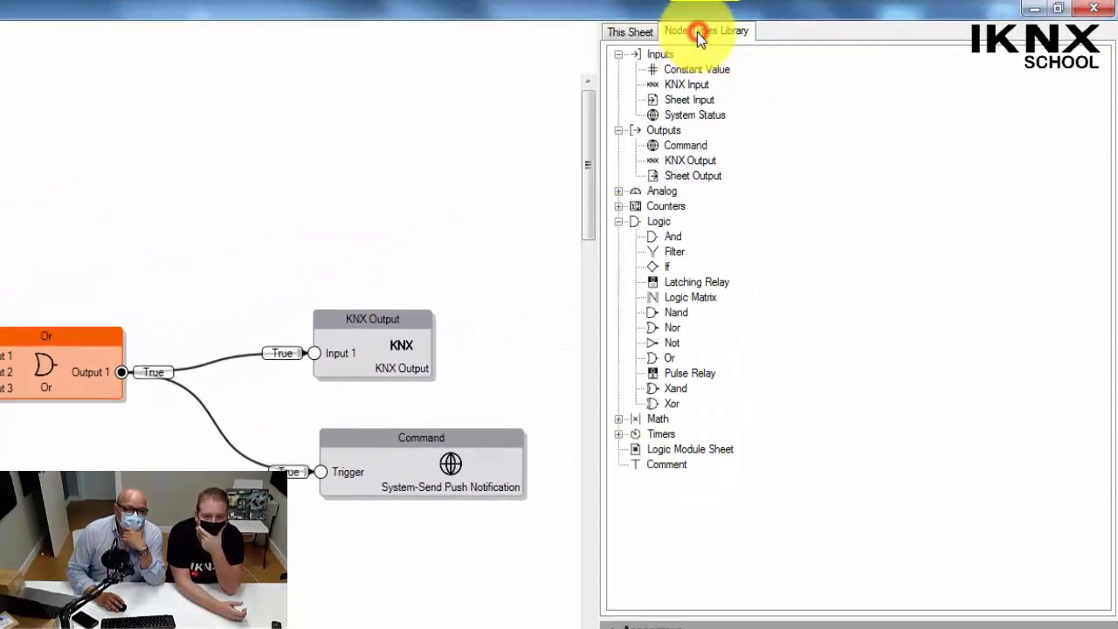
pyautogui.click(619, 190)
pyautogui.click(716, 207)
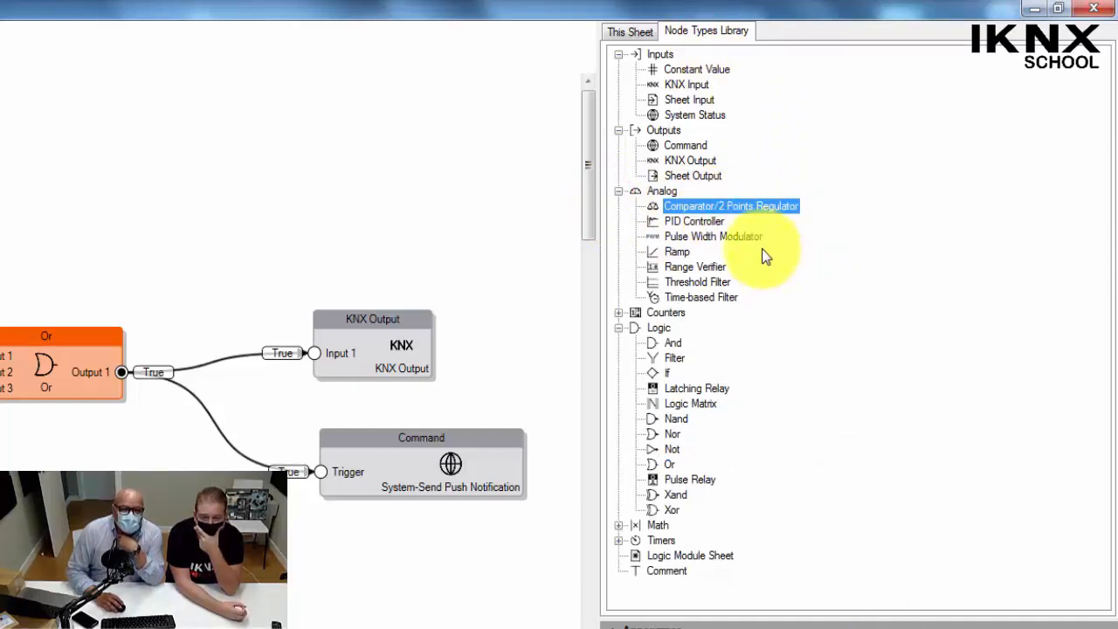
pyautogui.click(681, 222)
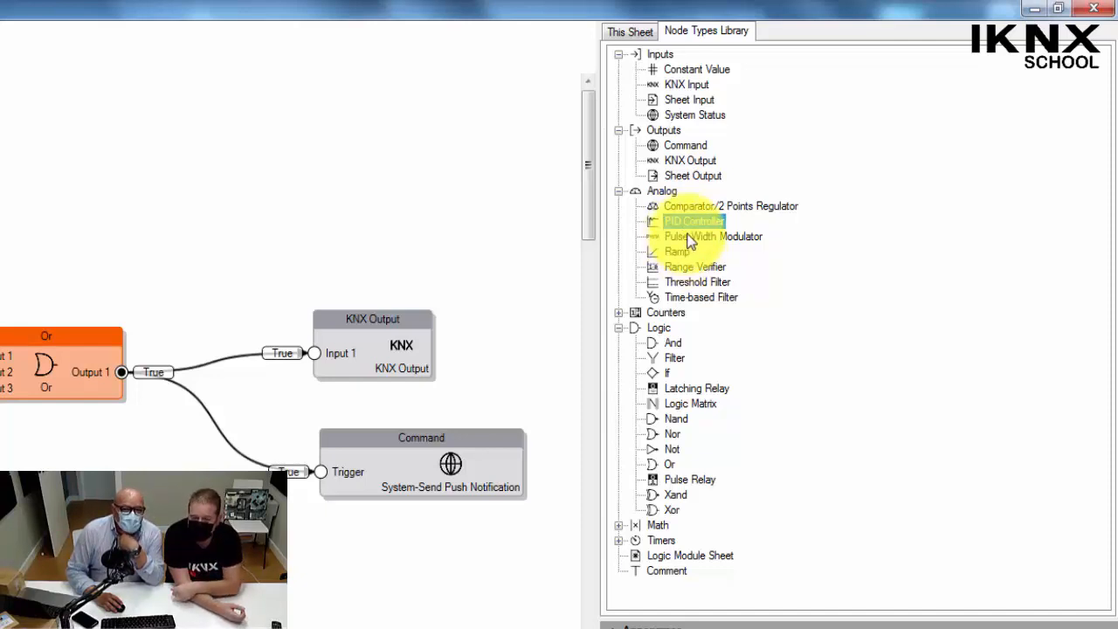
pyautogui.click(692, 238)
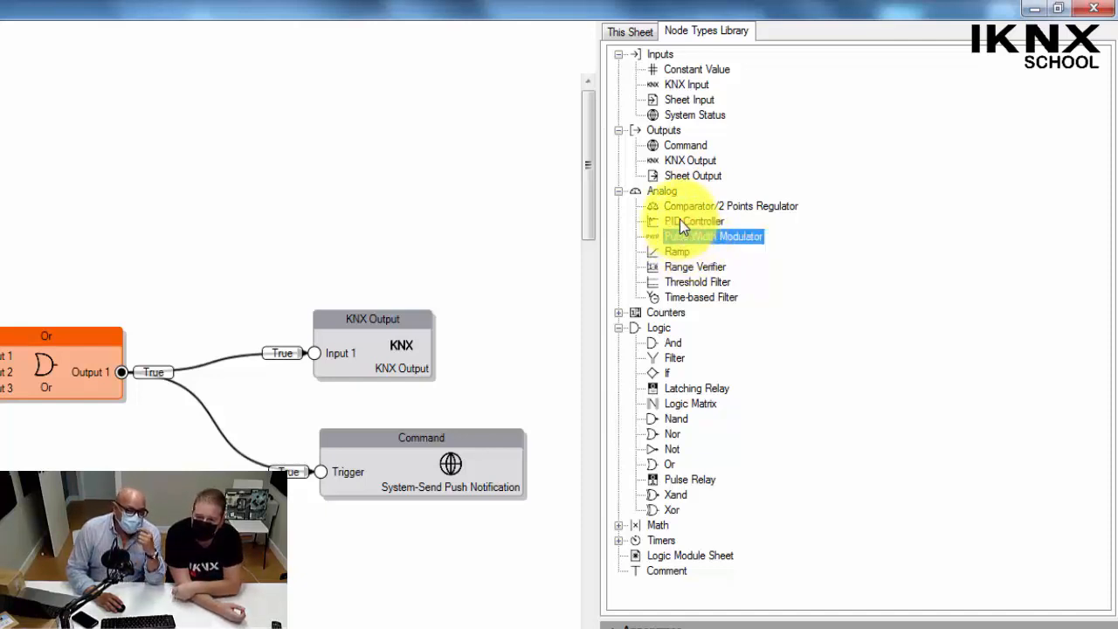
pyautogui.click(681, 222)
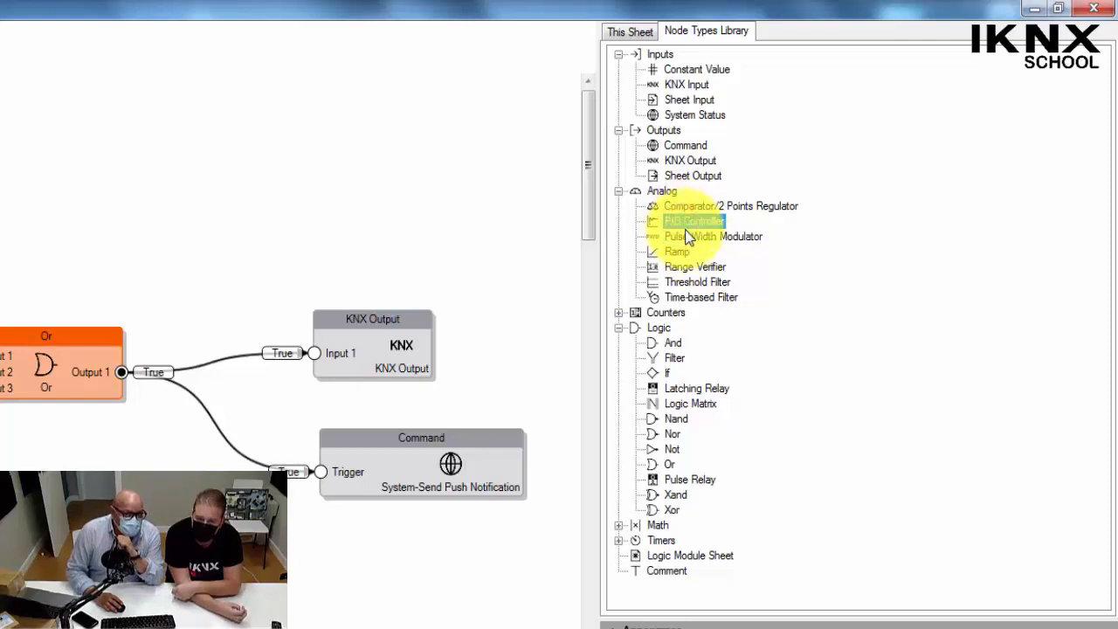
pyautogui.click(692, 237)
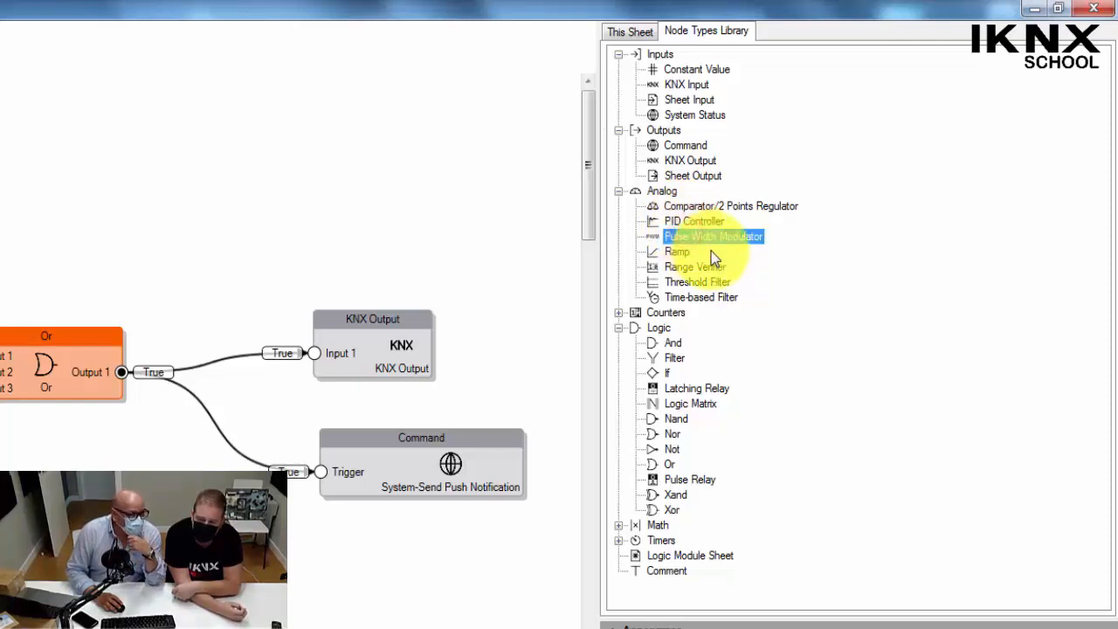
pyautogui.click(680, 222)
pyautogui.click(699, 239)
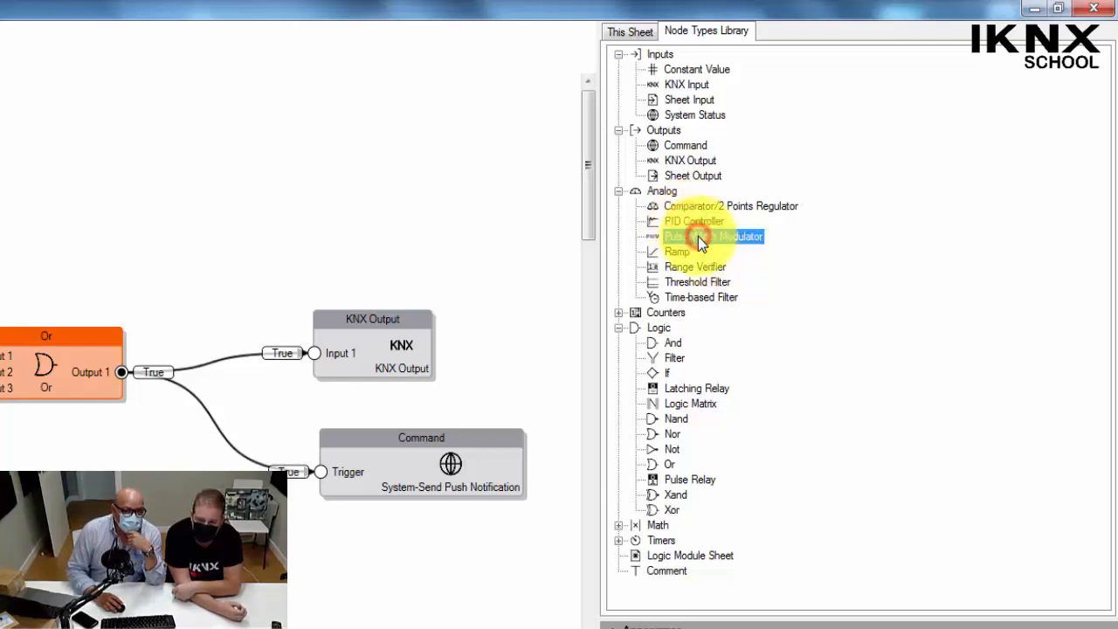
pyautogui.click(679, 253)
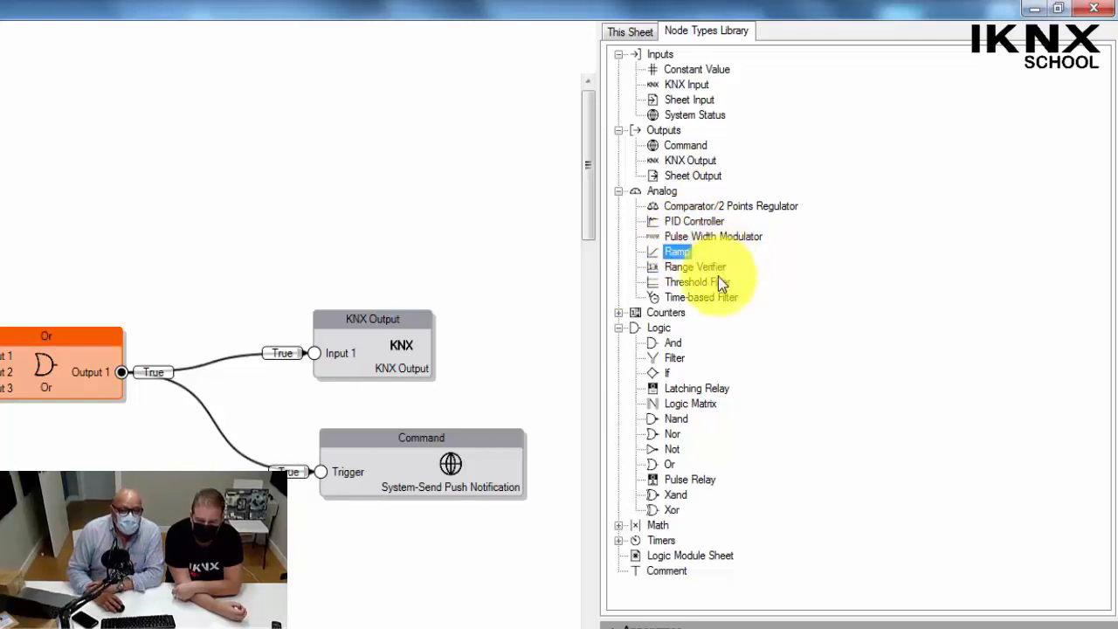
# Examine the Counters and Math node types in the library, including Abs, Add and Average.
pyautogui.click(617, 312)
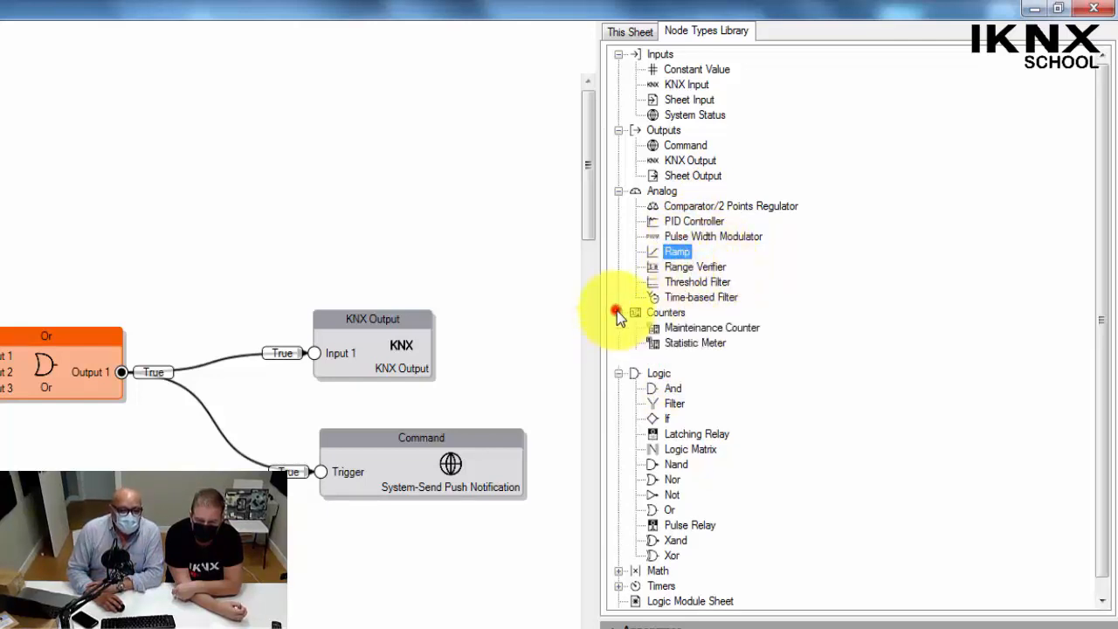
pyautogui.click(619, 373)
pyautogui.click(618, 313)
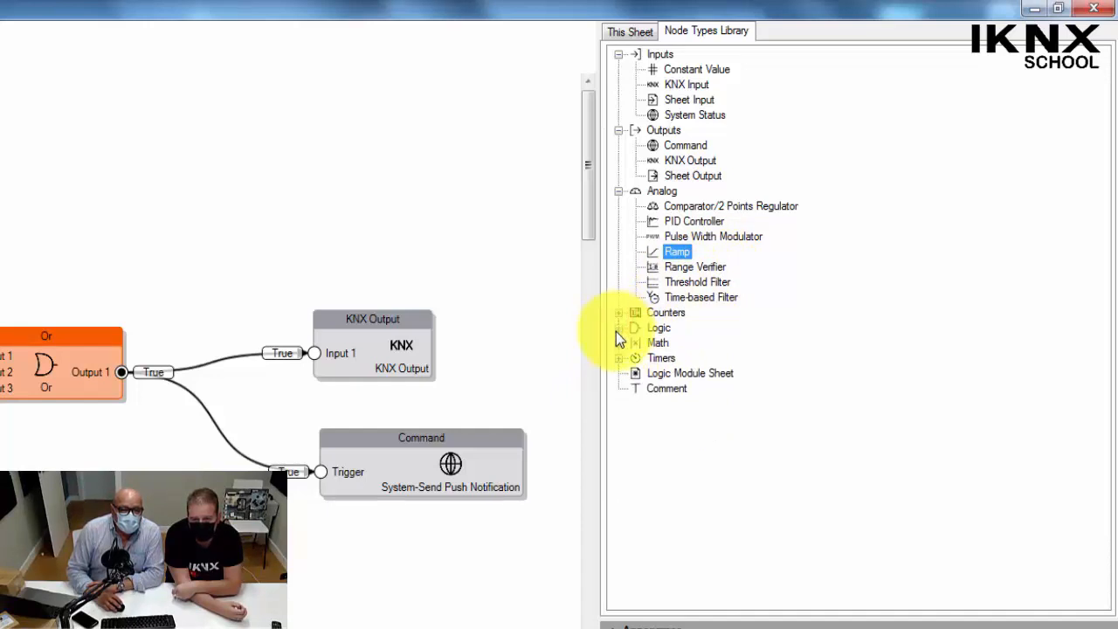
pyautogui.click(619, 342)
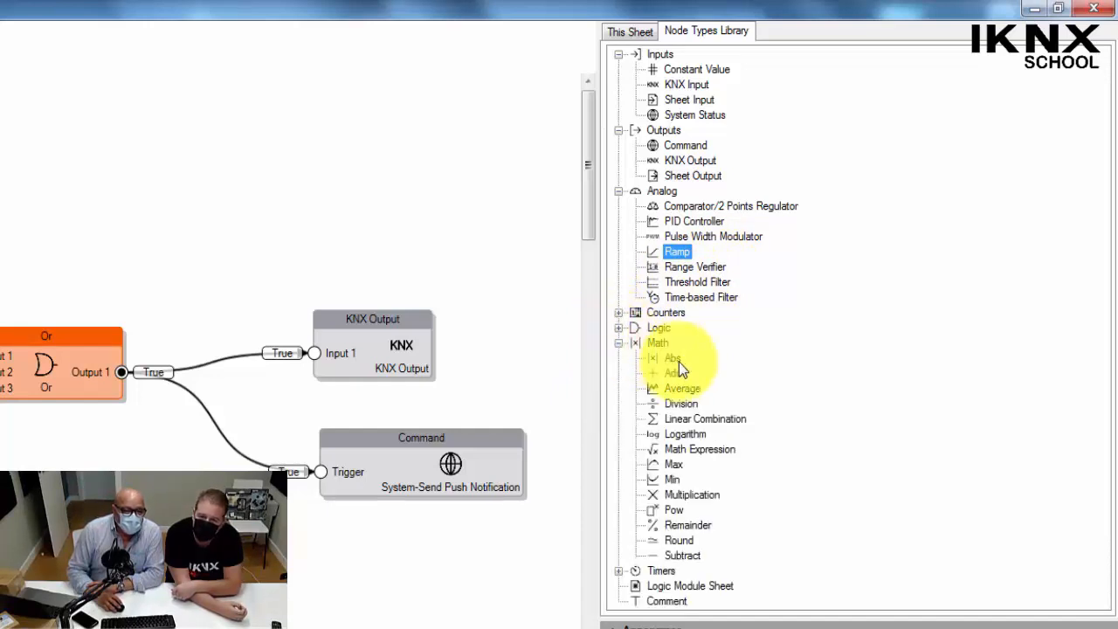
pyautogui.click(678, 363)
pyautogui.click(673, 371)
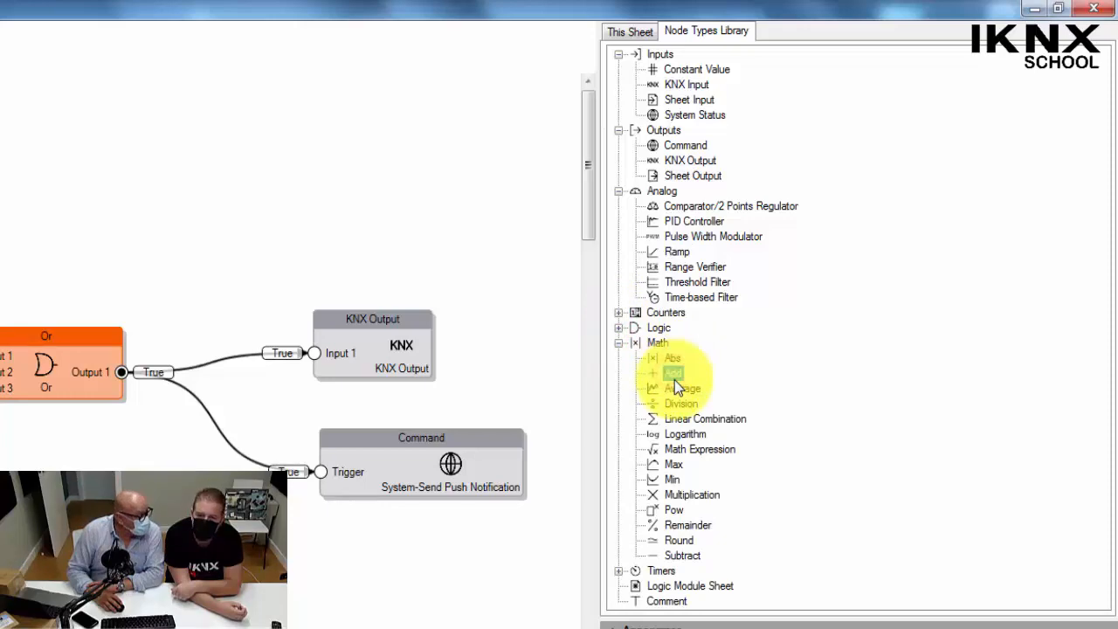
pyautogui.click(688, 389)
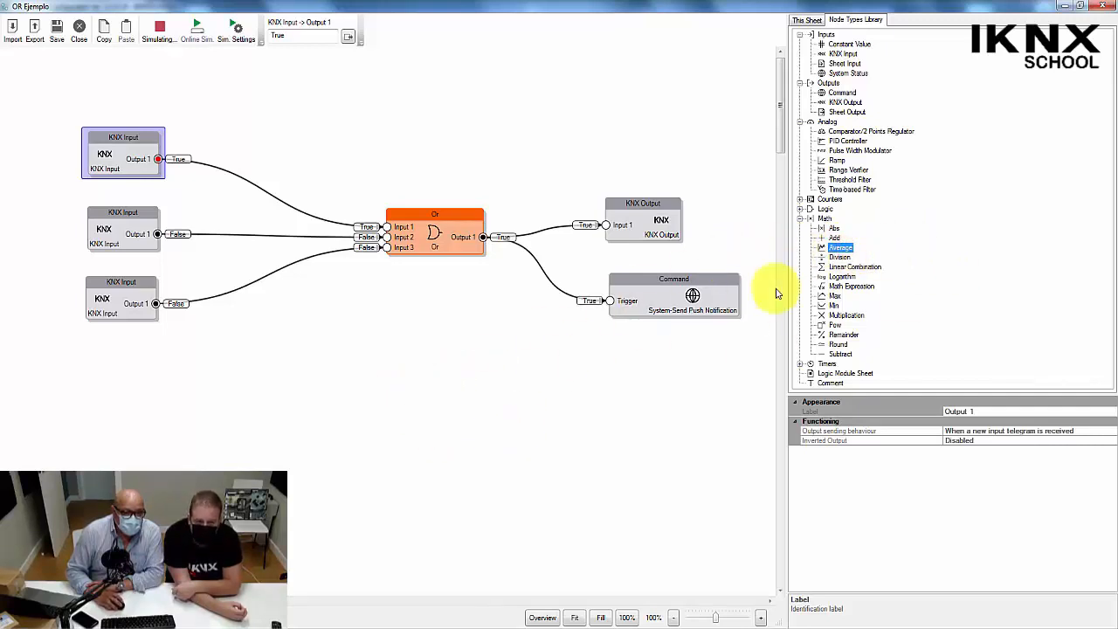
# Stop the offline simulation and add an Average math node to the sheet below the Or node.
pyautogui.click(153, 33)
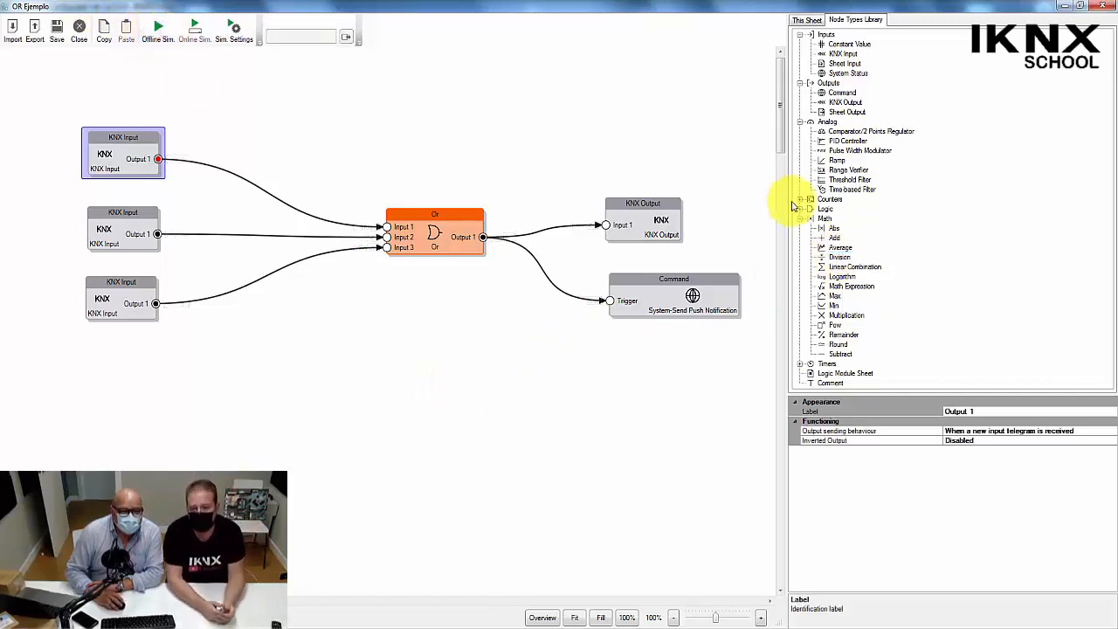
pyautogui.moveTo(841, 248); pyautogui.dragTo(405, 402)
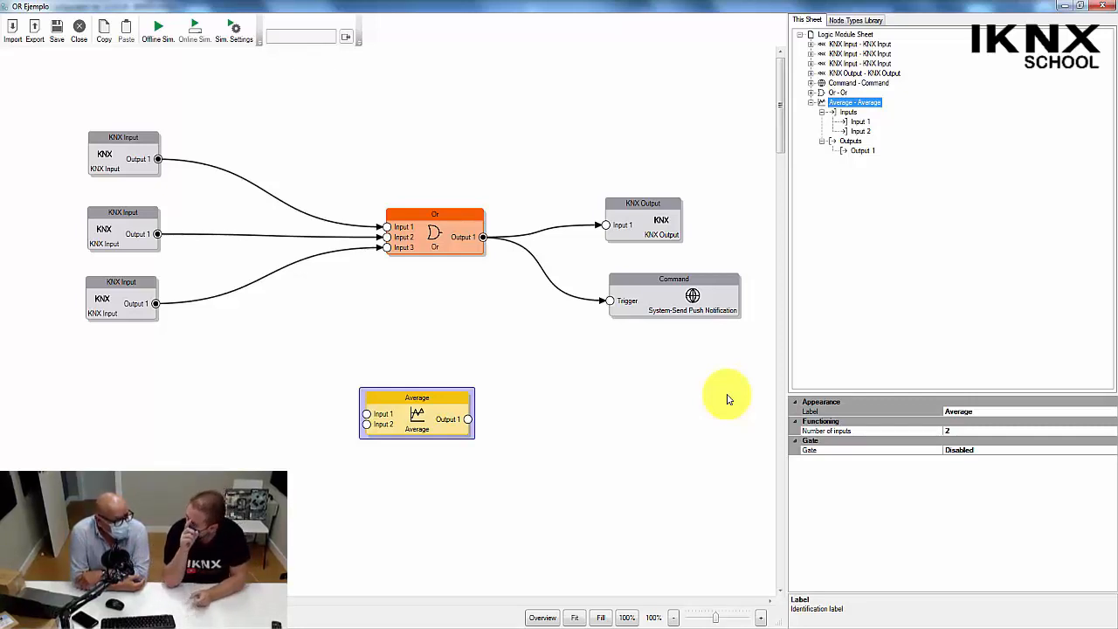
# Add a Pulse Width Modulator analog node to the sheet and move it up close beneath the Average node.
pyautogui.click(844, 34)
pyautogui.click(854, 19)
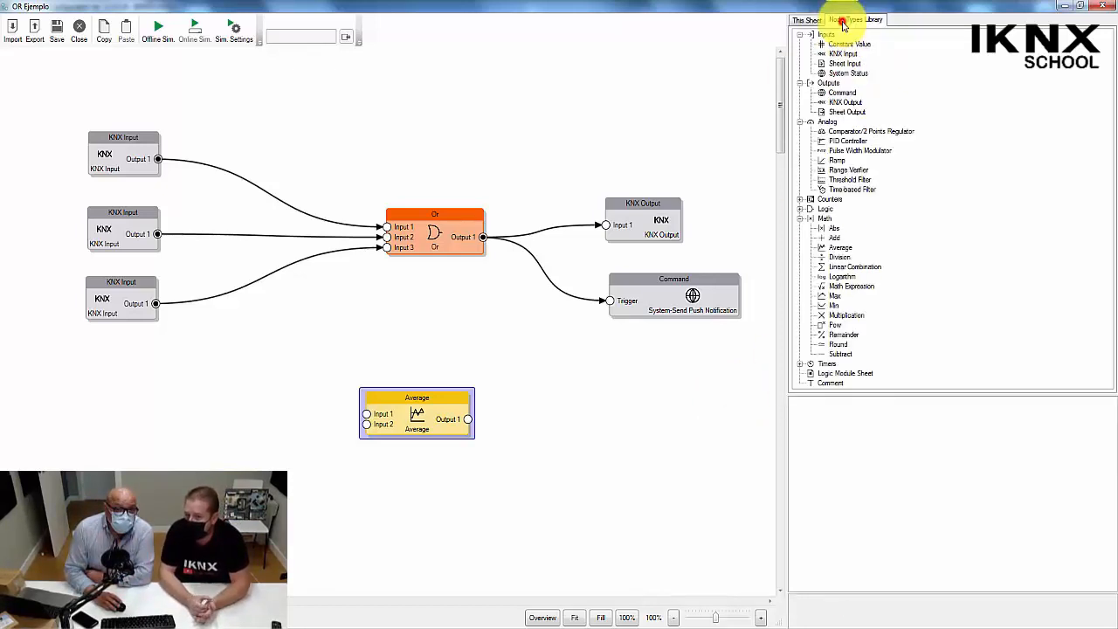
pyautogui.click(839, 143)
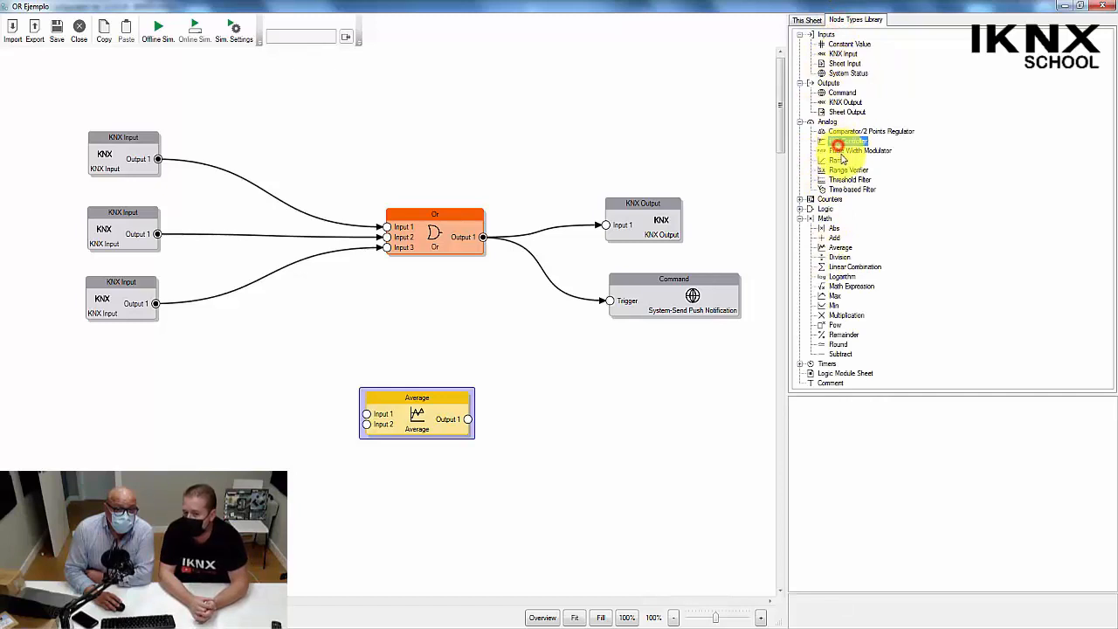
pyautogui.moveTo(843, 152); pyautogui.dragTo(359, 528)
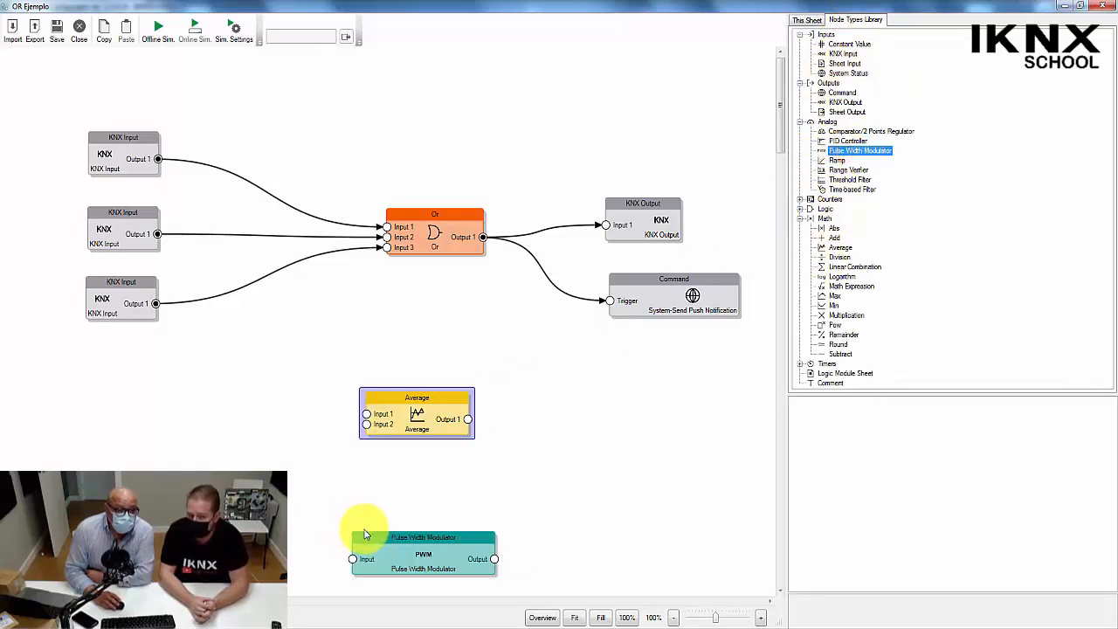
pyautogui.click(383, 491)
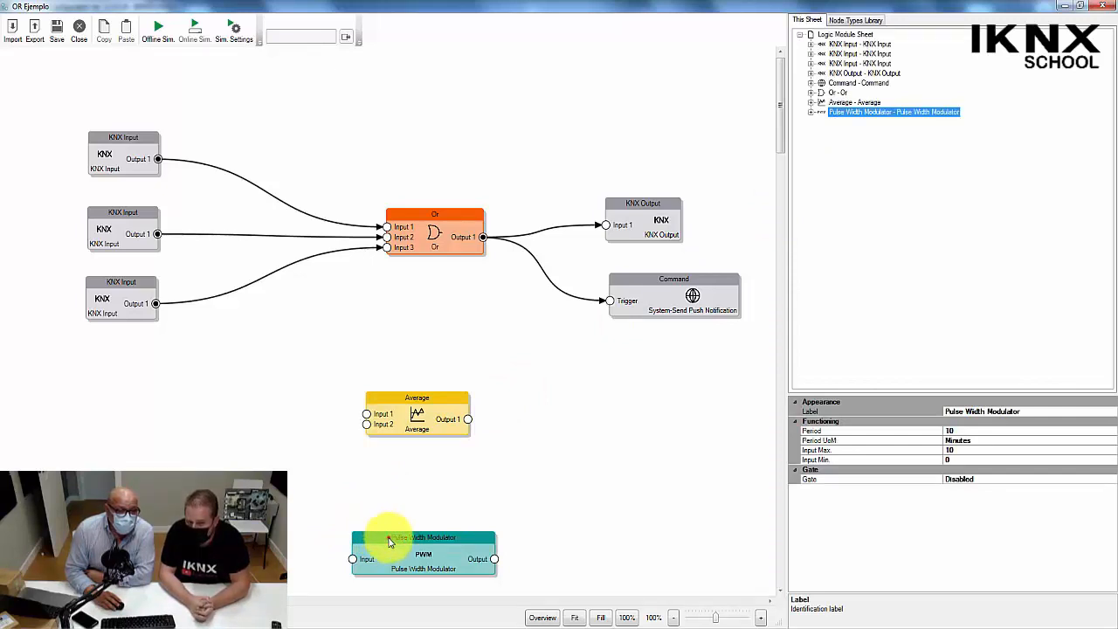
pyautogui.click(385, 537)
pyautogui.moveTo(399, 547); pyautogui.dragTo(390, 500)
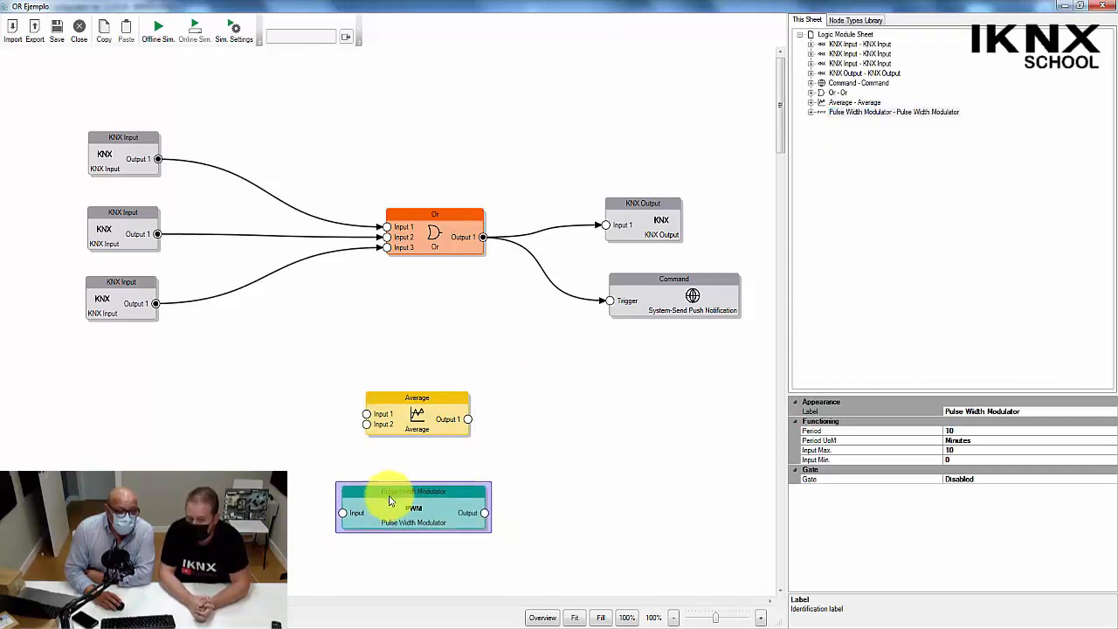
pyautogui.moveTo(390, 501)
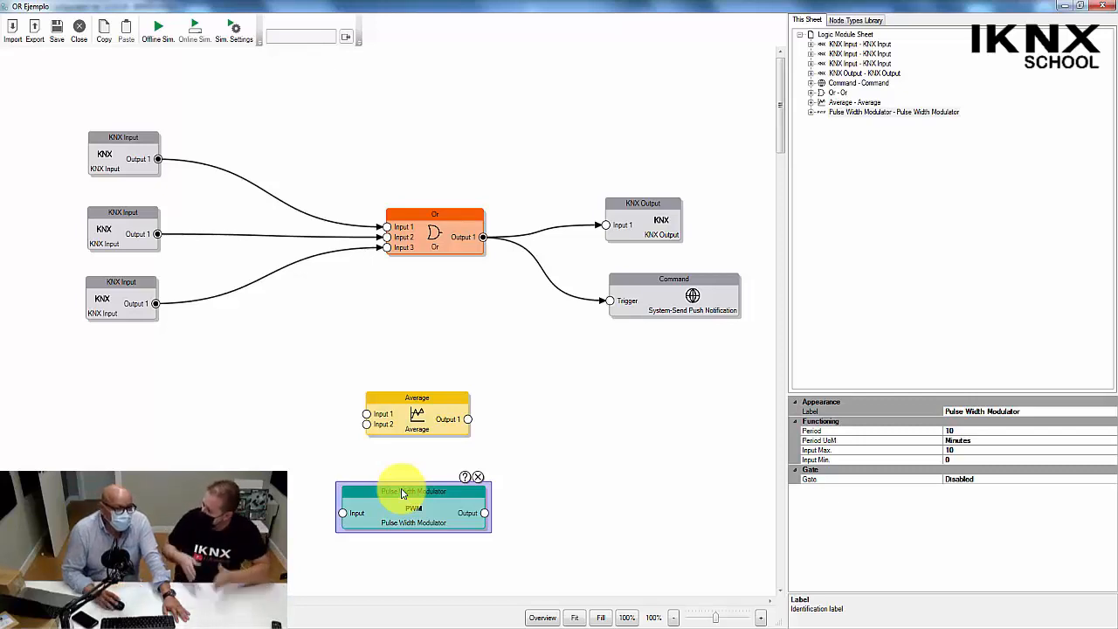
# Delete the Pulse Width Modulator node from the sheet.
pyautogui.click(421, 397)
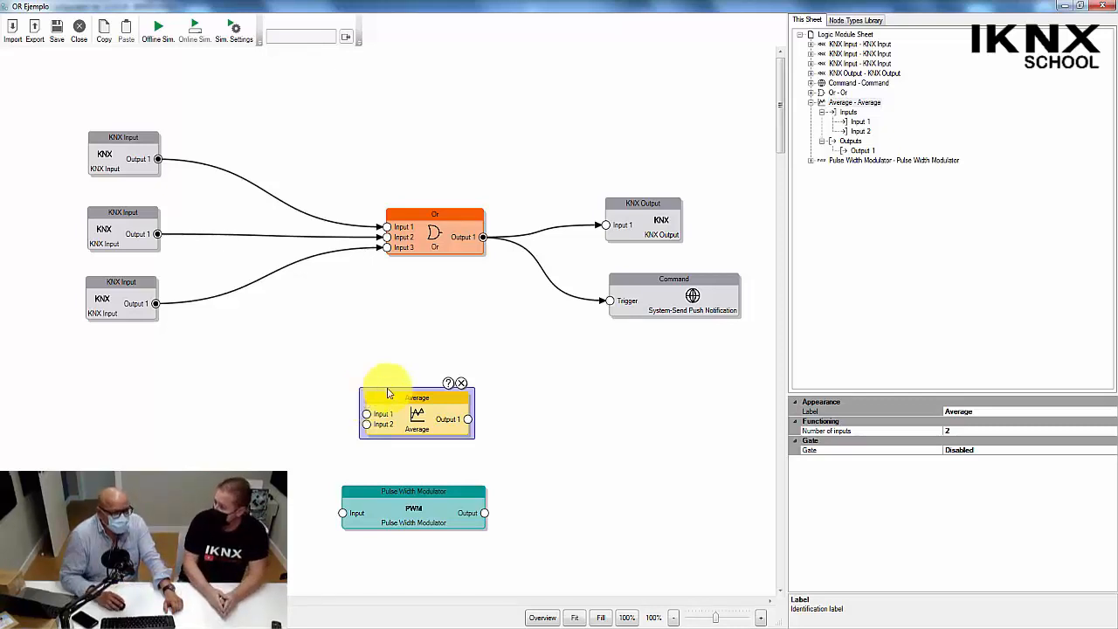
pyautogui.click(382, 497)
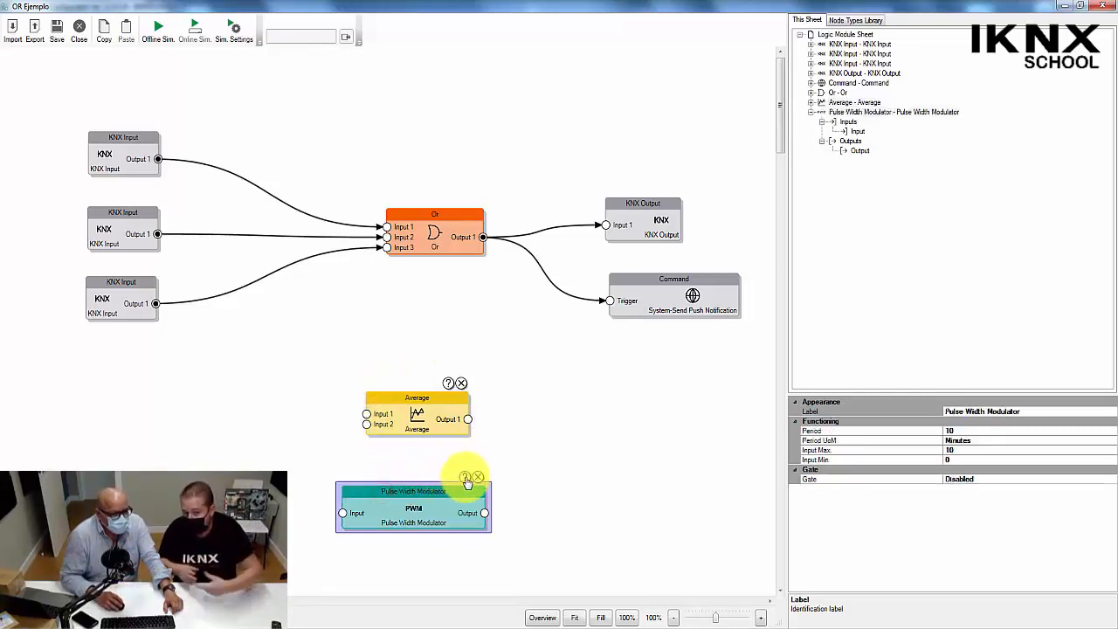
pyautogui.click(478, 476)
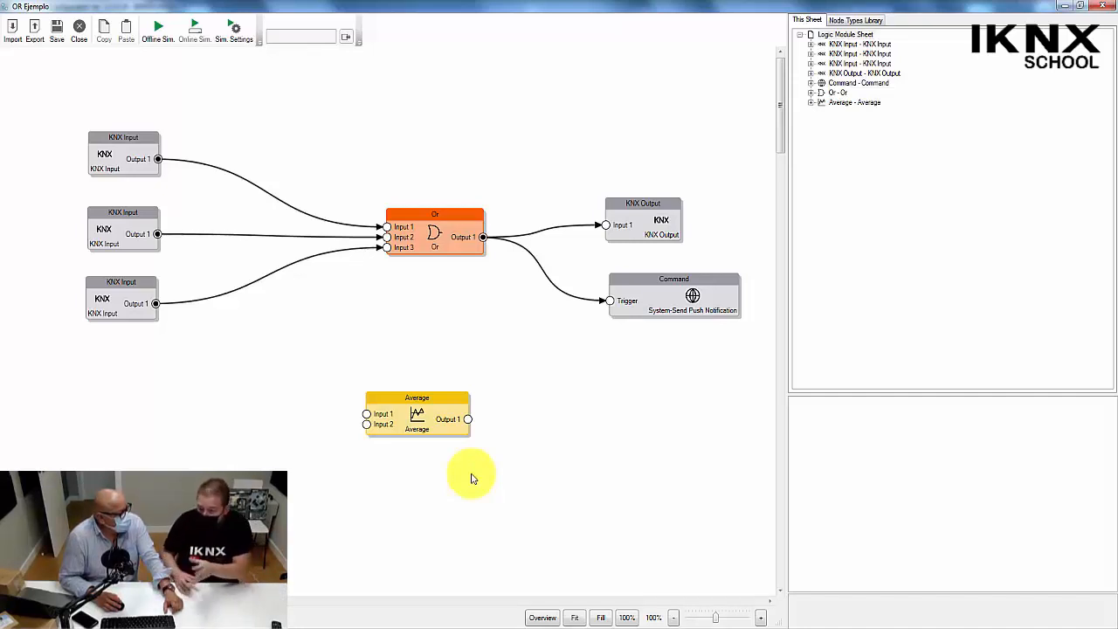
# Move the Average node up close beneath the Or node and add a Math Expression node below it.
pyautogui.click(409, 401)
pyautogui.moveTo(409, 400); pyautogui.dragTo(413, 328)
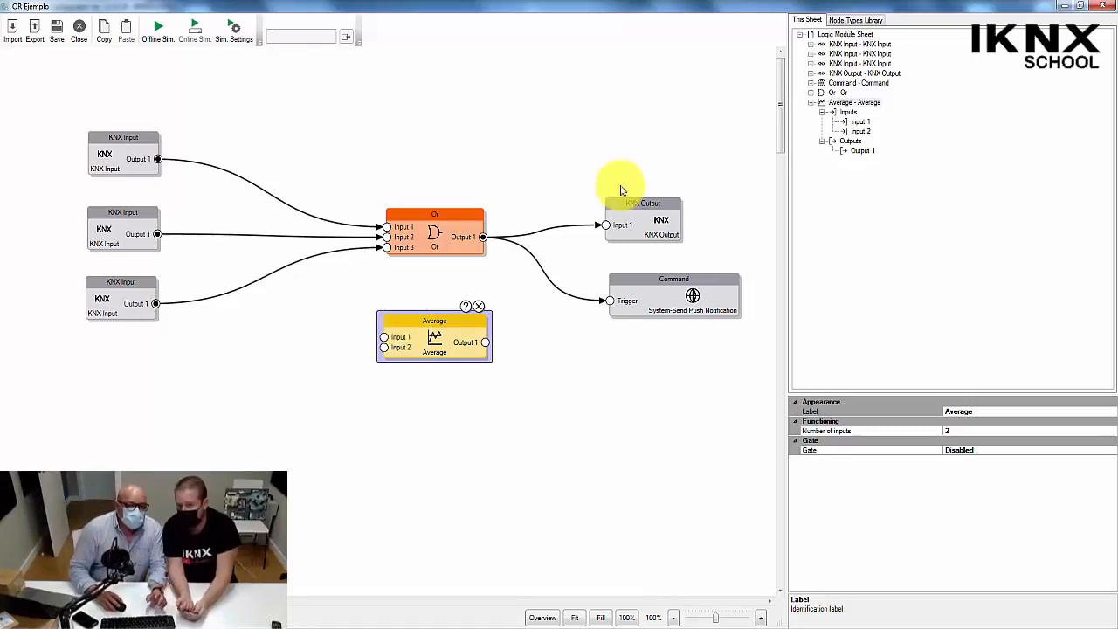
pyautogui.click(861, 21)
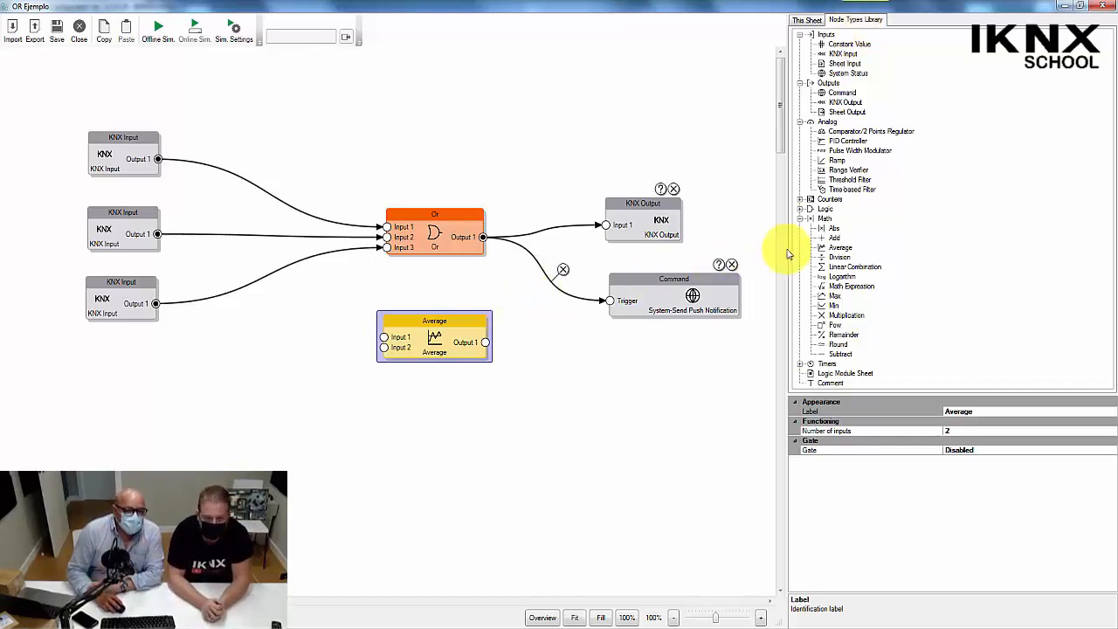
pyautogui.click(837, 288)
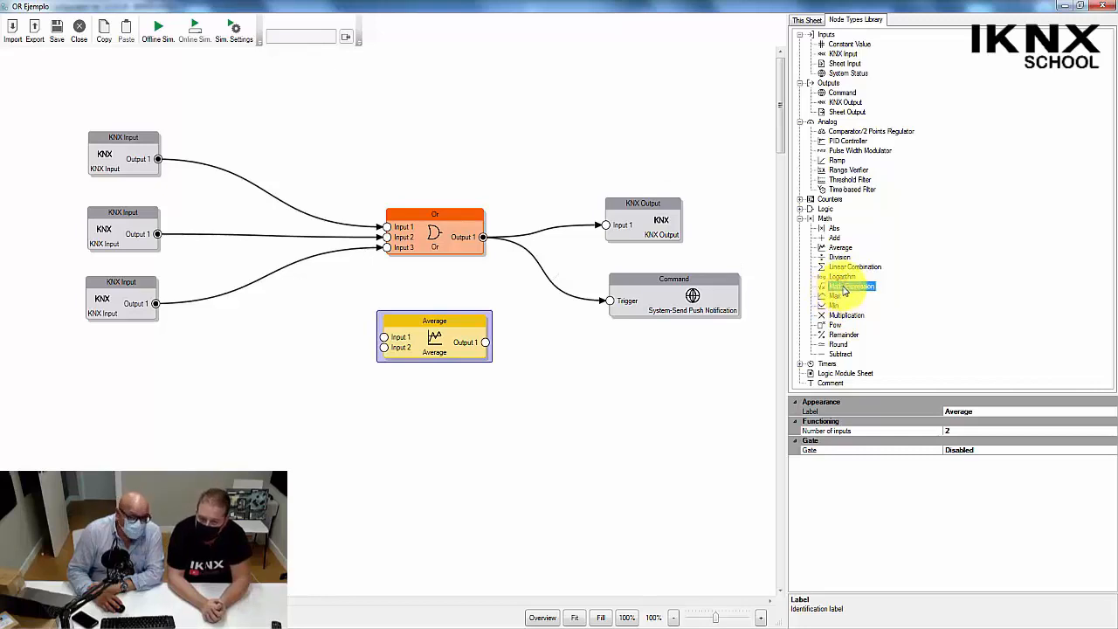
pyautogui.moveTo(846, 291); pyautogui.dragTo(373, 425)
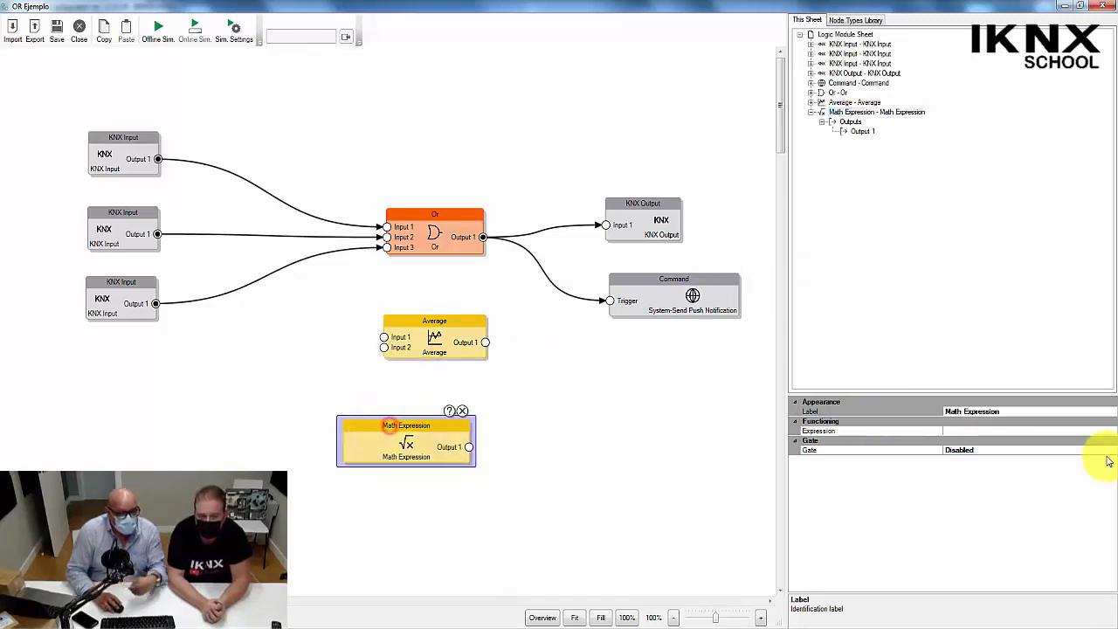
# Open the Math Expression node's expression editor and examine the iif, regulator, round, numericmax and numericmin entries in its functions reference.
pyautogui.click(1057, 430)
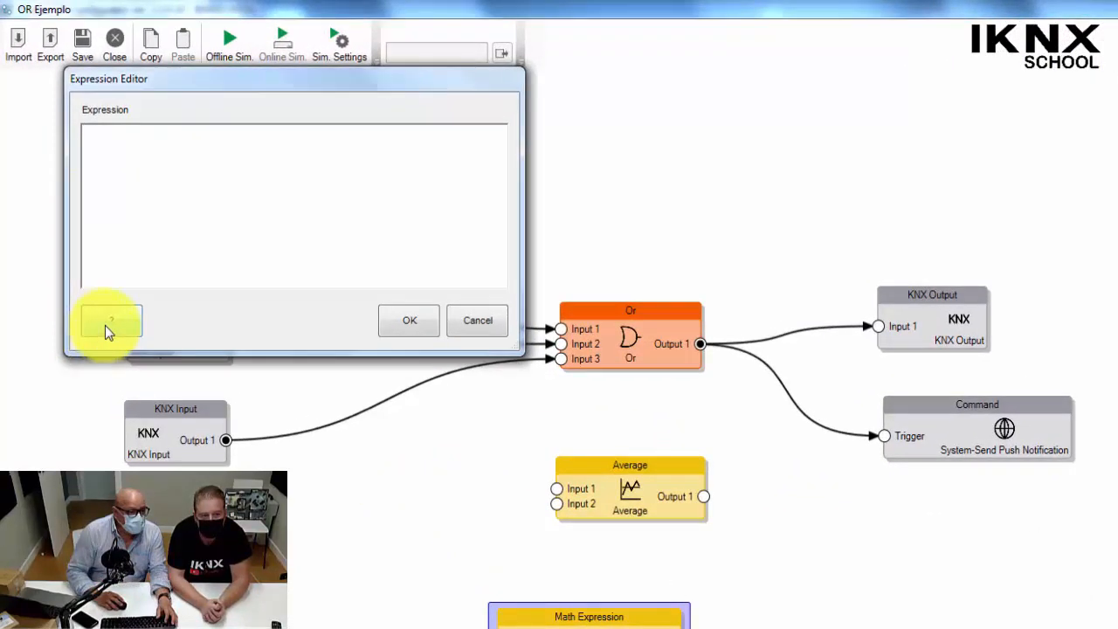
pyautogui.click(109, 321)
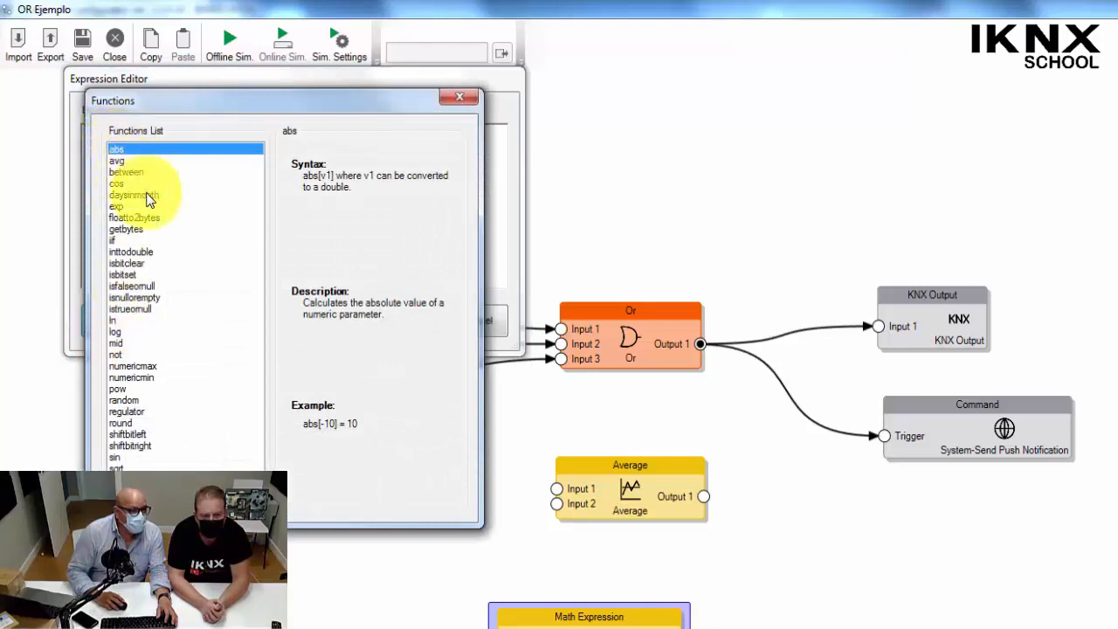
pyautogui.click(114, 241)
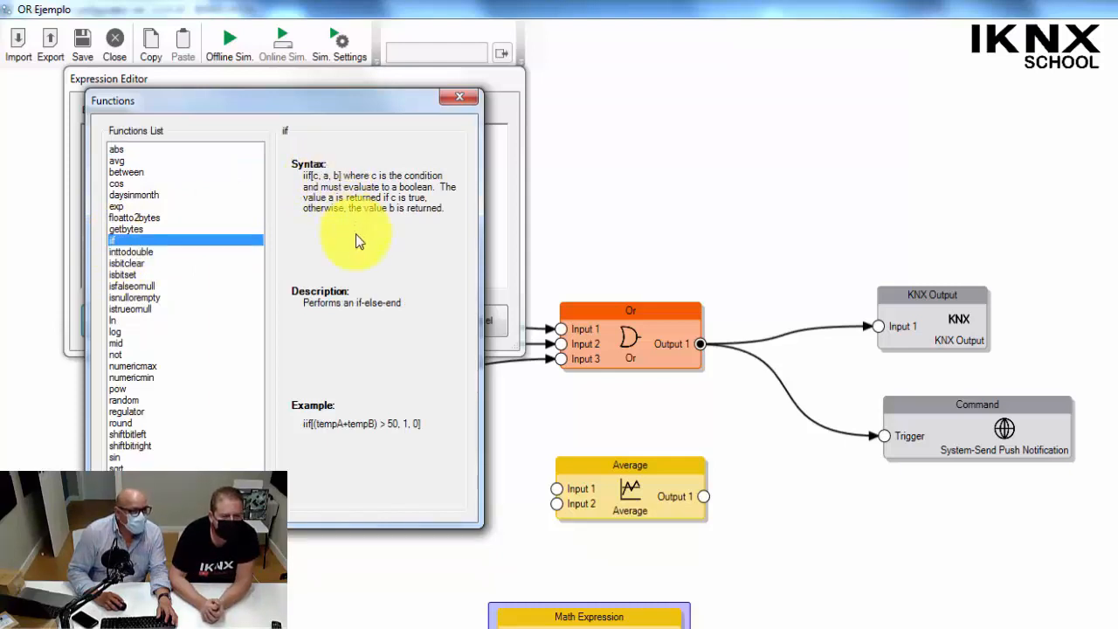
pyautogui.click(138, 411)
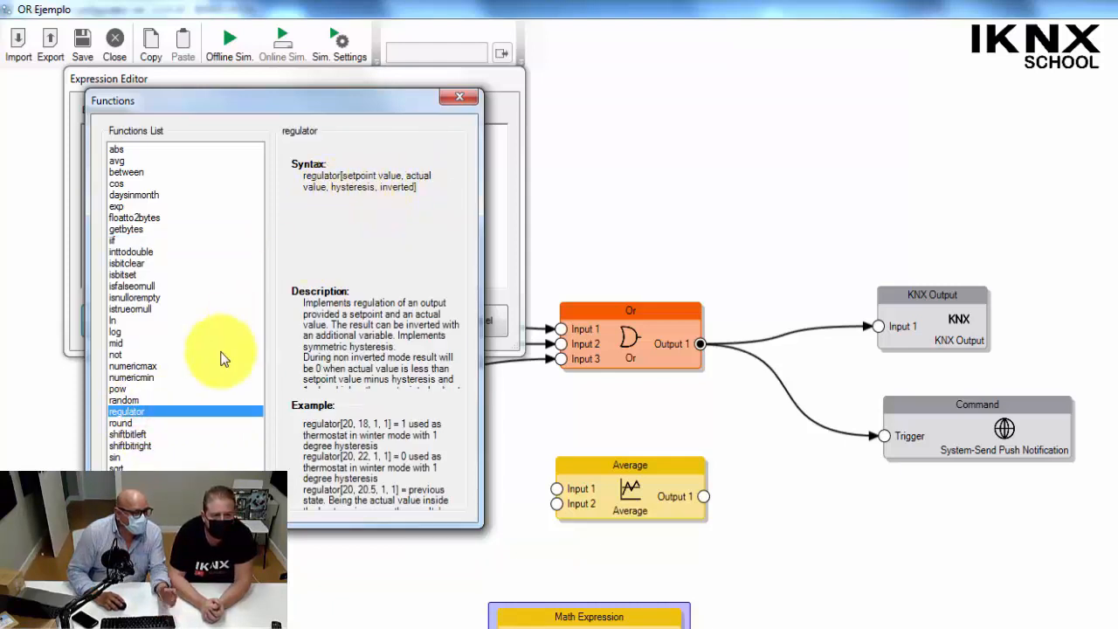
pyautogui.click(134, 423)
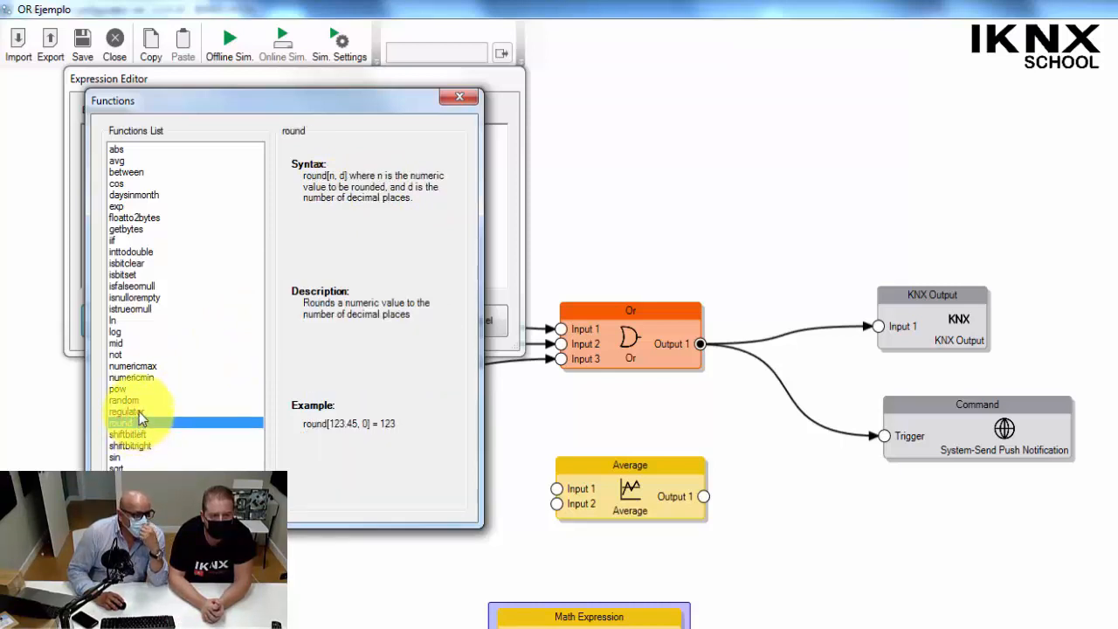
pyautogui.click(141, 366)
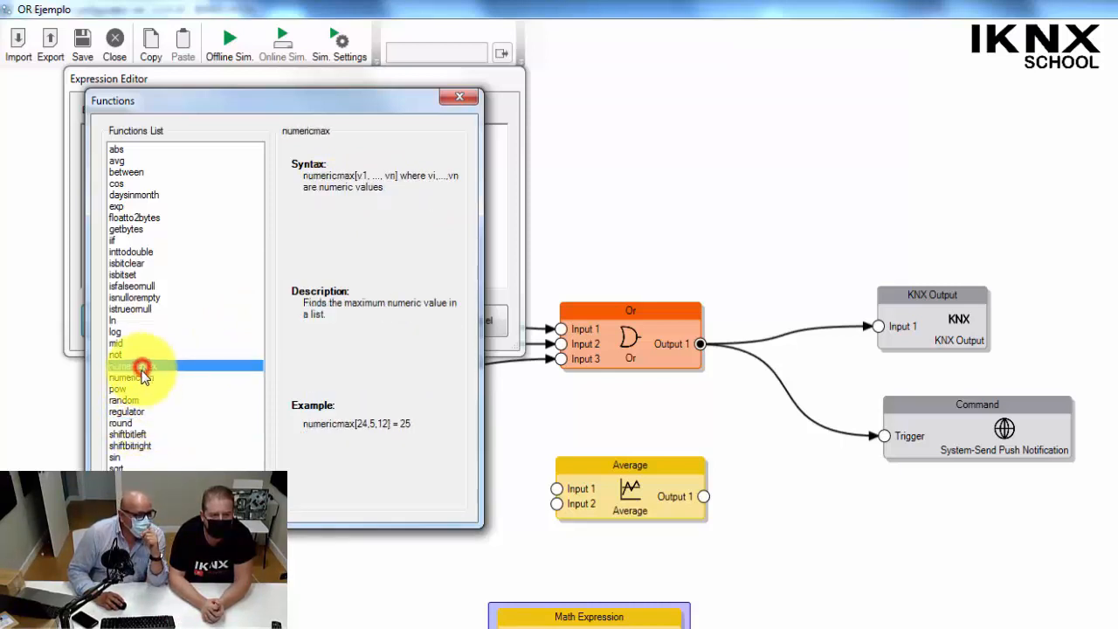
pyautogui.click(144, 377)
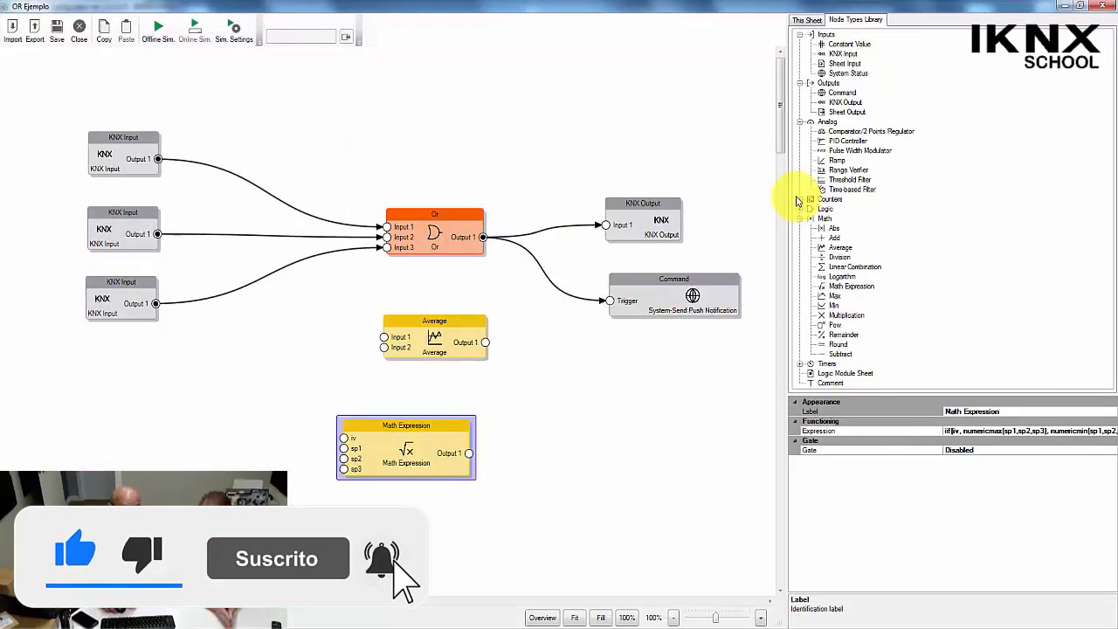
# Choose Send Email to recipients as the Command node's system command in place of the push notification.
pyautogui.click(651, 281)
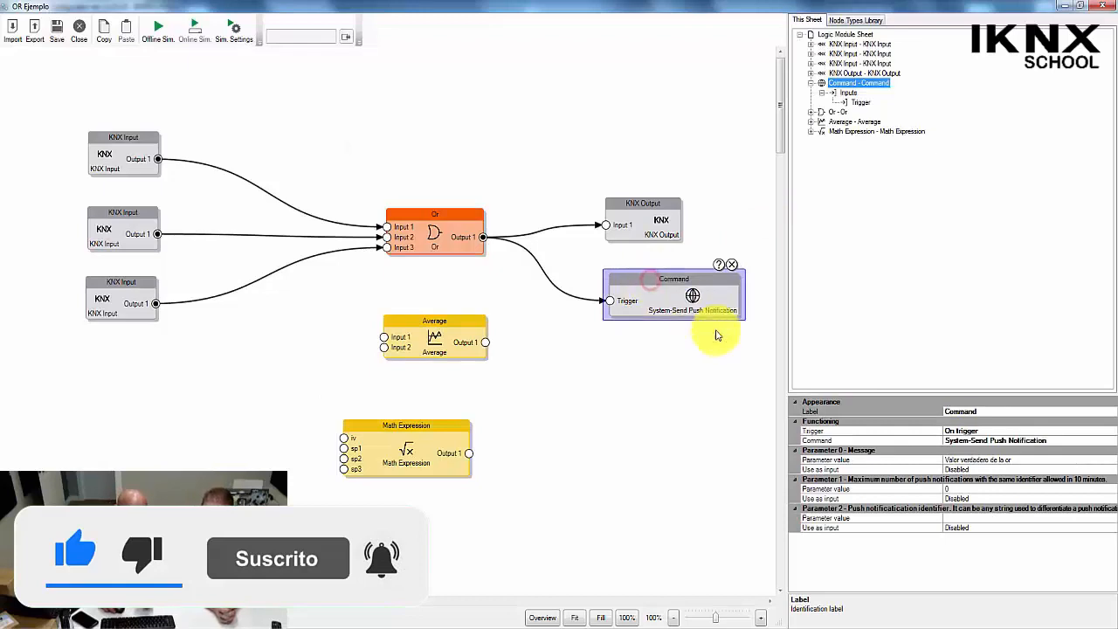
pyautogui.click(1061, 440)
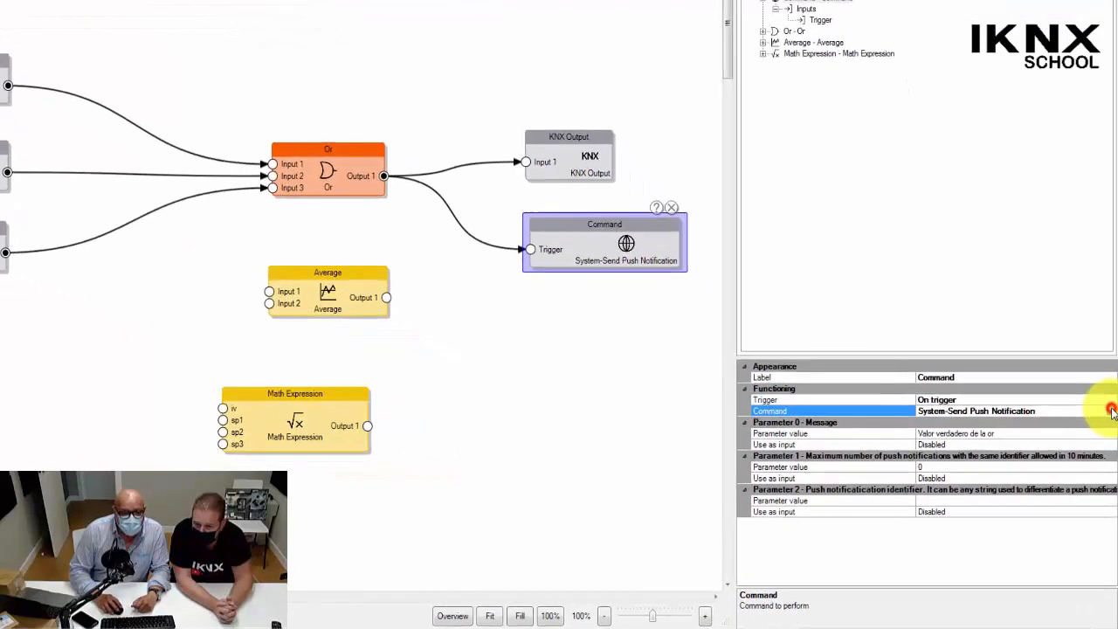
pyautogui.click(1111, 411)
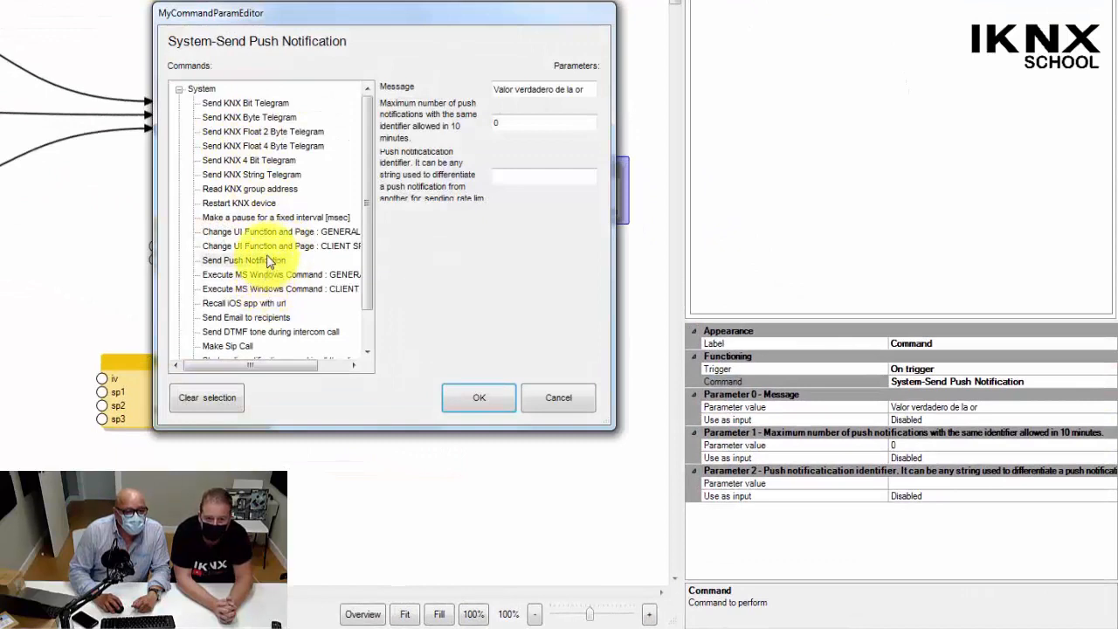
pyautogui.click(257, 319)
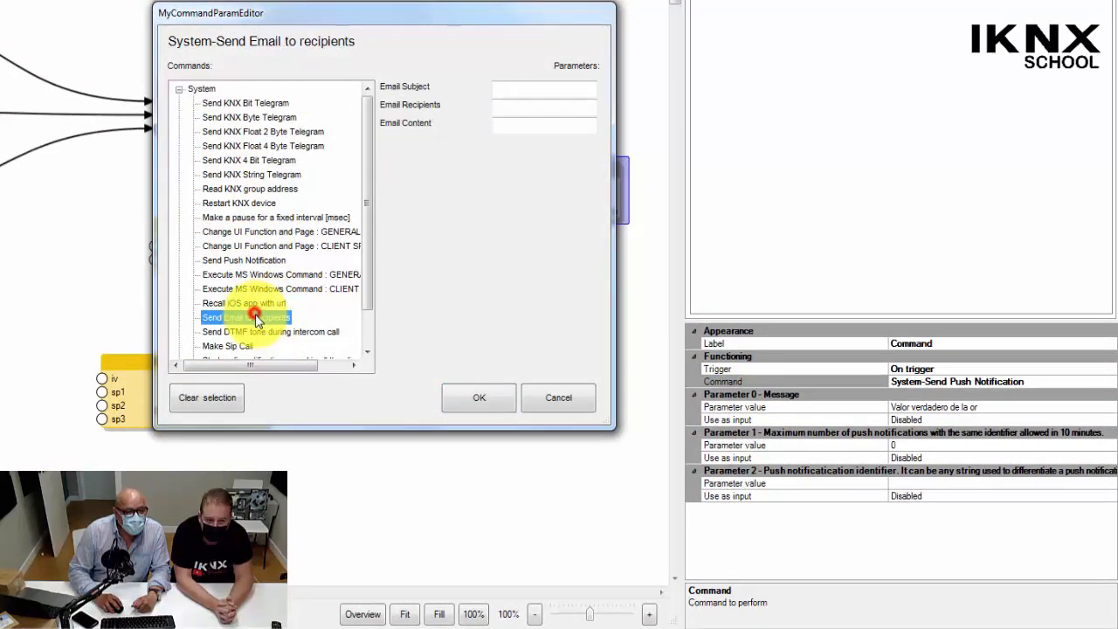
# Enter the recipient's e-mail address as the email subject and copy it into the email recipients.
pyautogui.click(515, 89)
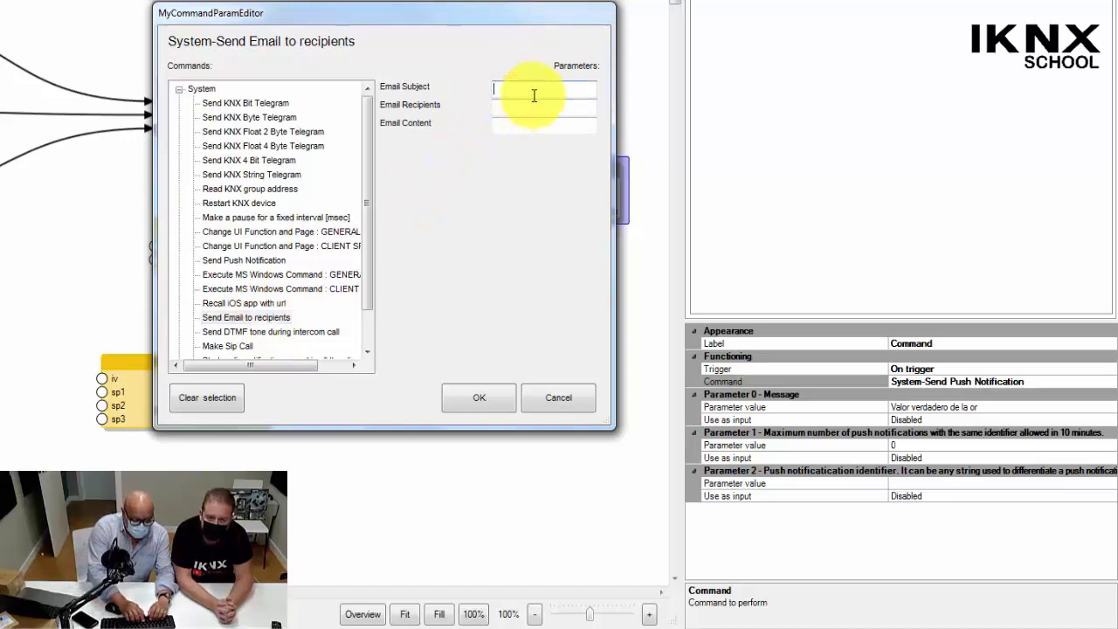
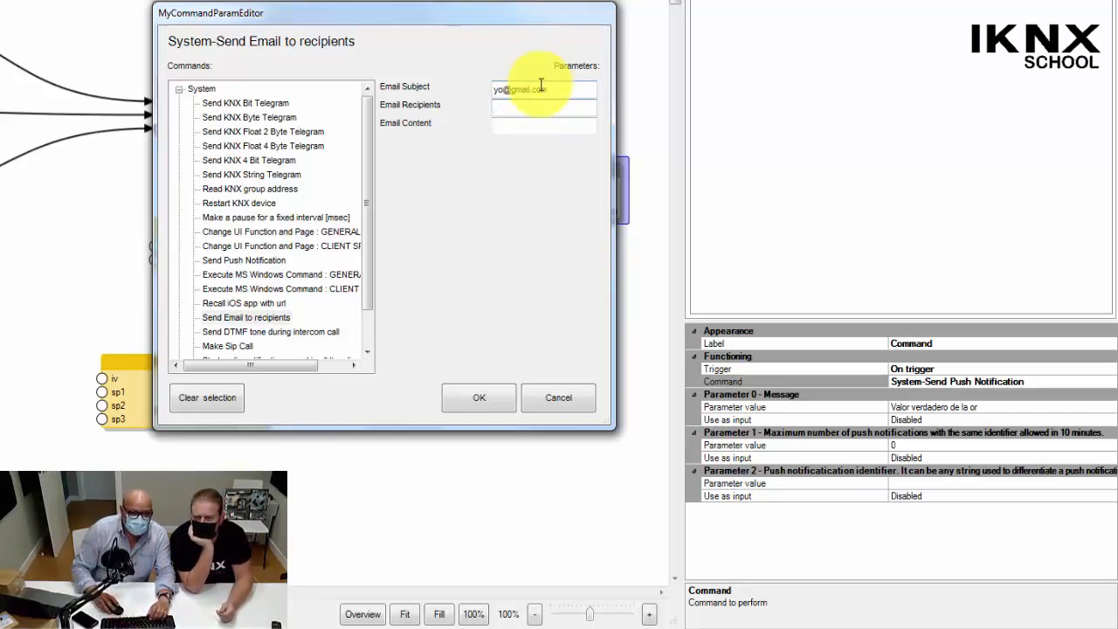
pyautogui.moveTo(544, 88); pyautogui.dragTo(437, 91)
pyautogui.hotkey('ctrl', 'c')
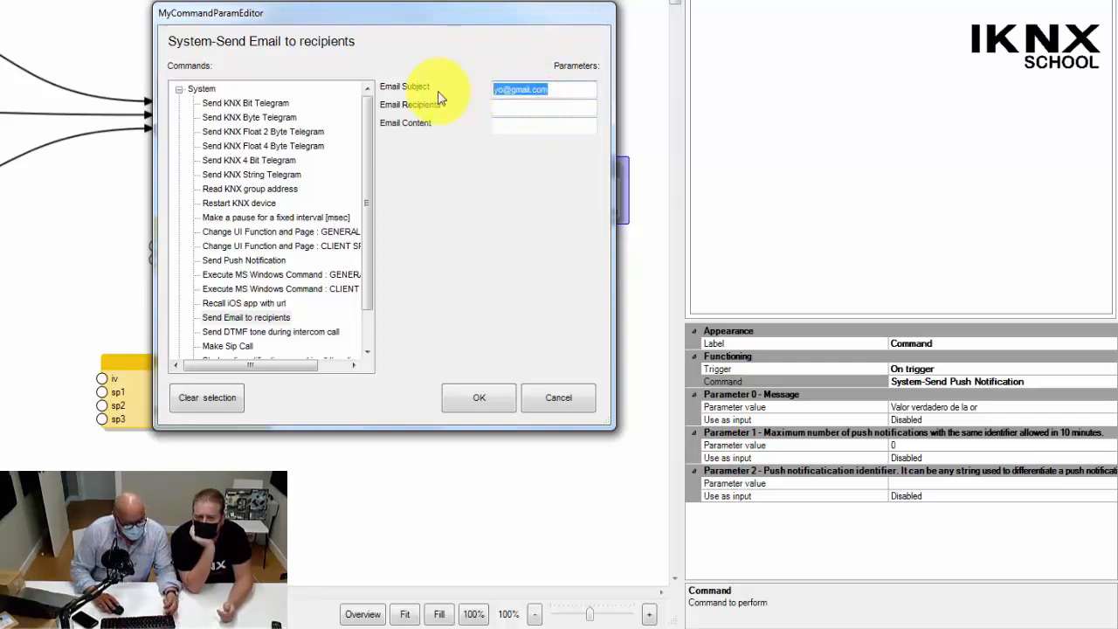
pyautogui.click(503, 108)
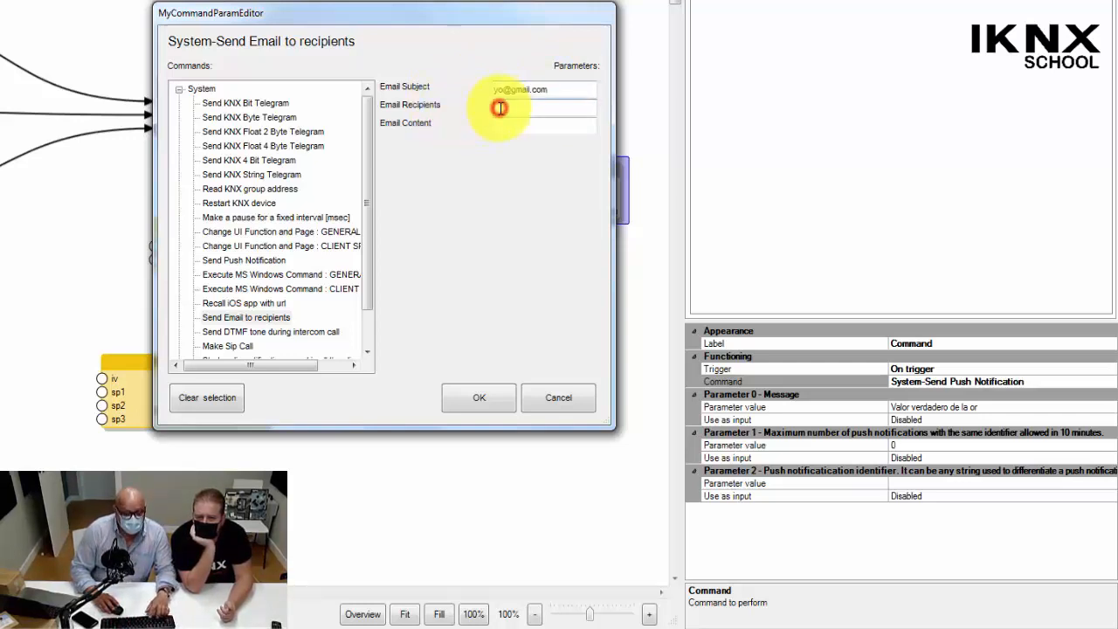
pyautogui.hotkey('ctrl', 'v')
# Replace the email subject with "aviso", set the email content to "este es un aviso" and apply the command settings.
pyautogui.doubleClick(559, 90)
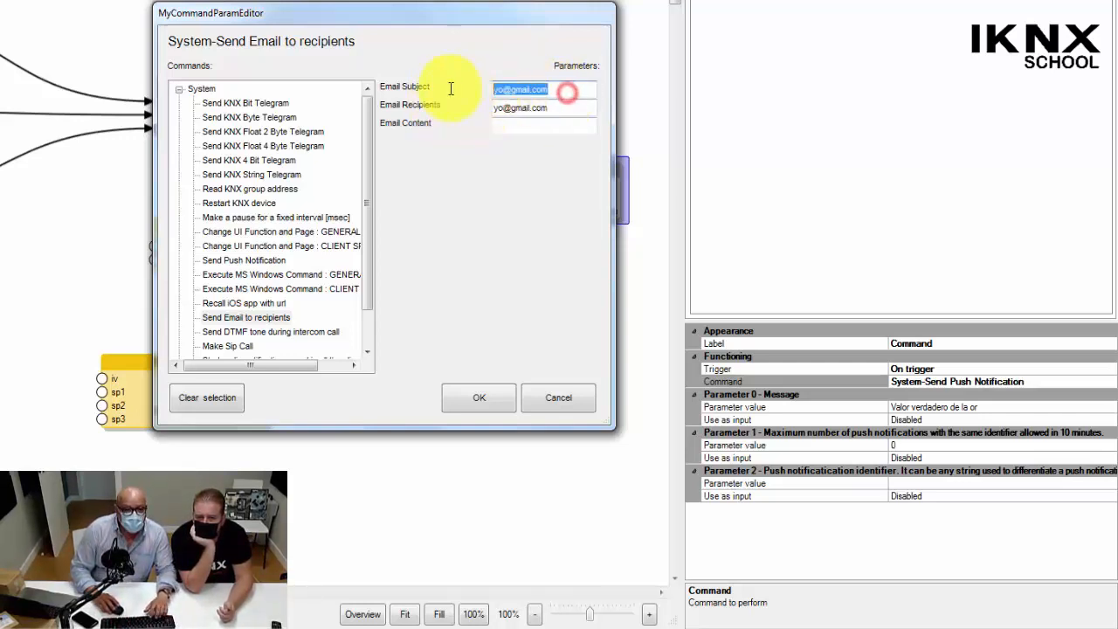
pyautogui.write('aviso')
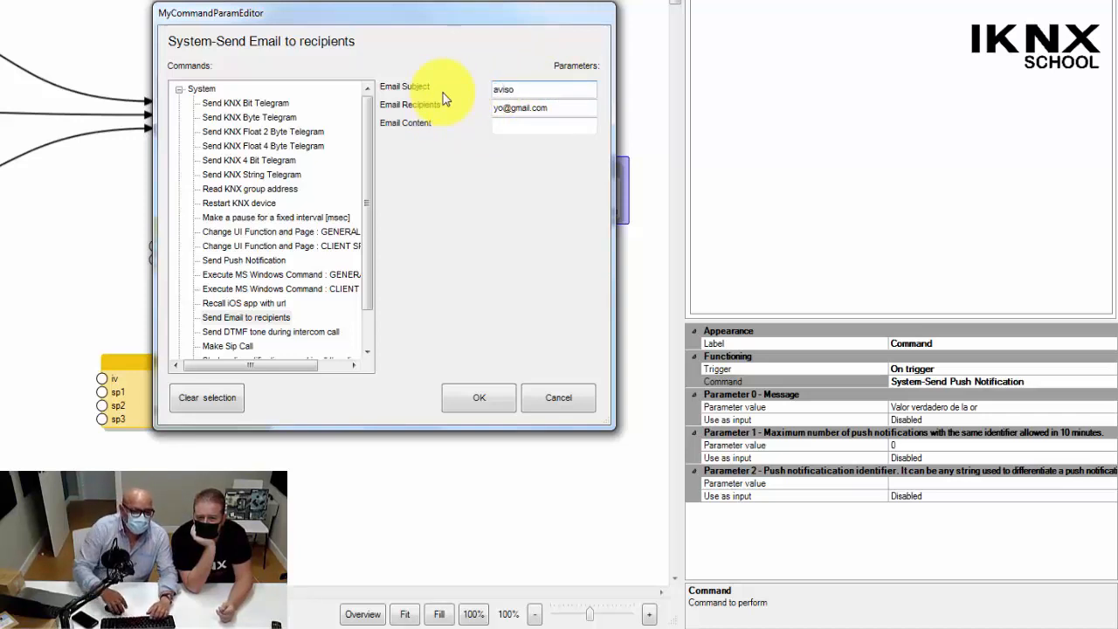
pyautogui.click(525, 124)
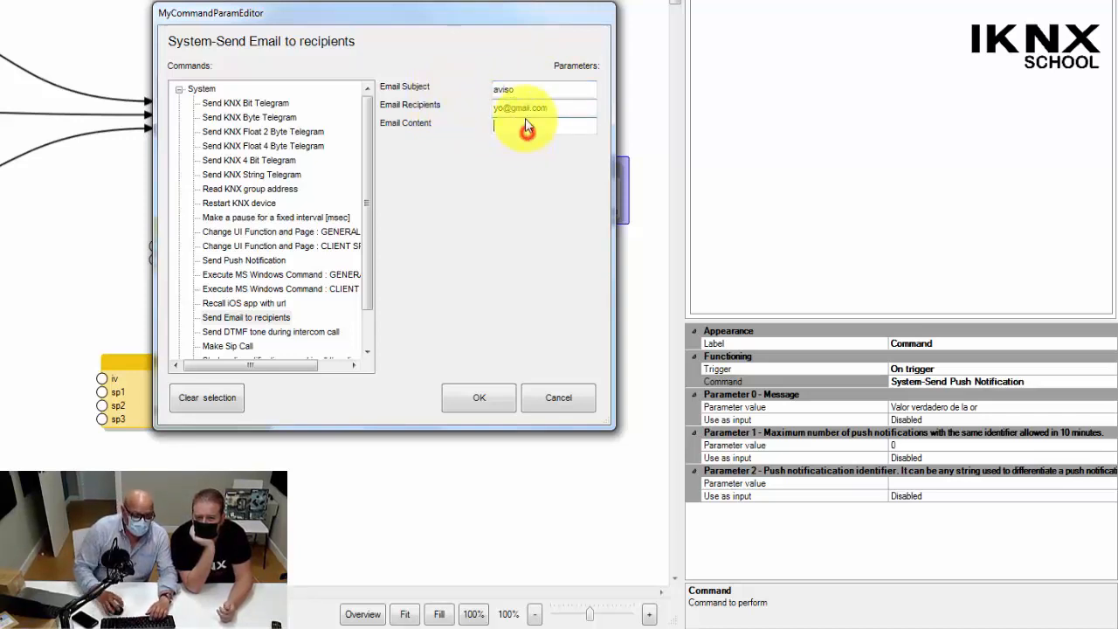
pyautogui.write('este')
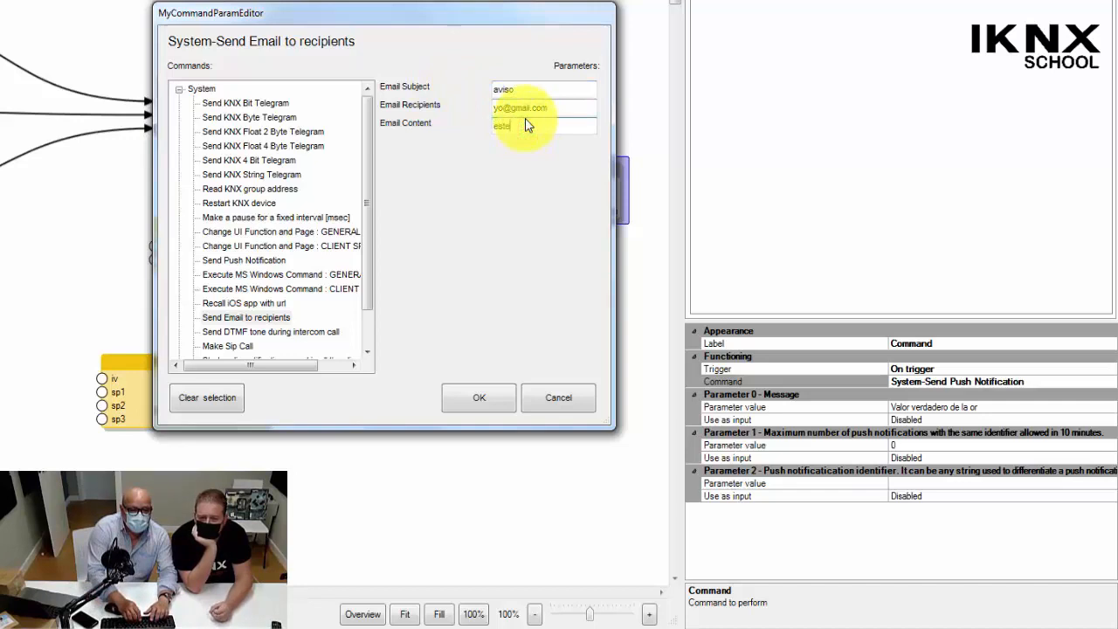
pyautogui.write(' es aviso')
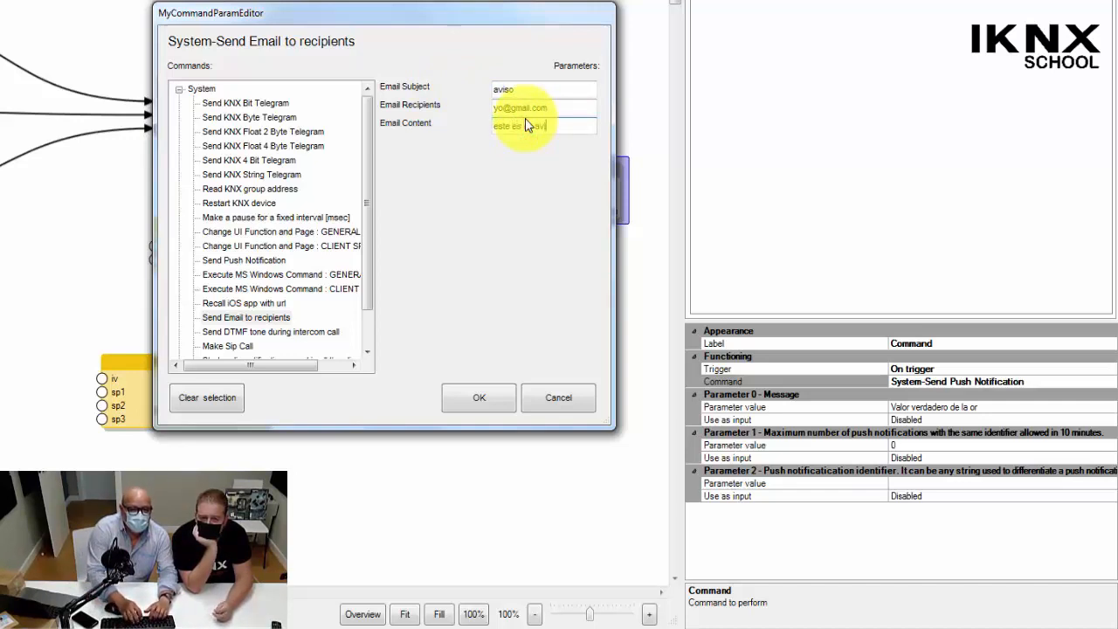
pyautogui.click(468, 404)
pyautogui.moveTo(509, 229)
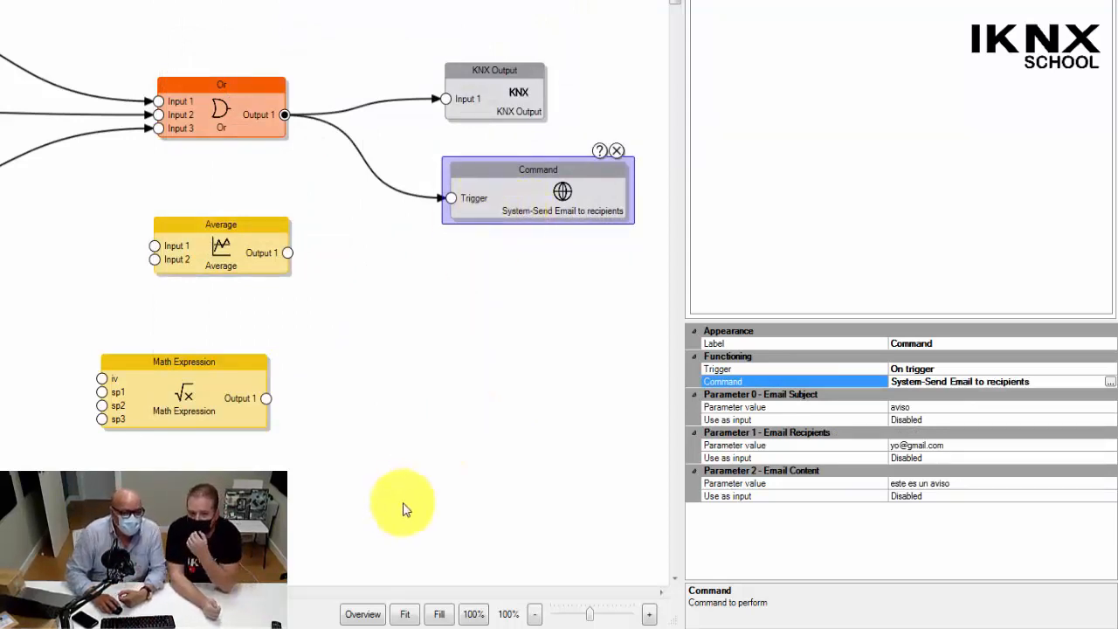
# Save and close the OR Ejemplo logic sheet and accept the schemes collection.
pyautogui.click(57, 37)
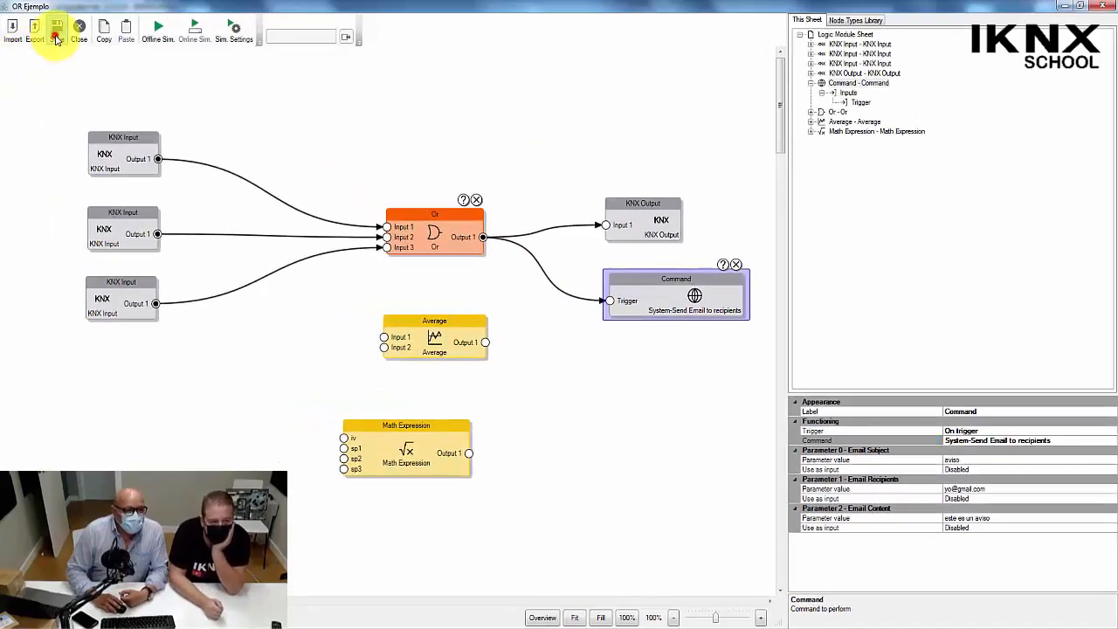
pyautogui.click(74, 37)
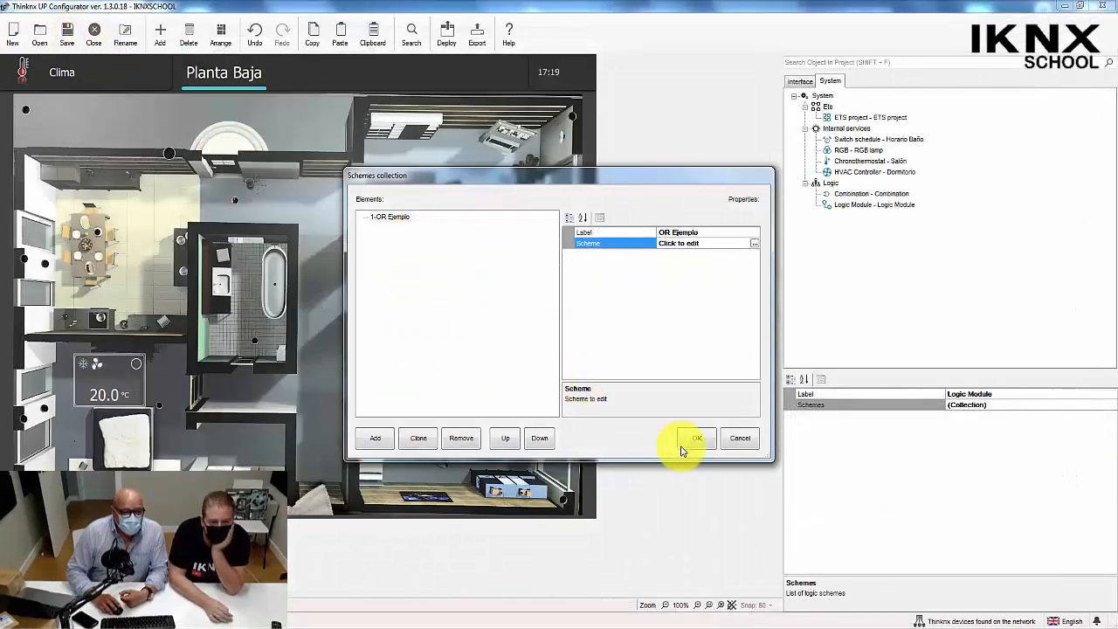
pyautogui.click(694, 439)
# Add an Email Account object from the internal services to the System tree.
pyautogui.click(821, 96)
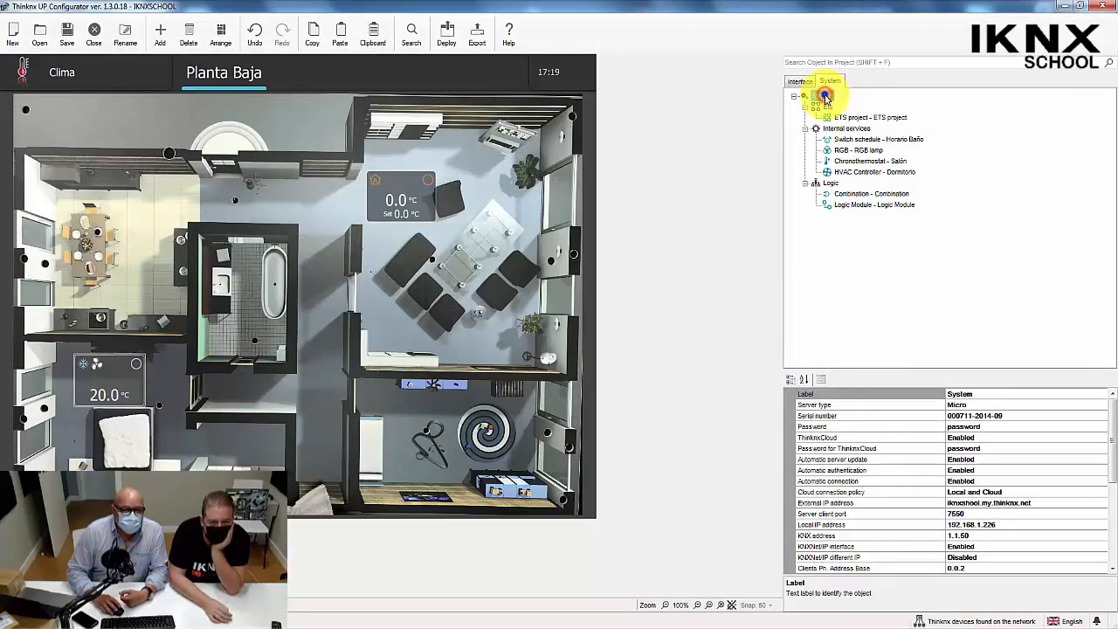
pyautogui.rightClick(826, 97)
pyautogui.click(848, 105)
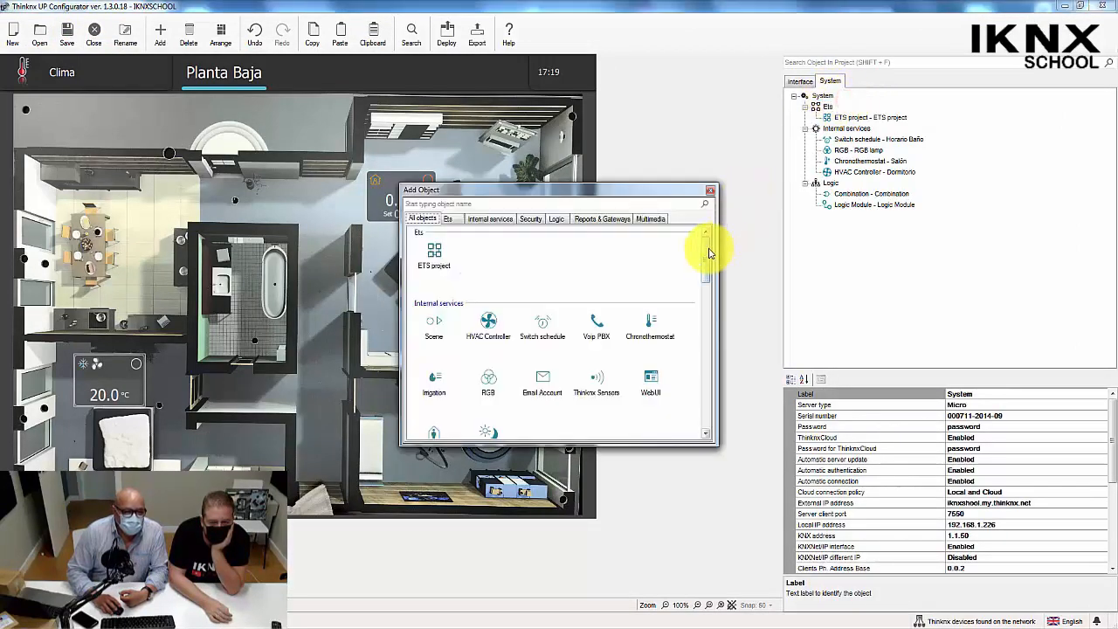
pyautogui.moveTo(709, 242); pyautogui.dragTo(706, 266)
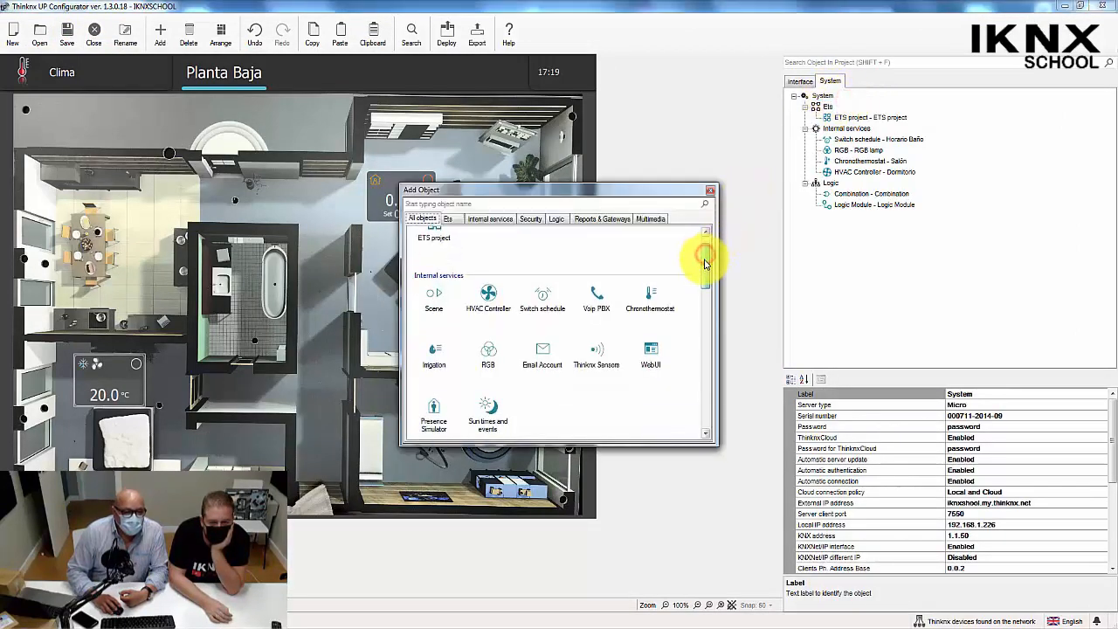
pyautogui.doubleClick(543, 349)
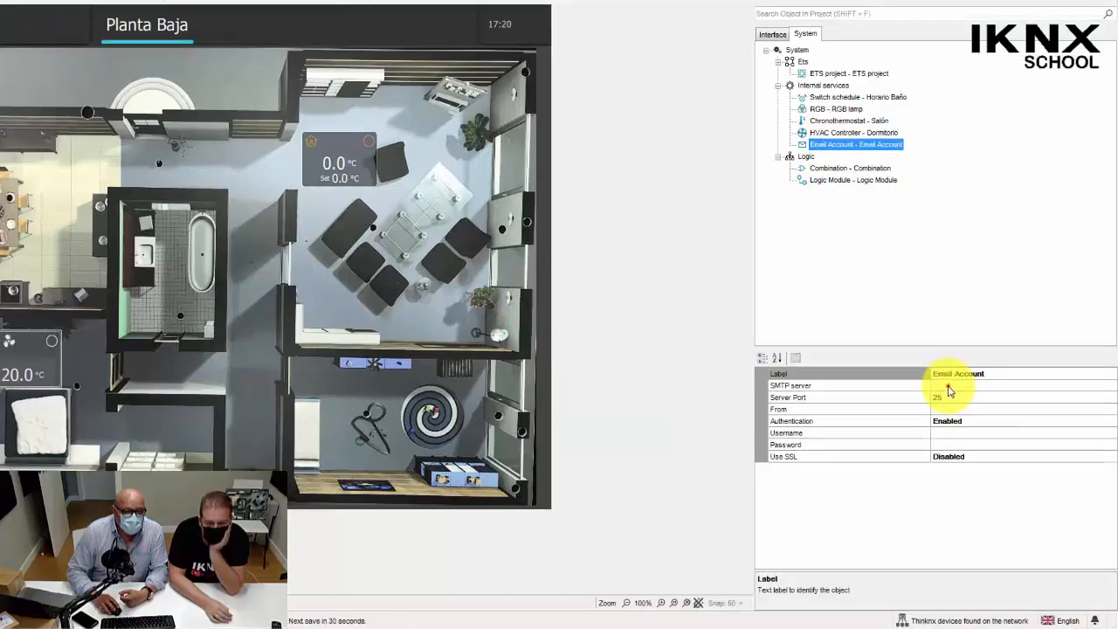
# Set the email account's SMTP server to sptp.gmail.com and its server port to 585.
pyautogui.click(960, 405)
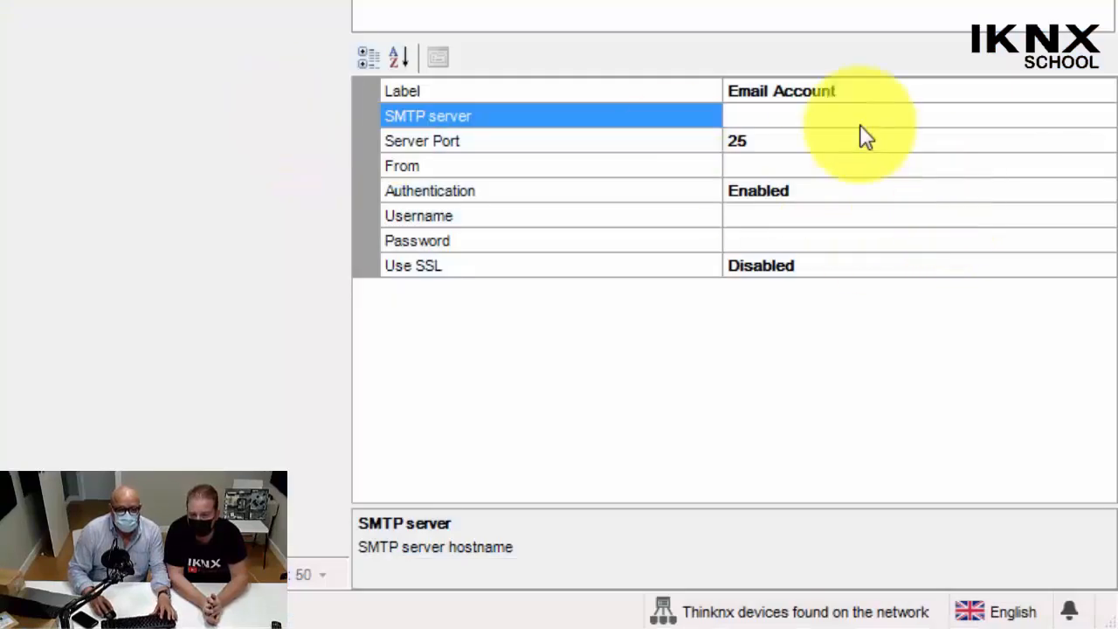
pyautogui.click(819, 115)
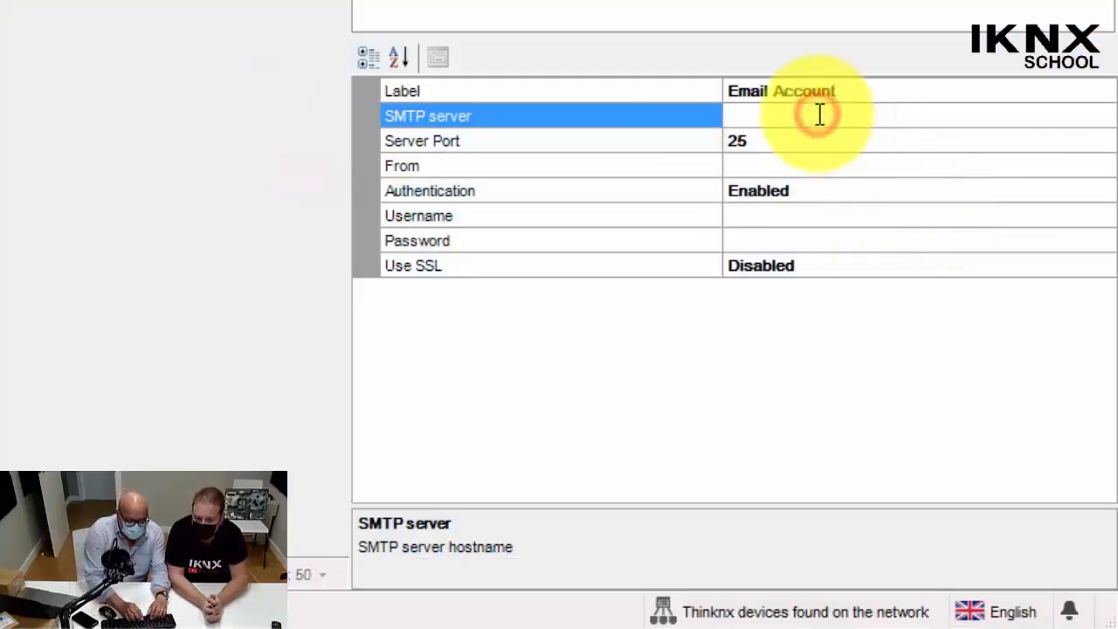
pyautogui.write('sptp.')
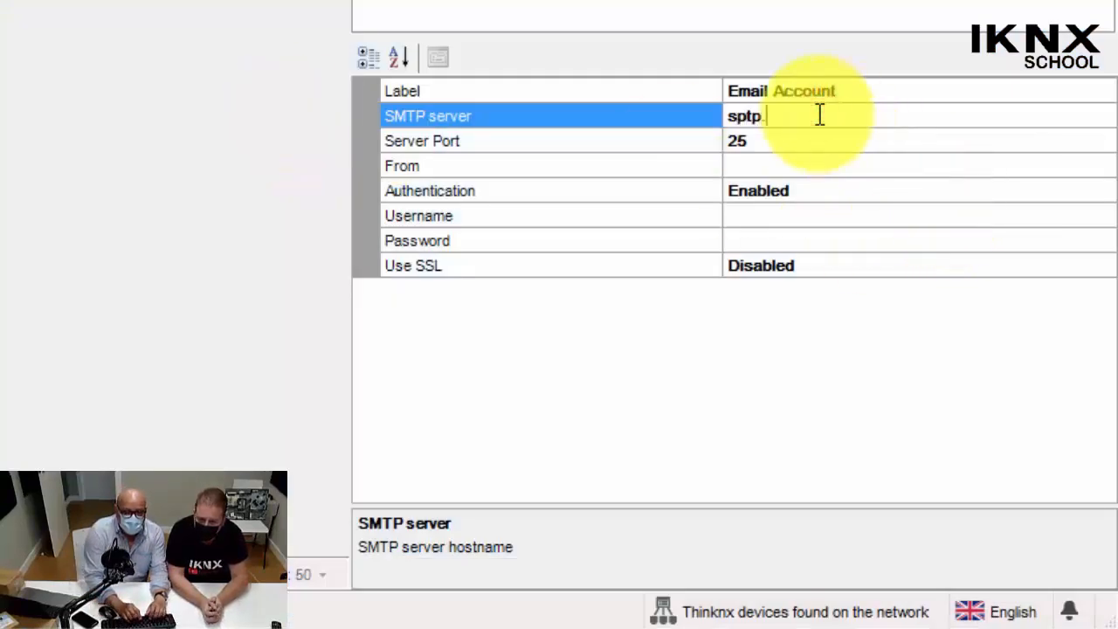
pyautogui.write('gm')
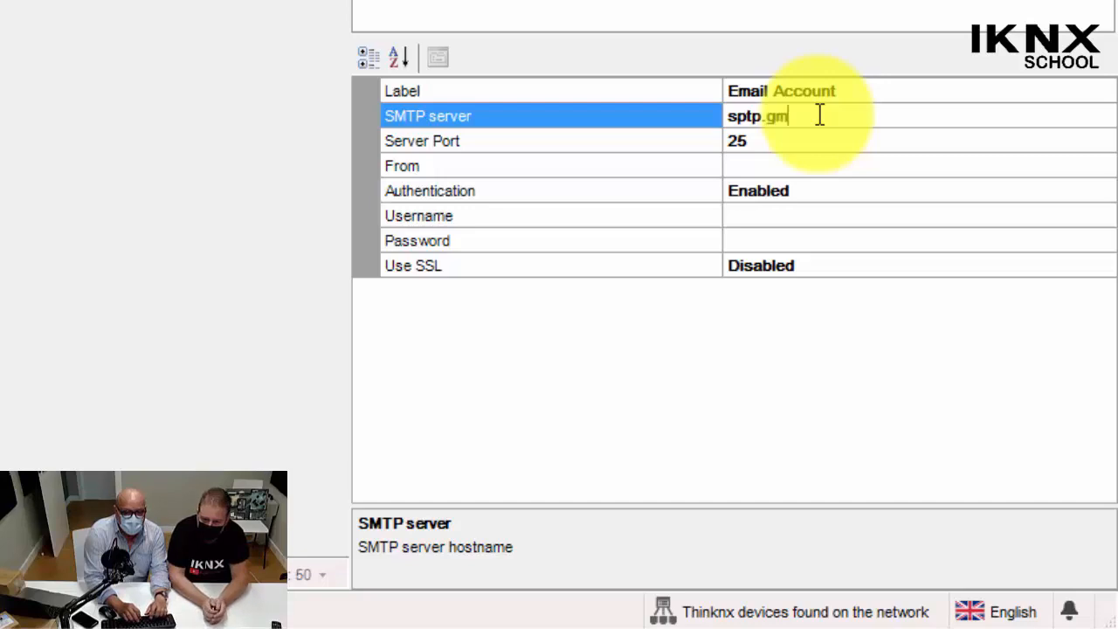
pyautogui.write('ail.com')
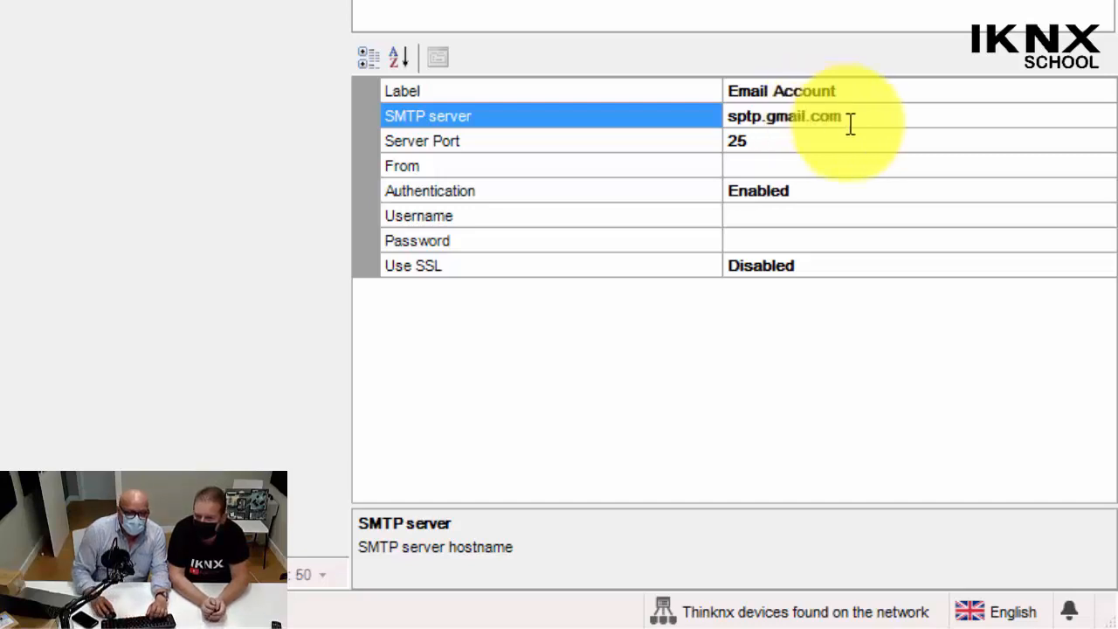
pyautogui.click(744, 145)
pyautogui.moveTo(762, 140); pyautogui.dragTo(588, 138)
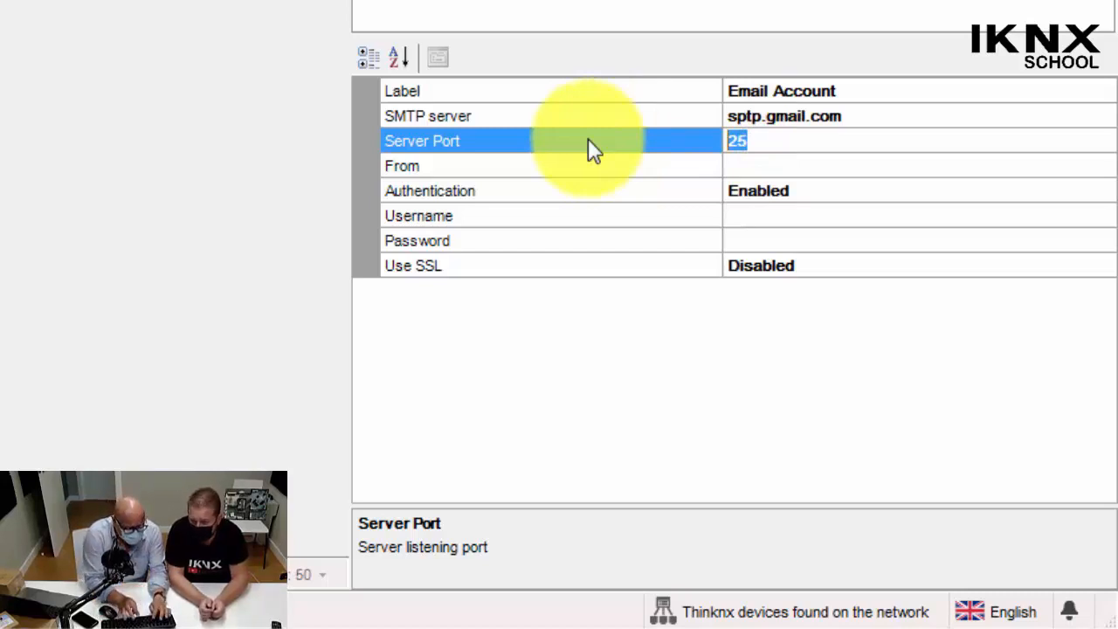
pyautogui.write('585')
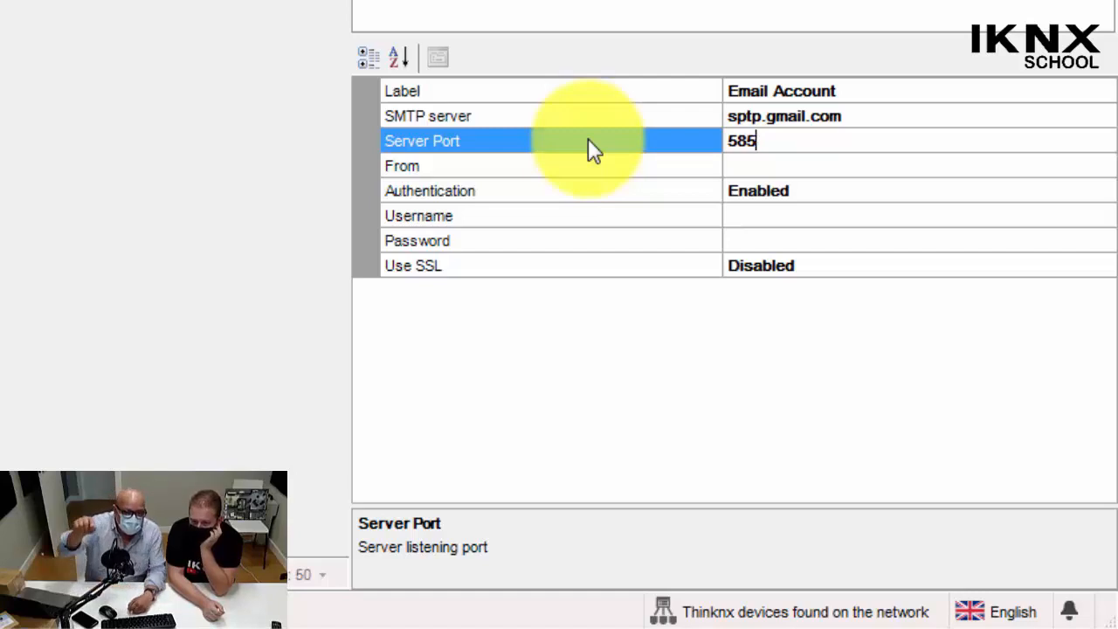
# Enter the sender's e-mail address as the email account's From value.
pyautogui.click(782, 165)
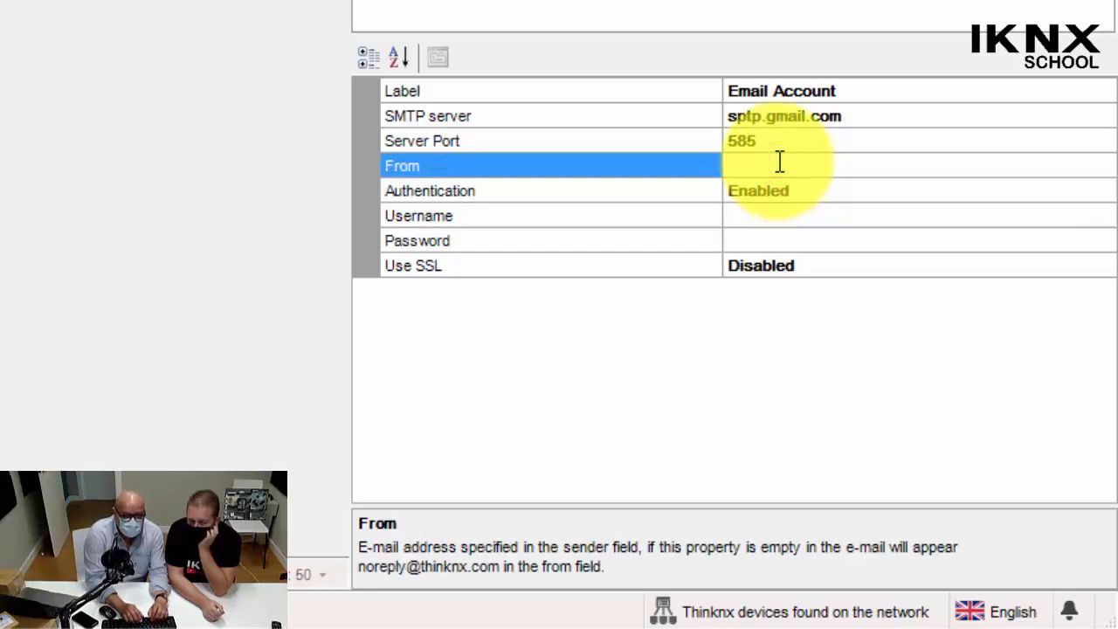
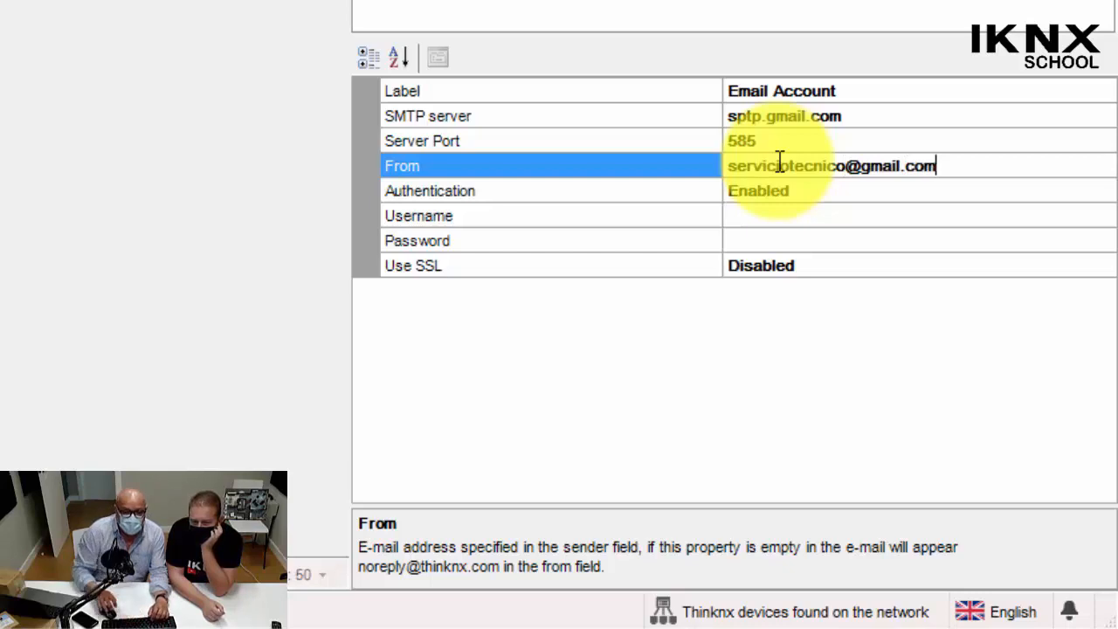
# Examine the email account's Authentication, Username, Password and Use SSL settings.
pyautogui.click(786, 196)
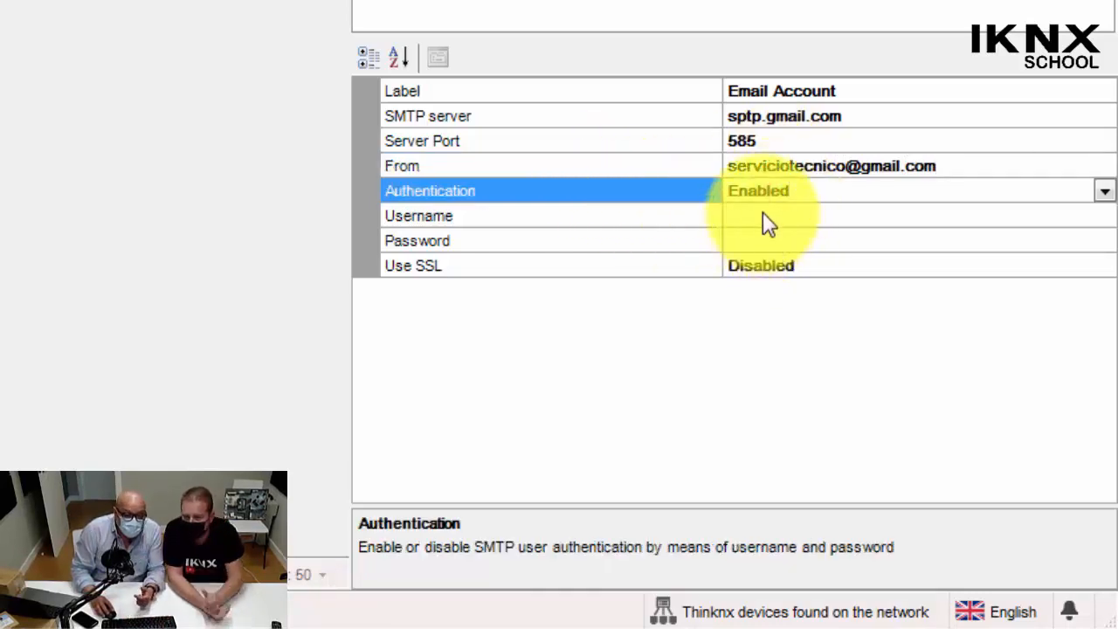
pyautogui.click(761, 215)
pyautogui.click(759, 235)
pyautogui.click(765, 267)
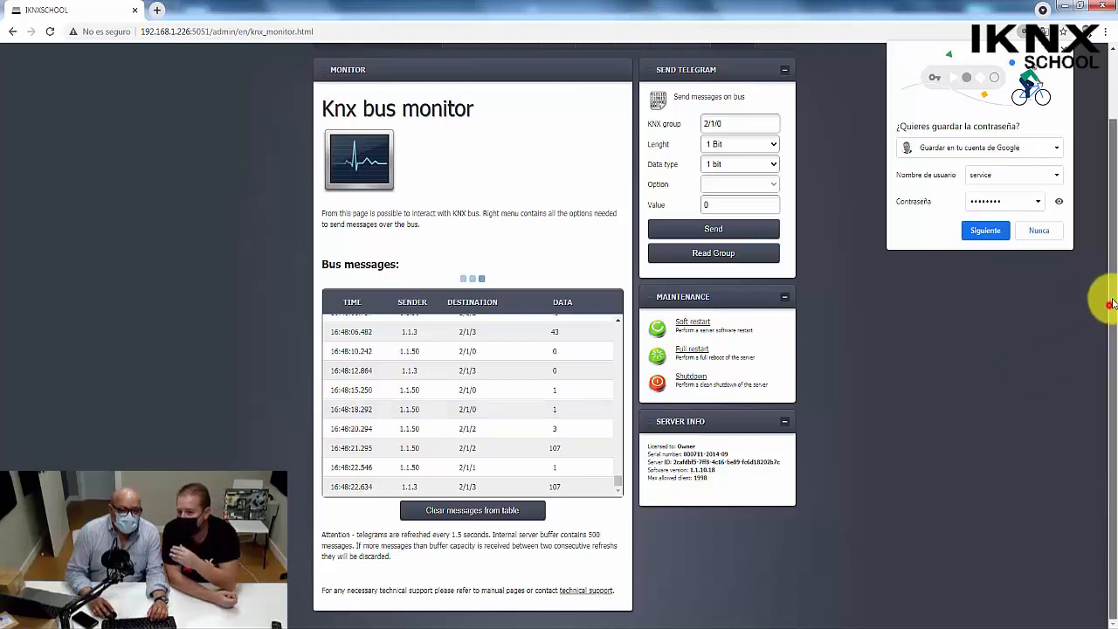
# Open Licenses & codes in the web server's administration, examine the client codes, and toggle the iOS_14.4 client's push option off and back on.
pyautogui.moveTo(1106, 300); pyautogui.dragTo(1112, 226)
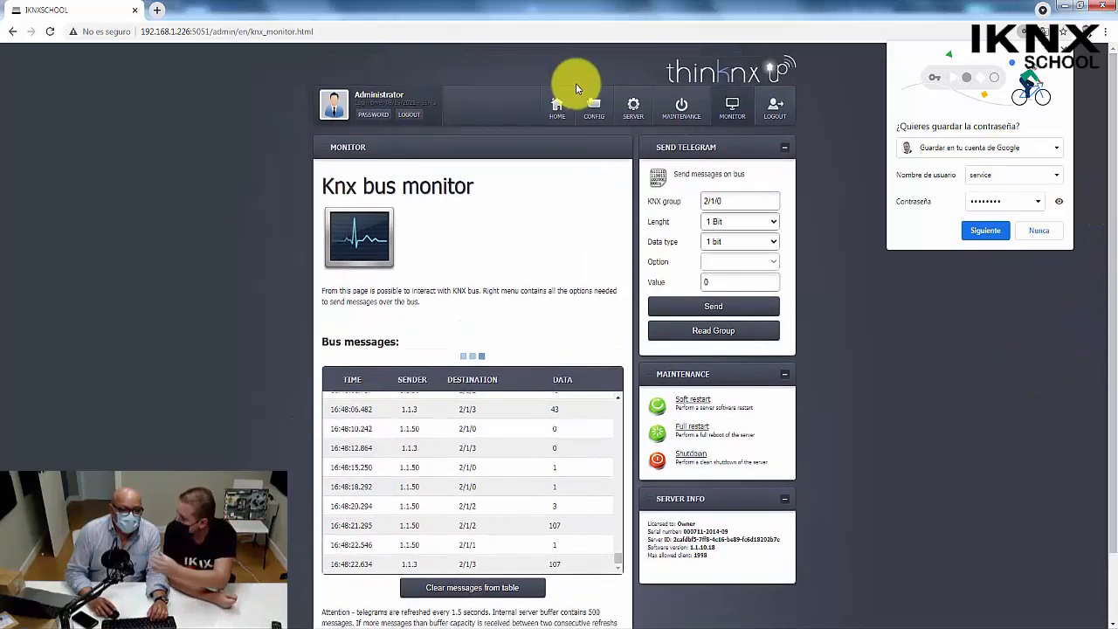
pyautogui.moveTo(623, 105)
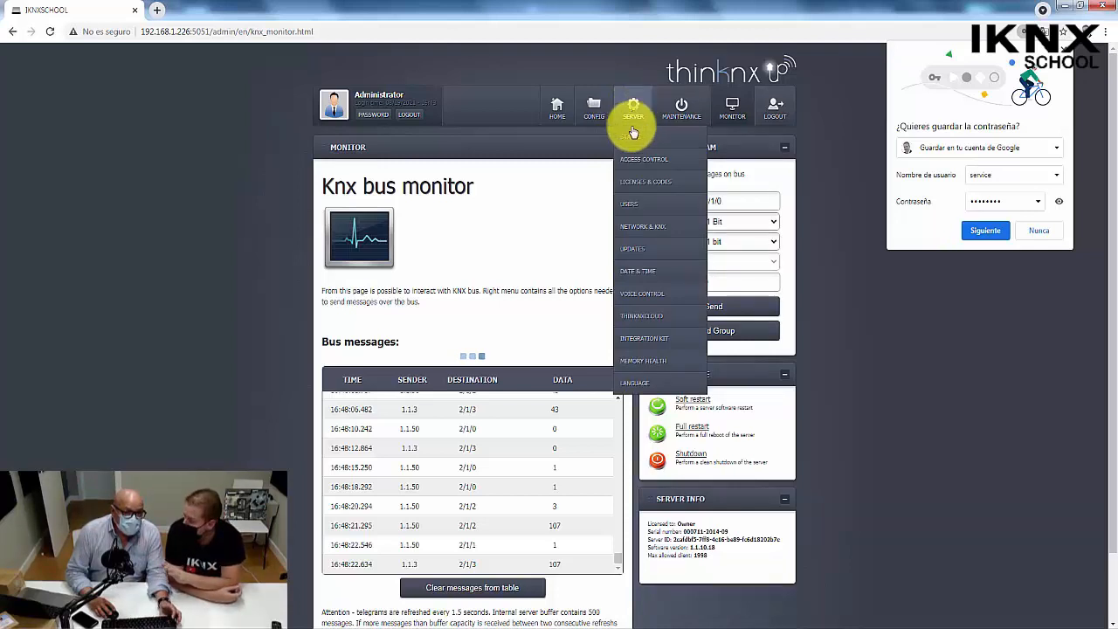
pyautogui.click(635, 181)
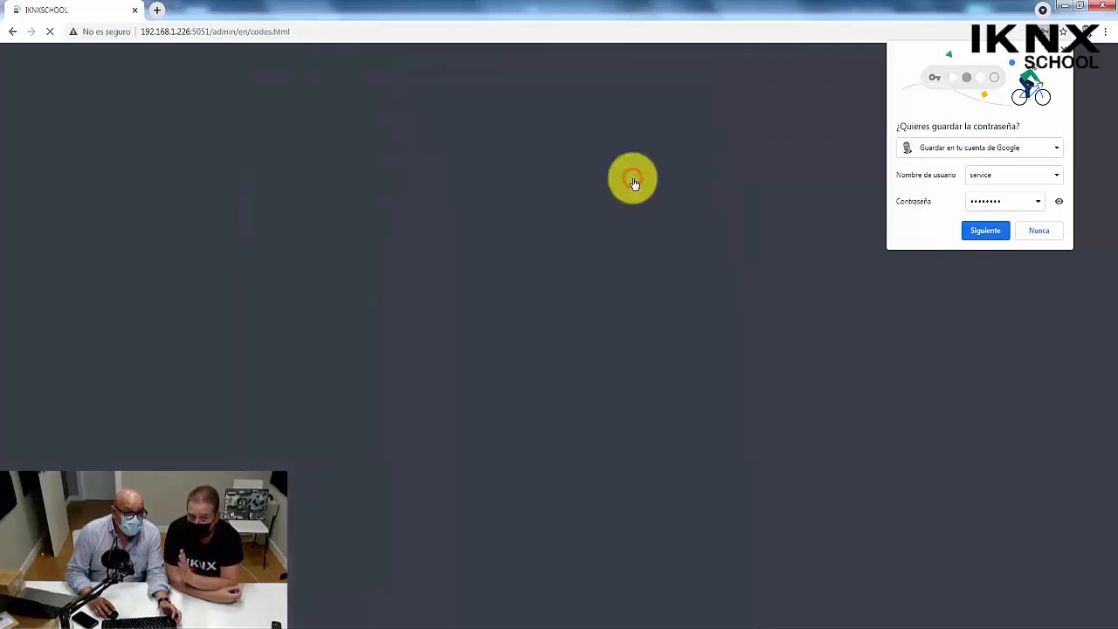
pyautogui.scroll(-1, 854, 437)
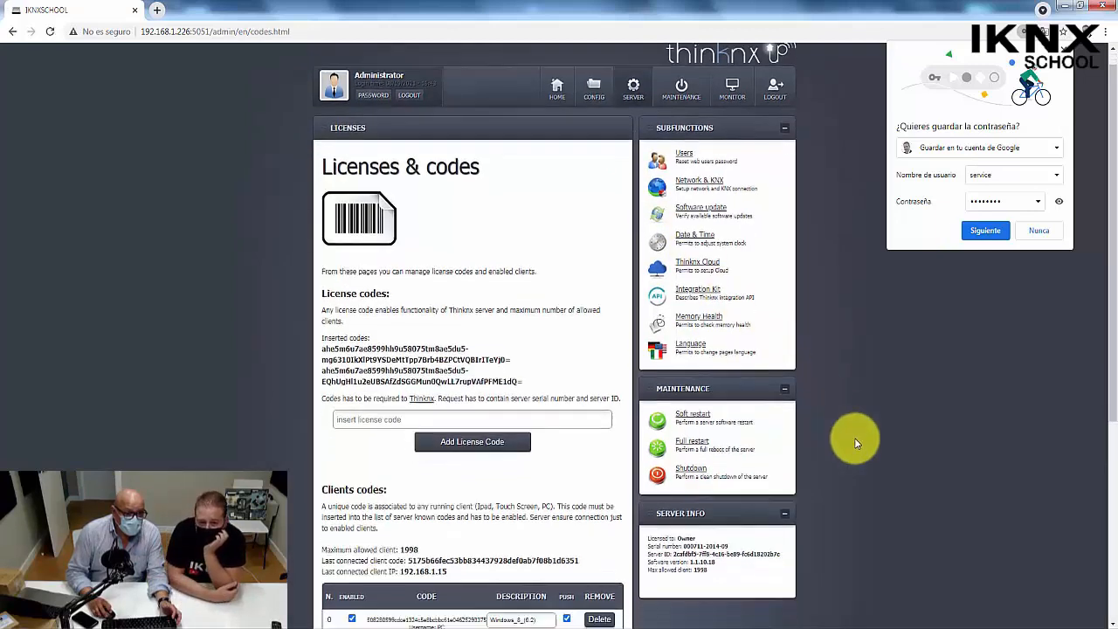
pyautogui.scroll(-4, 855, 438)
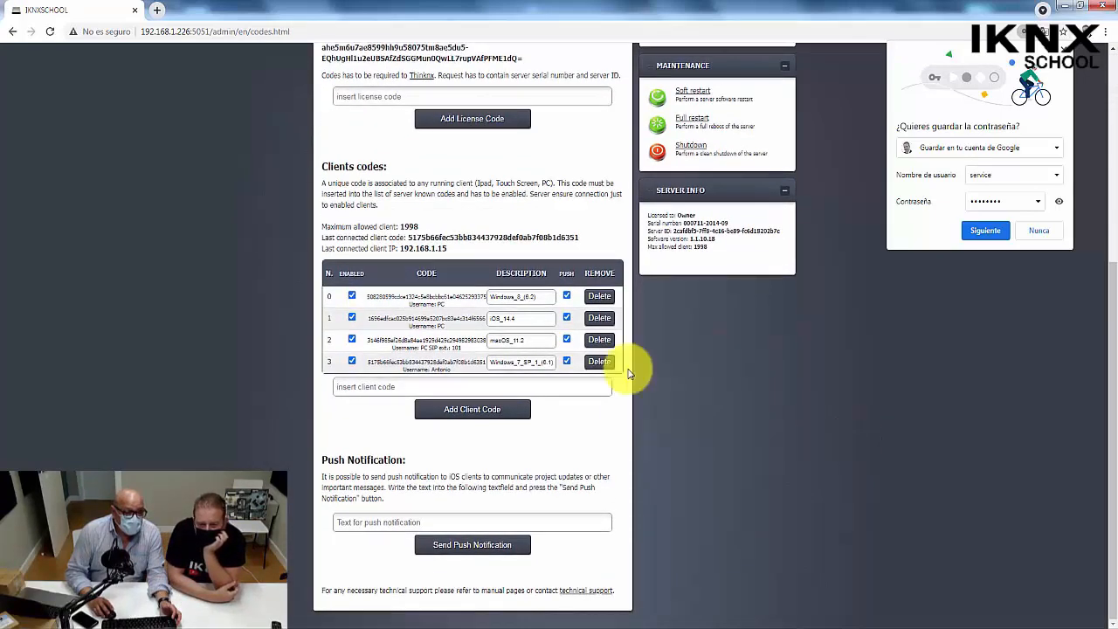
pyautogui.click(565, 319)
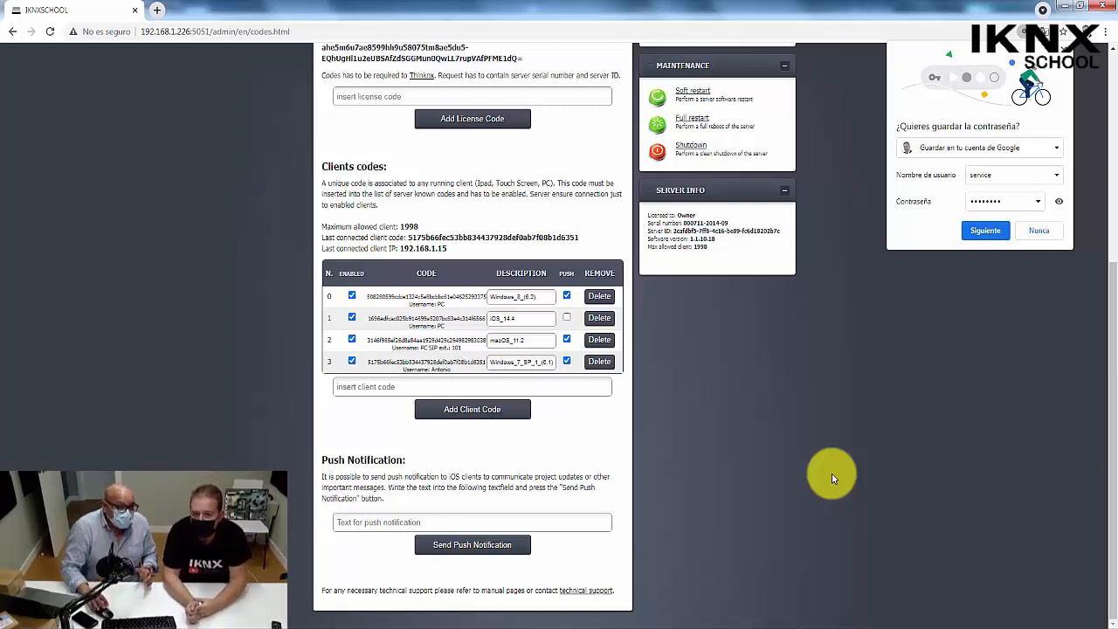
pyautogui.click(567, 319)
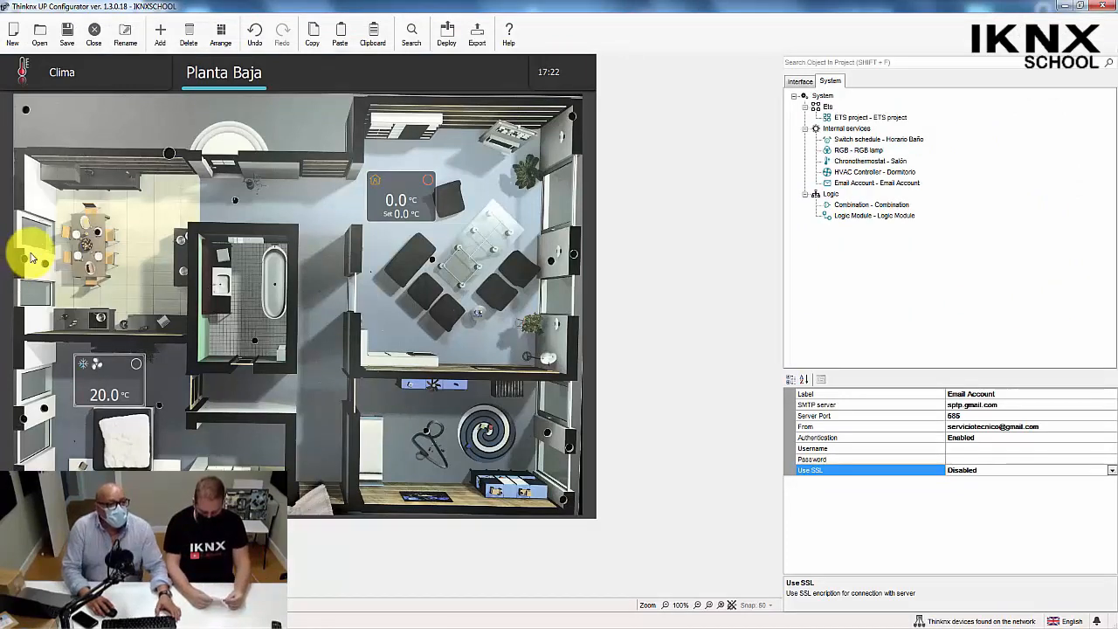
# Switch to Thinknx UP Configurator and change the interface preview from Clima to the Generales function.
pyautogui.click(62, 78)
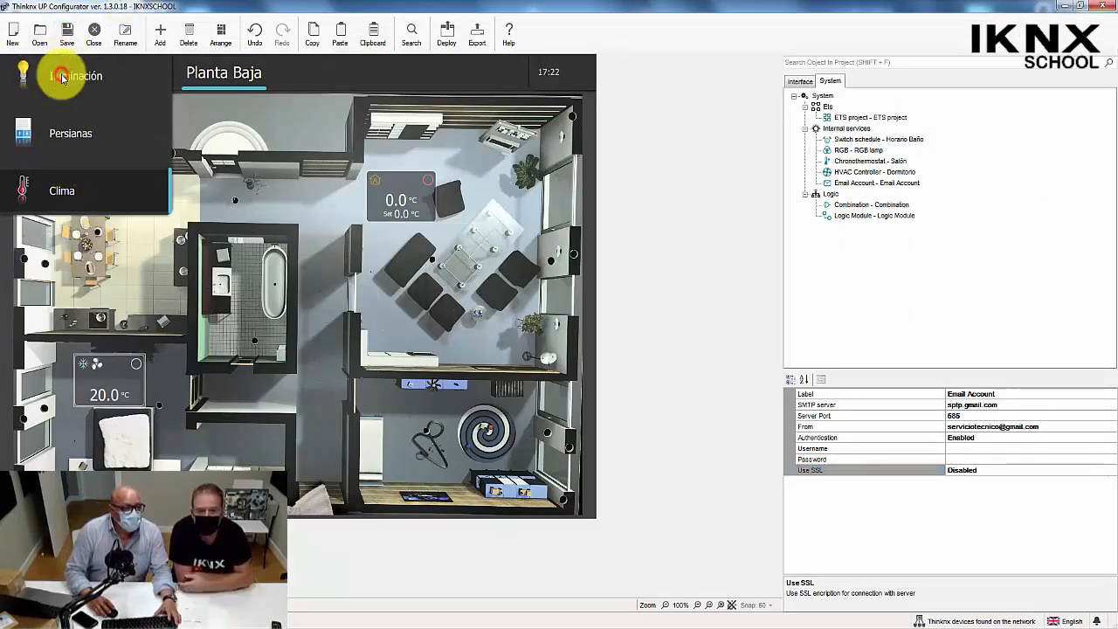
pyautogui.click(72, 83)
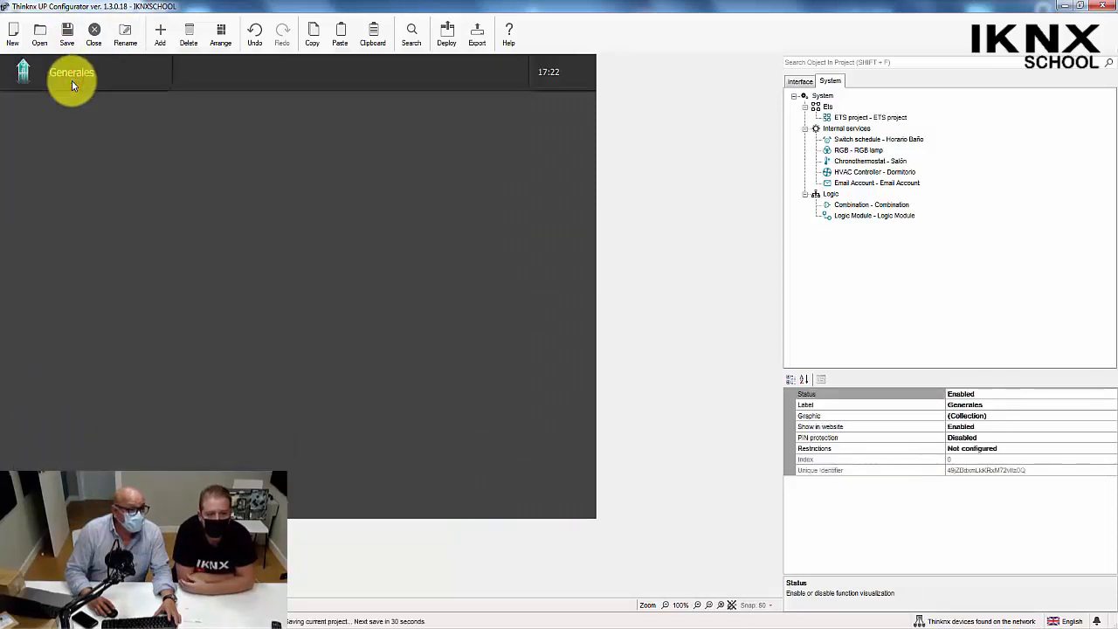
pyautogui.click(72, 79)
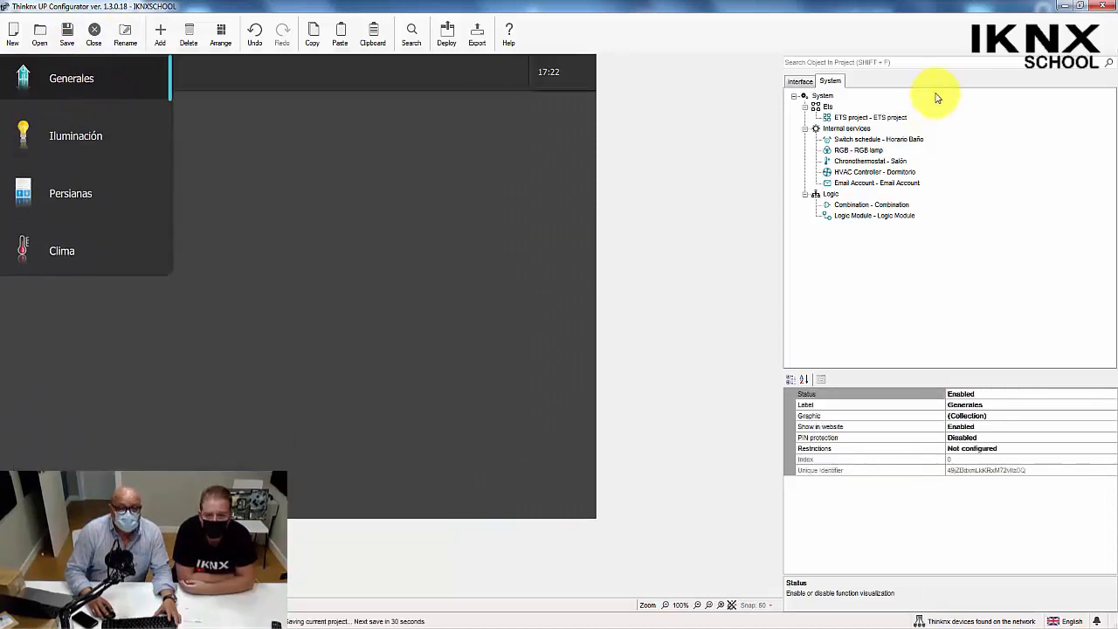
# Add a new page to the Generales function in the project's interface tree.
pyautogui.click(797, 84)
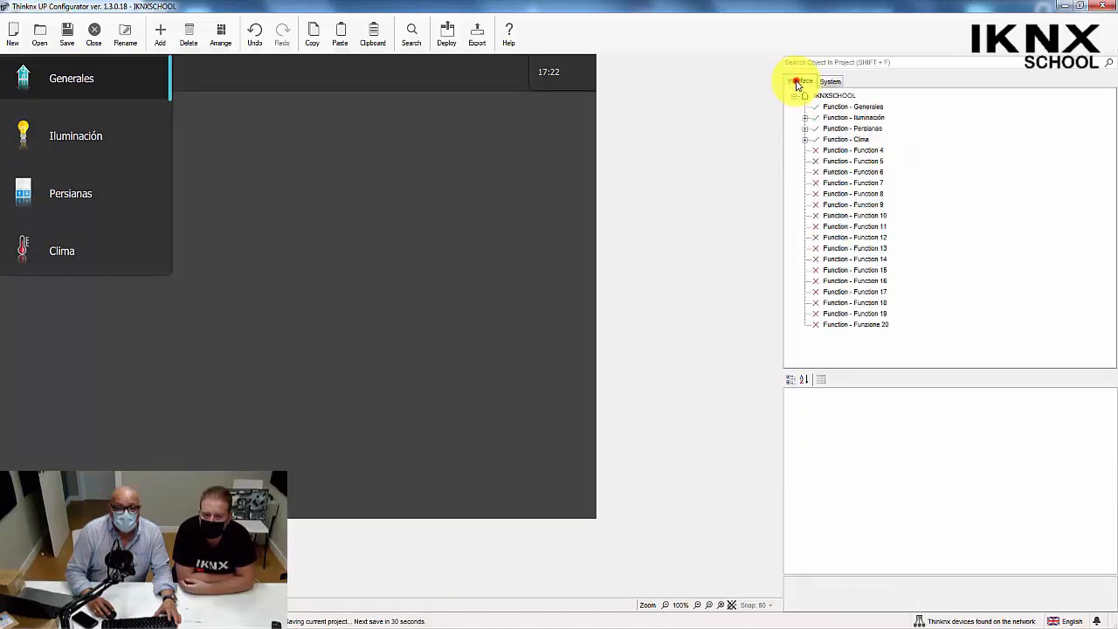
pyautogui.click(286, 121)
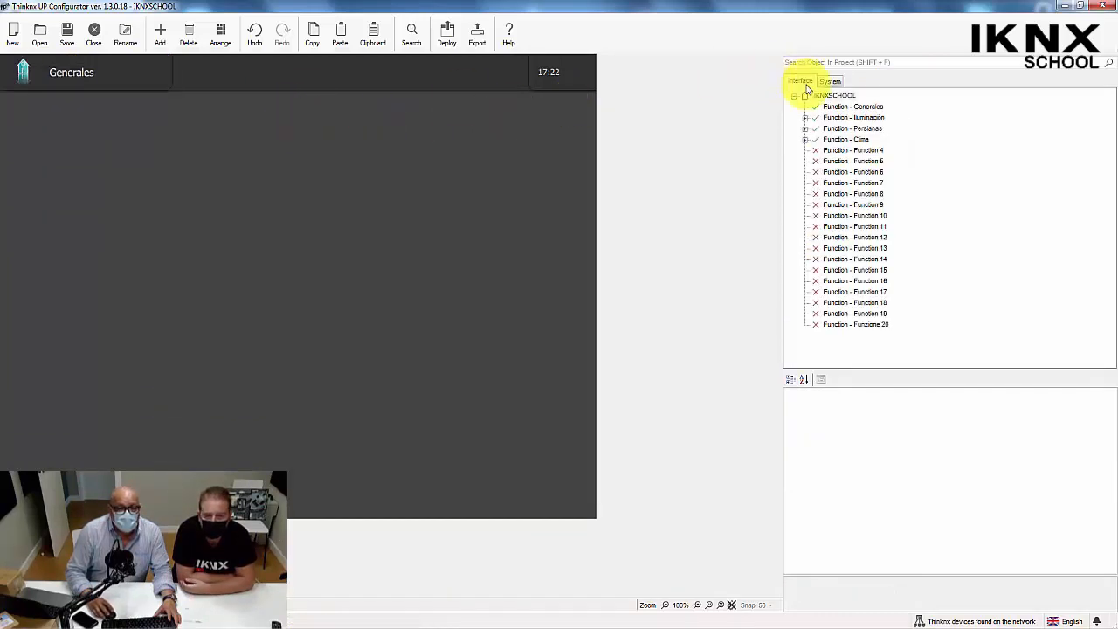
pyautogui.rightClick(831, 106)
pyautogui.moveTo(861, 138)
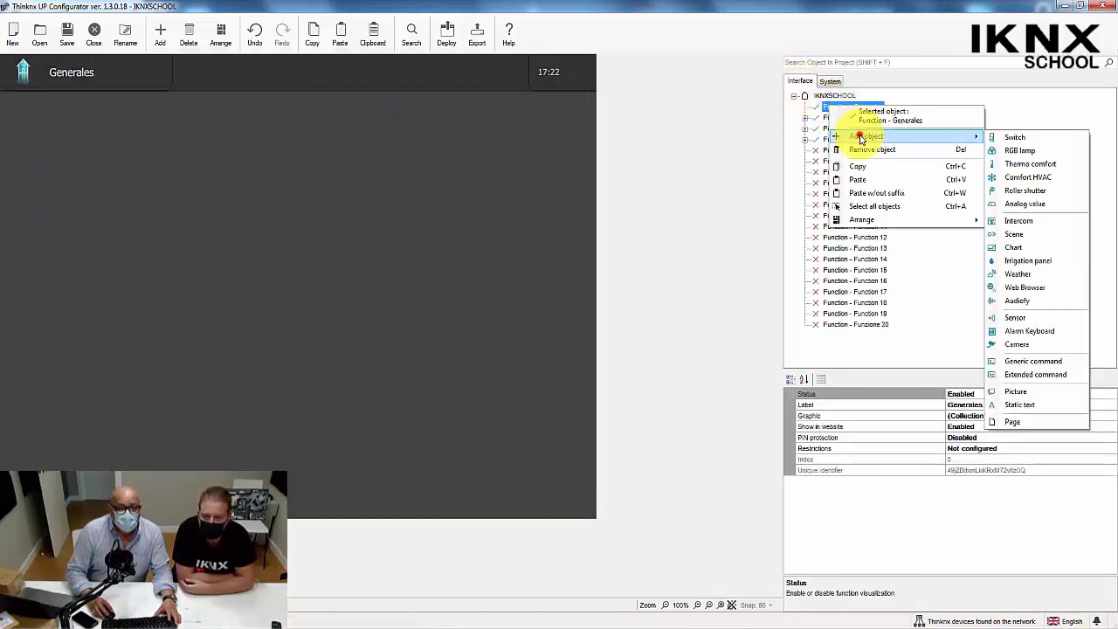
pyautogui.click(1012, 423)
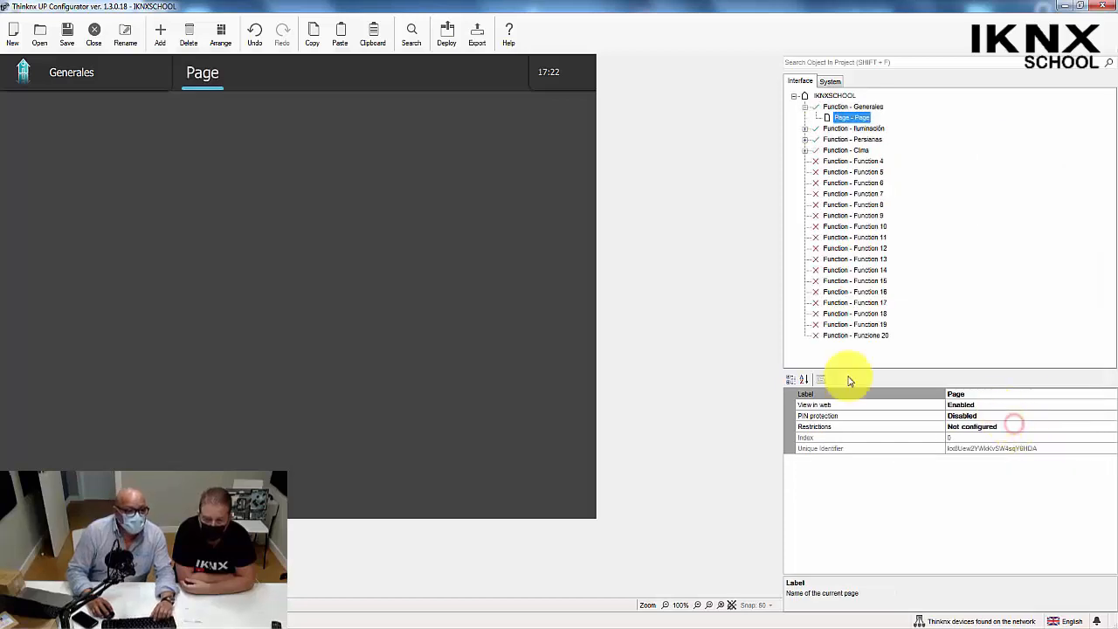
# Rename the new page in the Generales function to "Generales".
pyautogui.click(992, 394)
pyautogui.hotkey('ctrl', 'a')
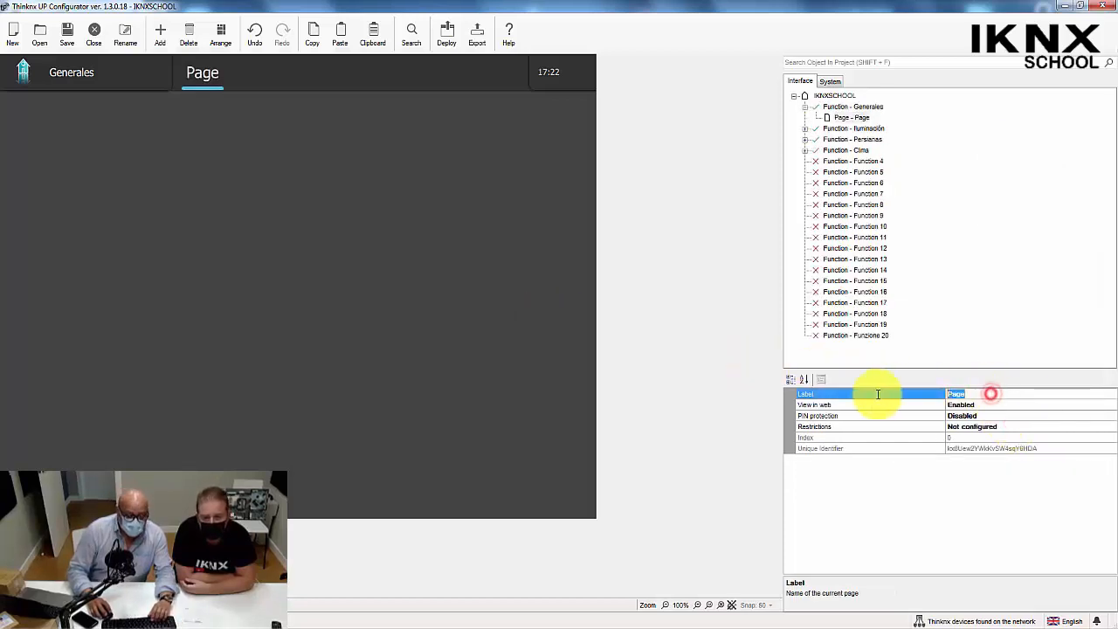
pyautogui.write('Generales')
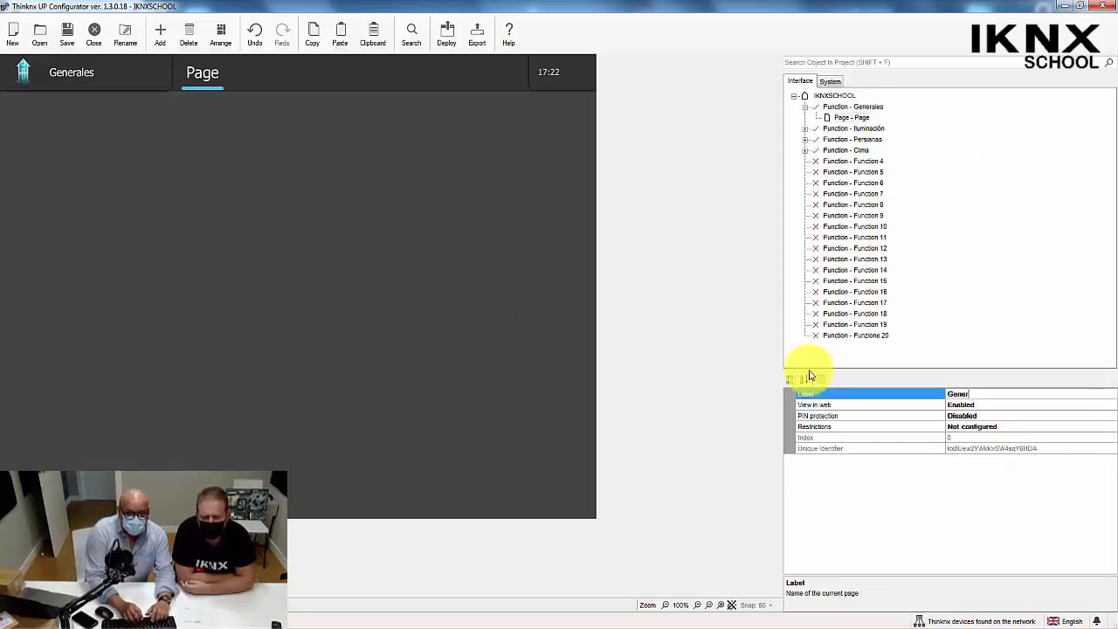
# Add a second page to the Generales function and label it "Cámara".
pyautogui.click(865, 107)
pyautogui.rightClick(874, 107)
pyautogui.moveTo(906, 137)
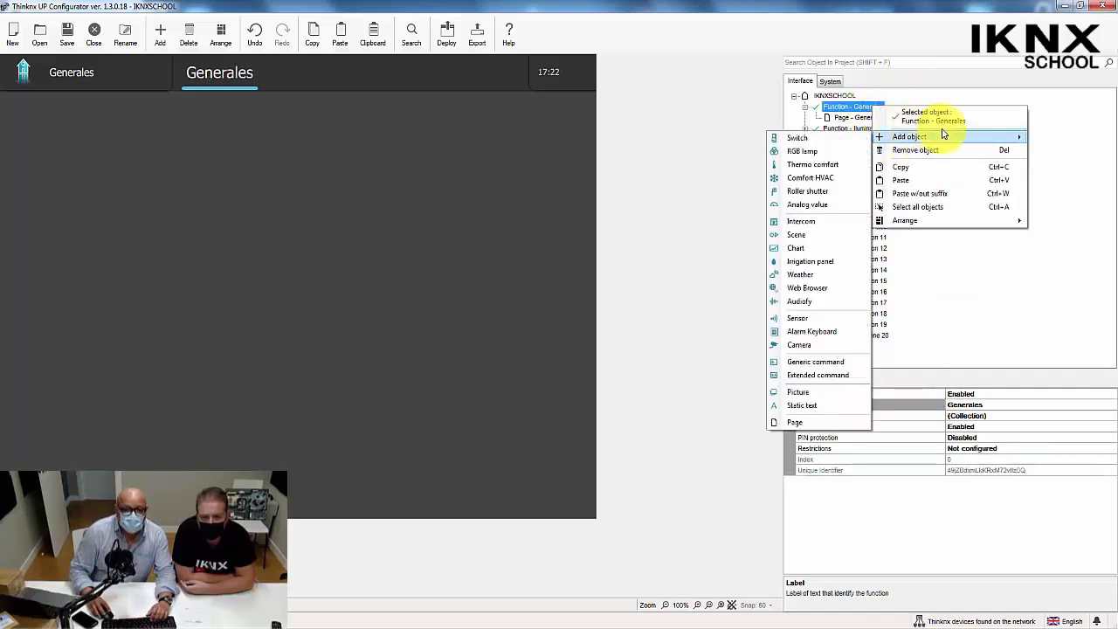
pyautogui.click(797, 422)
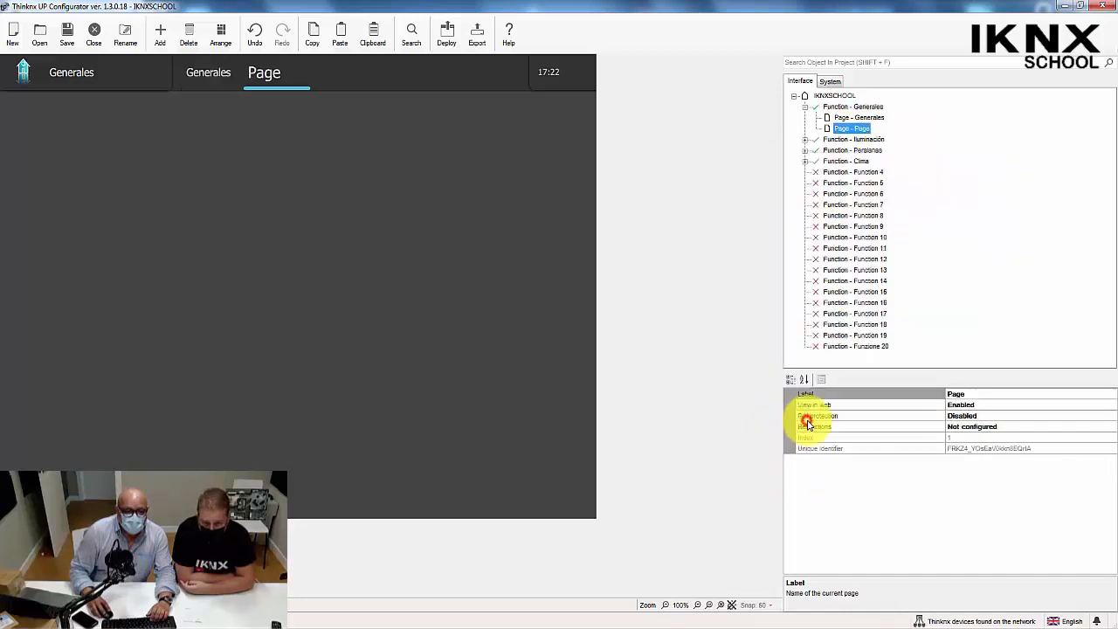
pyautogui.click(978, 393)
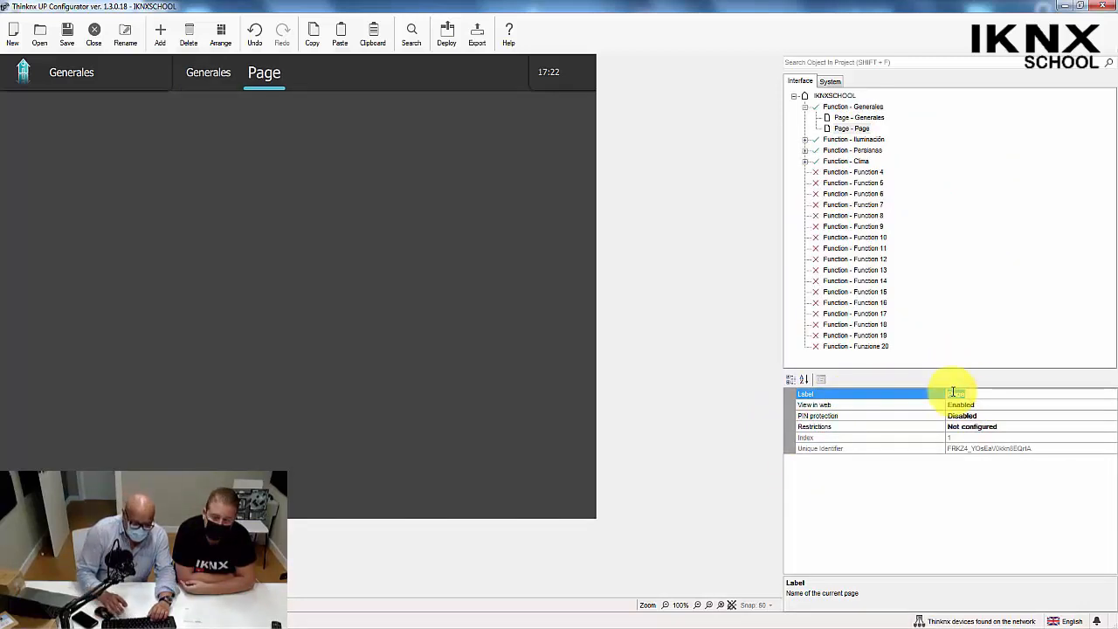
pyautogui.write('C')
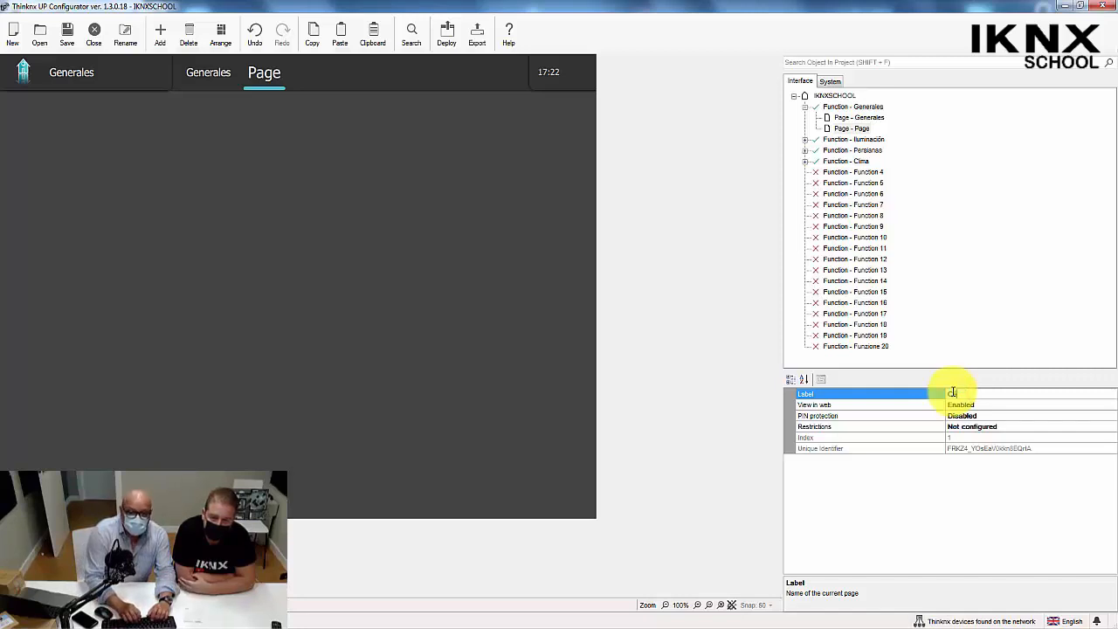
pyautogui.write('ámara')
pyautogui.click(480, 291)
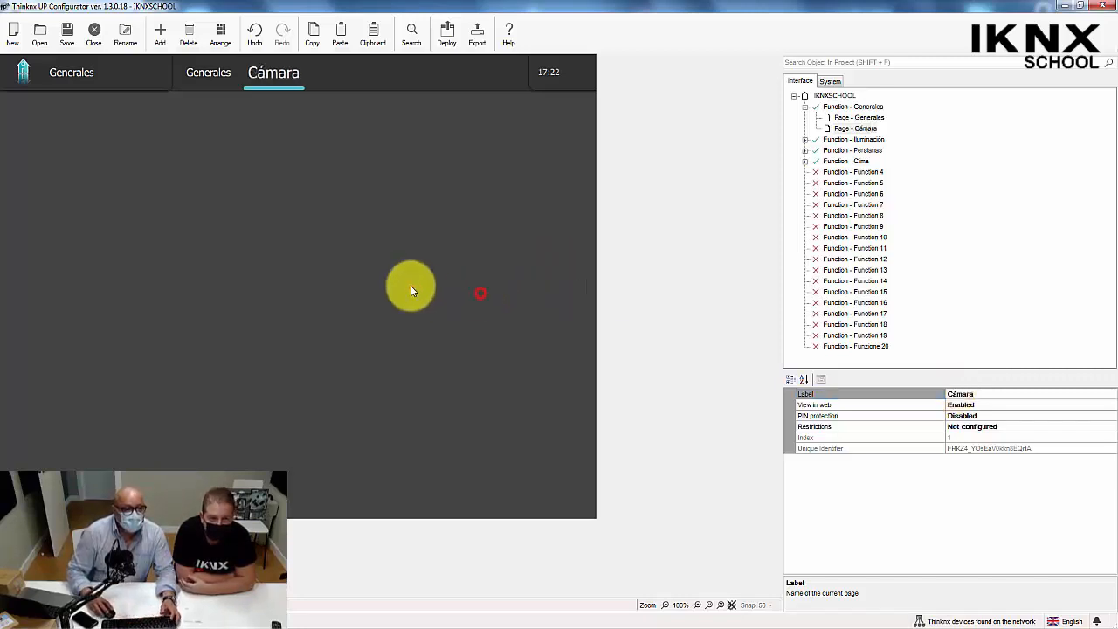
# Add a Camera object to the Cámara page and move it to about position 185, 29.
pyautogui.click(264, 73)
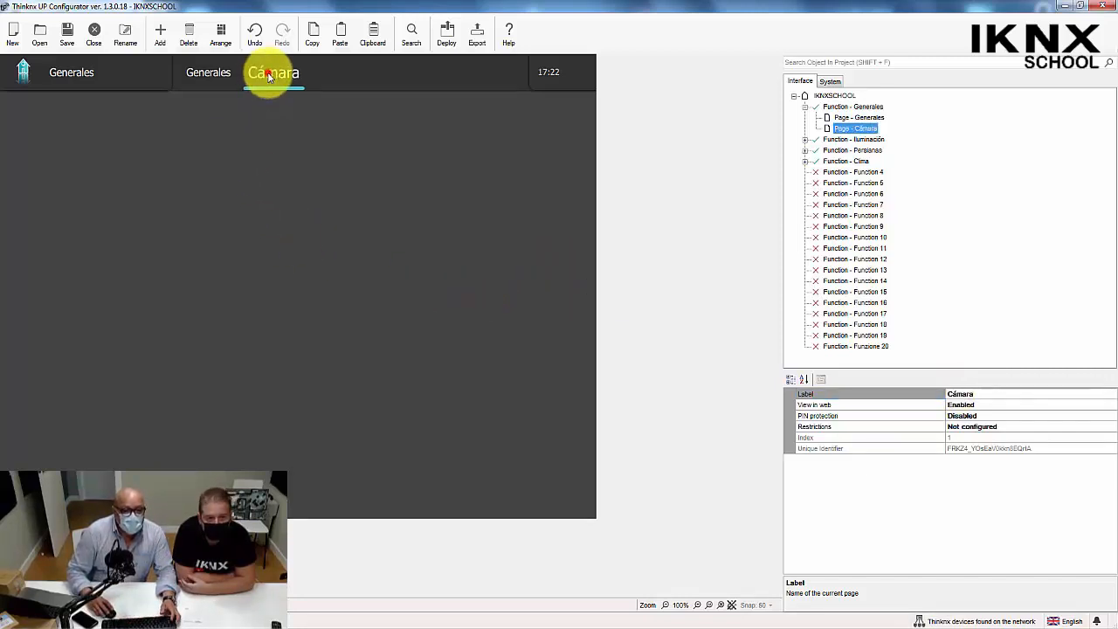
pyautogui.rightClick(854, 128)
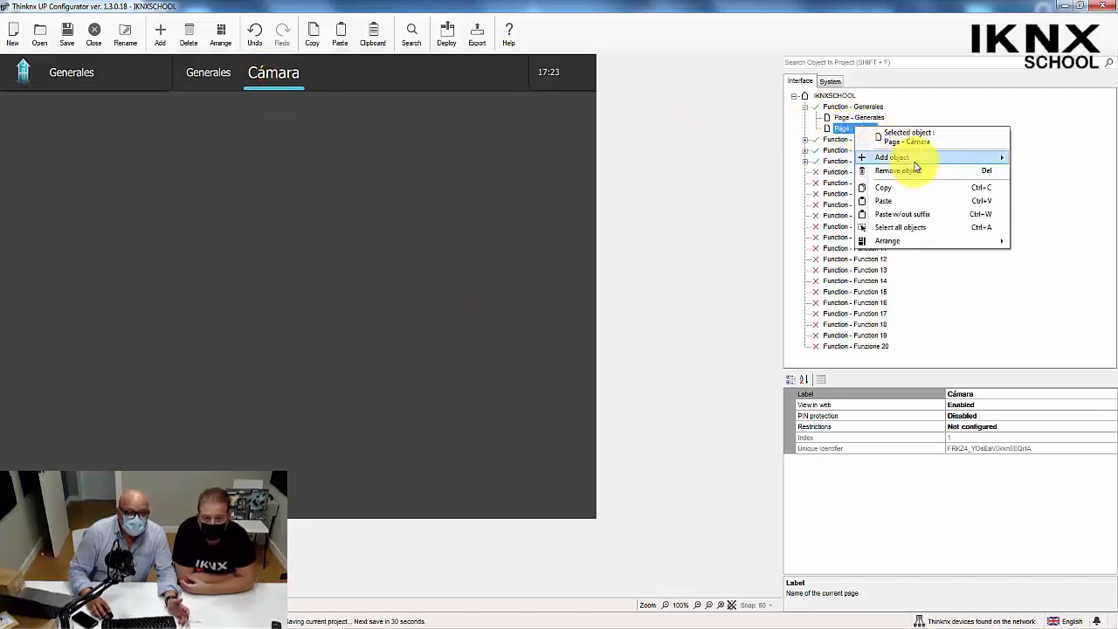
pyautogui.moveTo(913, 159)
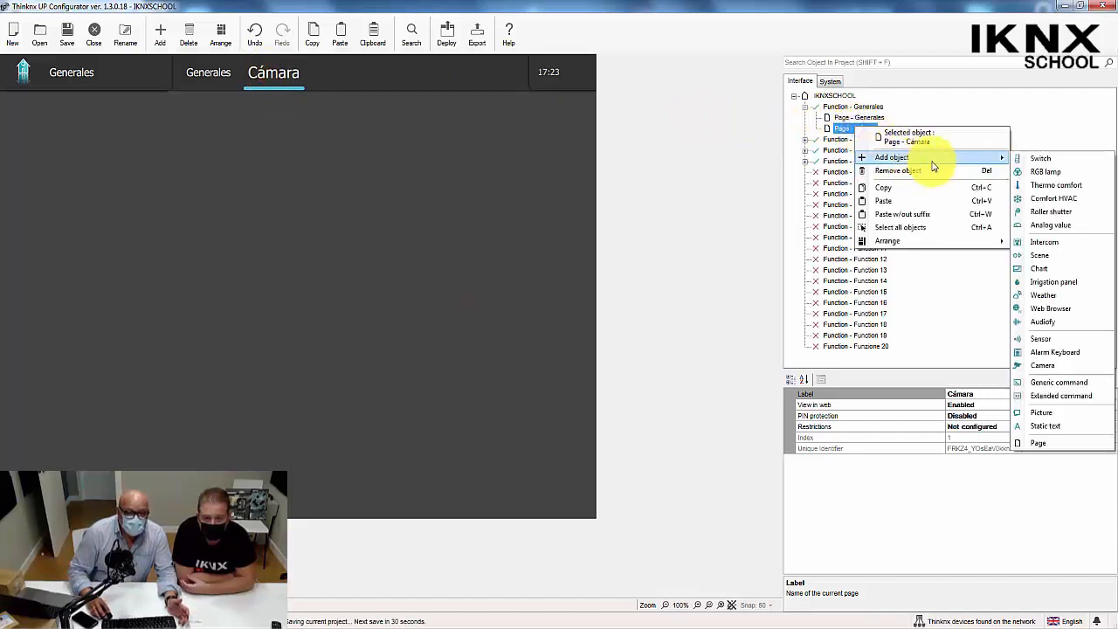
pyautogui.click(1041, 367)
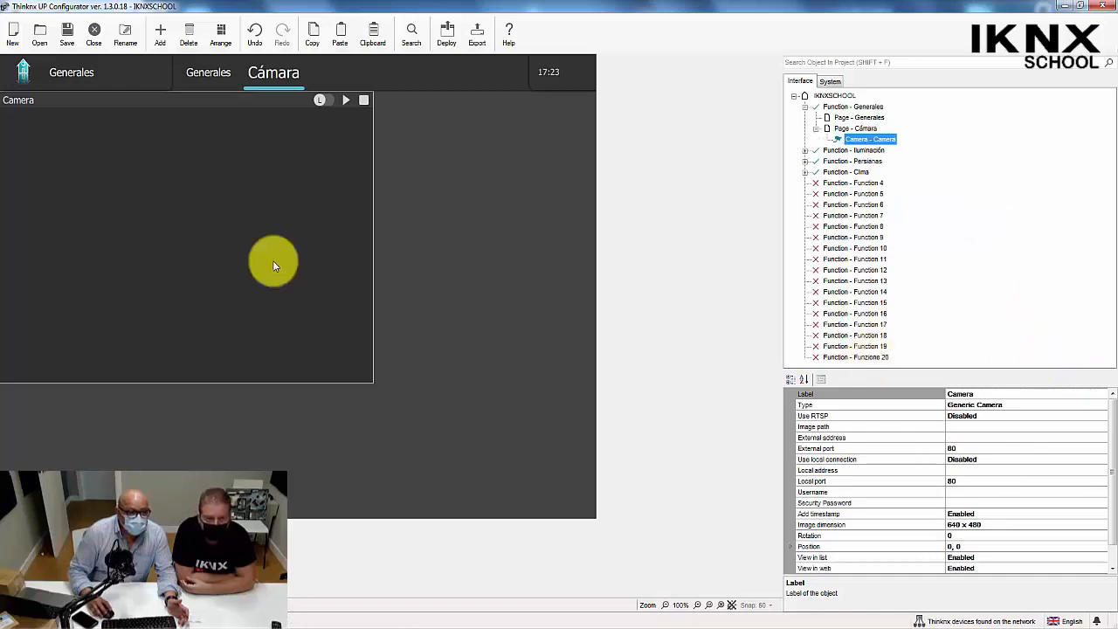
pyautogui.moveTo(244, 267); pyautogui.dragTo(343, 280)
# Set the camera object's type to Axis Camera MJPG.
pyautogui.click(982, 394)
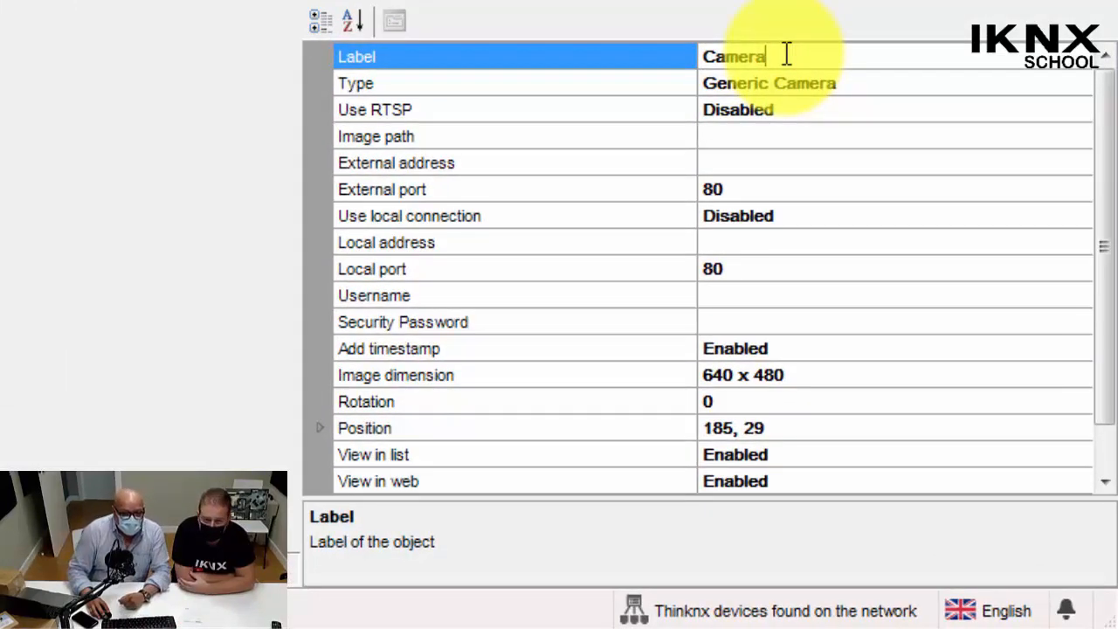
pyautogui.click(790, 84)
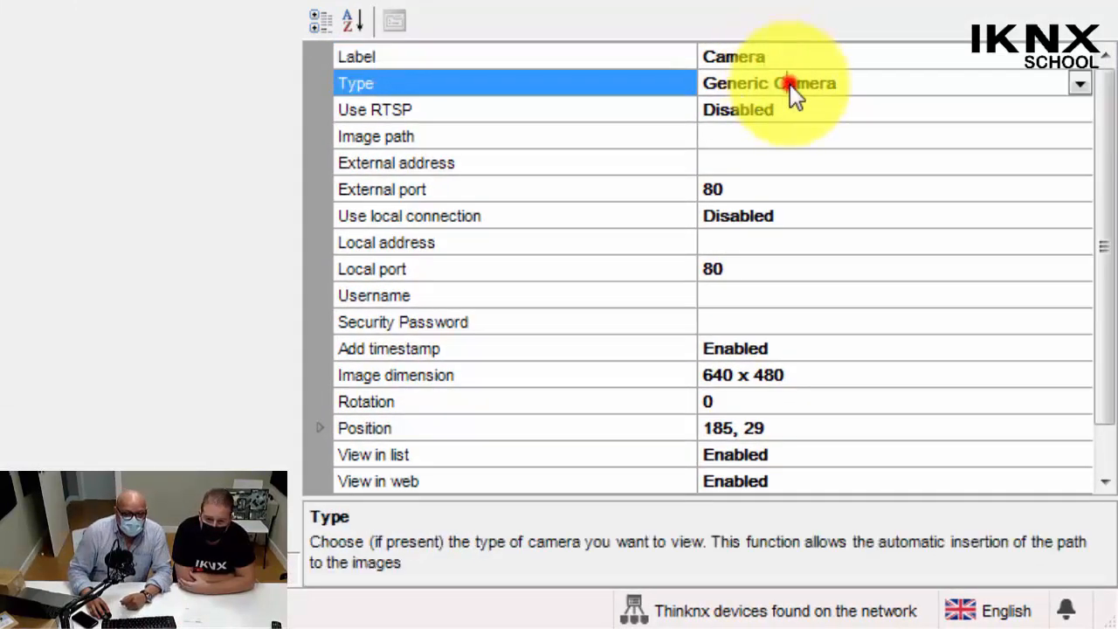
pyautogui.click(1081, 84)
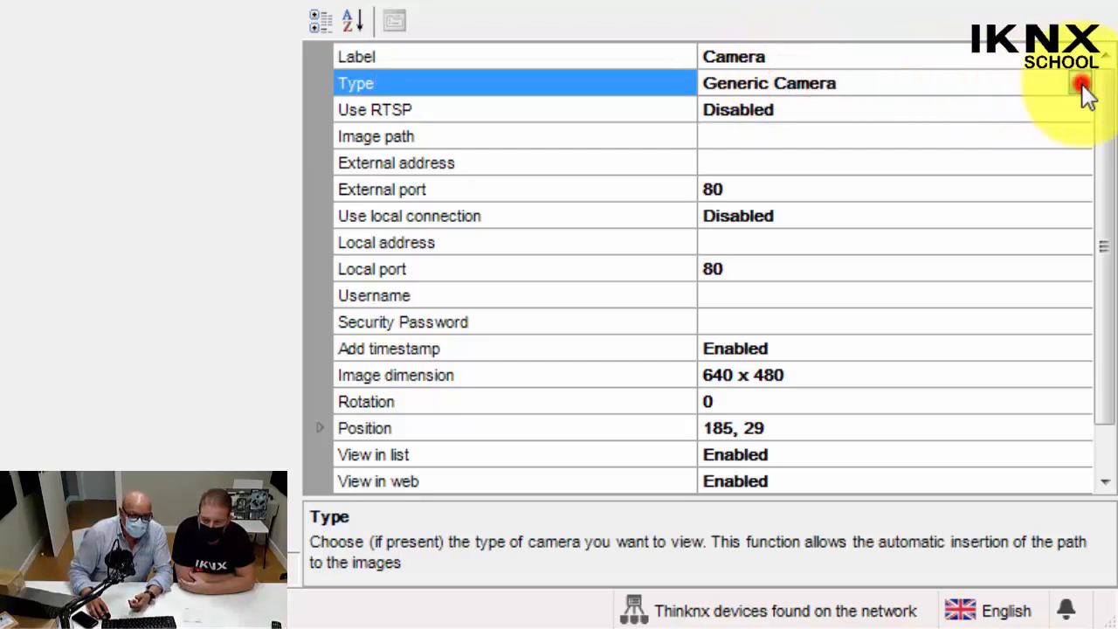
pyautogui.click(1061, 186)
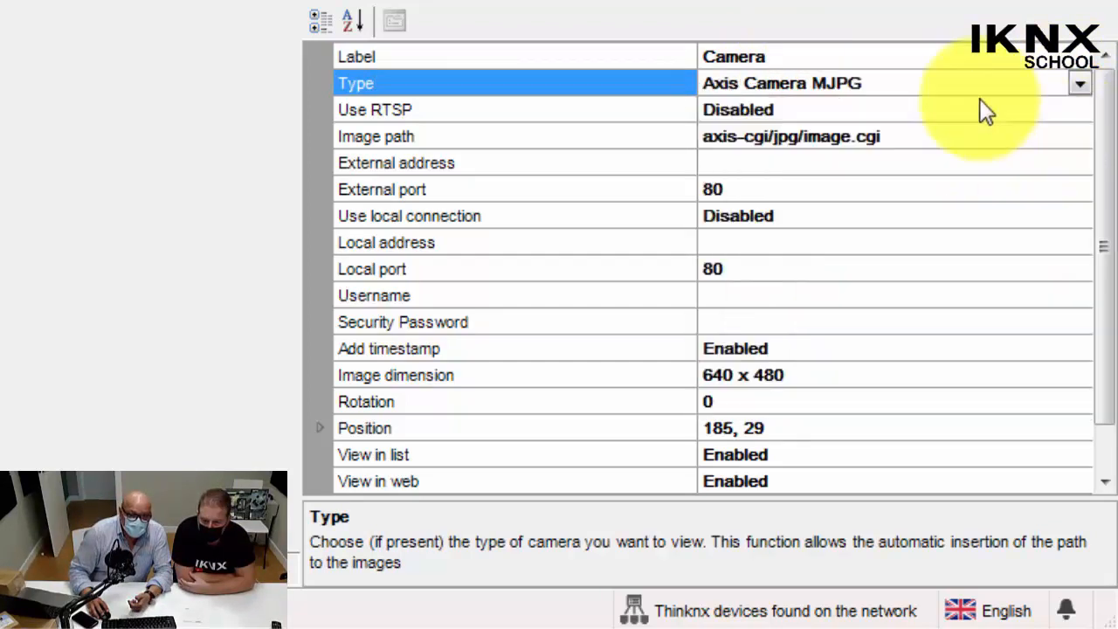
# Change the camera object's type to Hikvision DVR.
pyautogui.click(1081, 84)
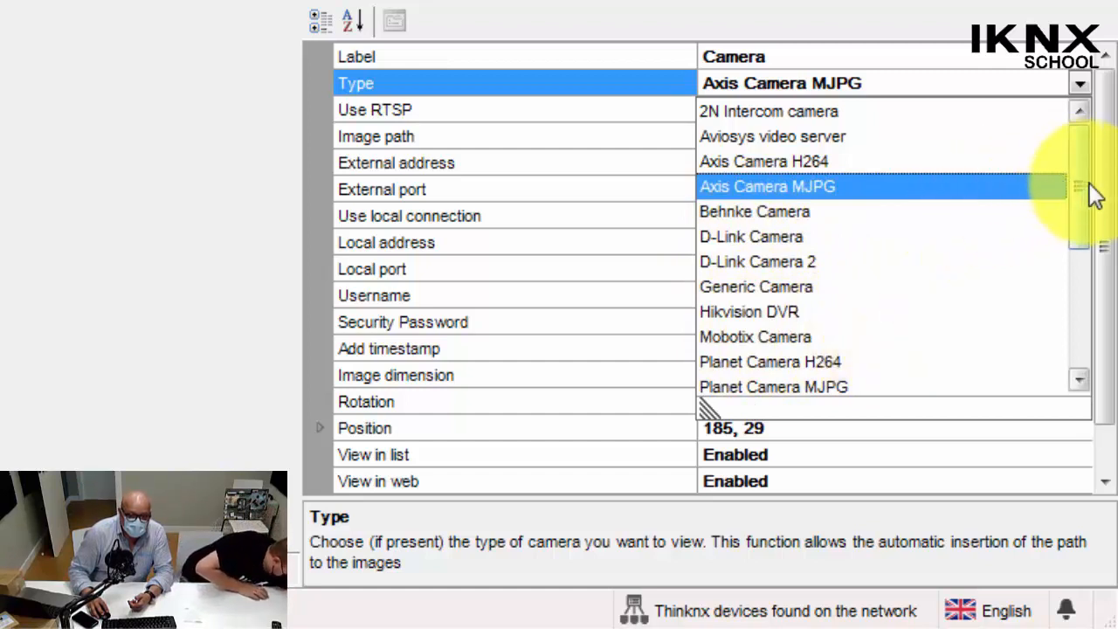
pyautogui.moveTo(1081, 195); pyautogui.dragTo(1081, 221)
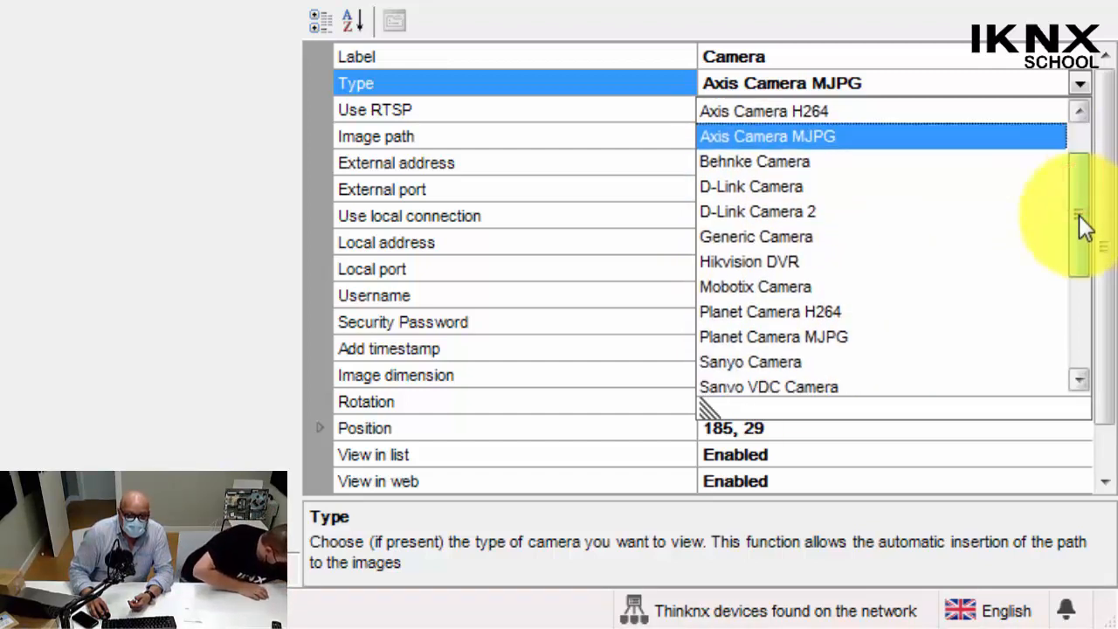
pyautogui.click(788, 267)
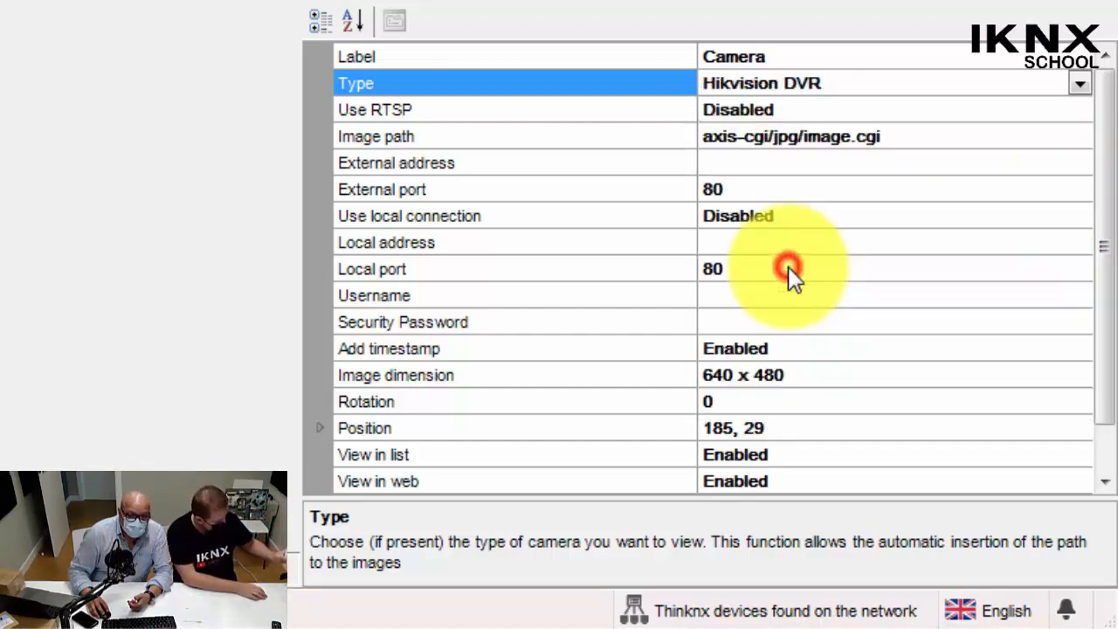
# Look through the available camera types and set the camera object's type to Generic Camera.
pyautogui.click(1081, 83)
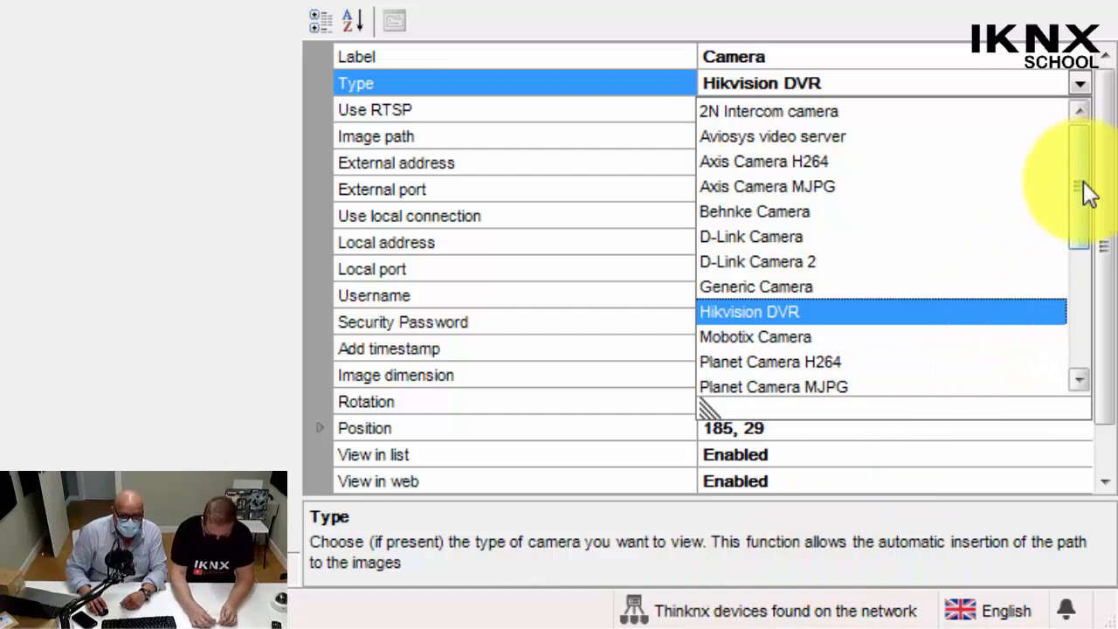
pyautogui.moveTo(1088, 192); pyautogui.dragTo(998, 182)
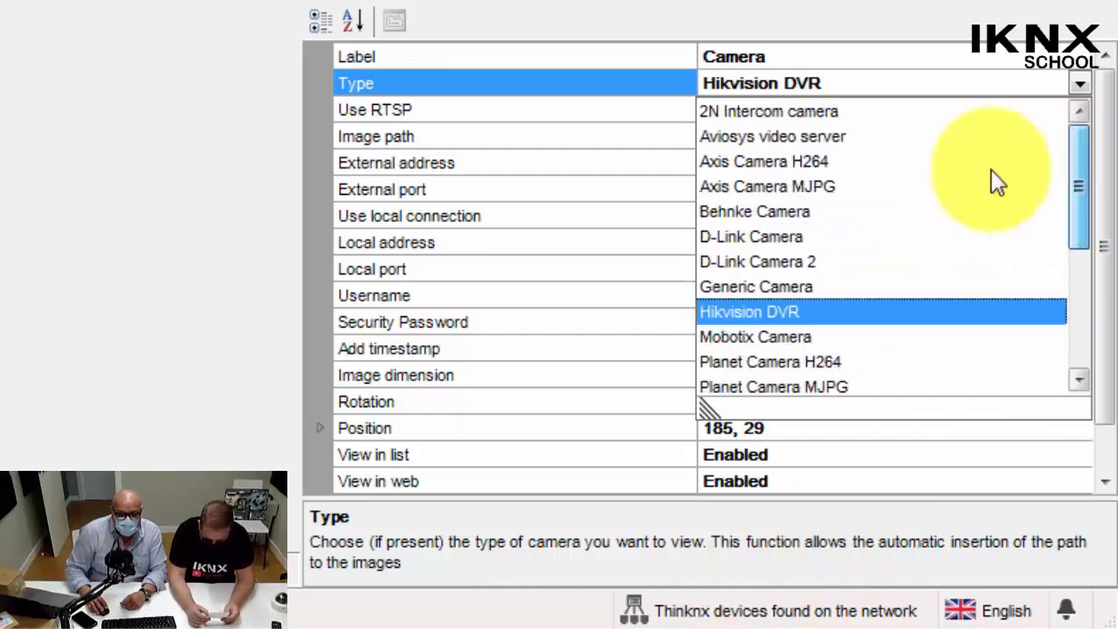
pyautogui.click(497, 82)
pyautogui.click(743, 83)
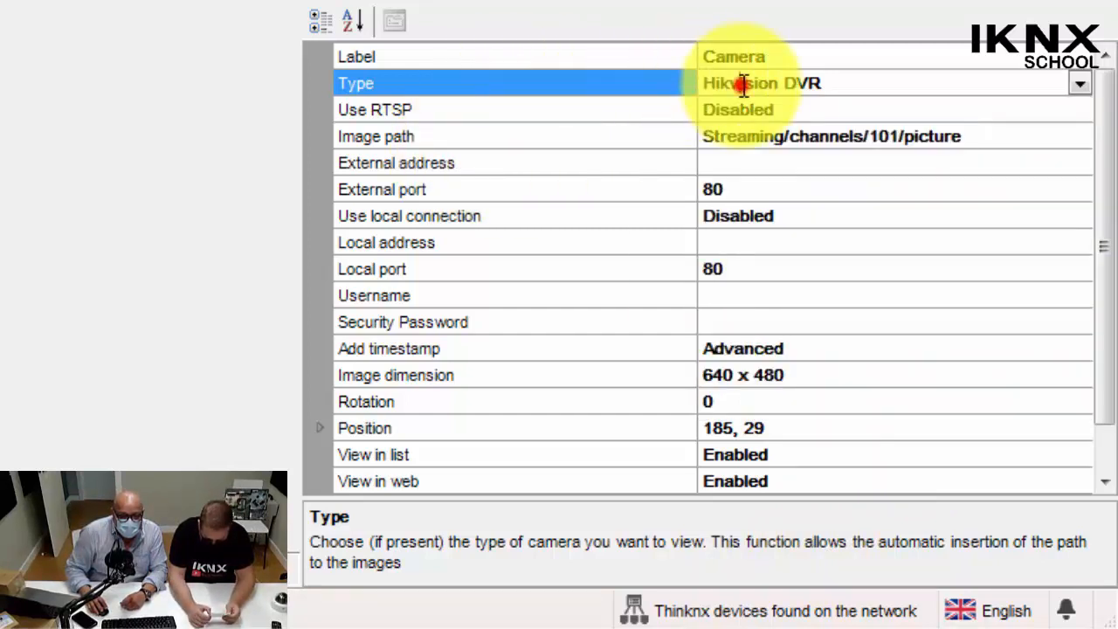
pyautogui.click(1080, 83)
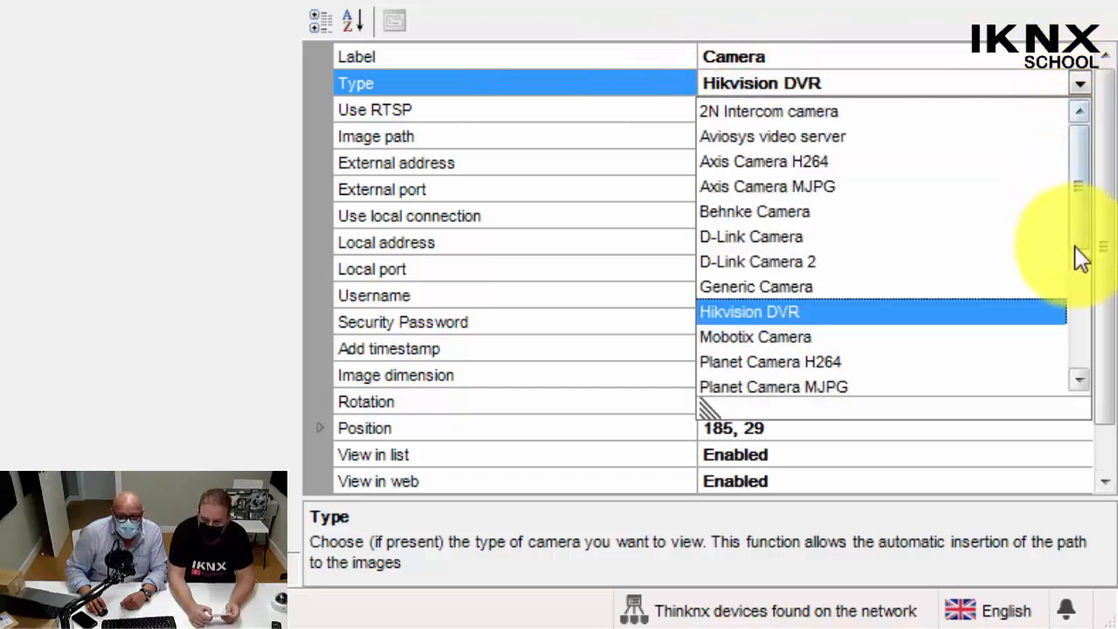
pyautogui.moveTo(1081, 257)
pyautogui.mouseDown()
pyautogui.moveTo(1084, 354)
pyautogui.moveTo(1098, 262)
pyautogui.mouseUp()
pyautogui.click(817, 189)
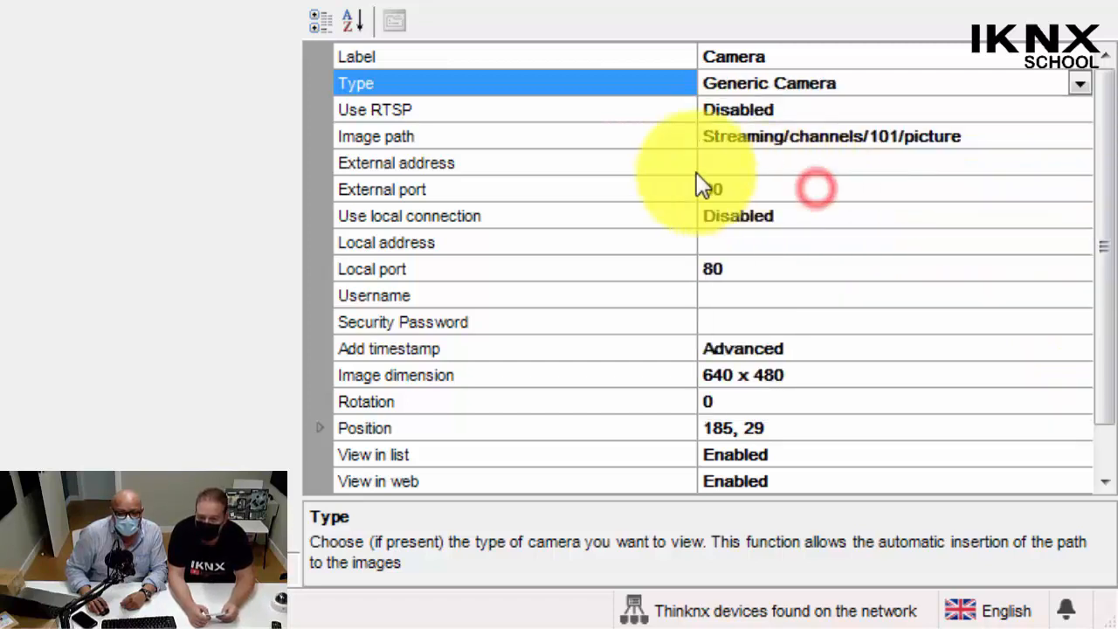
# Enable Use RTSP for the camera and review its Stream options and Audio stream settings.
pyautogui.click(647, 111)
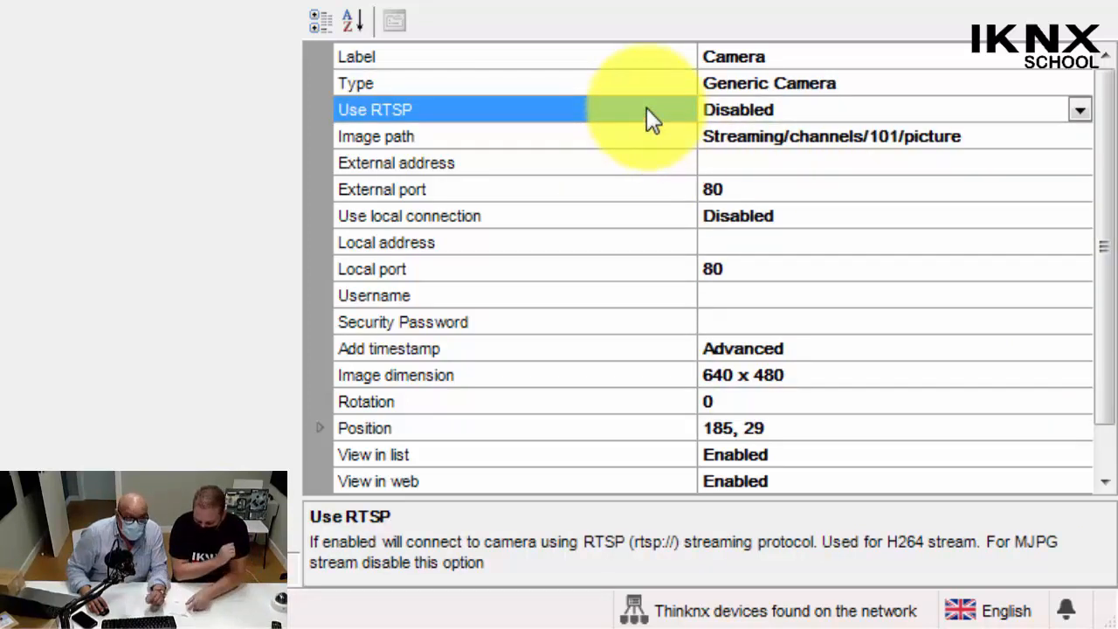
pyautogui.click(806, 115)
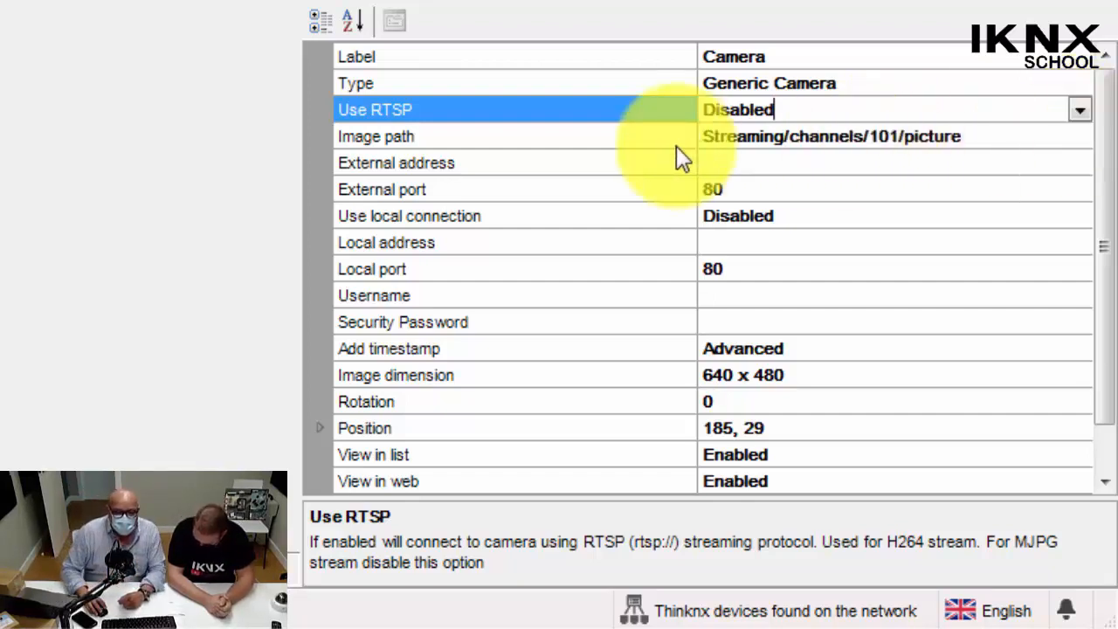
pyautogui.doubleClick(649, 113)
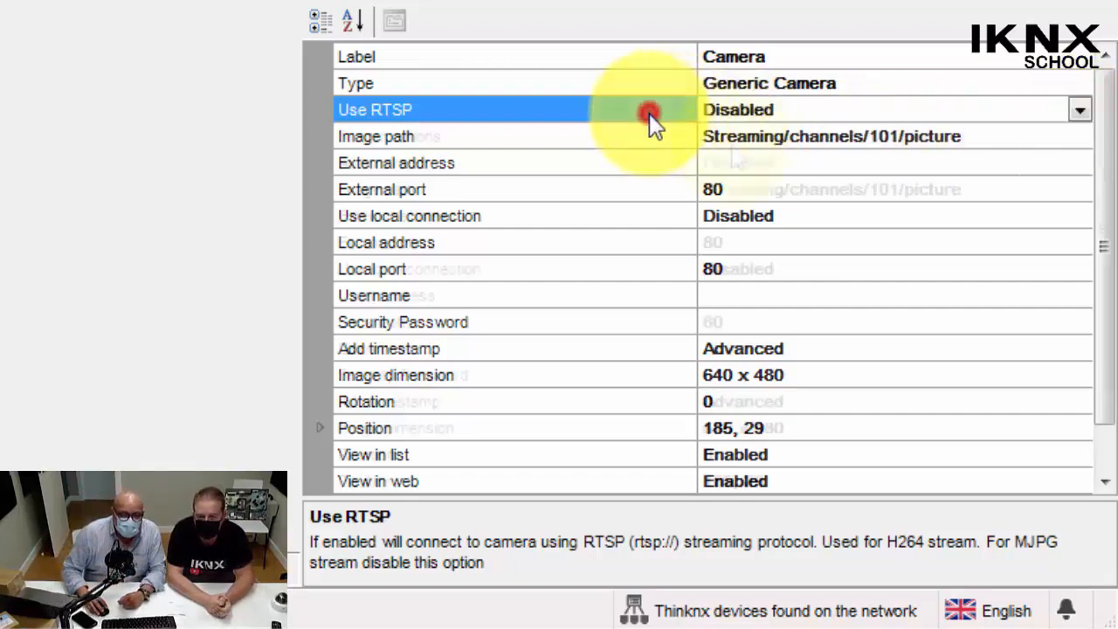
pyautogui.click(732, 144)
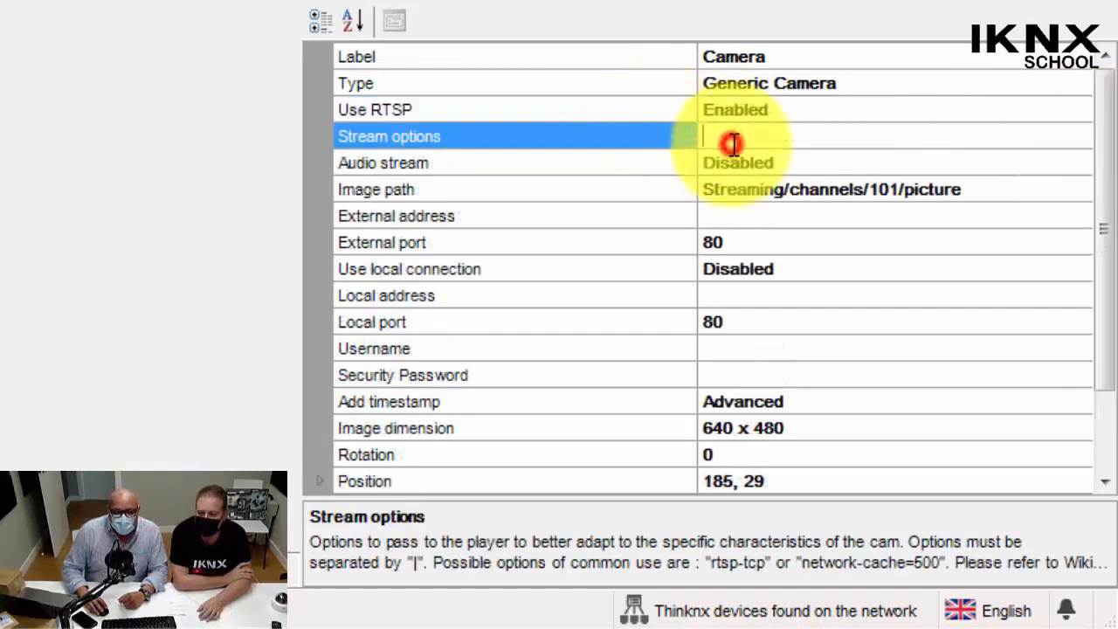
pyautogui.click(792, 162)
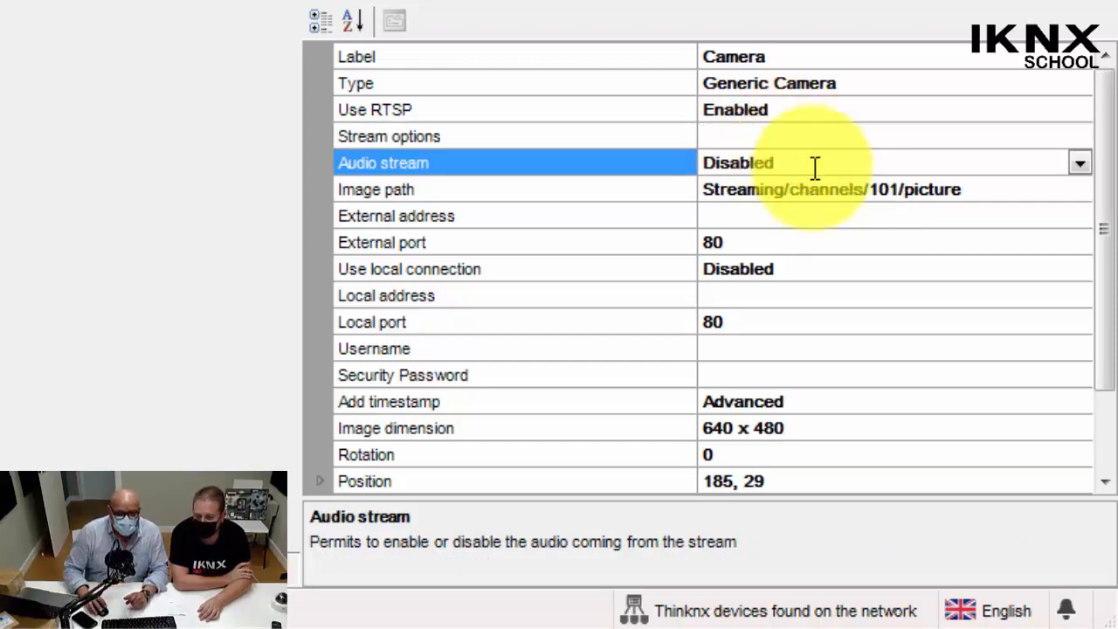
# Set the camera's image path to 264/ch1/main/au-stream.
pyautogui.moveTo(769, 193); pyautogui.dragTo(969, 195)
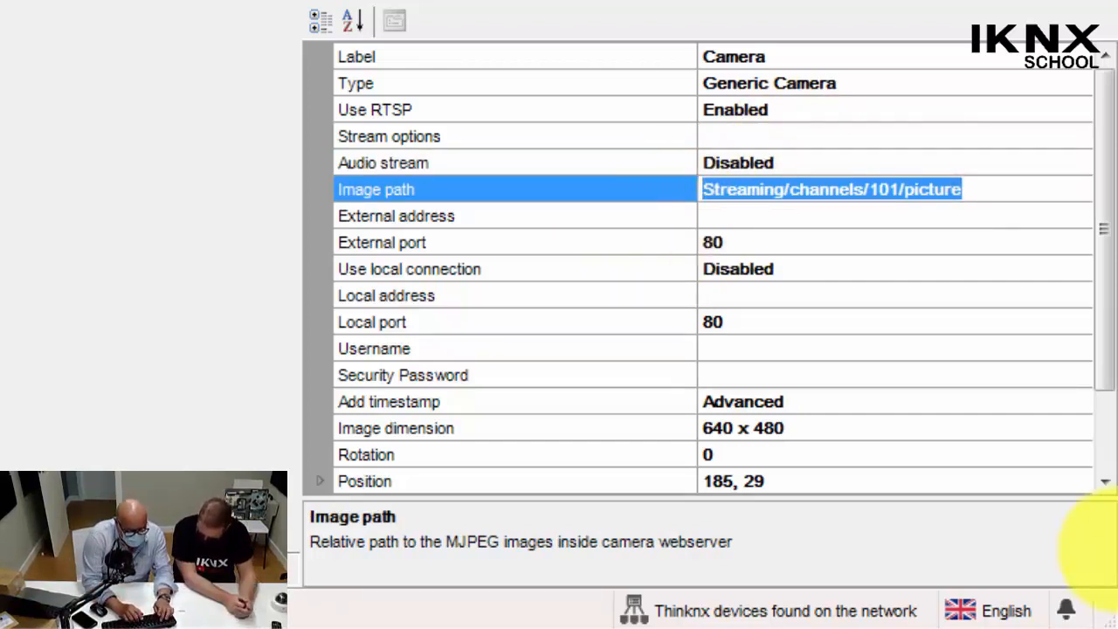
pyautogui.write('264/ch1')
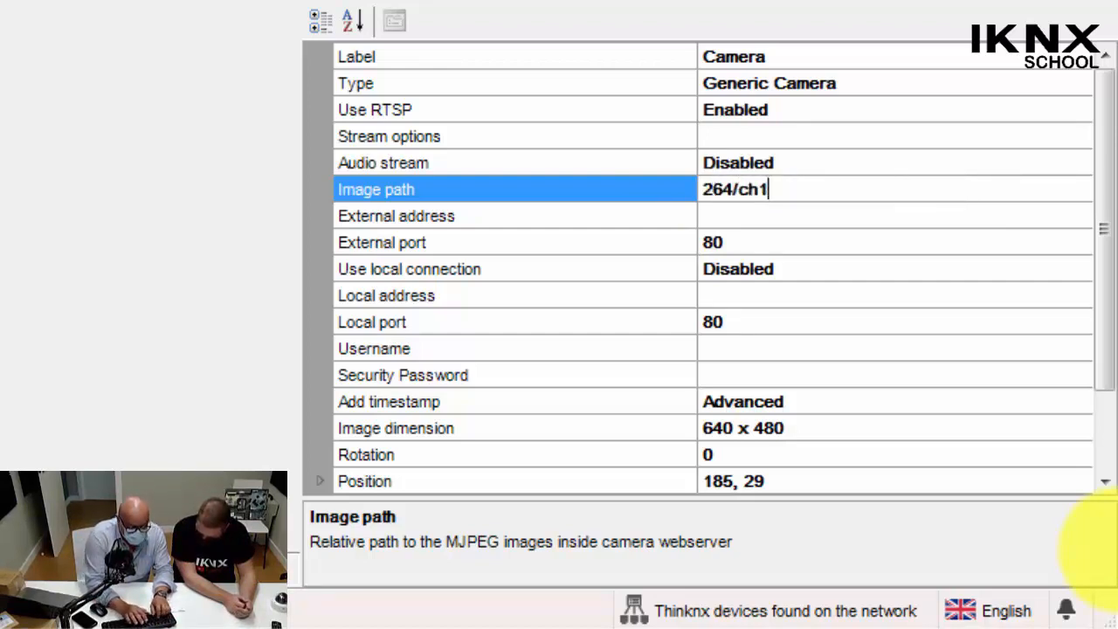
pyautogui.write('/ma')
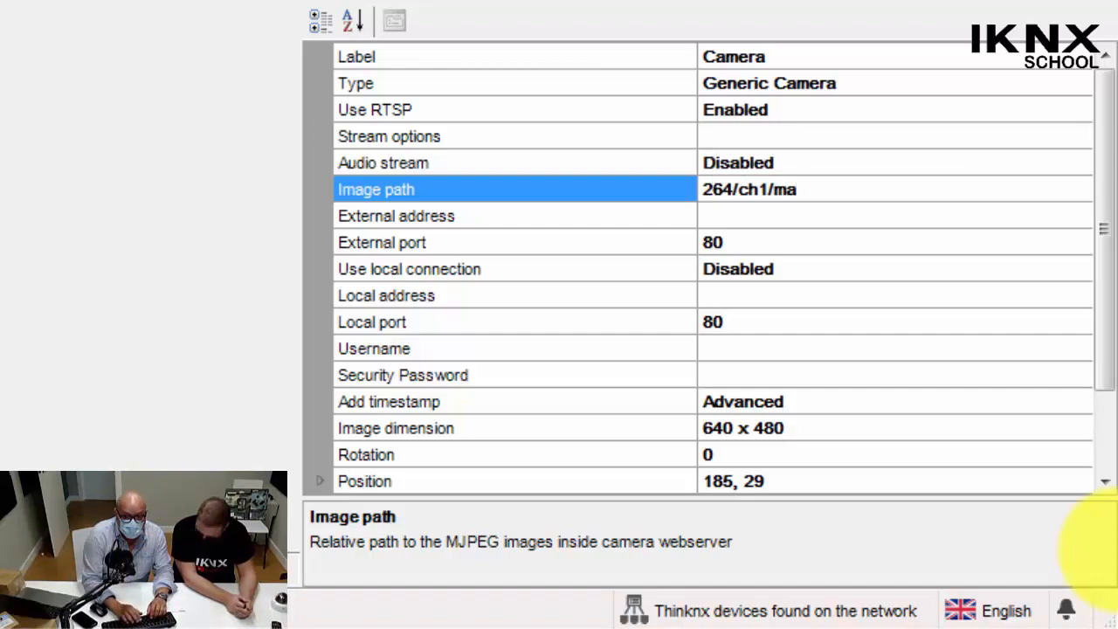
pyautogui.write('in/au')
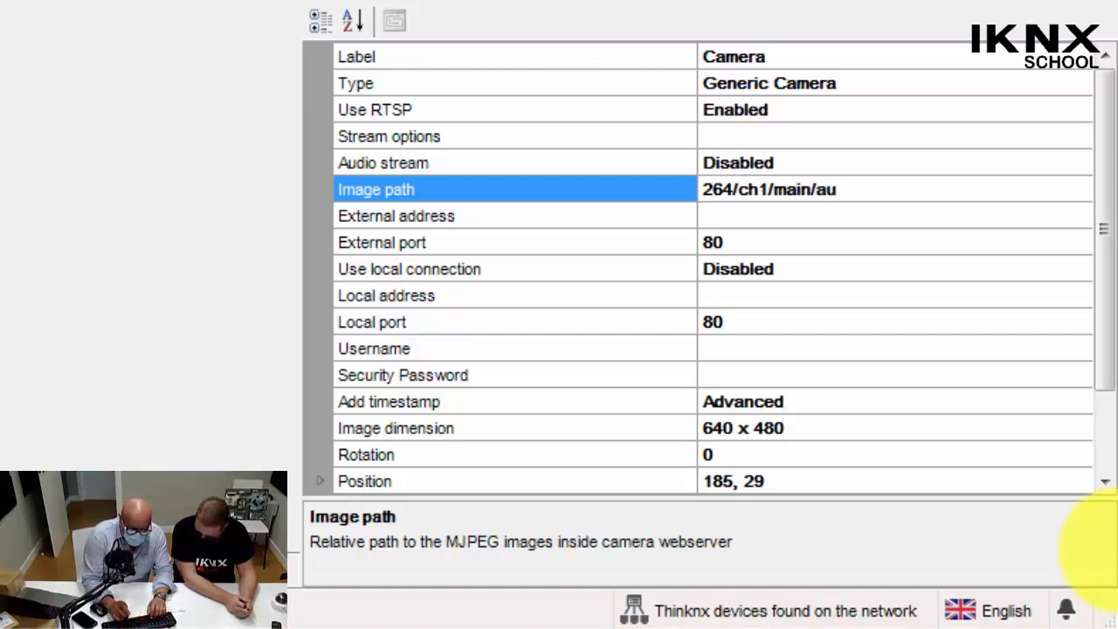
pyautogui.write('-stream')
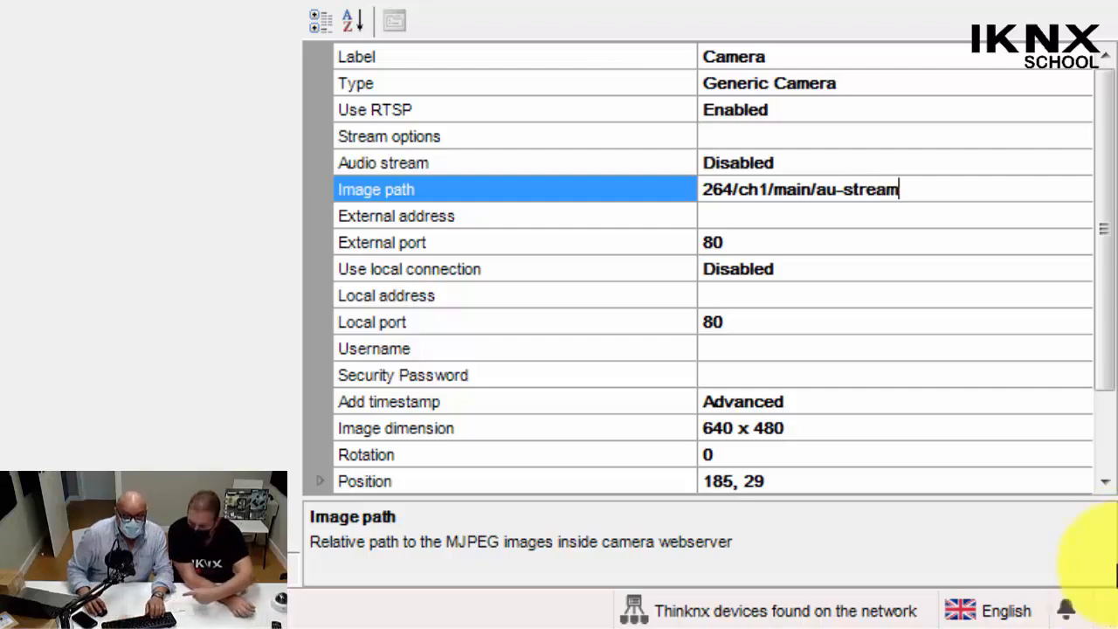
# Set the camera's local address to 192.168.1.64.
pyautogui.click(718, 223)
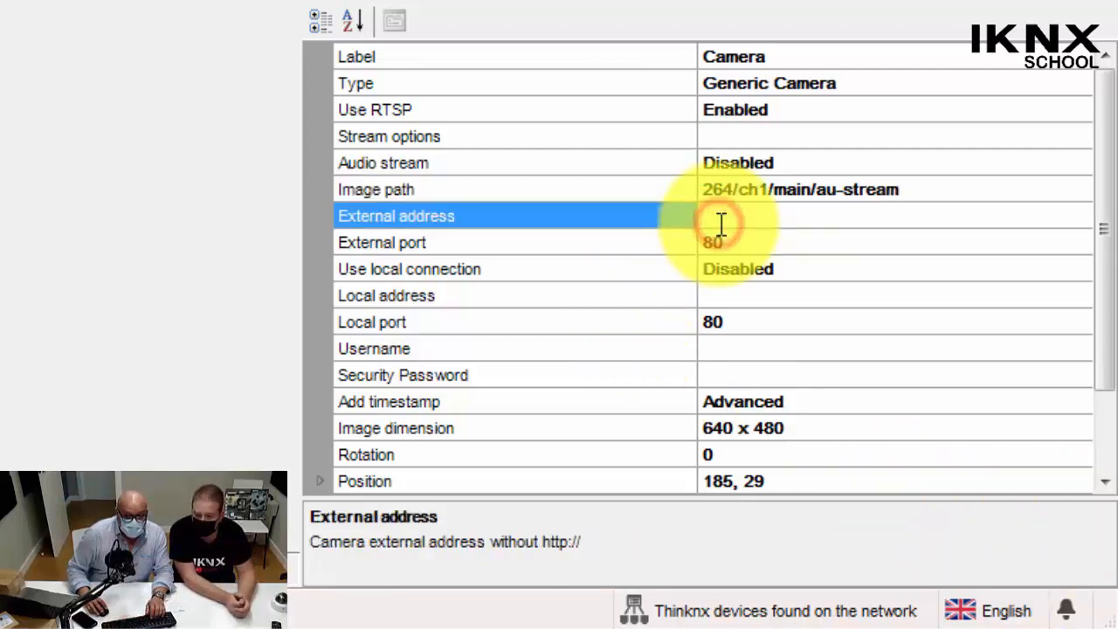
pyautogui.click(723, 303)
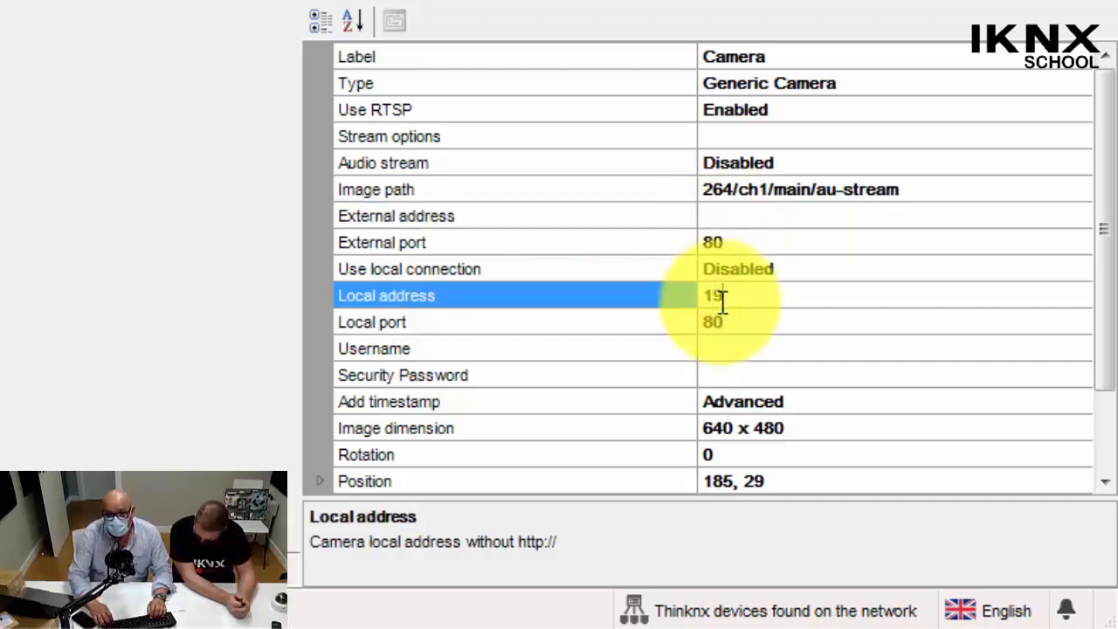
pyautogui.write('192.168')
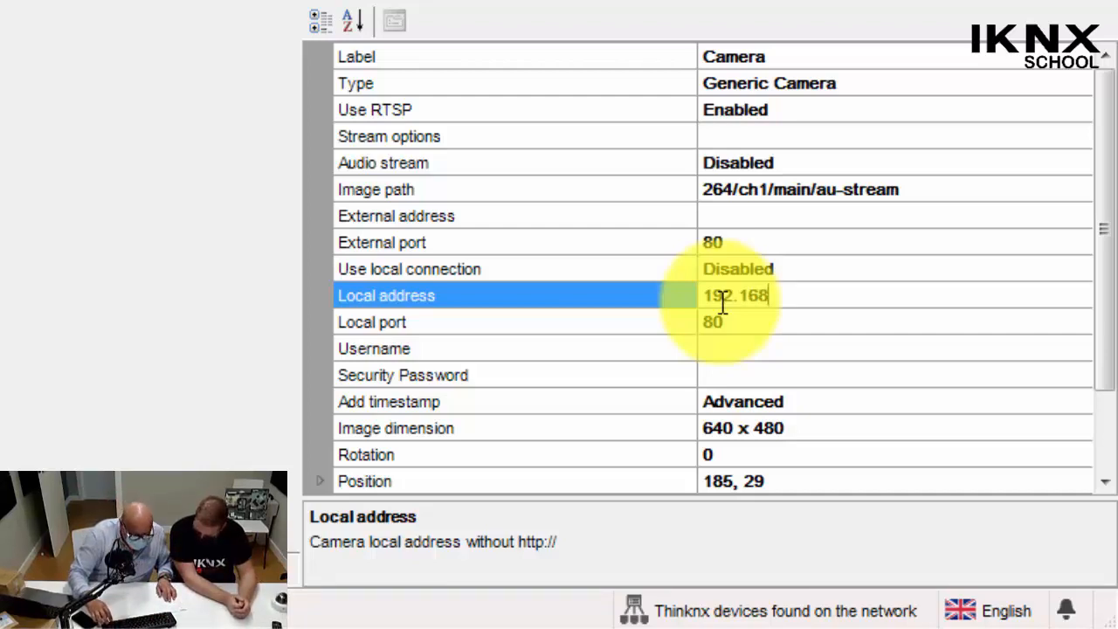
pyautogui.write('.1')
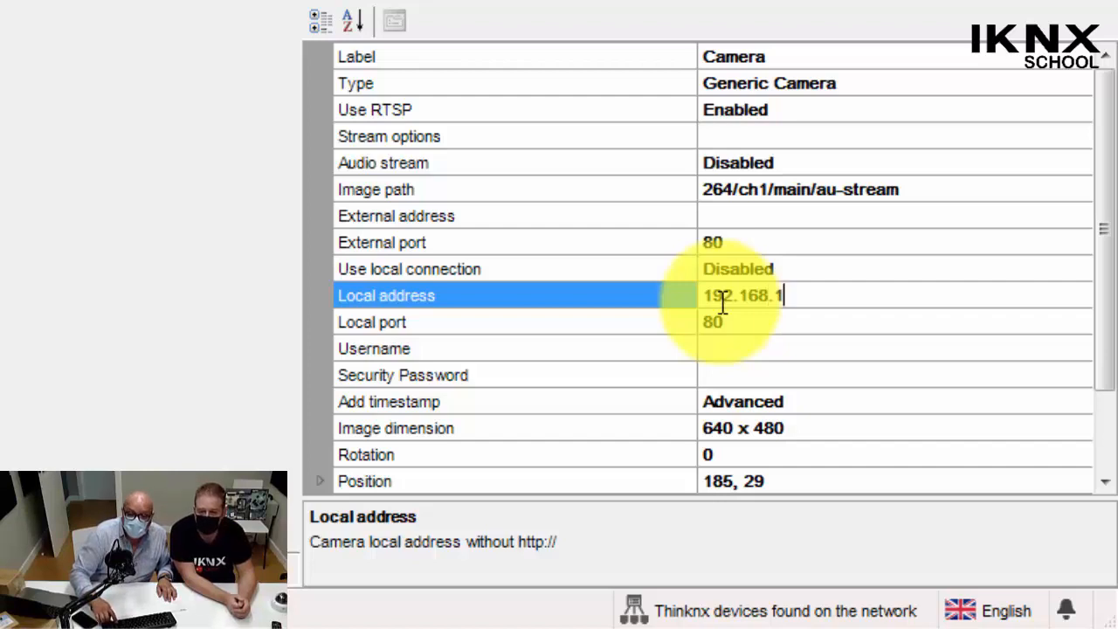
pyautogui.write('.6')
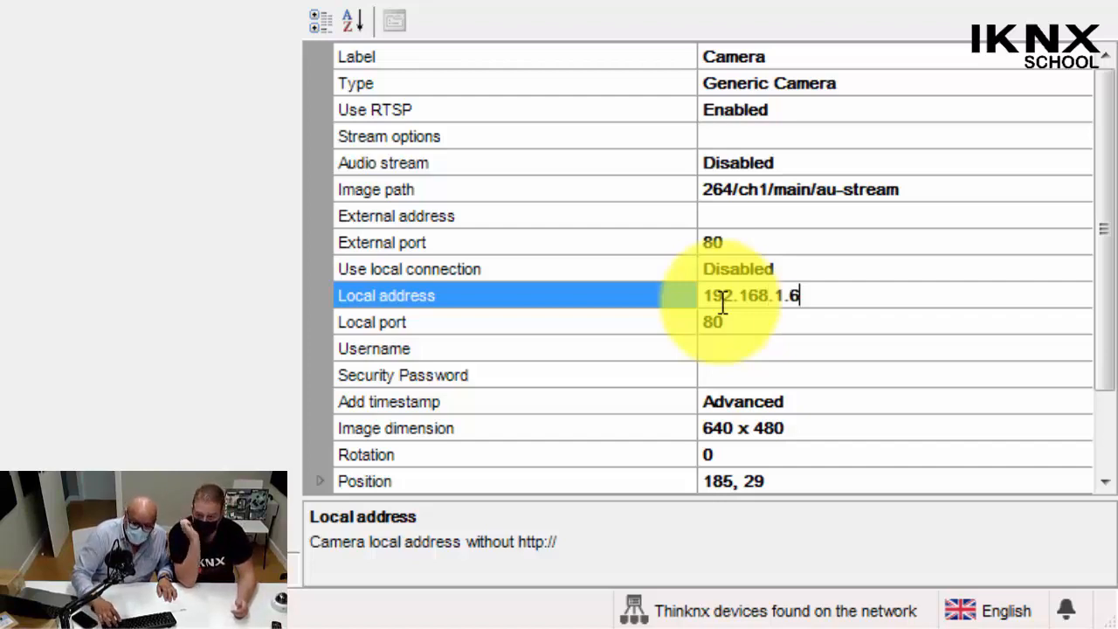
pyautogui.write('7')
pyautogui.press('BackSpace')
pyautogui.write('4')
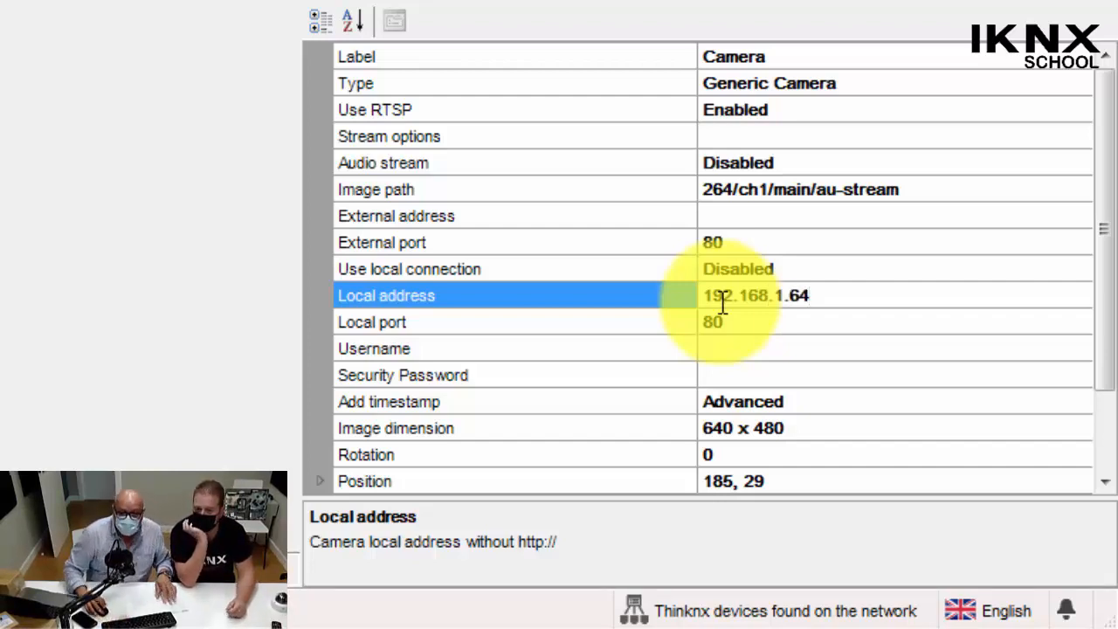
# Copy the camera's local address 192.168.1.64 into its external address.
pyautogui.moveTo(816, 295); pyautogui.dragTo(662, 300)
pyautogui.hotkey('ctrl', 'c')
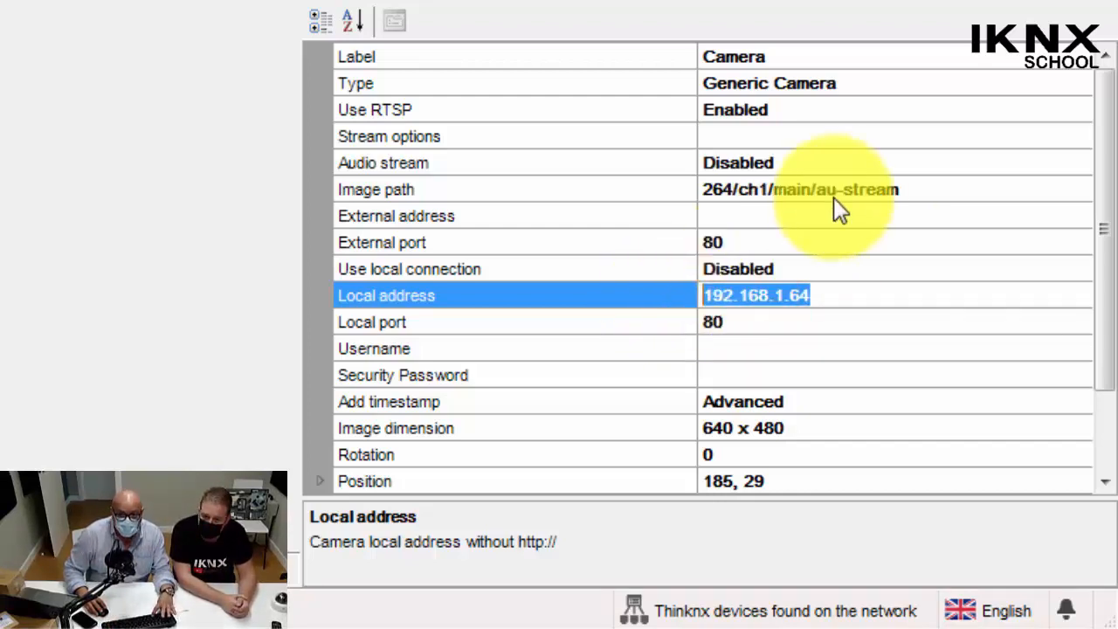
pyautogui.click(791, 215)
pyautogui.hotkey('ctrl', 'v')
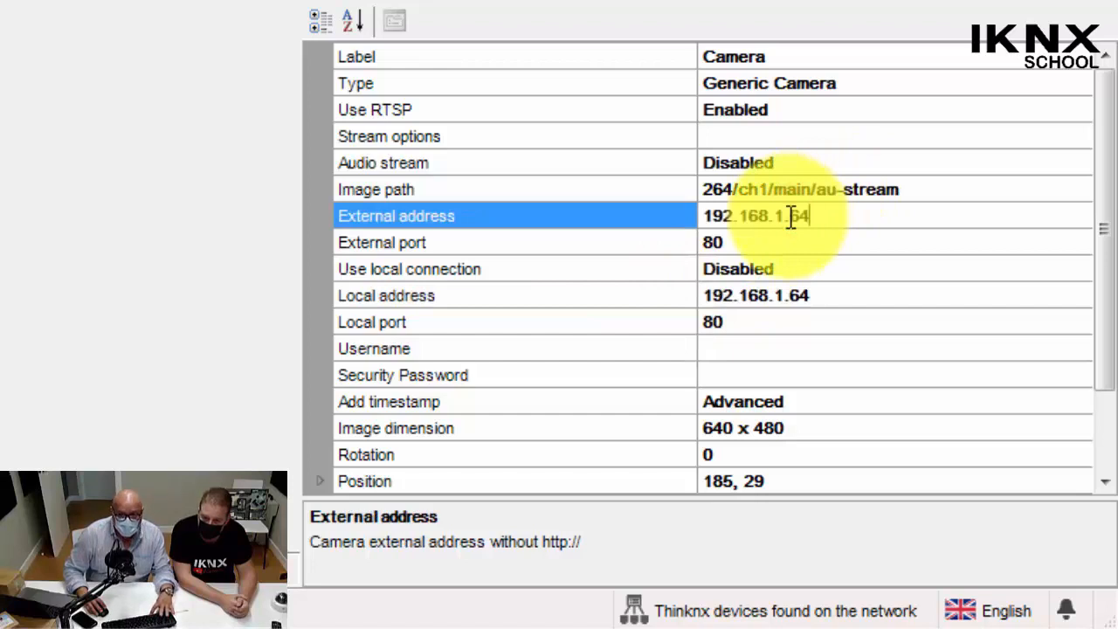
# Set the camera's authentication username to admin.
pyautogui.click(716, 348)
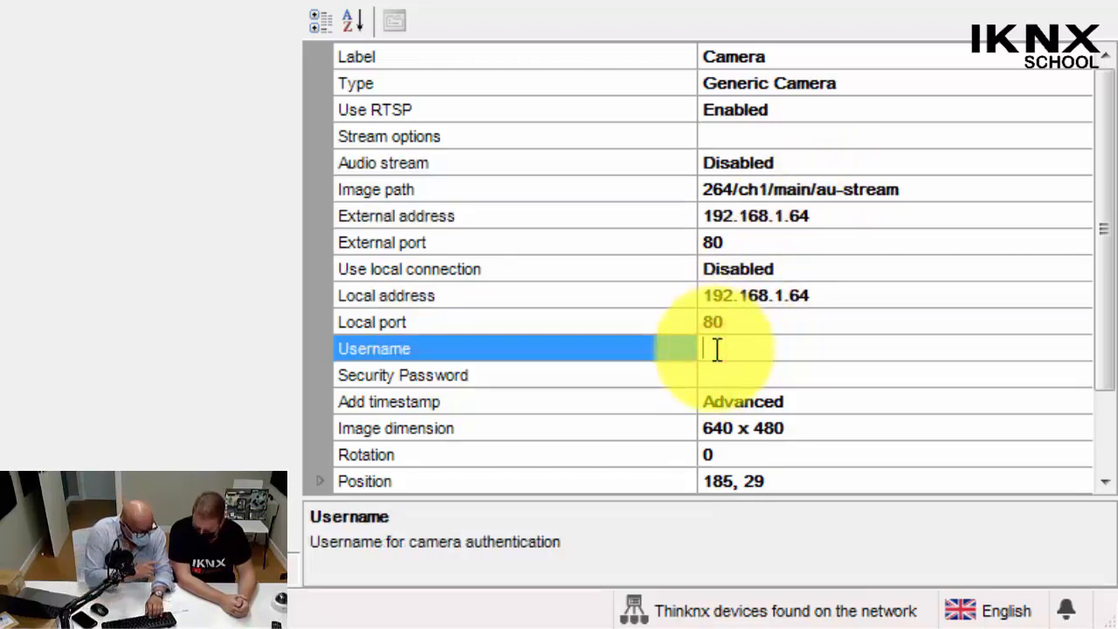
pyautogui.write('a')
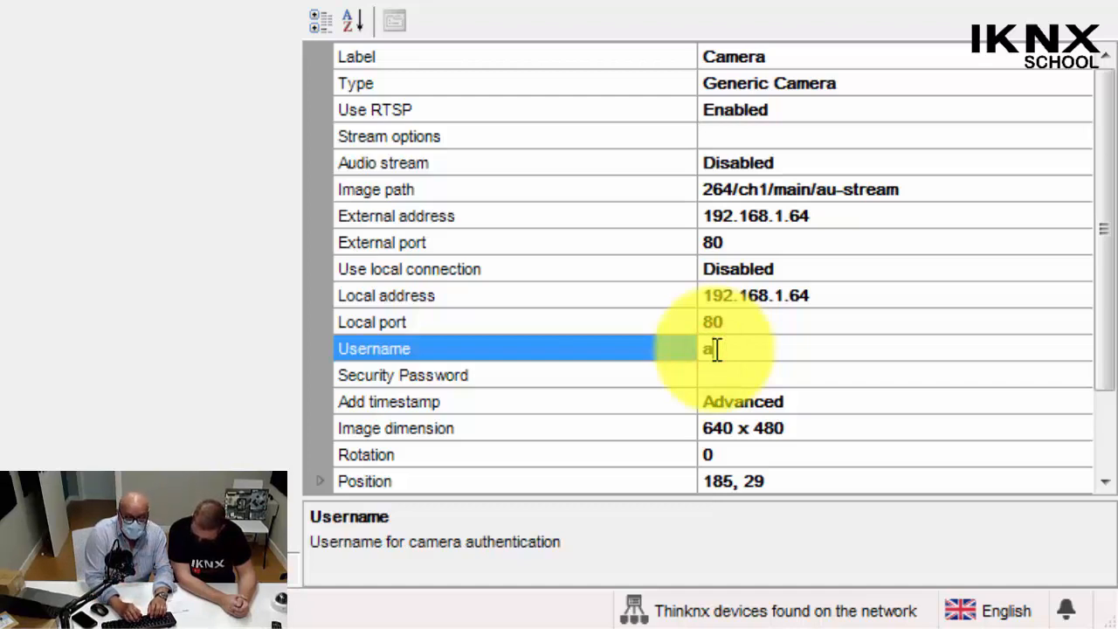
pyautogui.write('dmin')
pyautogui.press('BackSpace')
pyautogui.press('BackSpace')
pyautogui.press('BackSpace')
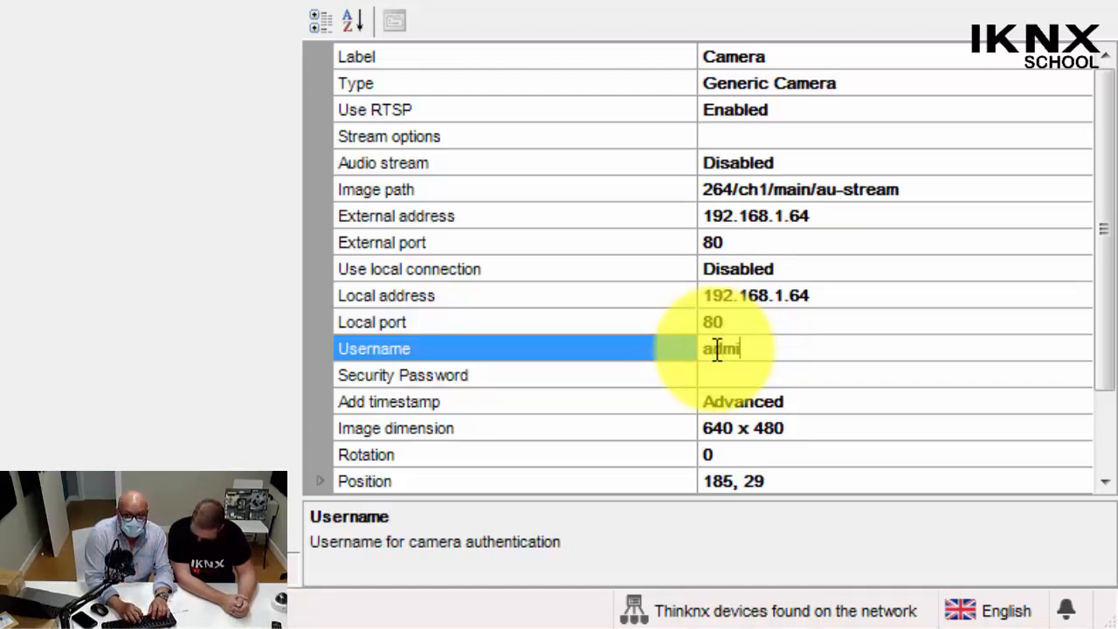
pyautogui.write('n')
pyautogui.press('Tab')
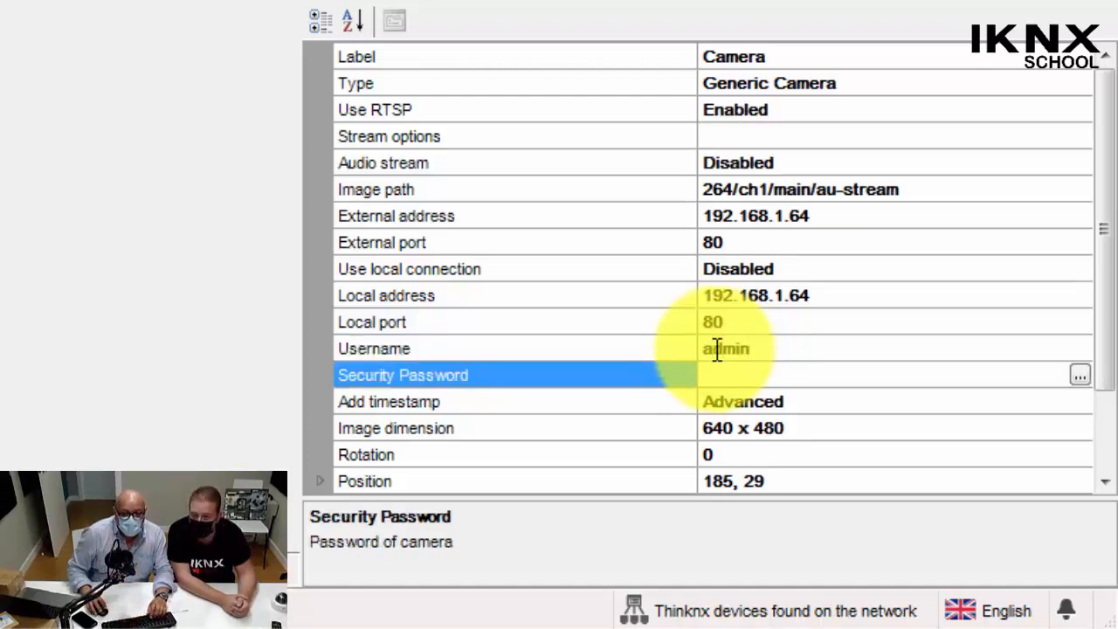
# Add a Security Password element for the camera and enter the camera password in it.
pyautogui.click(728, 384)
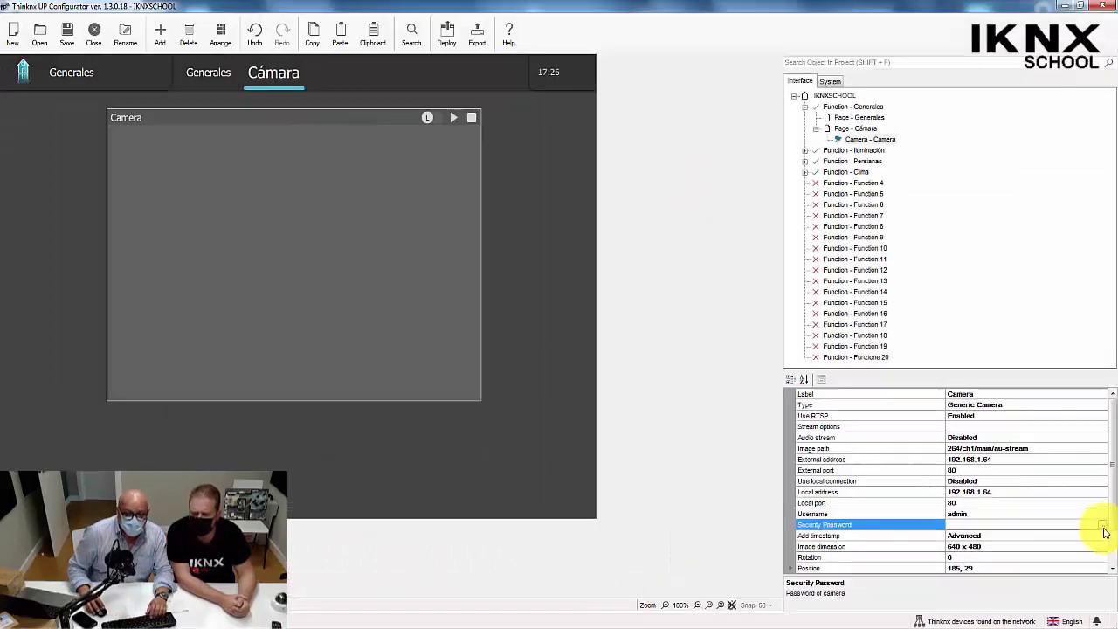
pyautogui.click(1103, 526)
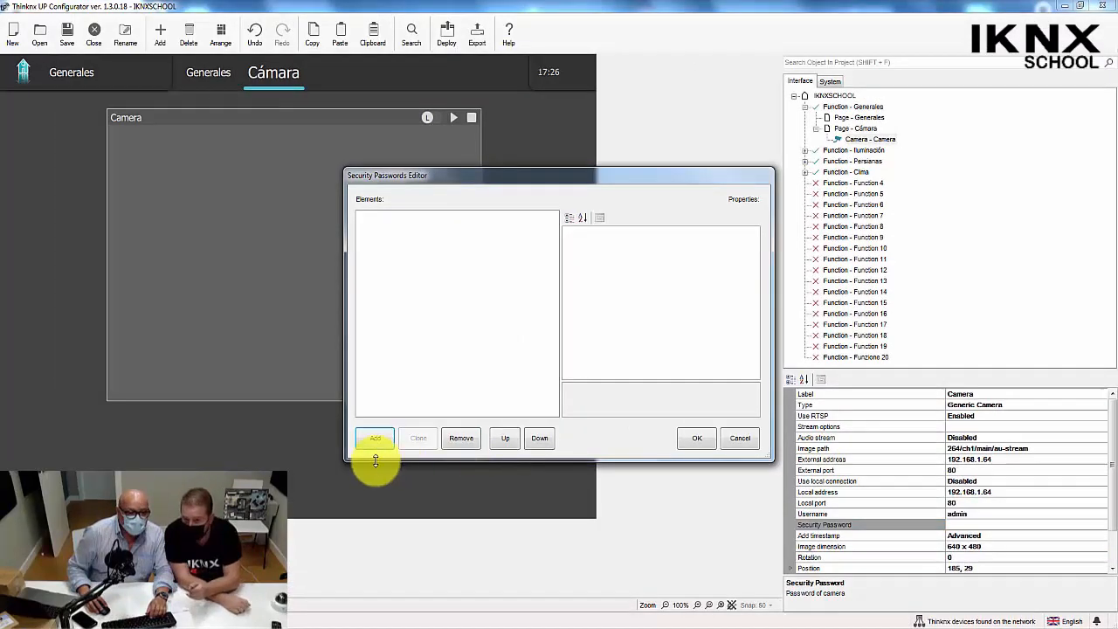
pyautogui.click(374, 440)
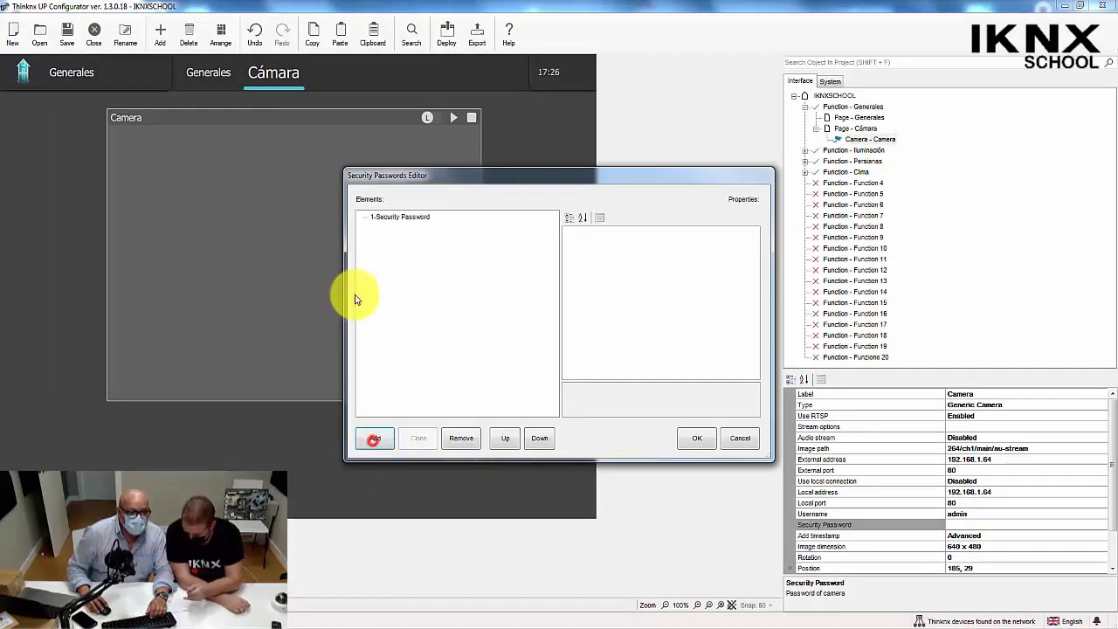
pyautogui.click(407, 218)
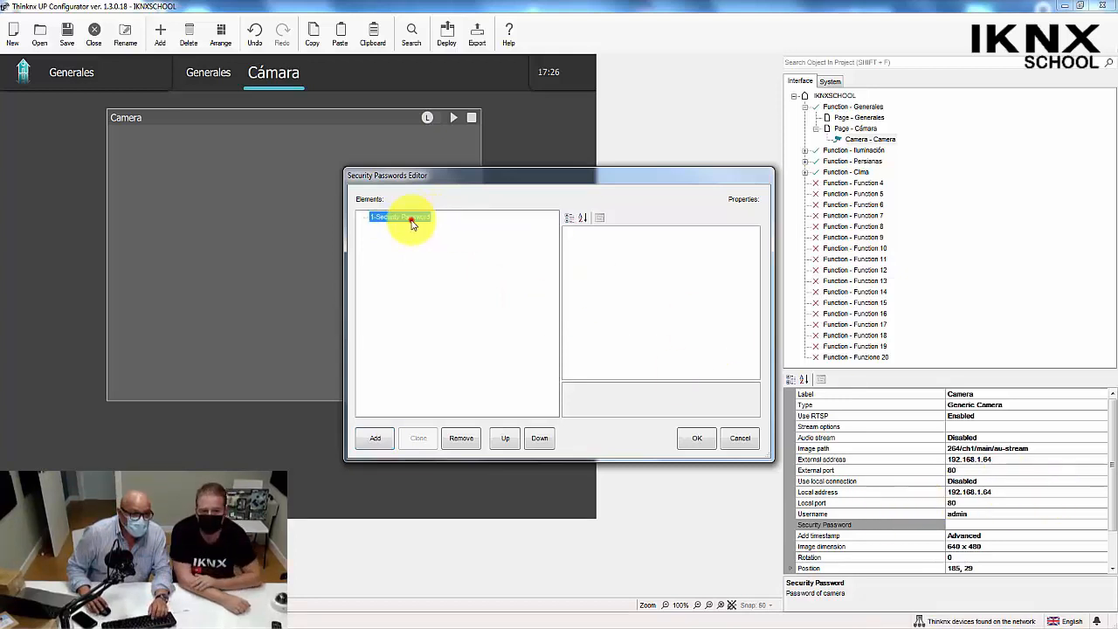
pyautogui.click(678, 243)
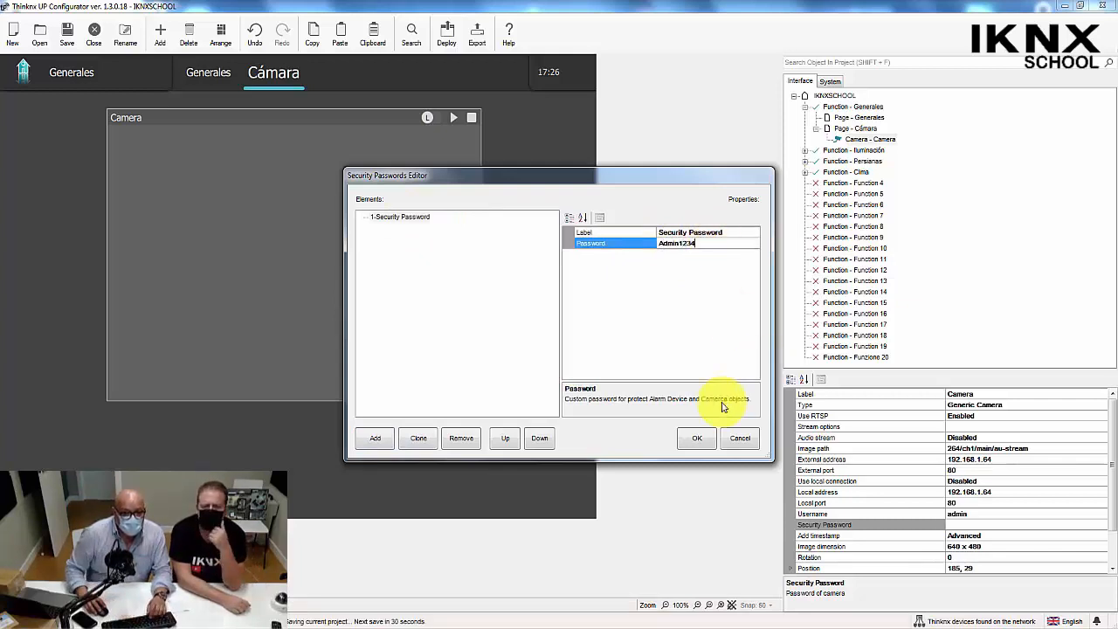
pyautogui.click(691, 440)
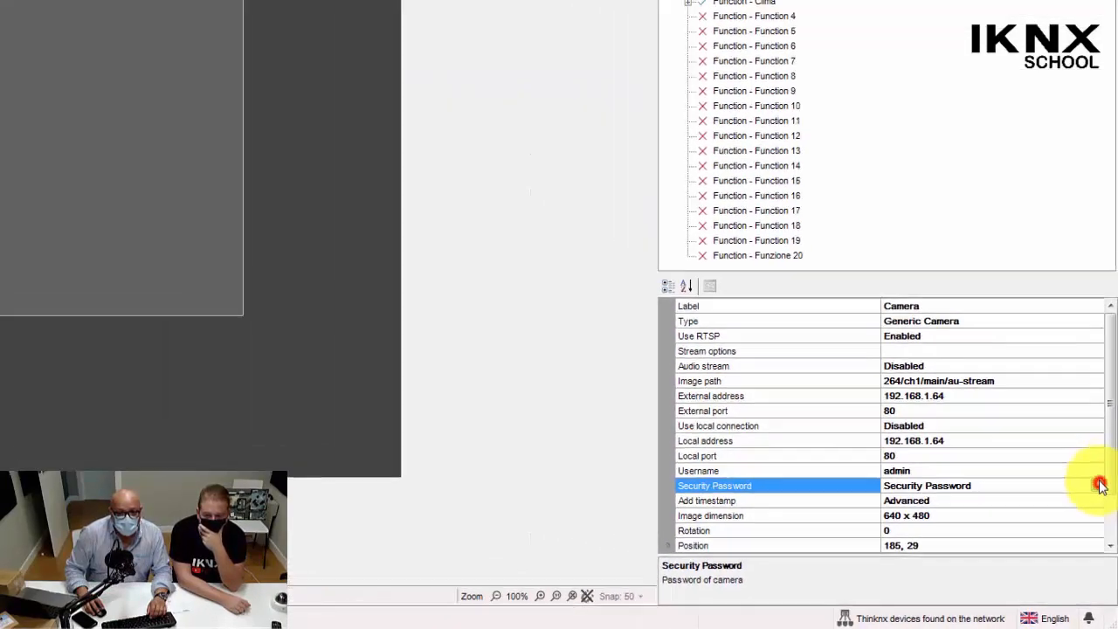
# Review the camera's stored Security Password element and its Add timestamp setting.
pyautogui.click(1081, 389)
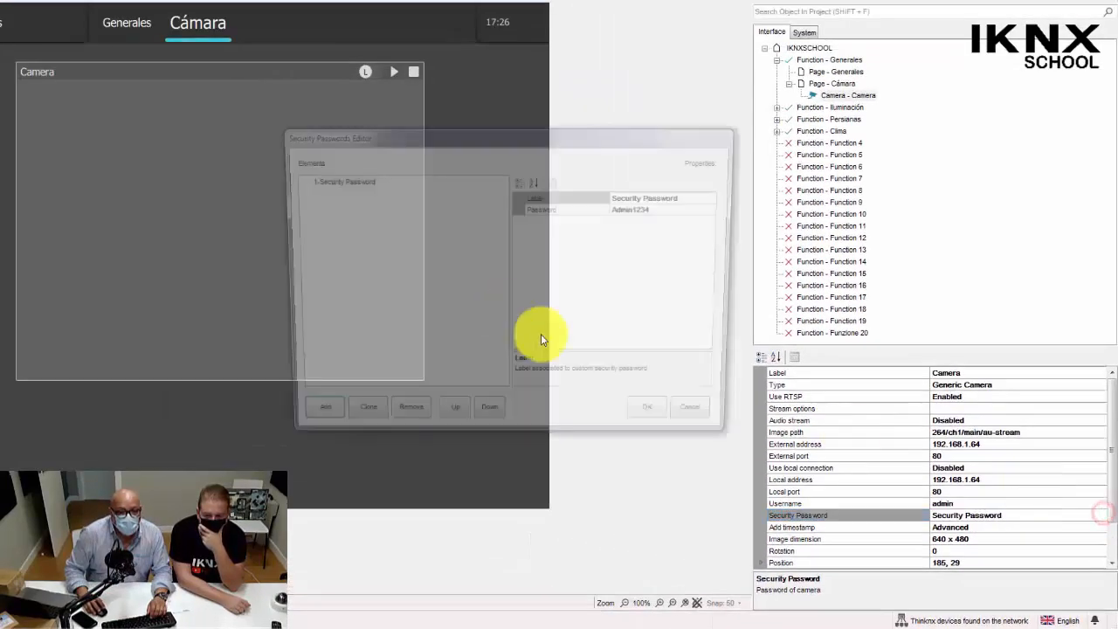
pyautogui.click(317, 180)
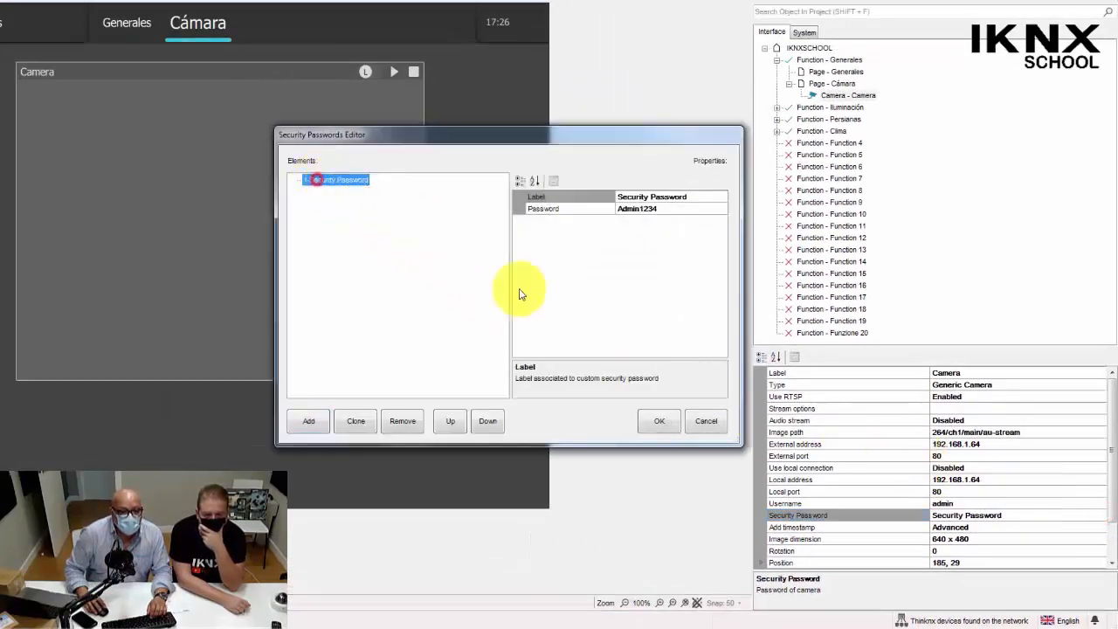
pyautogui.click(657, 422)
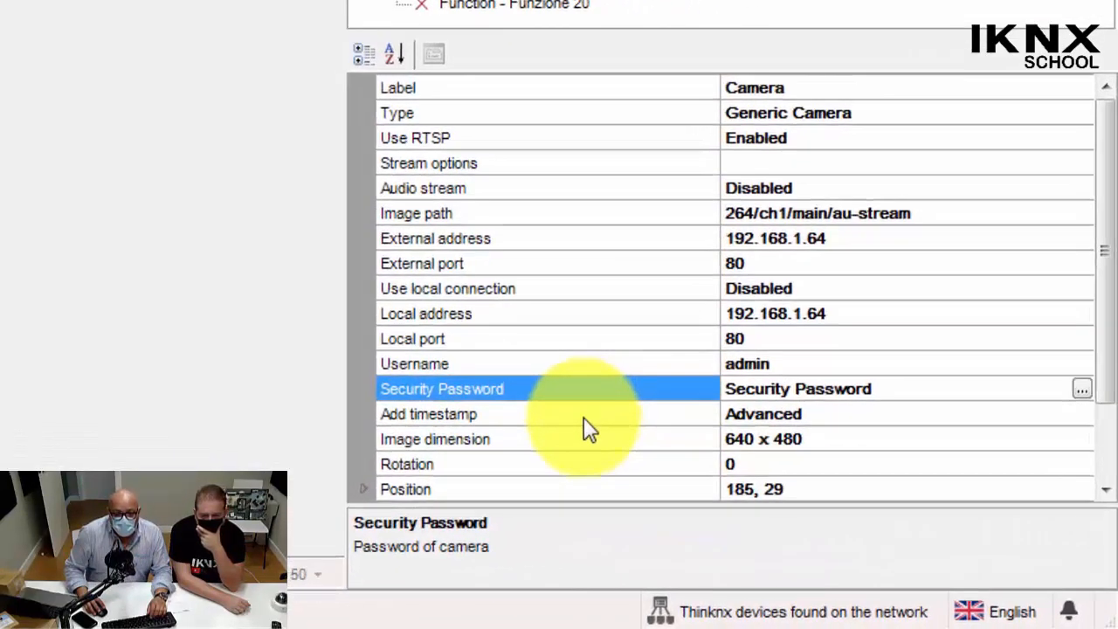
pyautogui.click(585, 423)
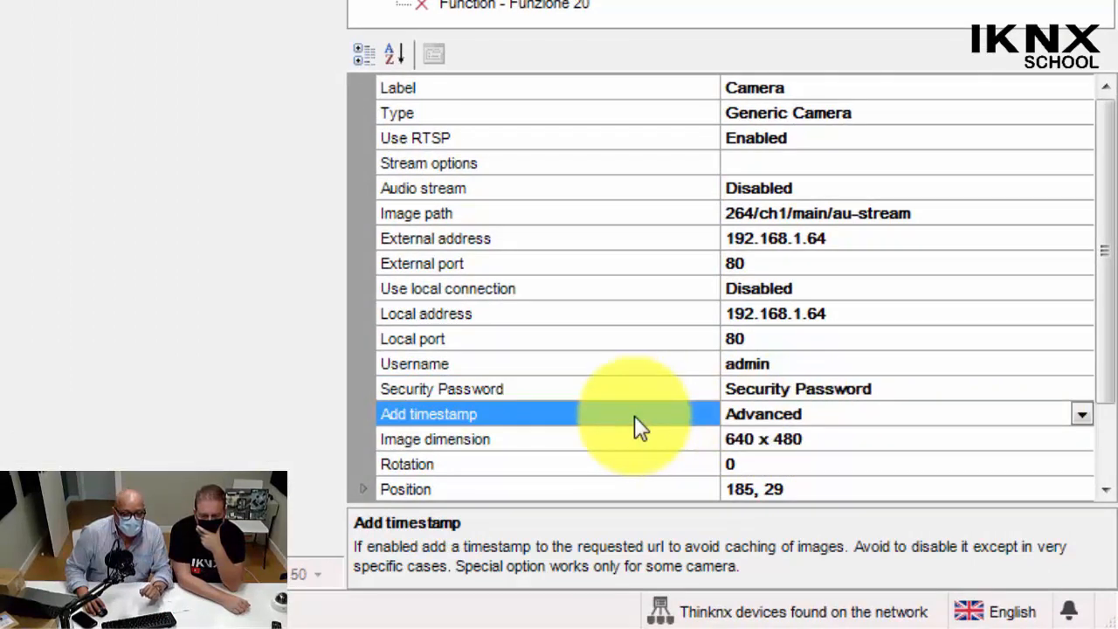
# Try Full screen as the camera's image dimension and return it to 640 x 480.
pyautogui.click(582, 441)
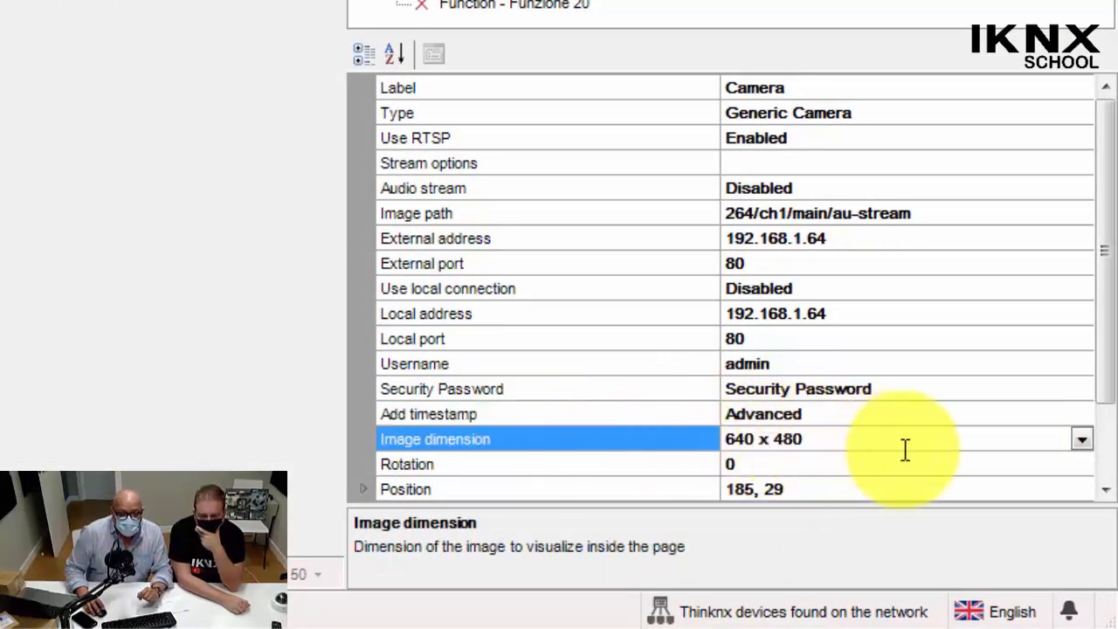
pyautogui.click(1084, 438)
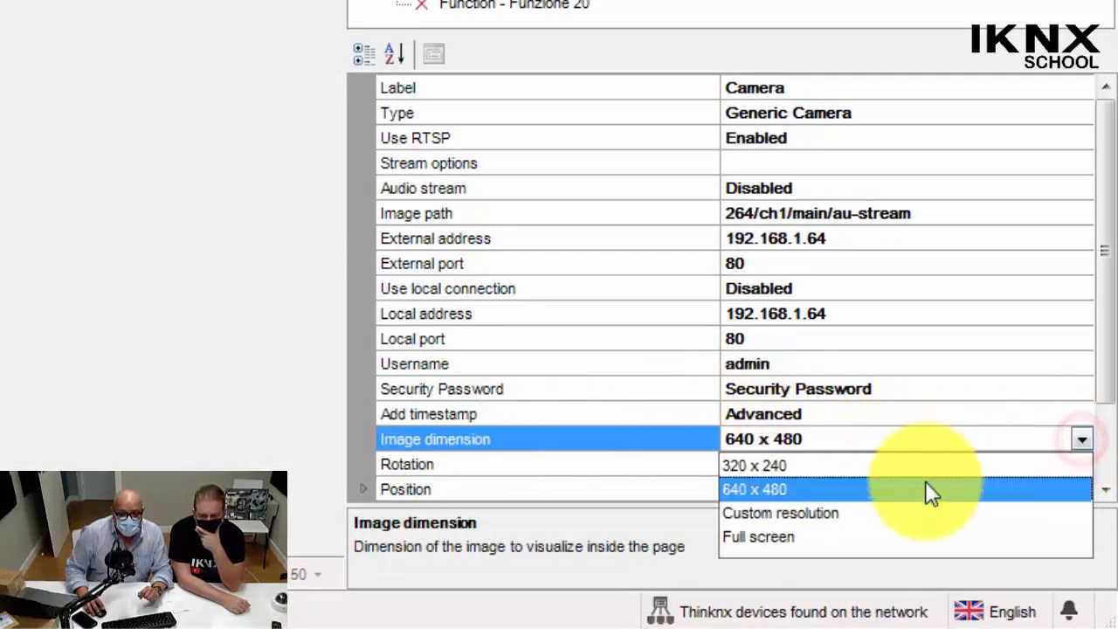
pyautogui.click(771, 538)
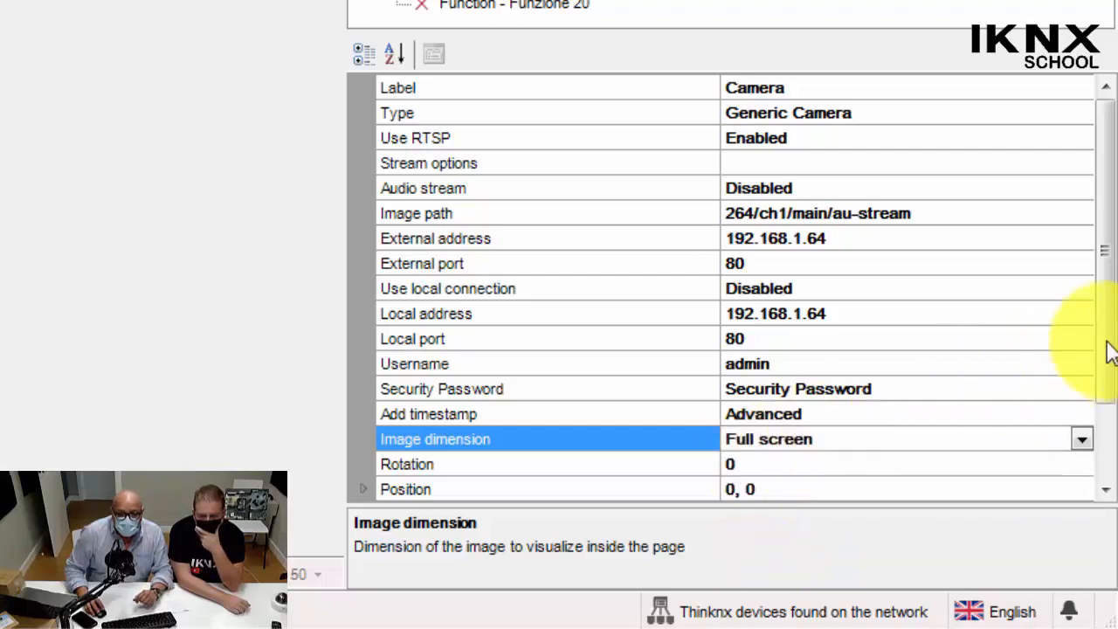
pyautogui.moveTo(1108, 360); pyautogui.dragTo(1108, 468)
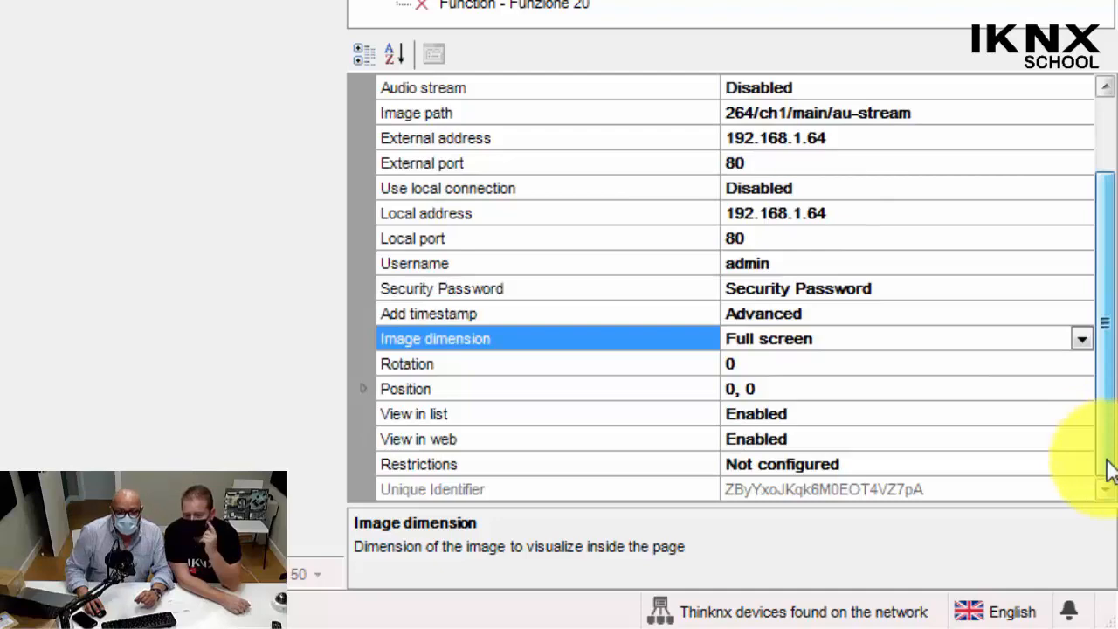
pyautogui.click(1080, 342)
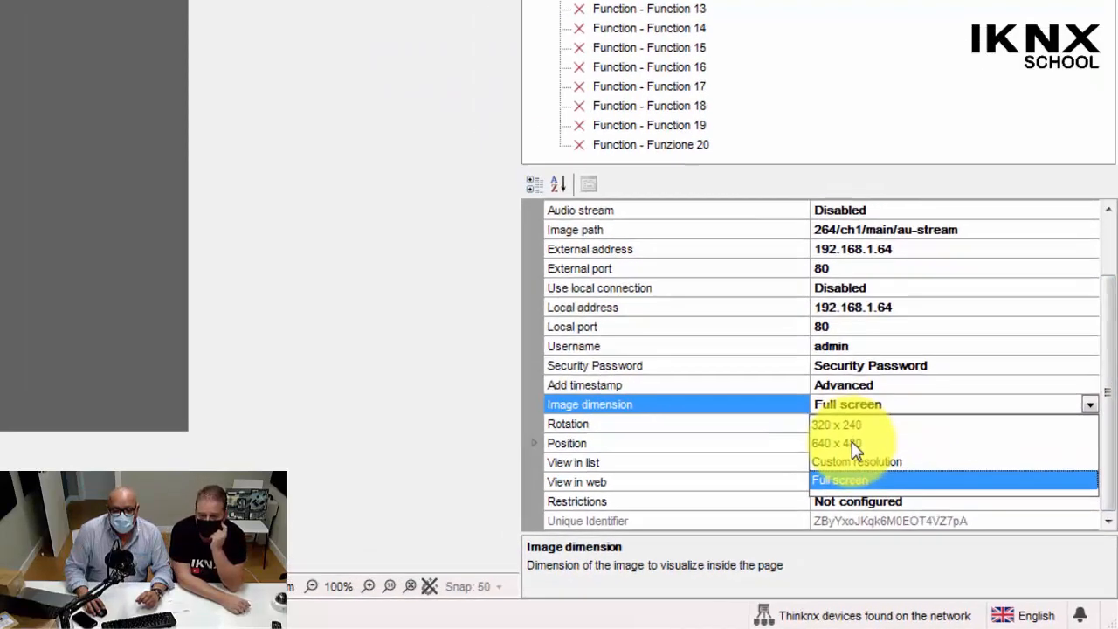
pyautogui.click(754, 389)
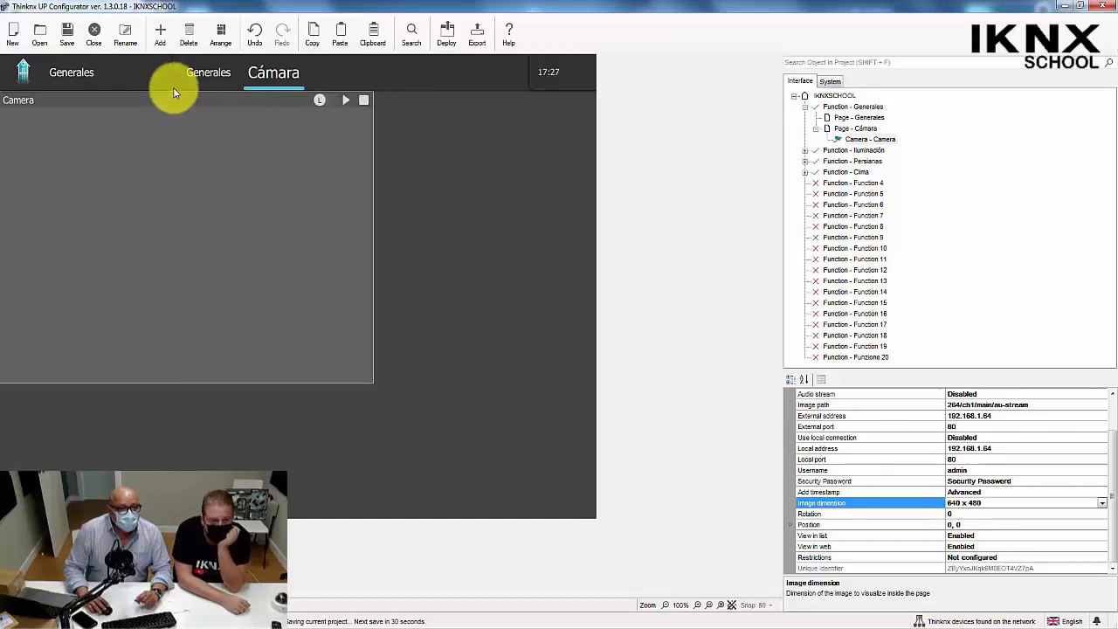
# Move the camera object to about position 169, 28 on the Cámara page and start its live stream.
pyautogui.moveTo(174, 93)
pyautogui.mouseDown()
pyautogui.moveTo(205, 114)
pyautogui.moveTo(309, 131)
pyautogui.moveTo(213, 97)
pyautogui.moveTo(167, 100)
pyautogui.moveTo(179, 100)
pyautogui.mouseUp()
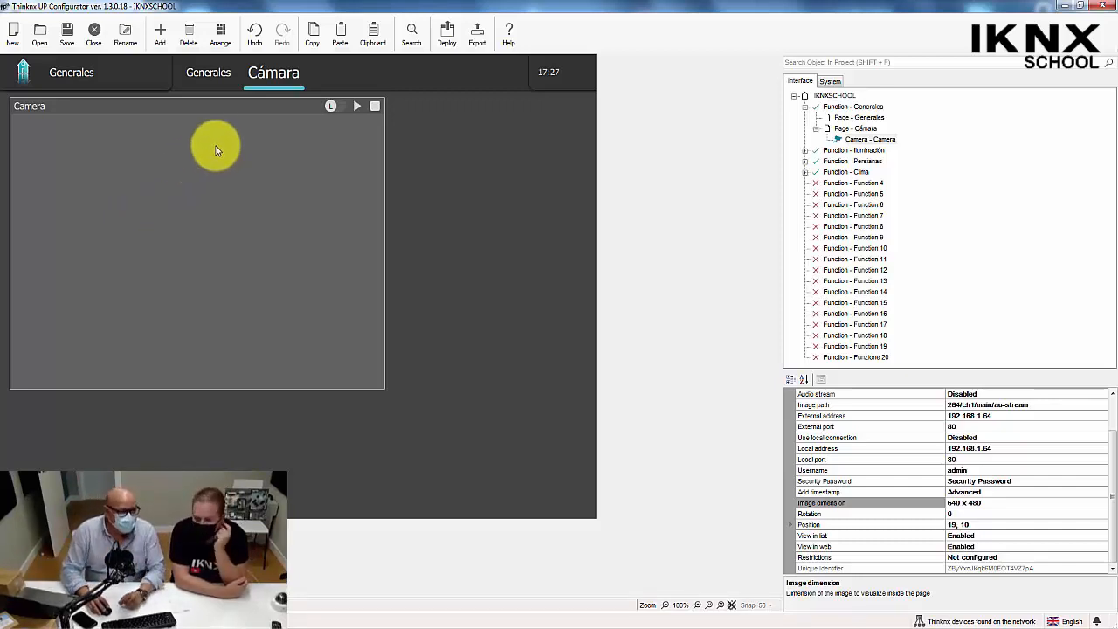
pyautogui.moveTo(262, 105); pyautogui.dragTo(411, 115)
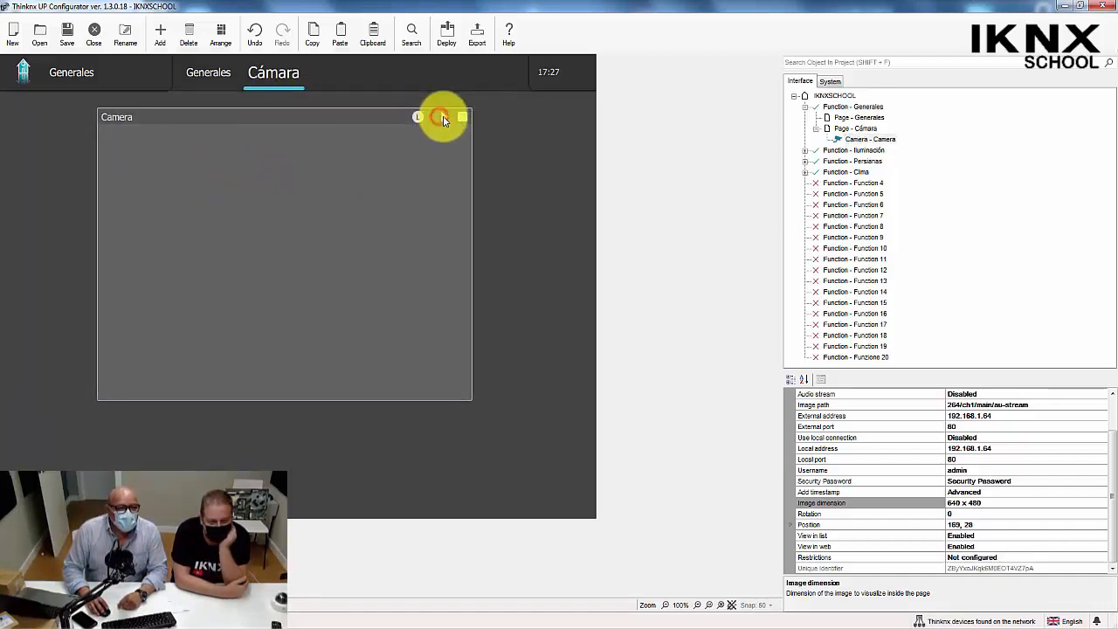
pyautogui.click(443, 118)
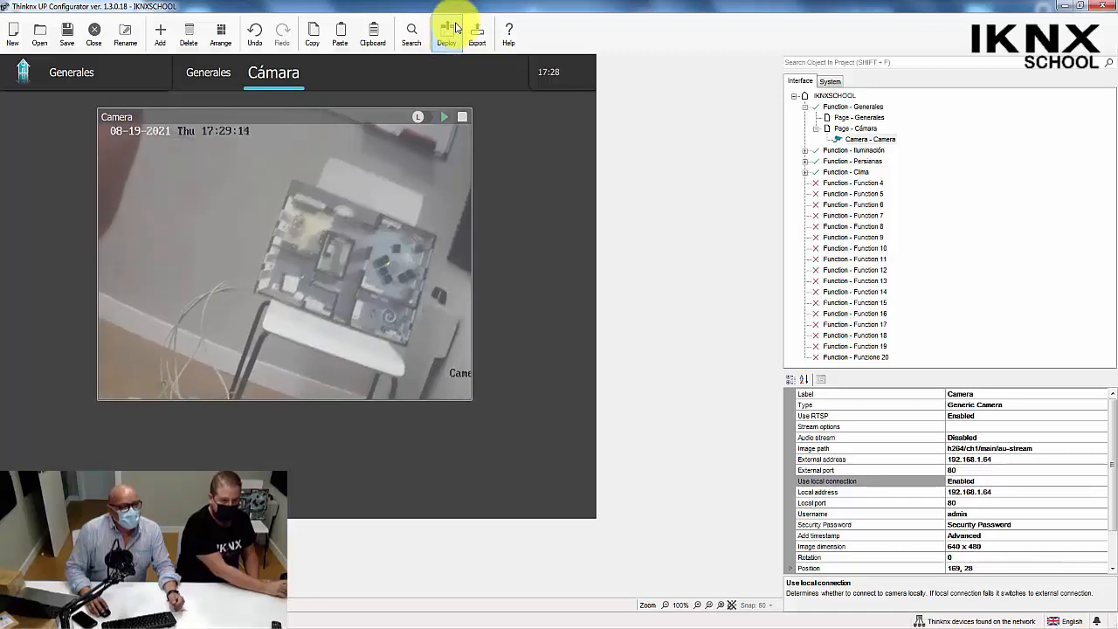
# Upload the project to the cloud, saving it first, and close the upload dialog.
pyautogui.click(448, 40)
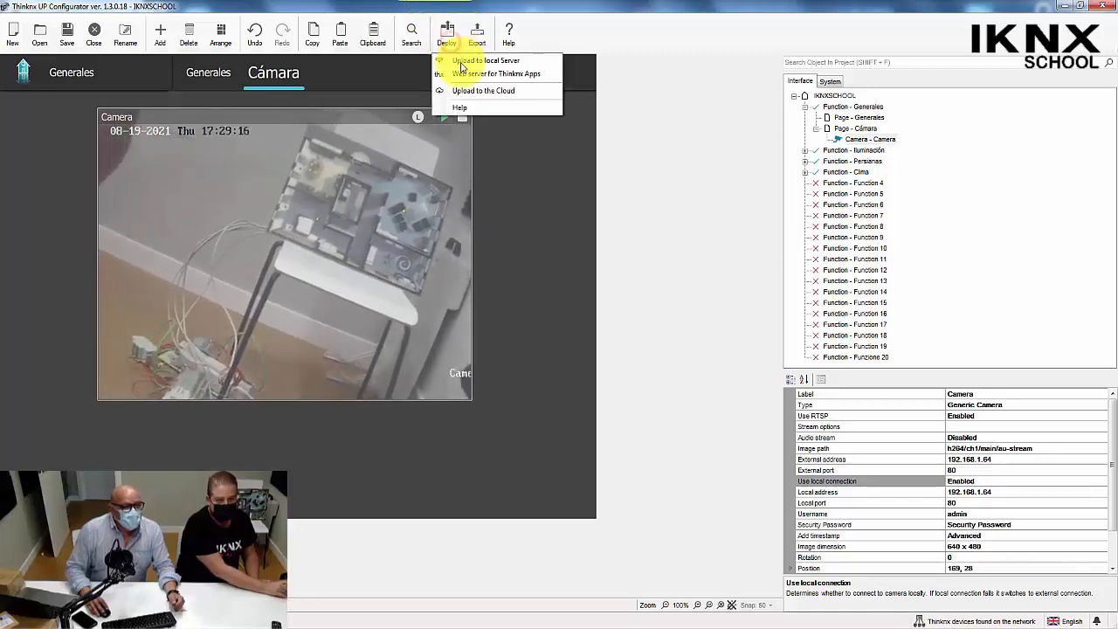
pyautogui.click(466, 88)
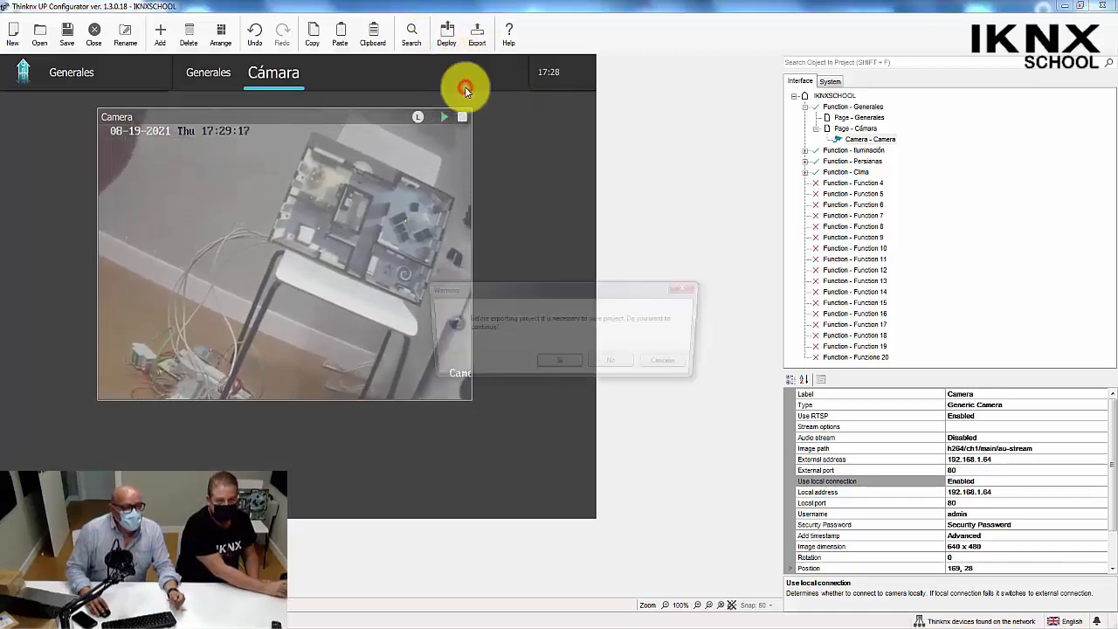
pyautogui.click(557, 366)
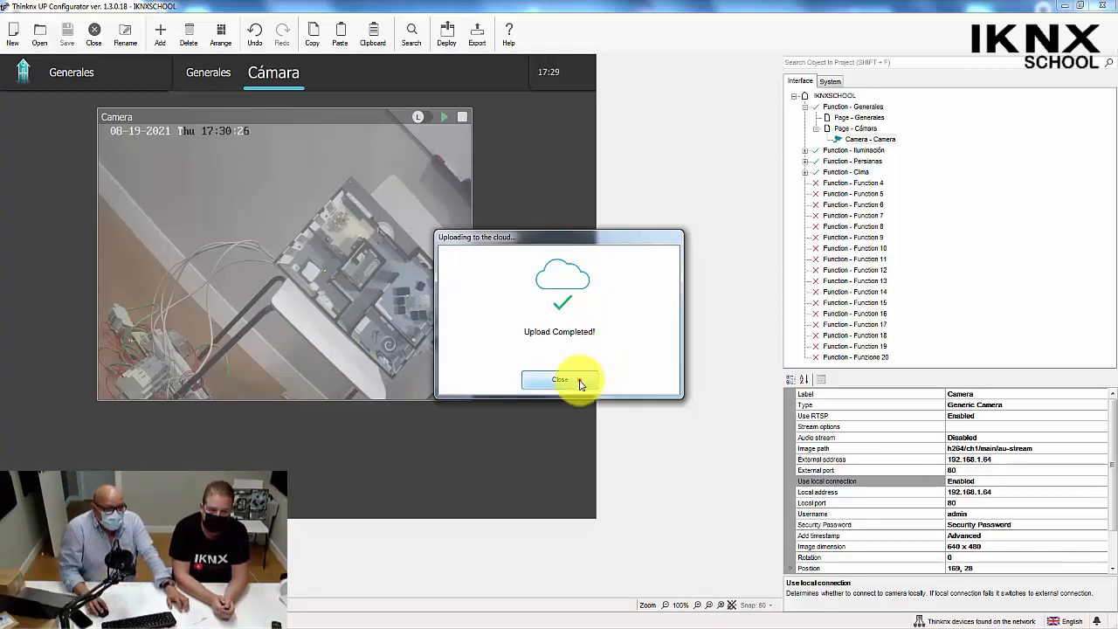
pyautogui.click(580, 381)
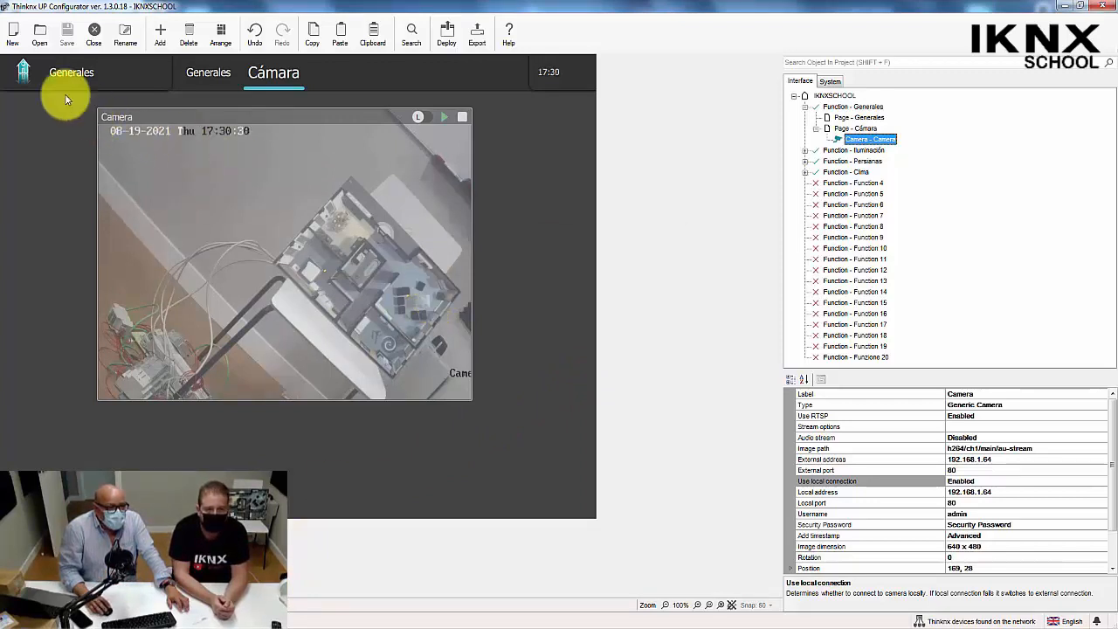
# Switch to the Clima function and add an Analog value object to its Planta Baja page.
pyautogui.click(44, 74)
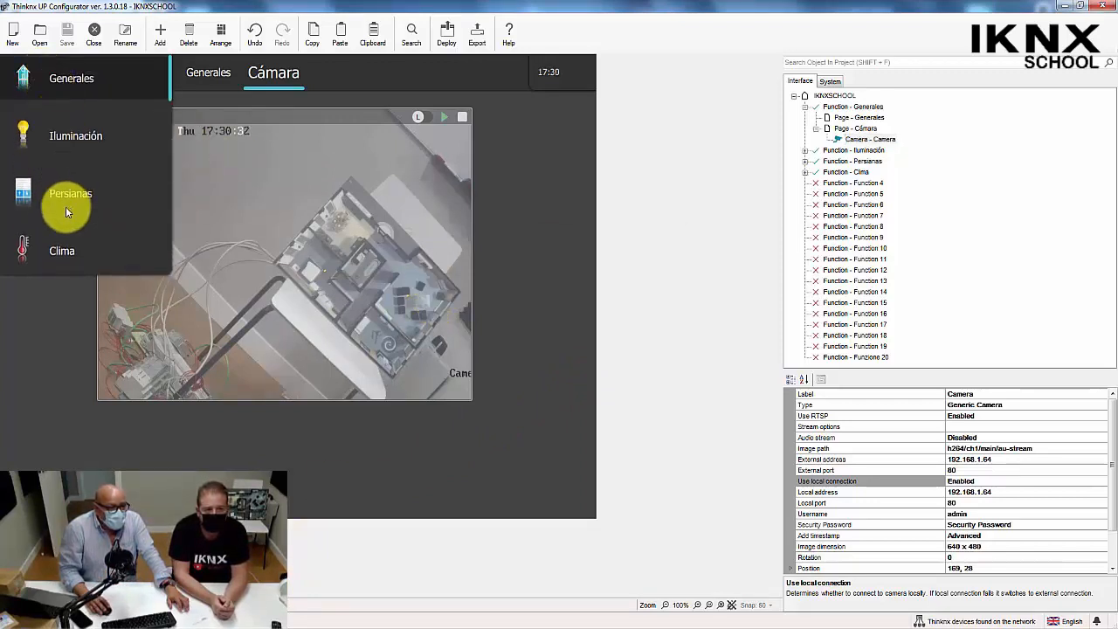
pyautogui.click(60, 249)
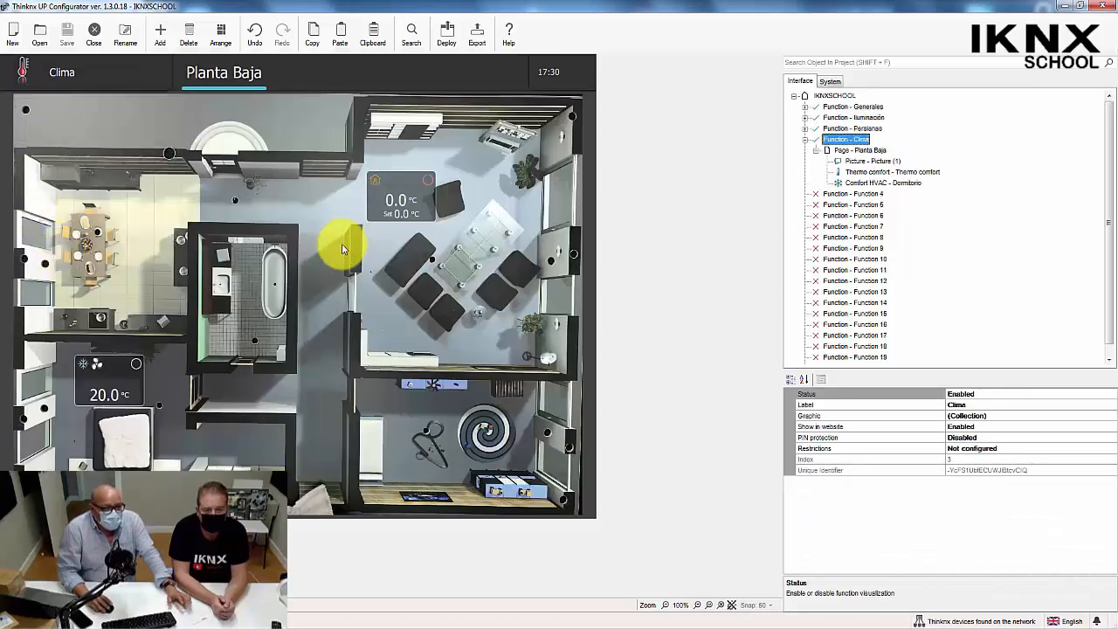
pyautogui.rightClick(108, 113)
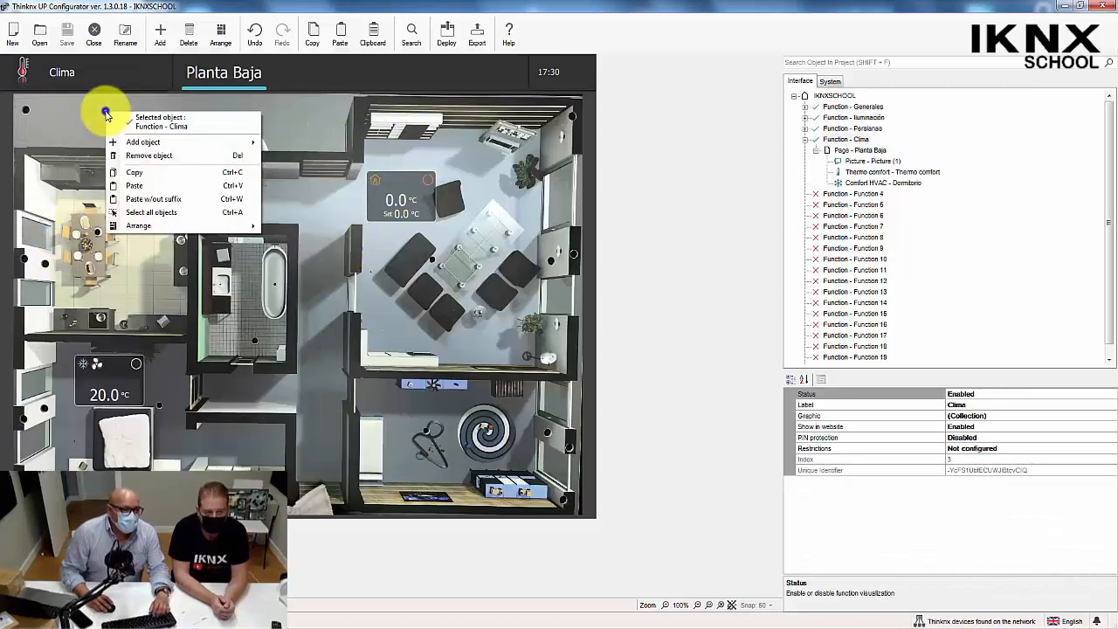
pyautogui.moveTo(144, 143)
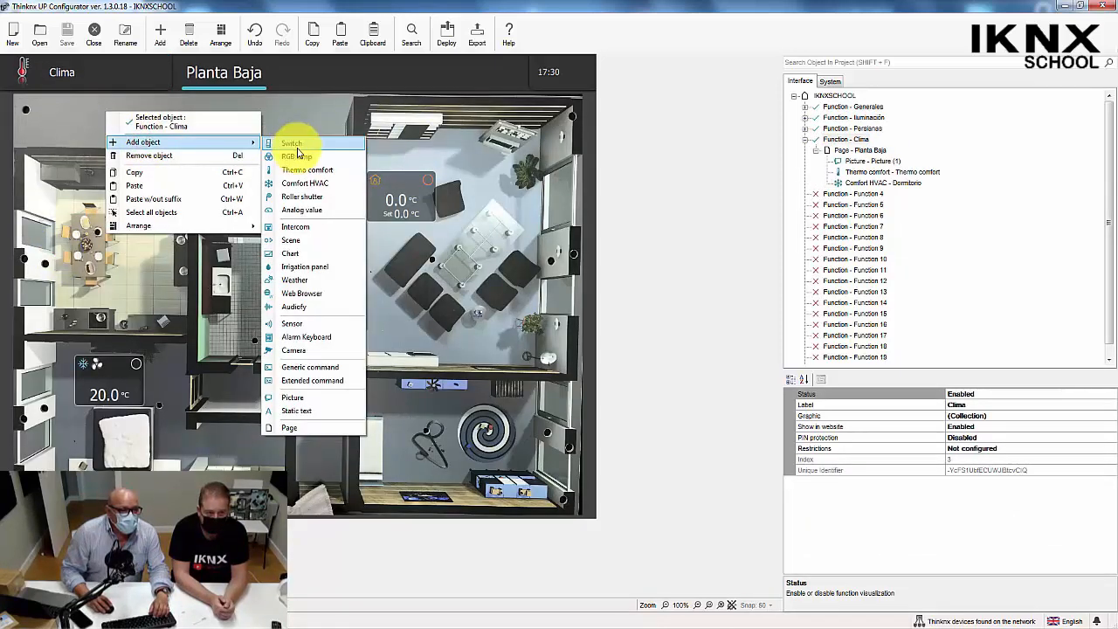
pyautogui.click(317, 209)
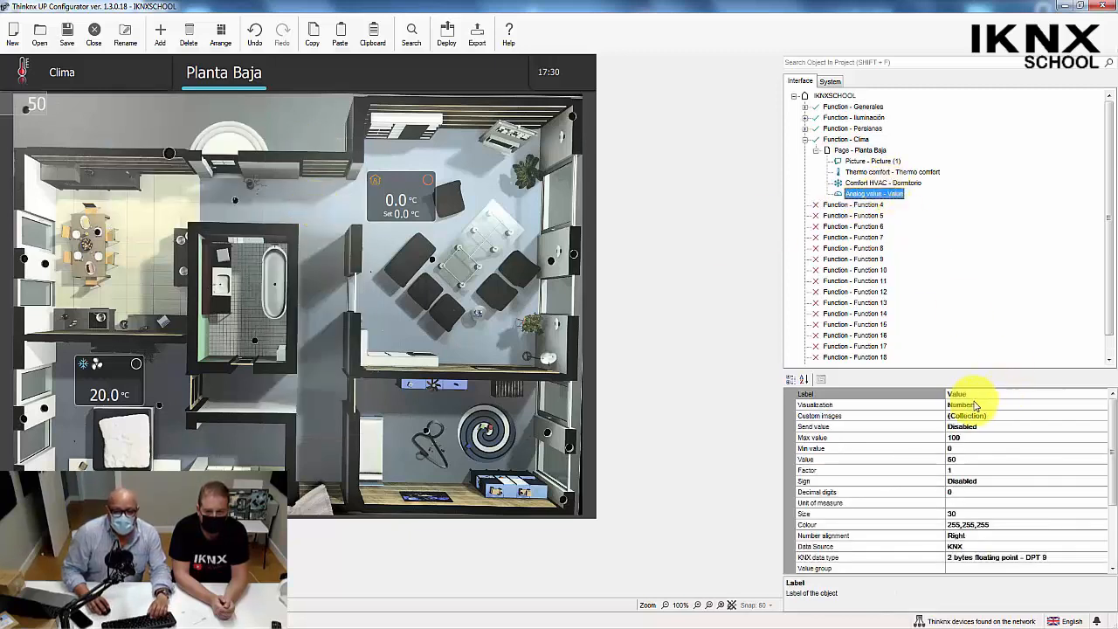
# Move the analog value object to about position 93, 27 and enable its visible background.
pyautogui.moveTo(35, 105); pyautogui.dragTo(89, 122)
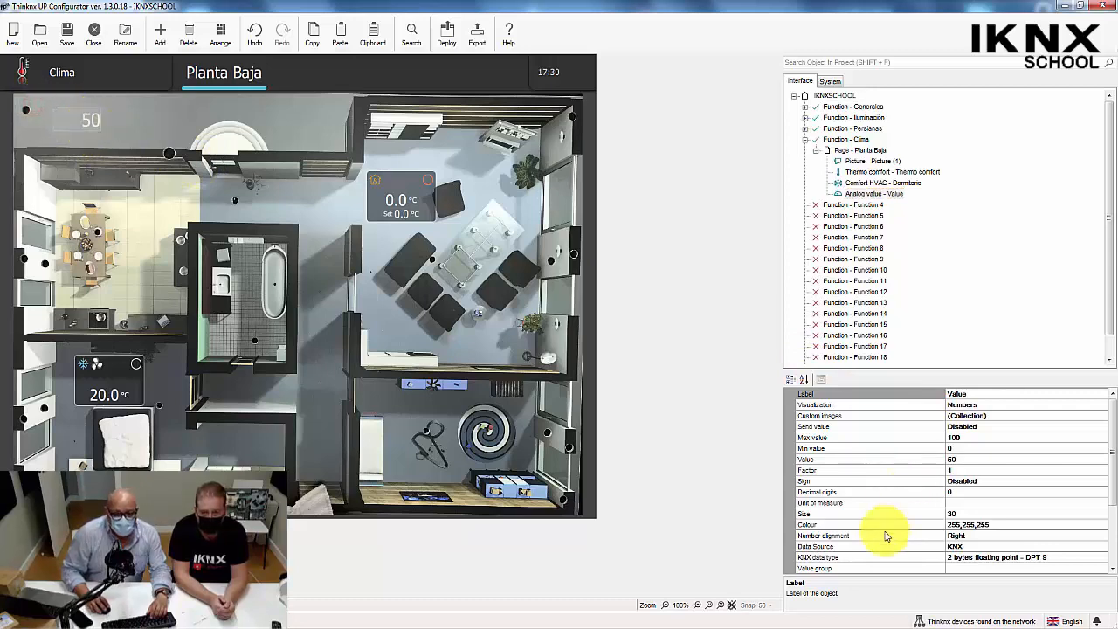
pyautogui.scroll(-2, 1112, 489)
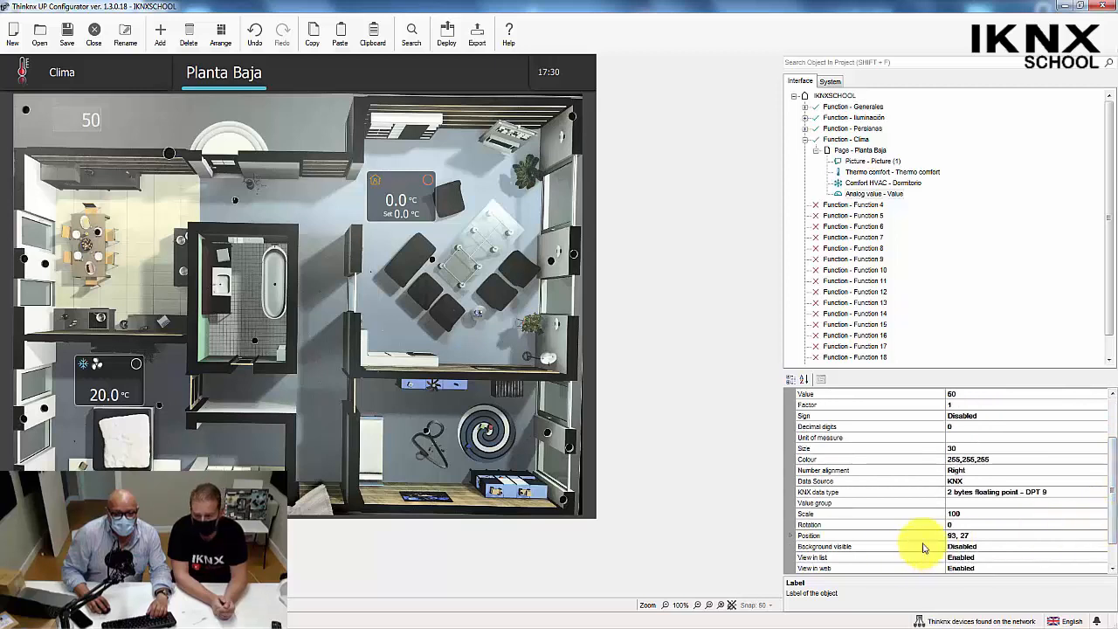
pyautogui.doubleClick(917, 546)
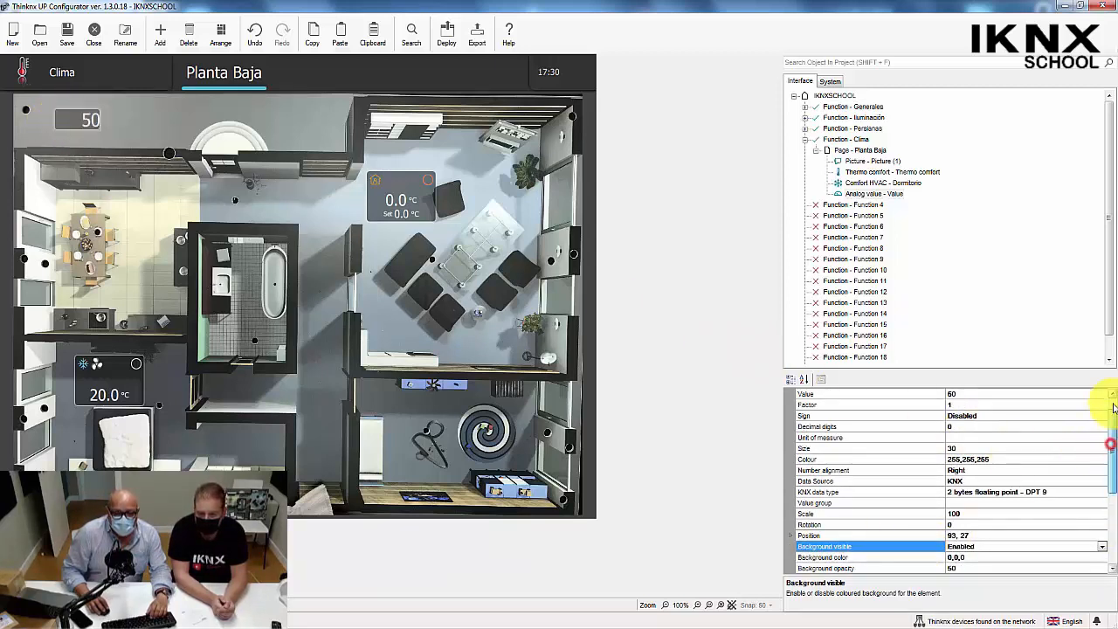
# Try Bar as the analog value object's visualization.
pyautogui.scroll(2, 1106, 400)
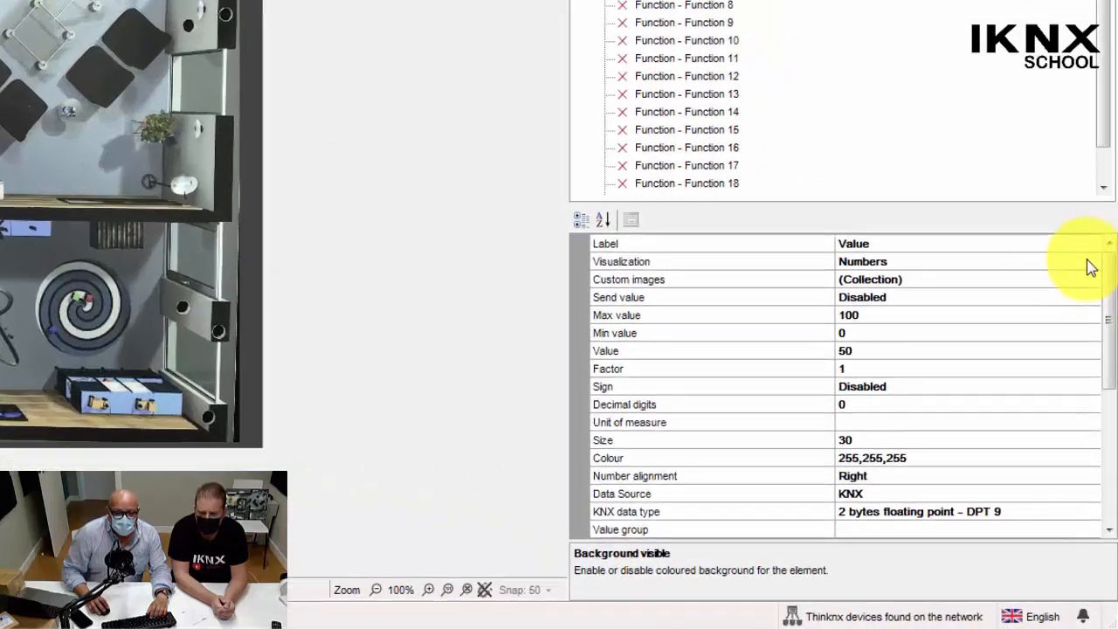
pyautogui.click(1104, 408)
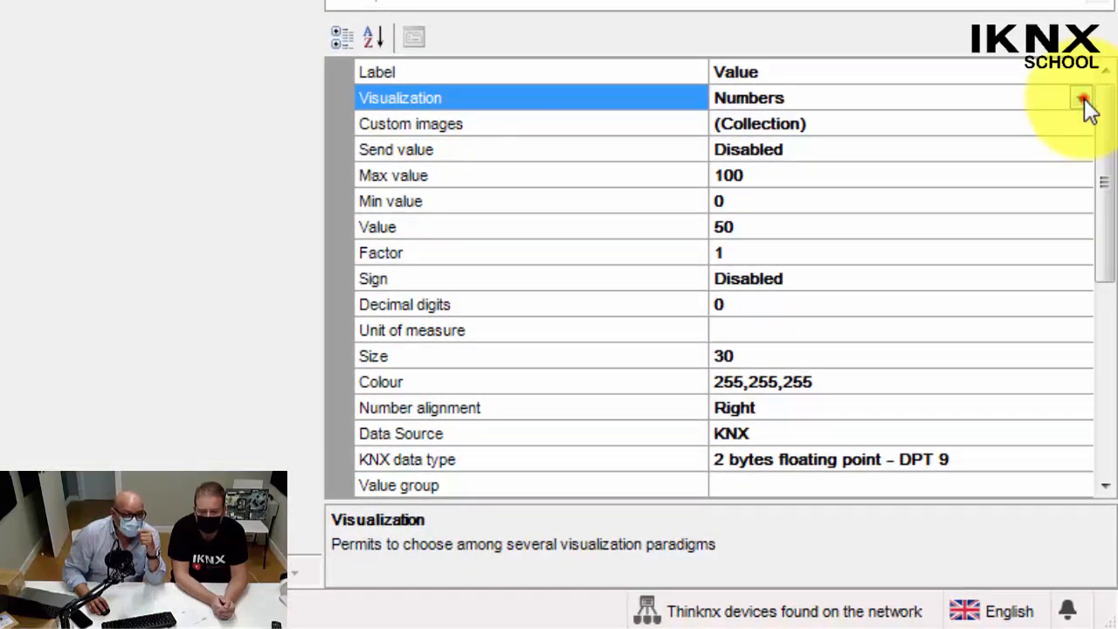
pyautogui.click(1084, 99)
pyautogui.click(724, 125)
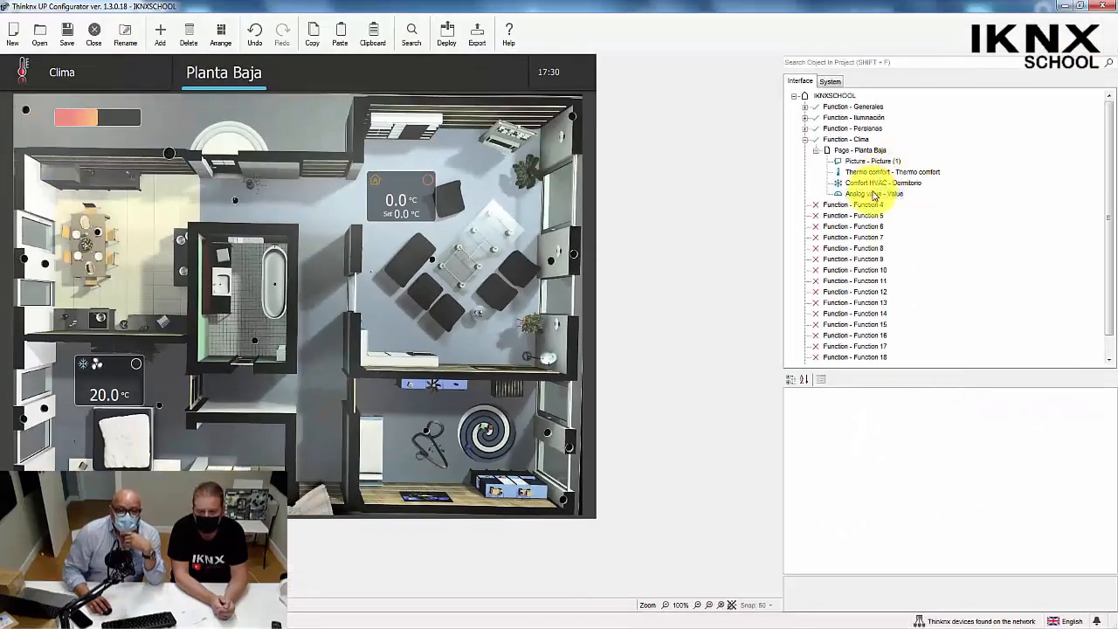
# Set the analog value object's visualization to Circle.
pyautogui.click(873, 194)
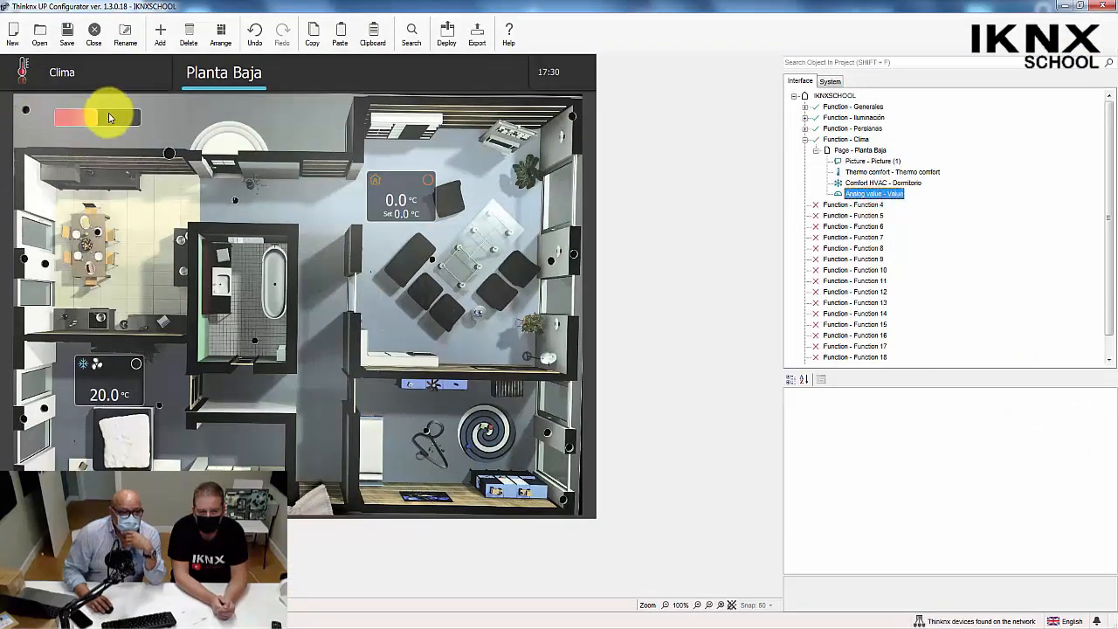
pyautogui.click(109, 117)
pyautogui.click(1047, 403)
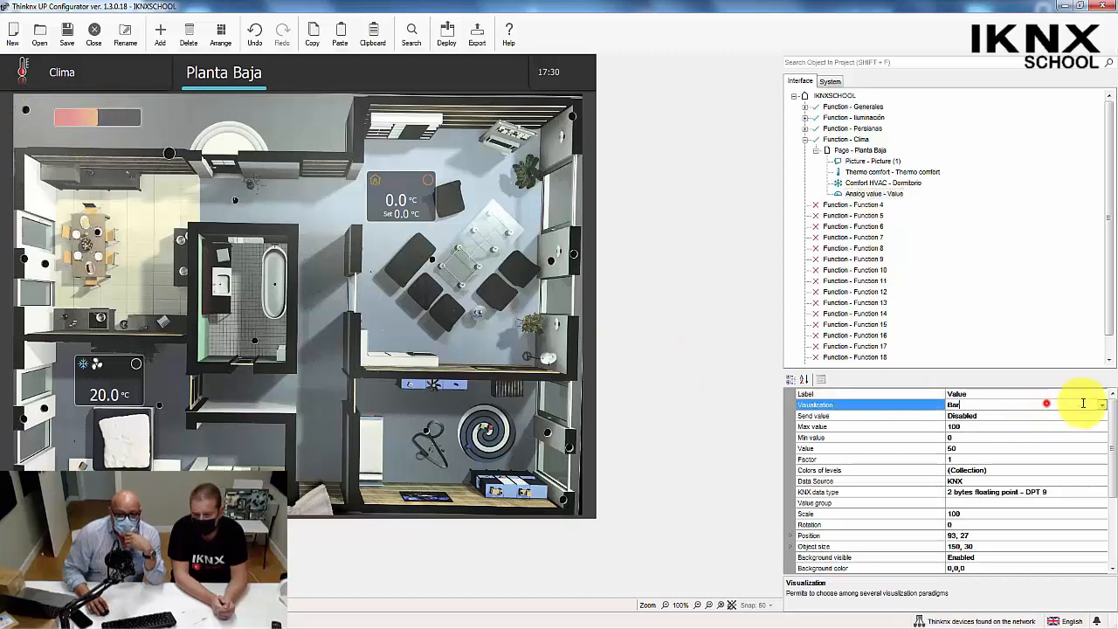
pyautogui.click(1103, 405)
pyautogui.click(964, 426)
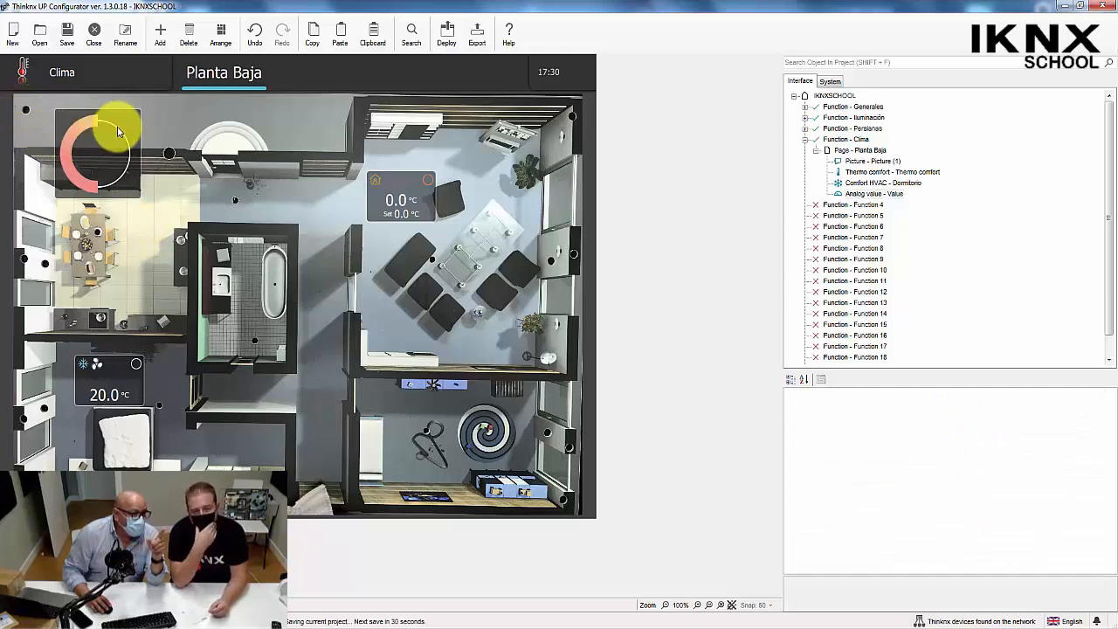
# Set the circle's start angle to 90 and its end angle to 270.
pyautogui.click(88, 140)
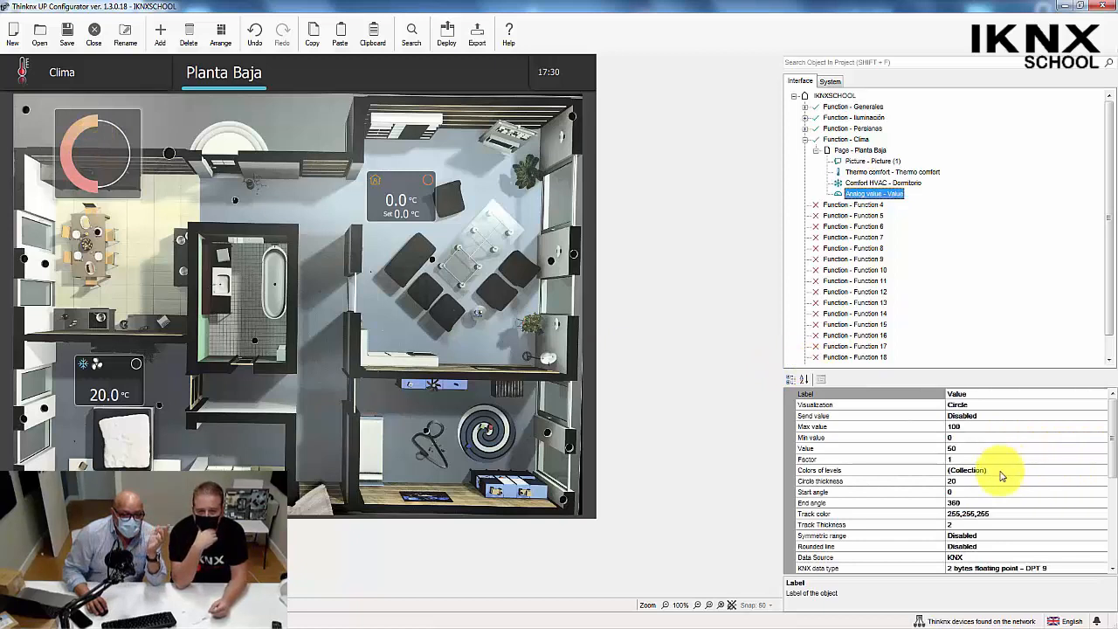
pyautogui.click(962, 492)
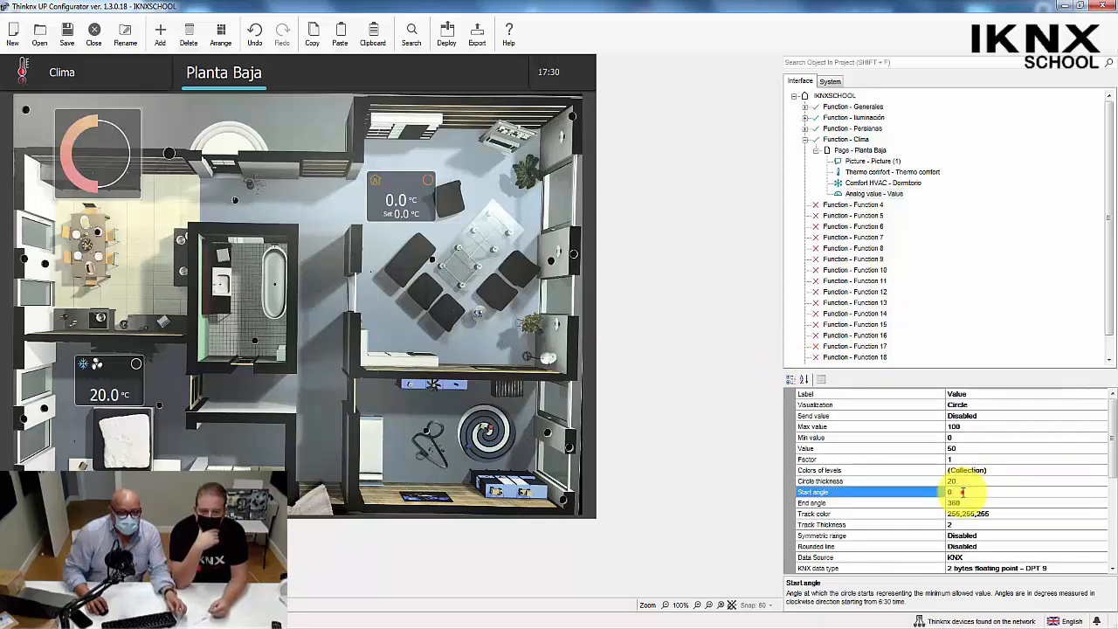
pyautogui.doubleClick(956, 492)
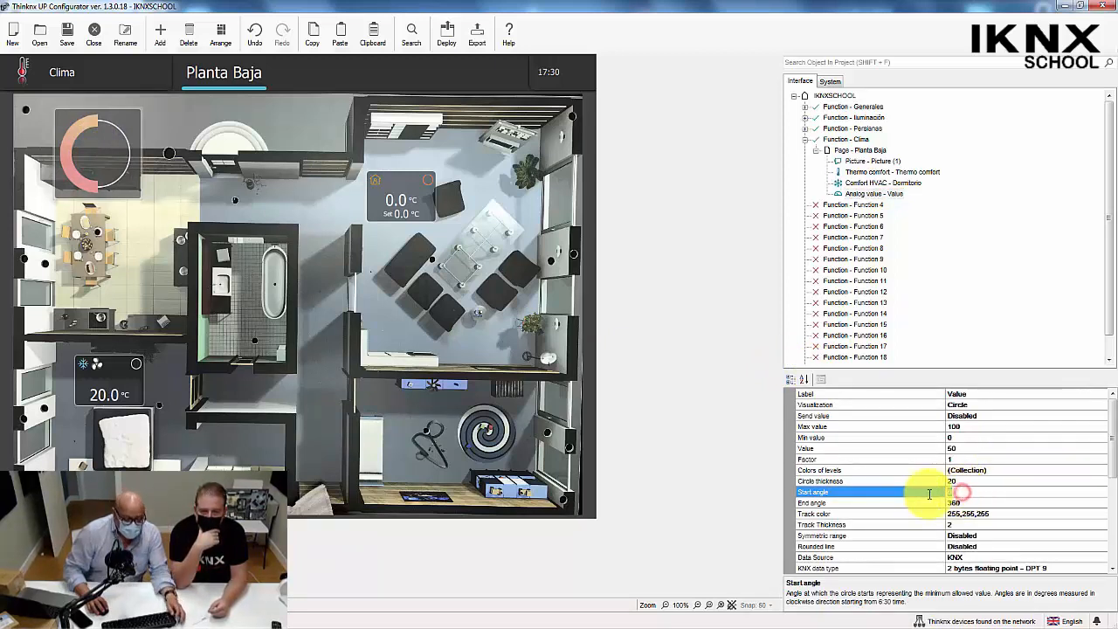
pyautogui.click(903, 504)
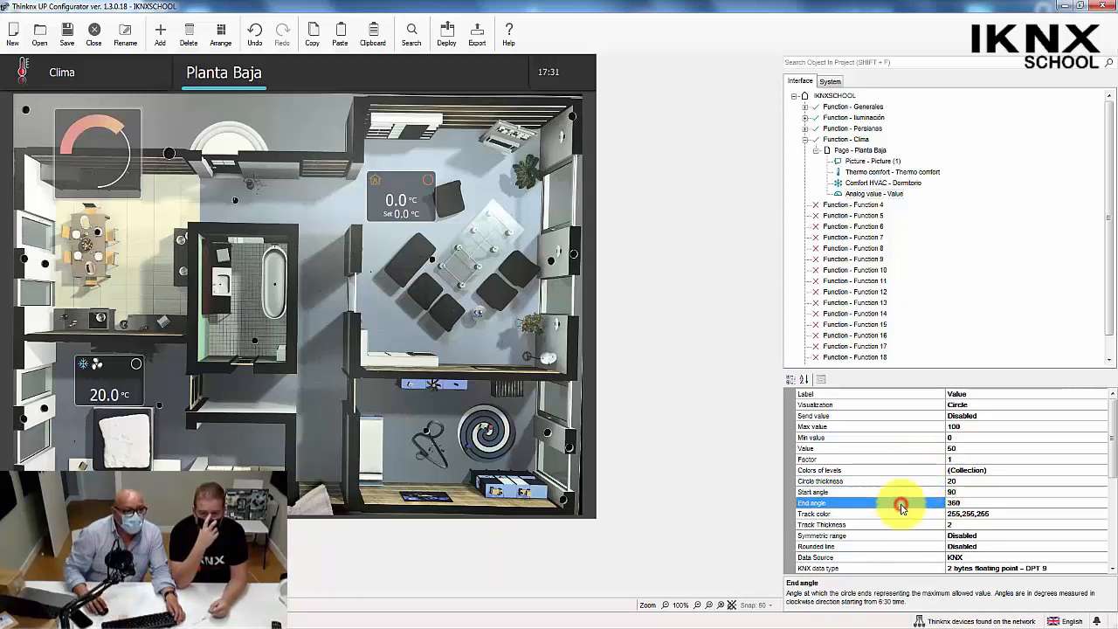
pyautogui.doubleClick(975, 501)
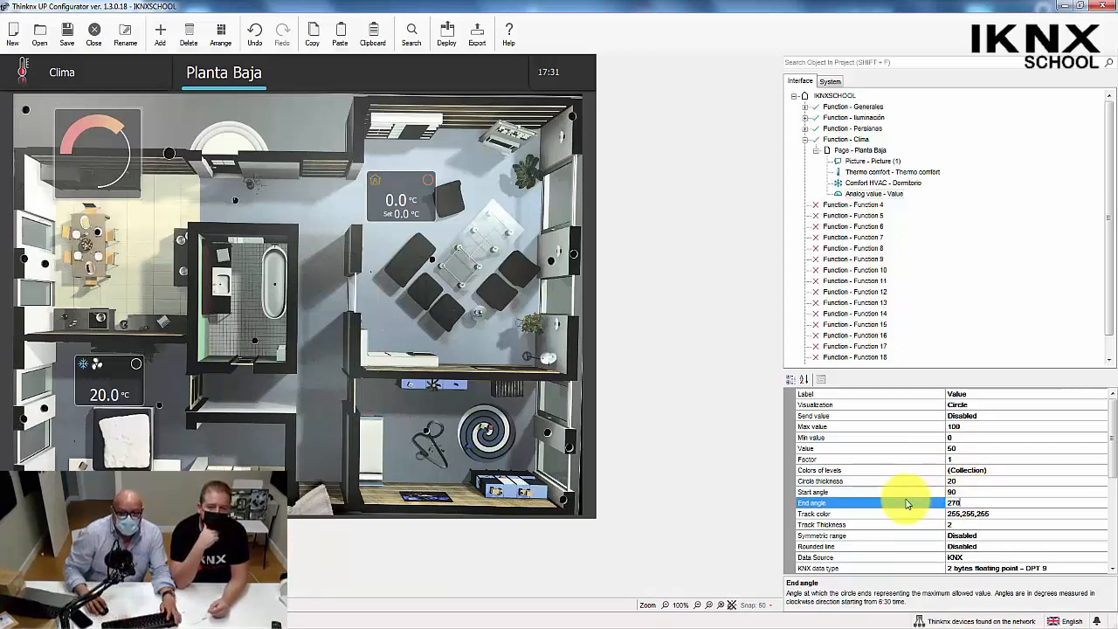
pyautogui.click(694, 410)
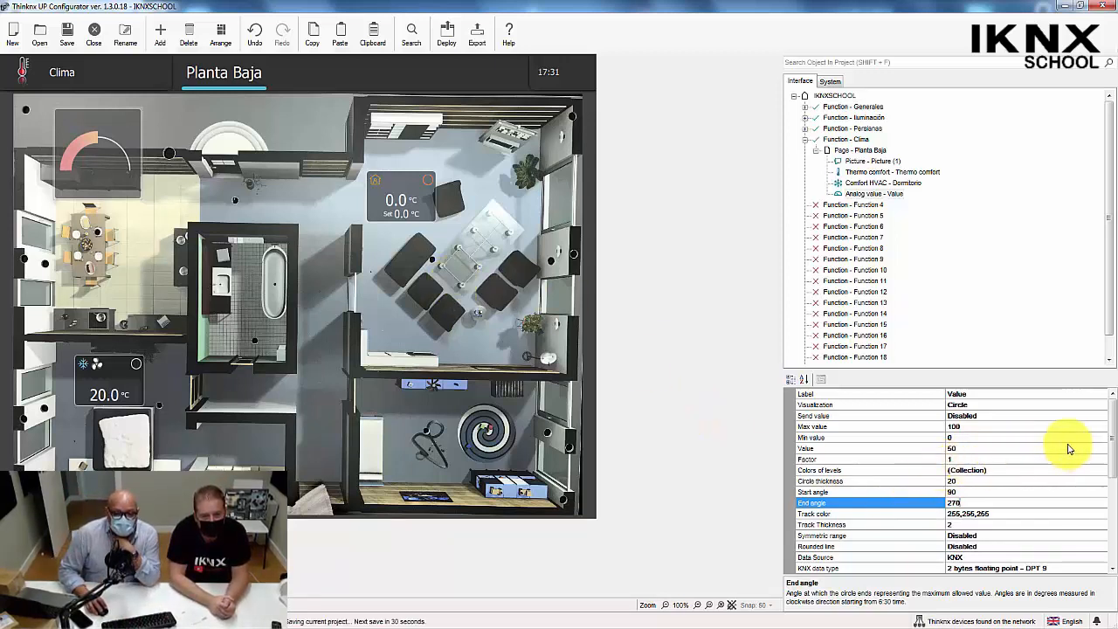
# Set the analog value object's maximum value to 32 and its minimum value to 17.
pyautogui.click(892, 426)
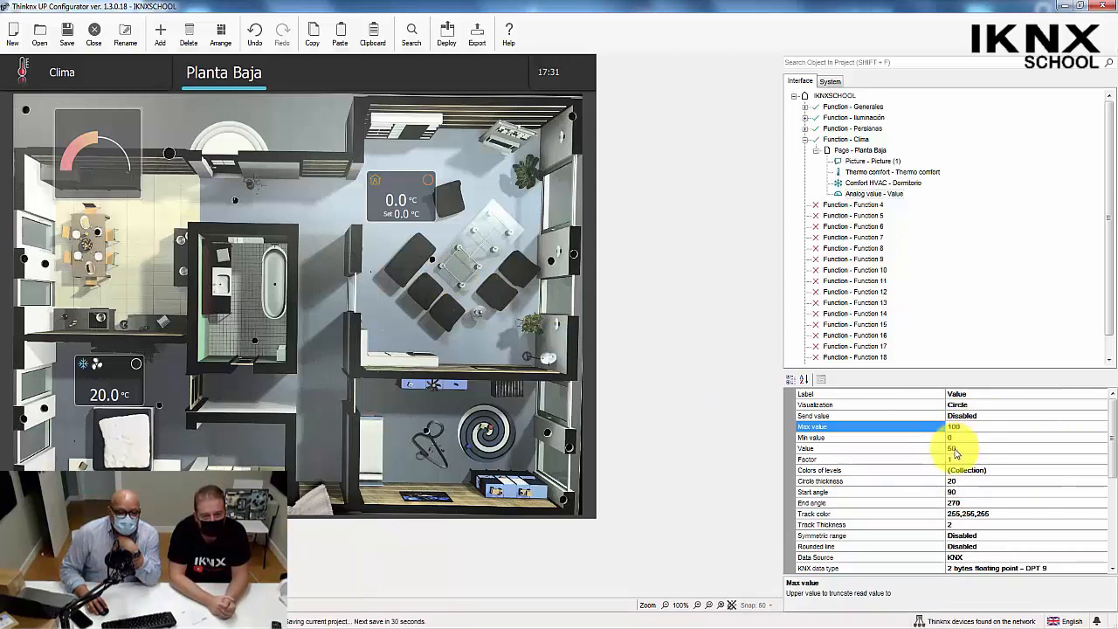
pyautogui.click(975, 427)
pyautogui.moveTo(975, 427); pyautogui.dragTo(937, 428)
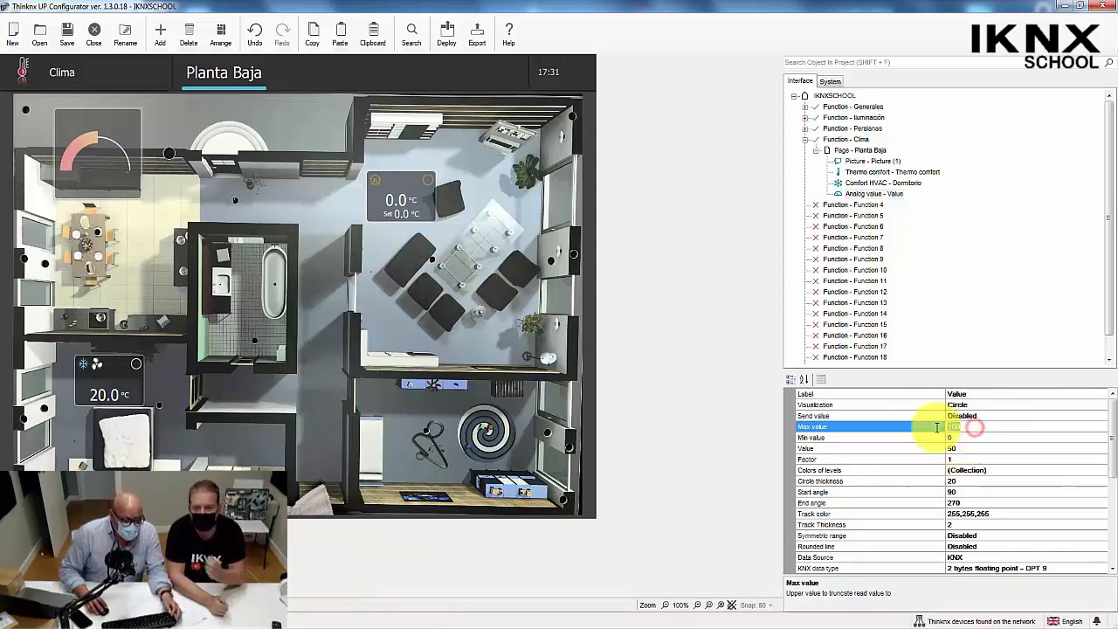
pyautogui.write('32')
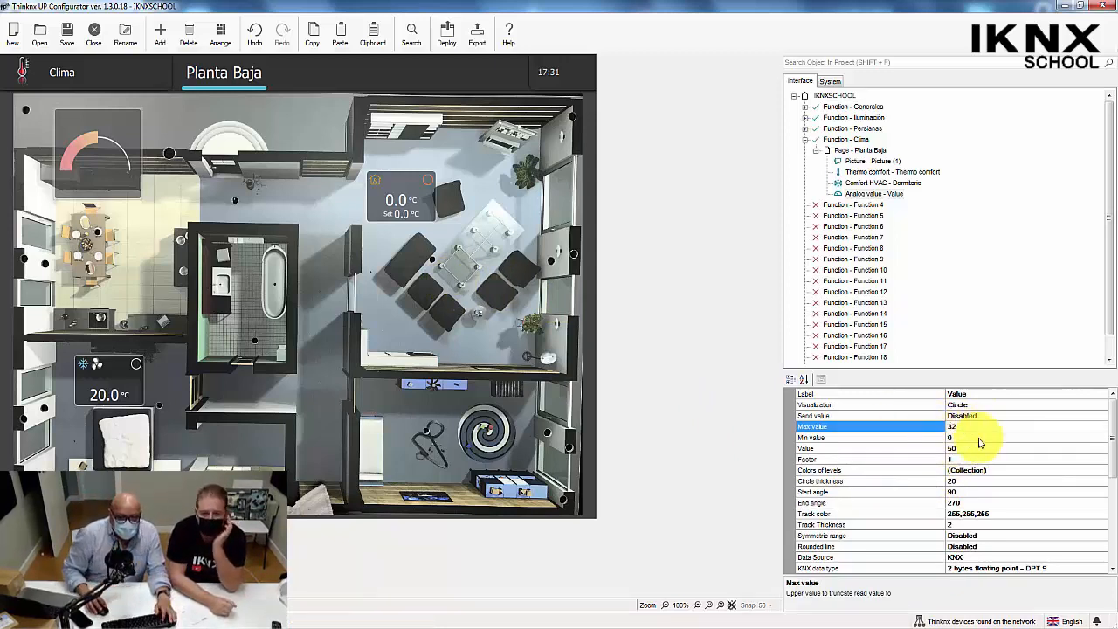
pyautogui.click(970, 438)
pyautogui.moveTo(970, 438); pyautogui.dragTo(933, 440)
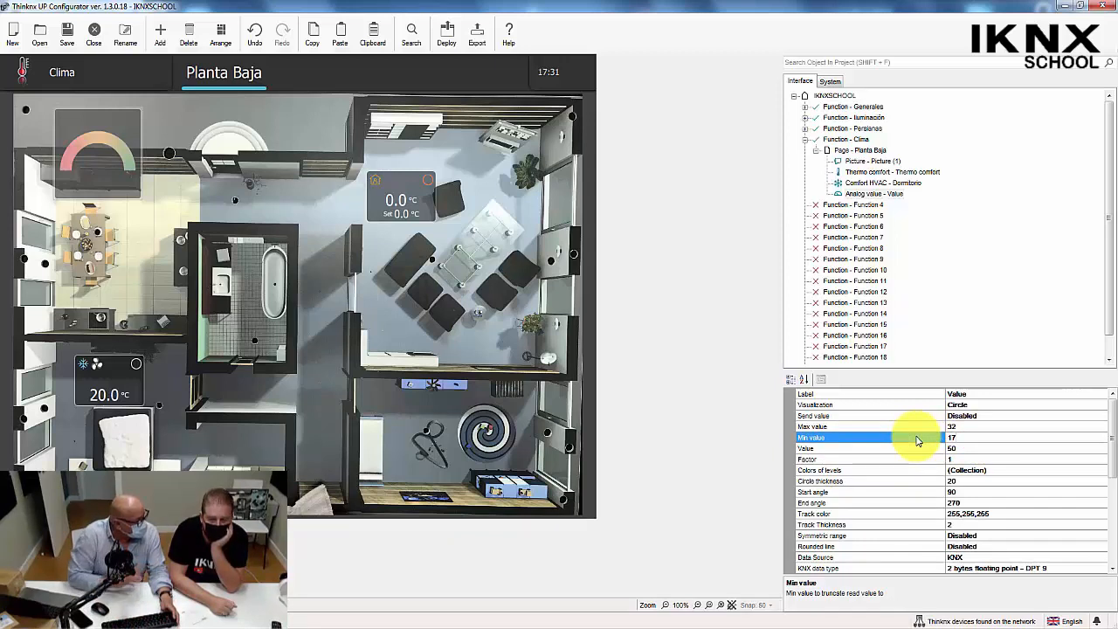
# Enable Send value for the analog value object after checking its Value group setting.
pyautogui.click(803, 416)
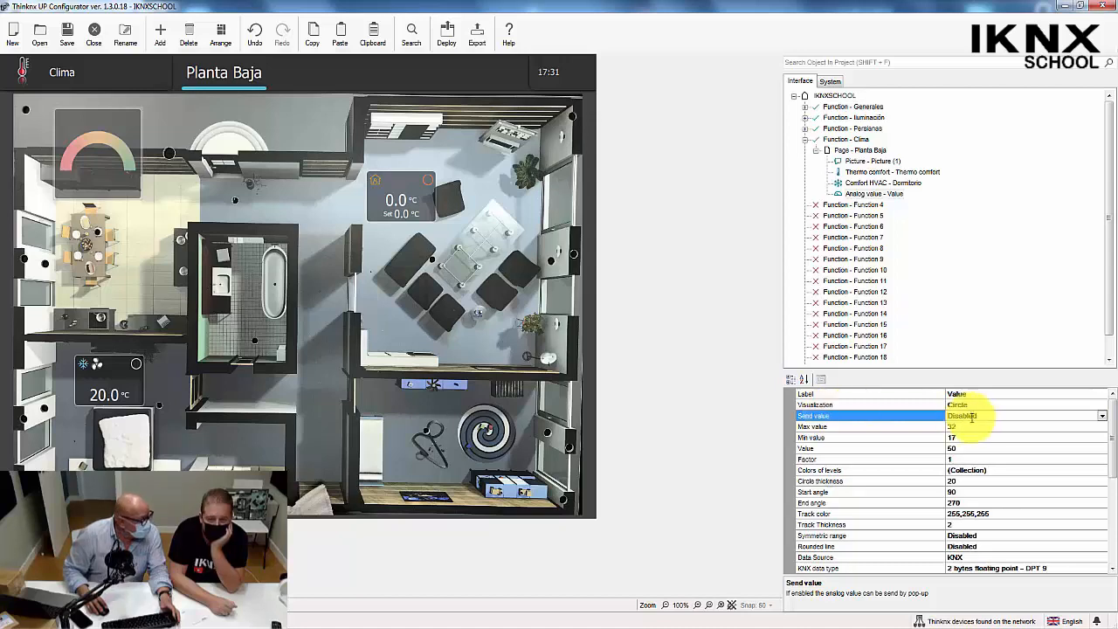
pyautogui.scroll(-2, 1098, 463)
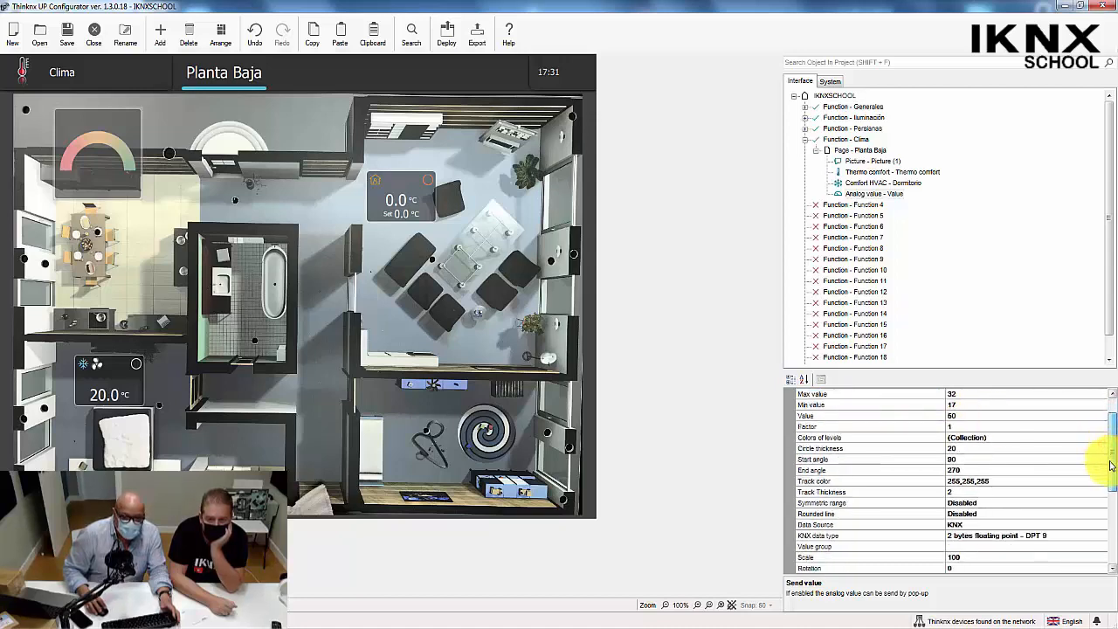
pyautogui.click(813, 536)
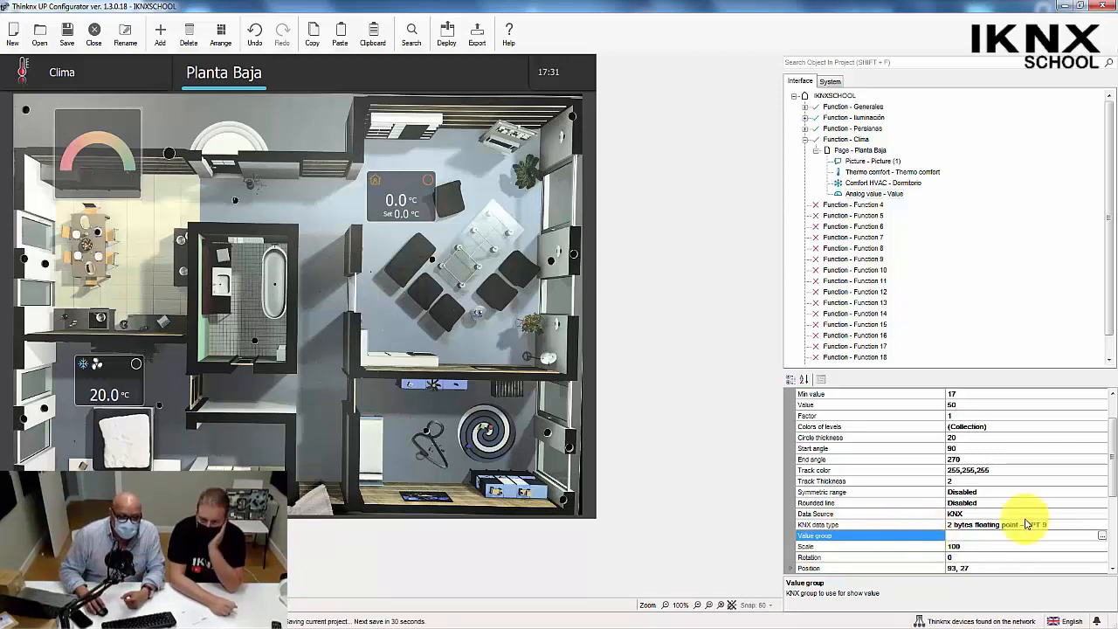
pyautogui.scroll(2, 1114, 476)
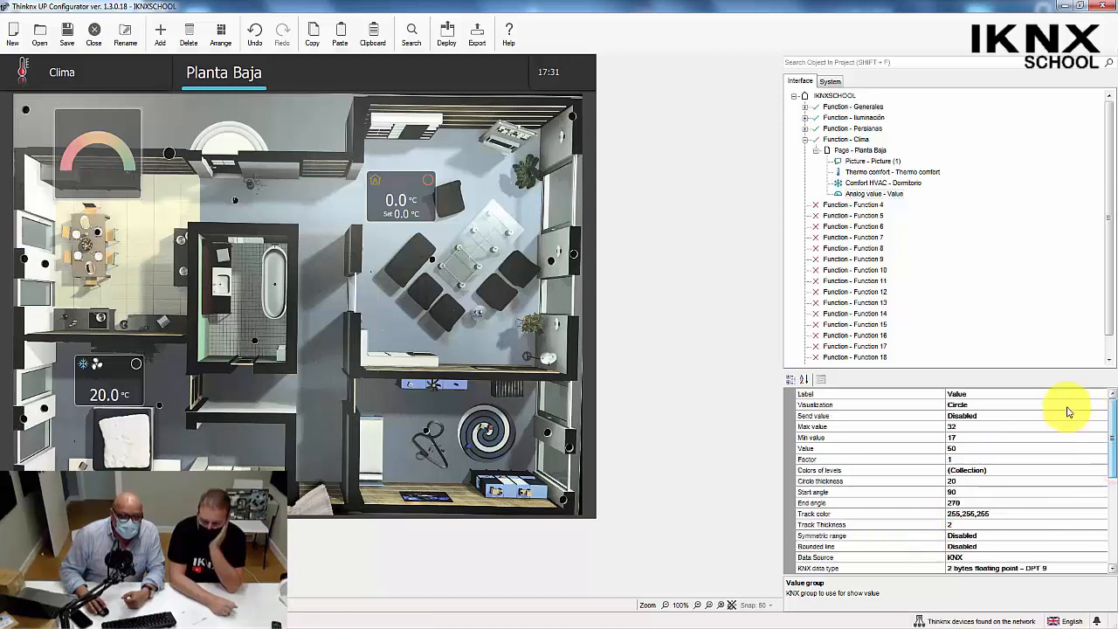
pyautogui.click(808, 416)
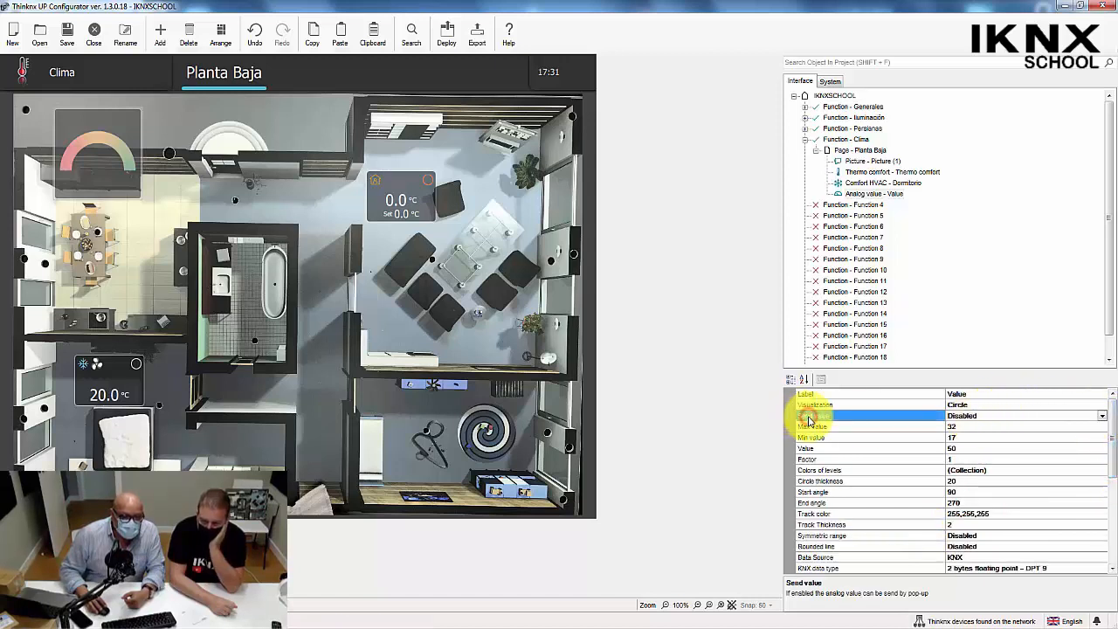
pyautogui.doubleClick(808, 419)
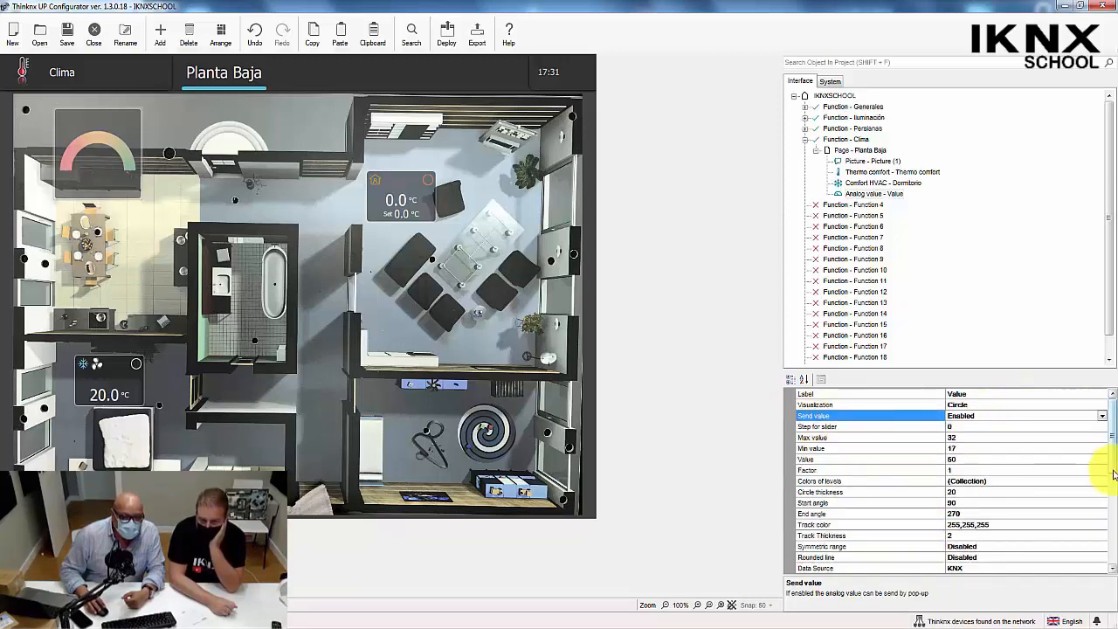
# Review the analog value object's Value send group, Value group and the available KNX data types.
pyautogui.scroll(-5, 1113, 475)
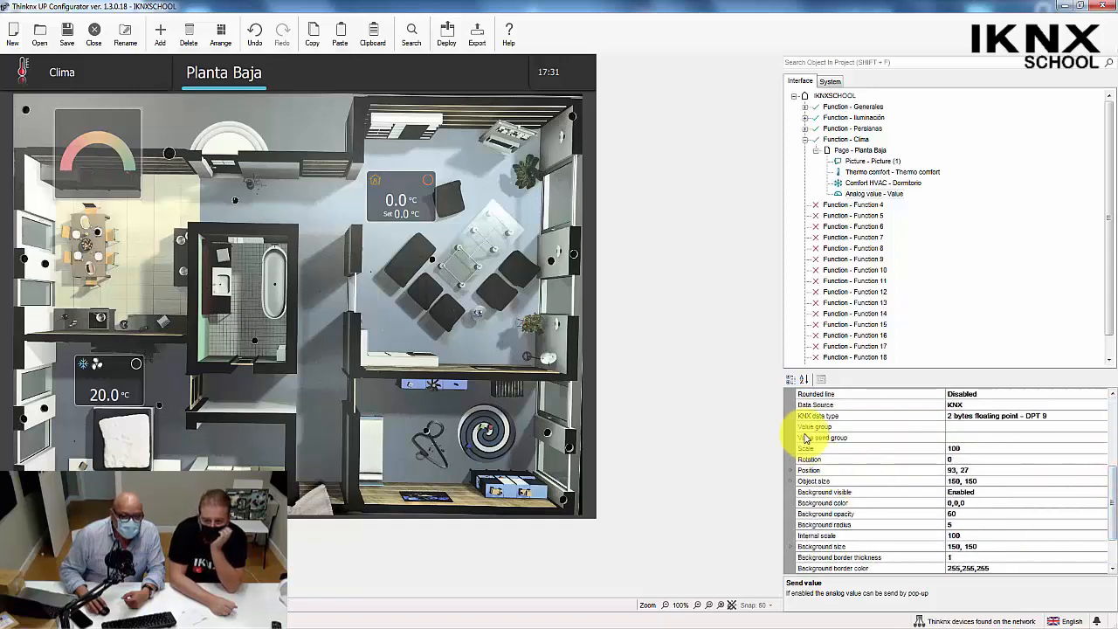
pyautogui.click(805, 438)
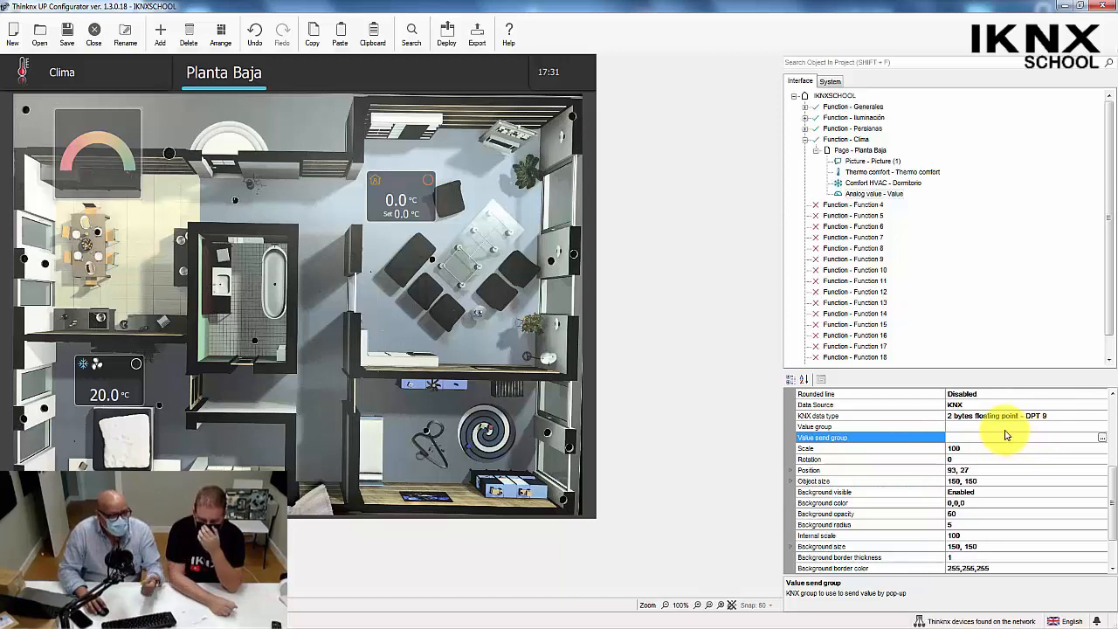
pyautogui.click(909, 427)
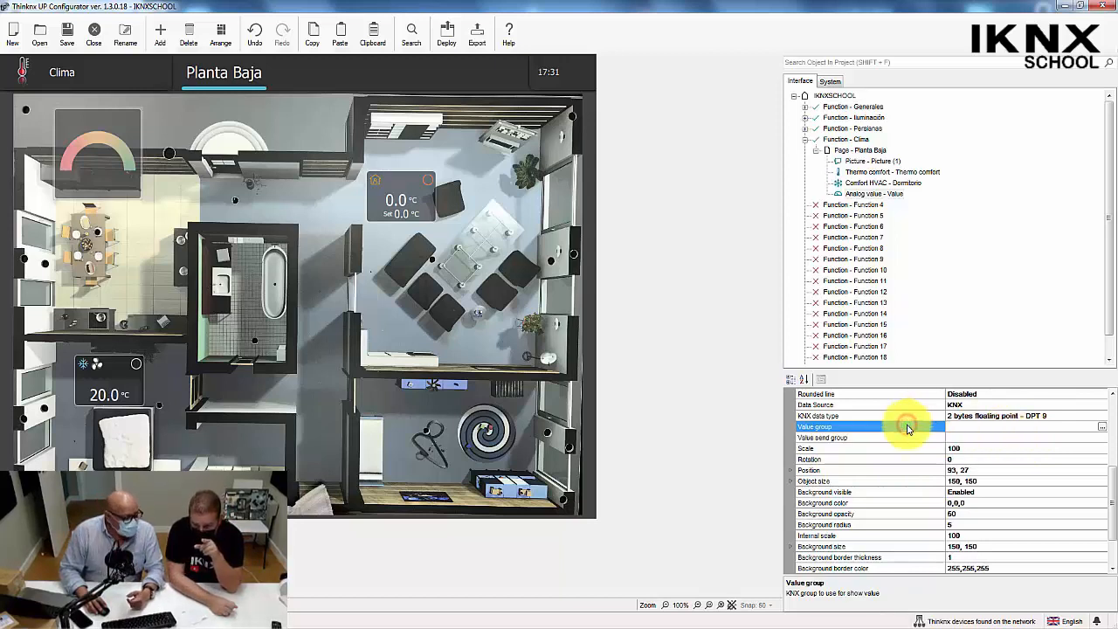
pyautogui.click(1019, 417)
pyautogui.click(1101, 417)
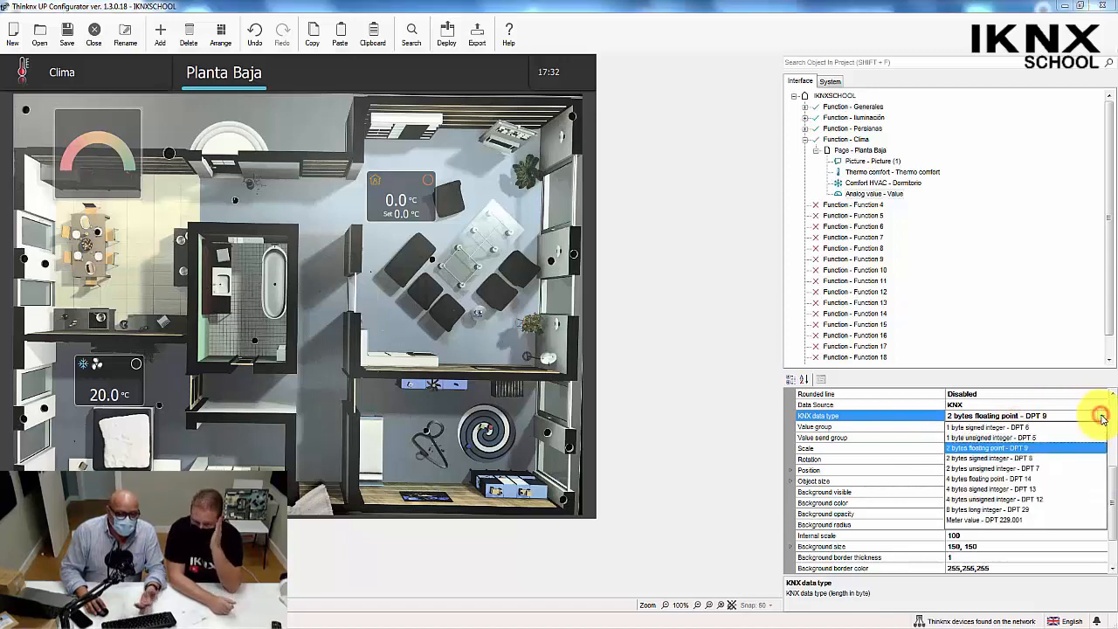
pyautogui.click(1102, 417)
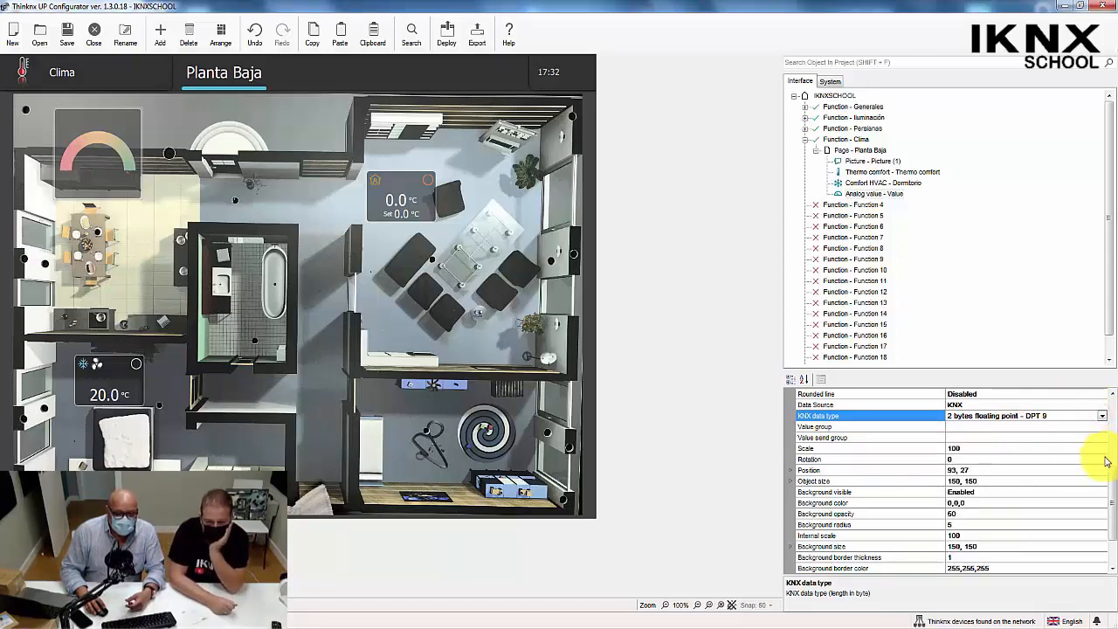
# Check the analog value object's Step for slider setting.
pyautogui.moveTo(1114, 453); pyautogui.dragTo(1115, 424)
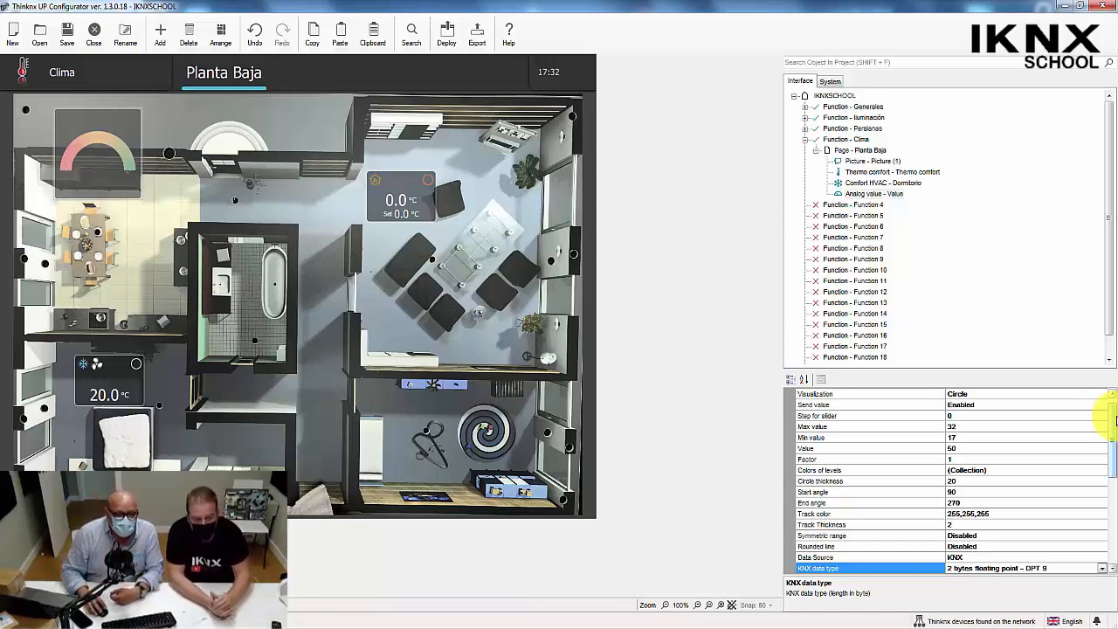
pyautogui.click(838, 417)
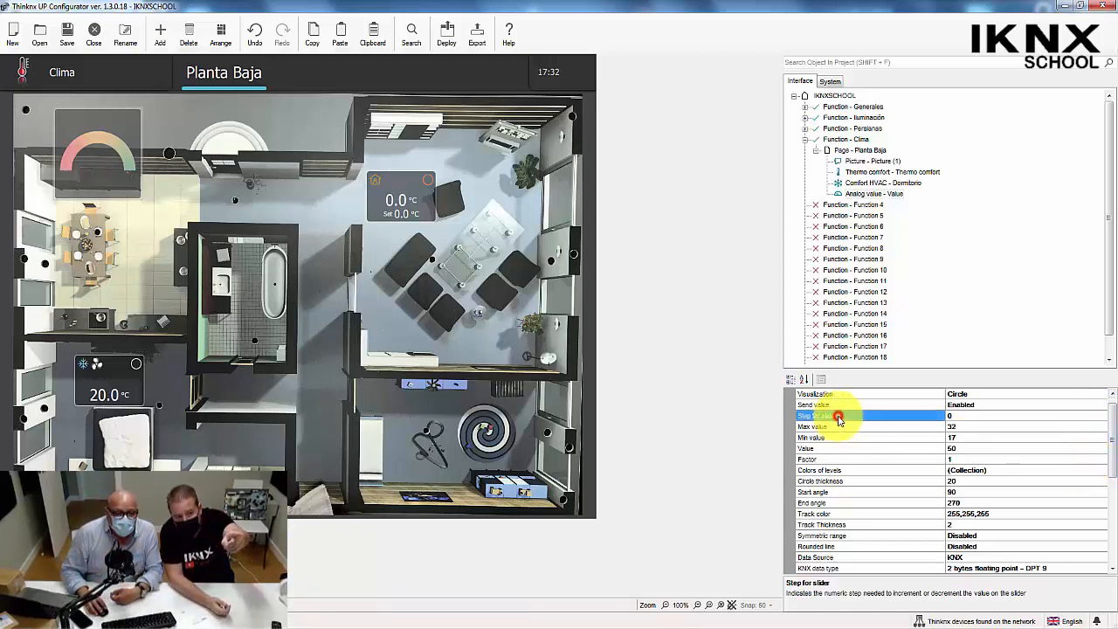
pyautogui.click(959, 417)
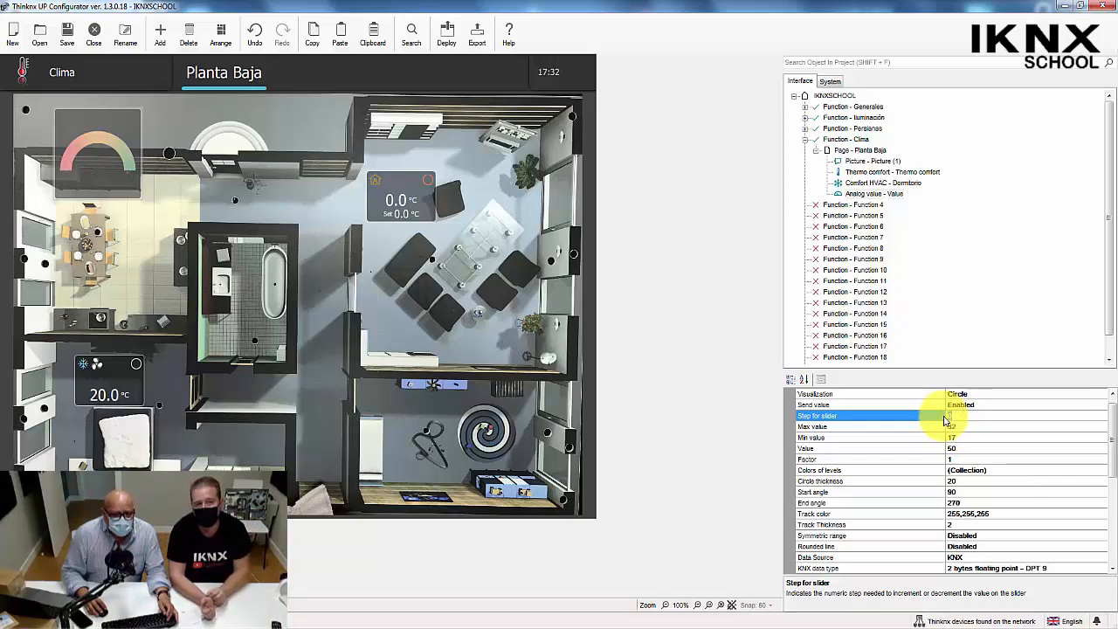
# Add a trial level in the Colors of levels collection, examine its Color and Value properties, and discard it.
pyautogui.click(975, 470)
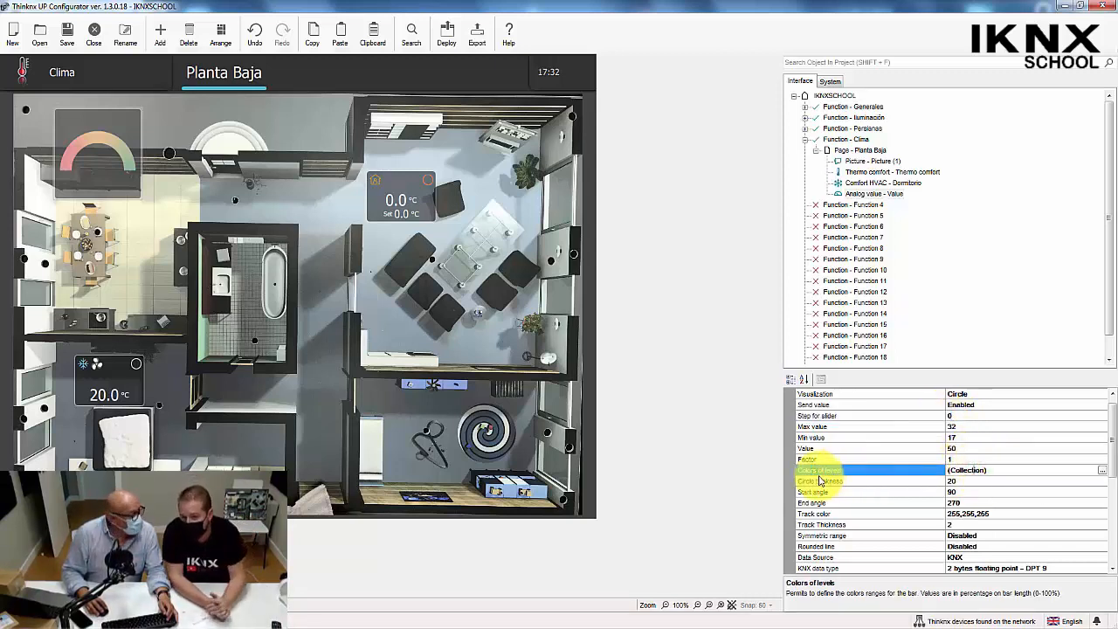
pyautogui.click(1102, 472)
pyautogui.click(375, 439)
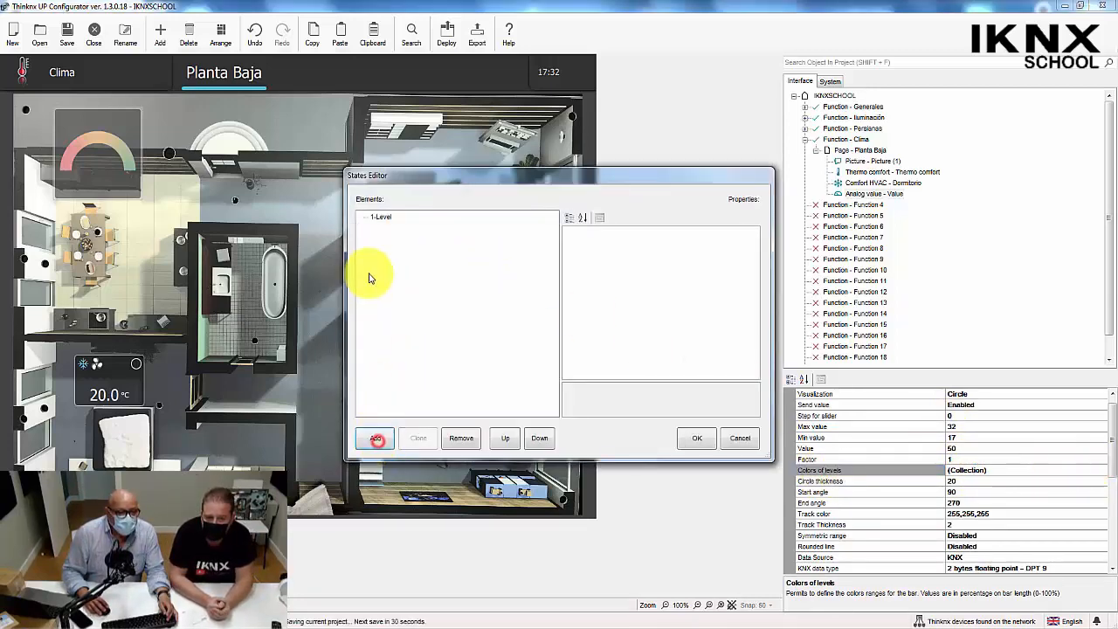
pyautogui.click(389, 218)
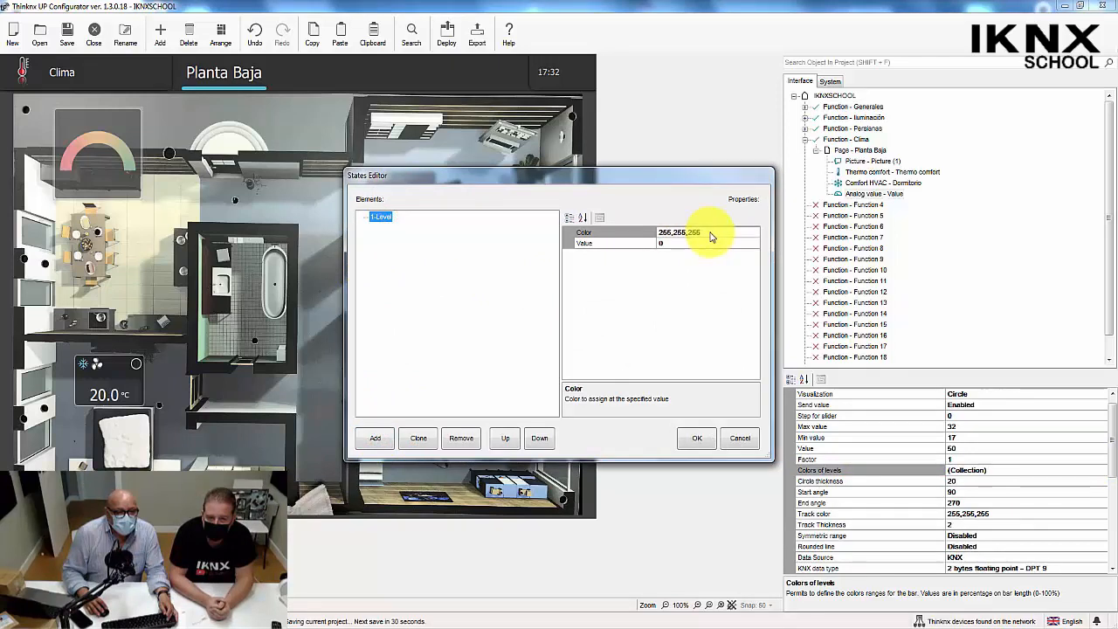
pyautogui.click(678, 243)
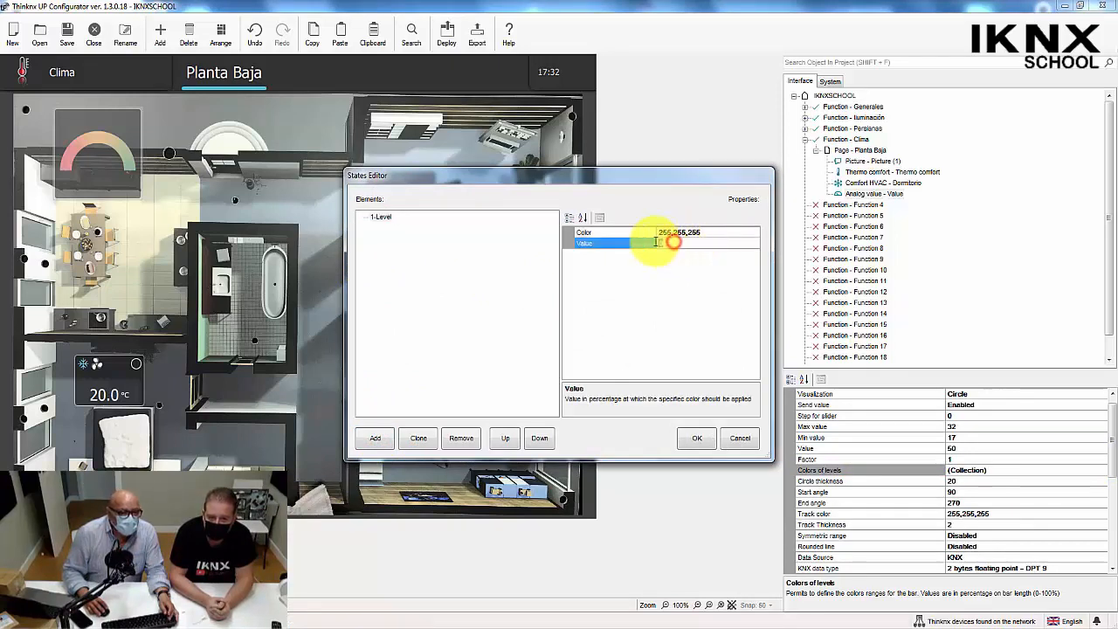
pyautogui.click(657, 243)
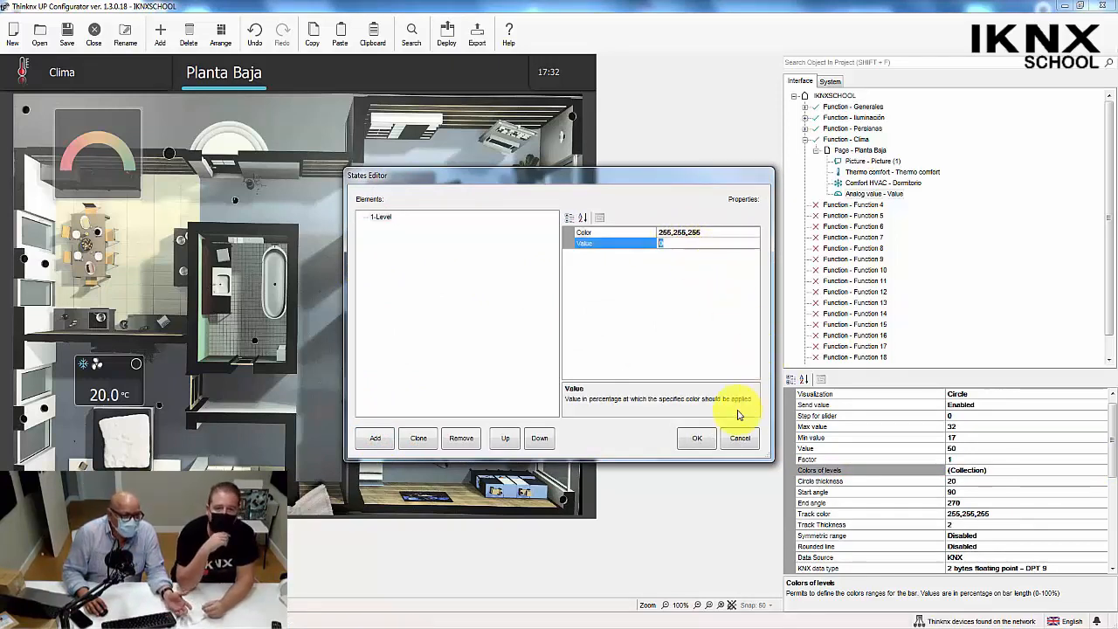
pyautogui.click(743, 438)
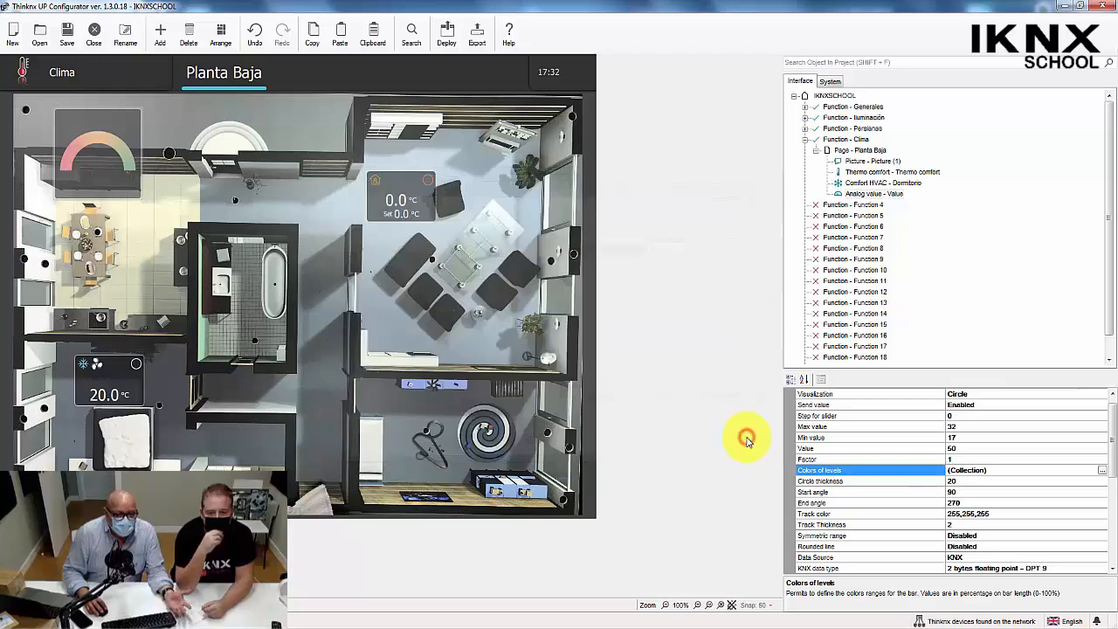
# Set the analog value object's circle thickness to 10.
pyautogui.click(848, 482)
pyautogui.moveTo(969, 481); pyautogui.dragTo(939, 482)
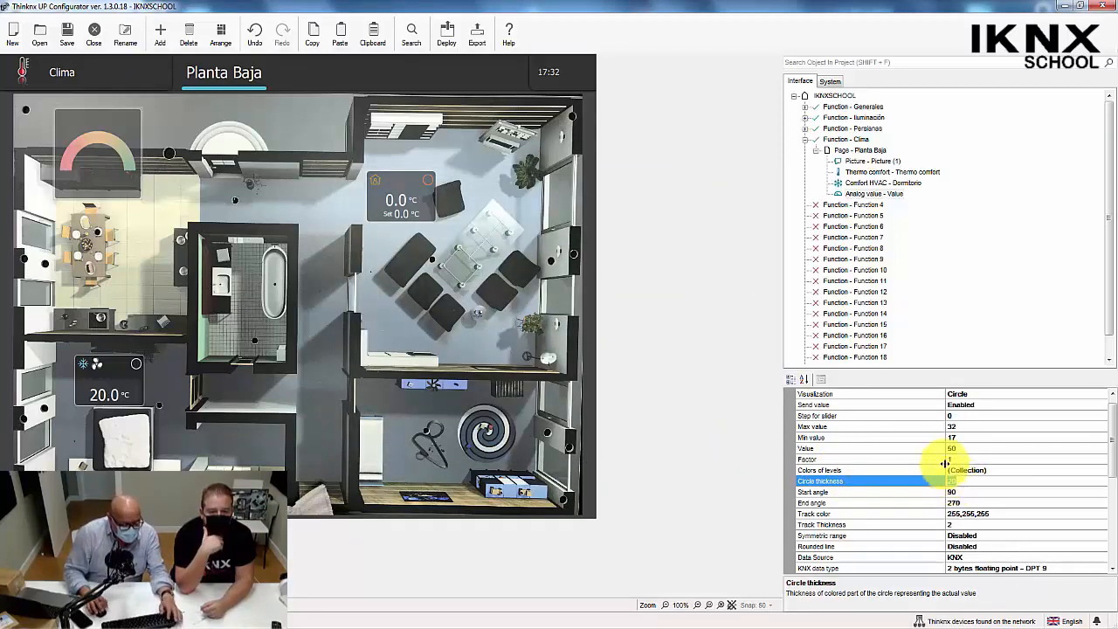
pyautogui.write('1')
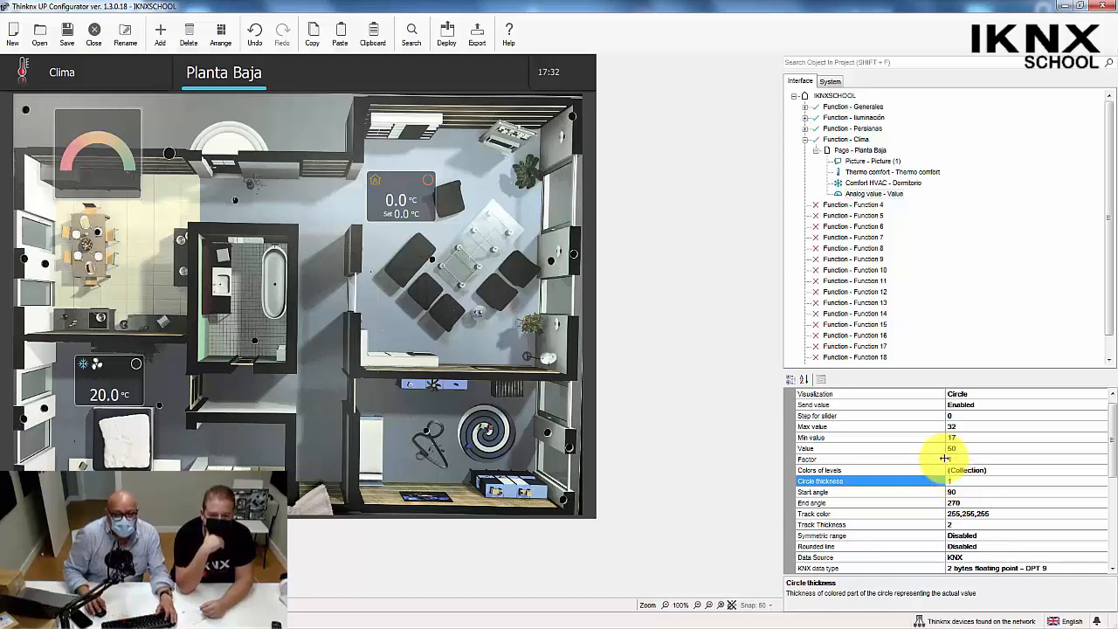
pyautogui.press('Return')
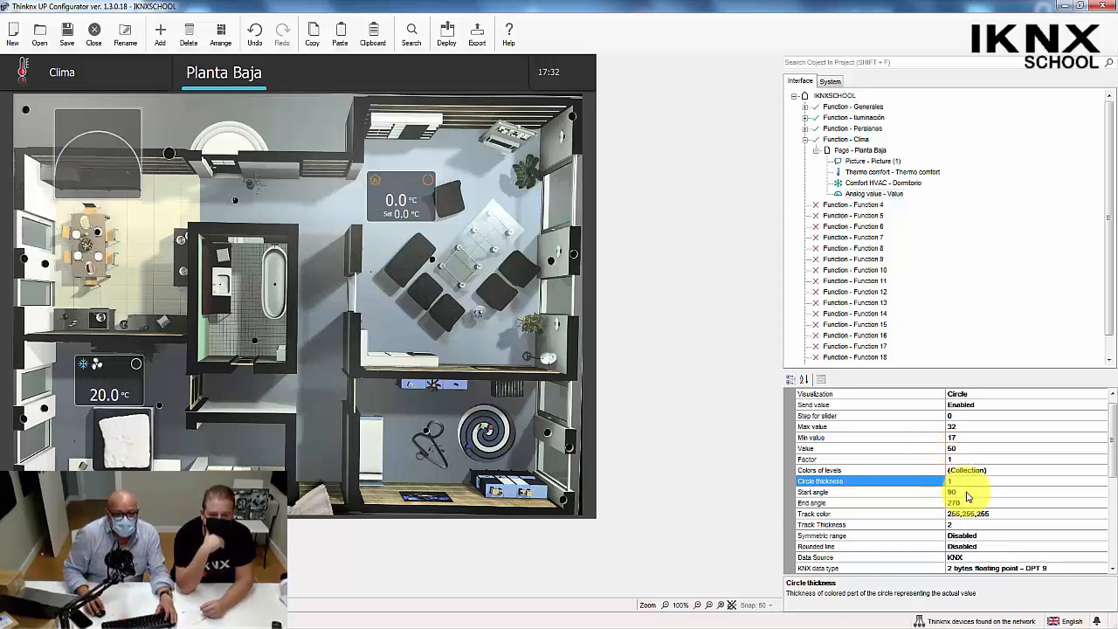
pyautogui.click(953, 480)
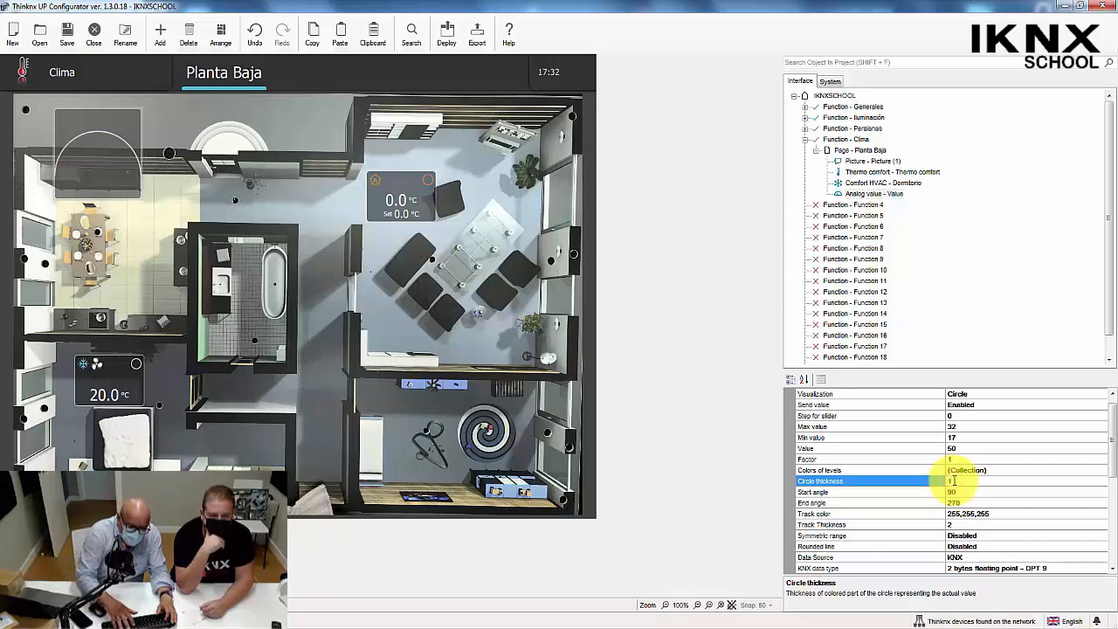
pyautogui.write('0')
pyautogui.click(838, 491)
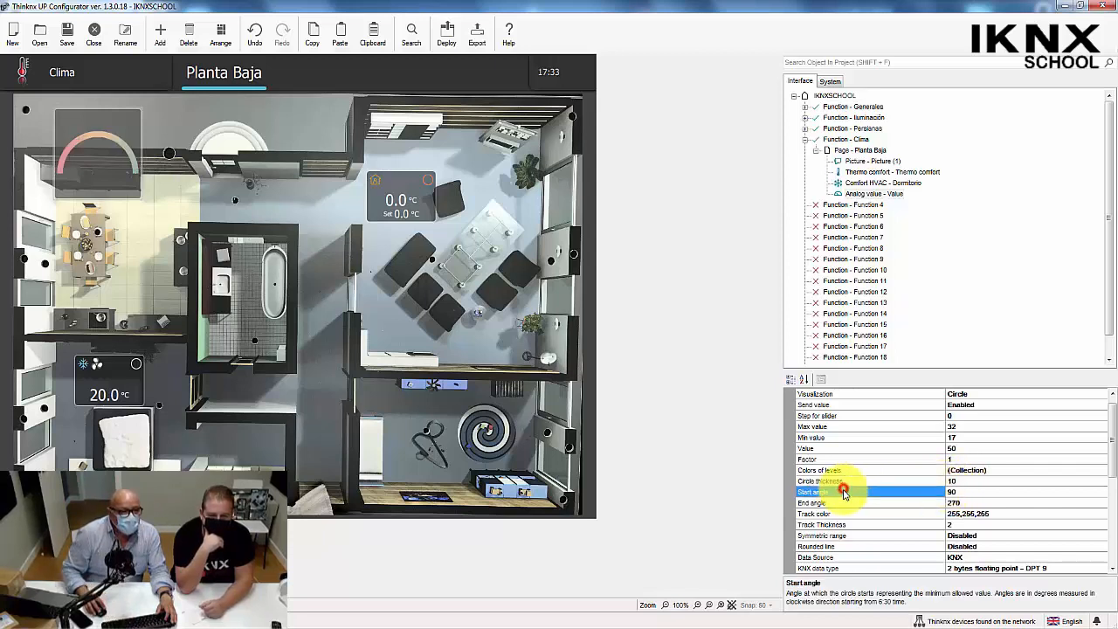
# Check the Track Thickness setting and enable Rounded line for the analog value object's circle.
pyautogui.click(893, 523)
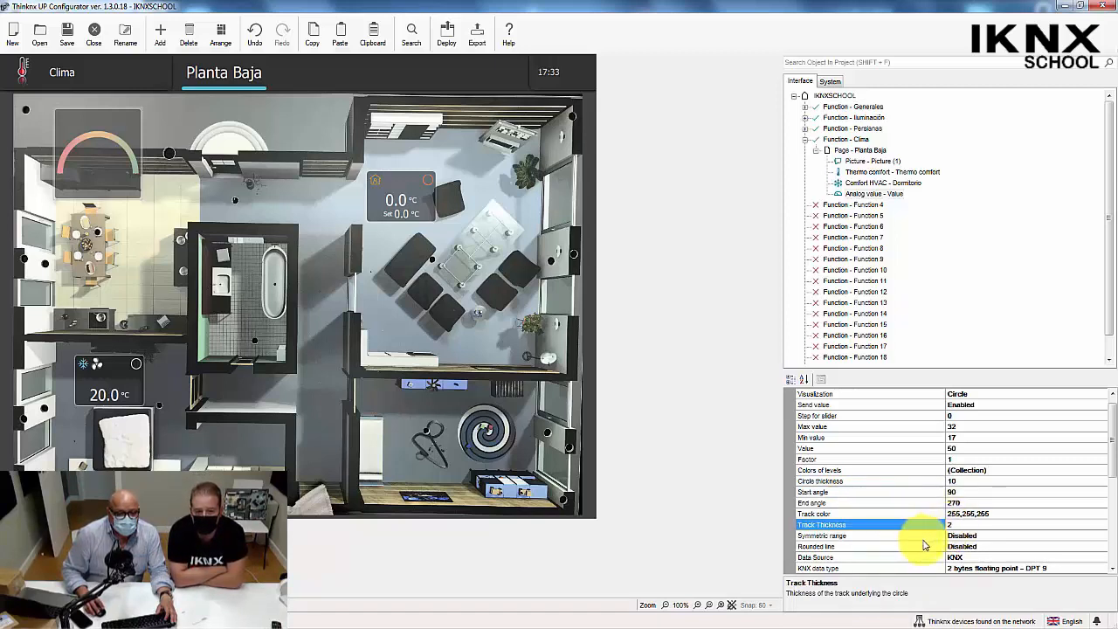
pyautogui.click(925, 545)
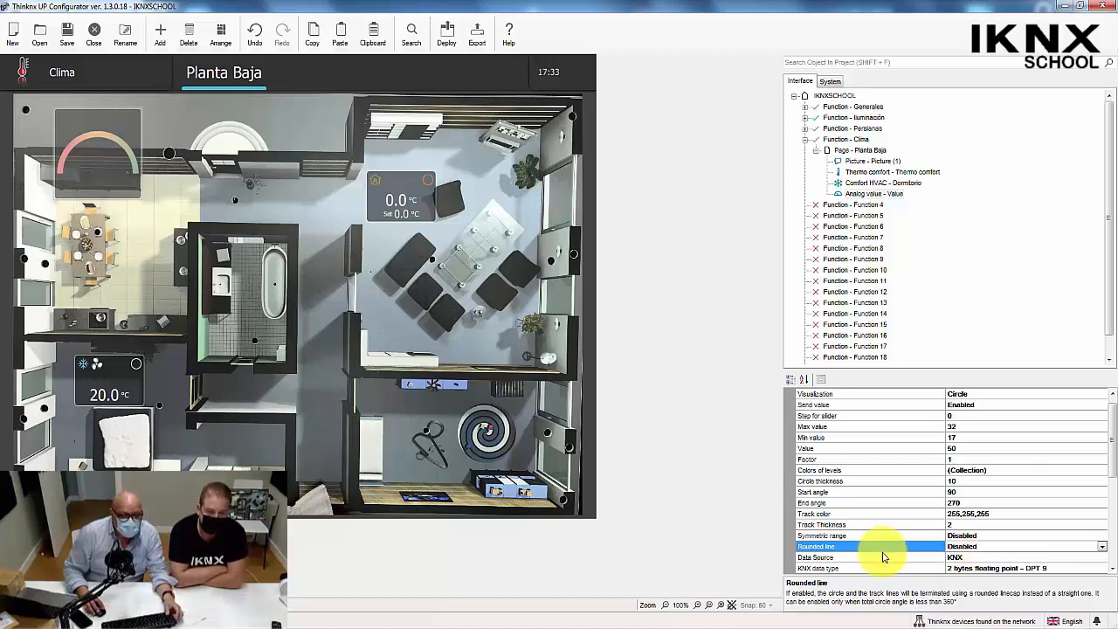
pyautogui.click(1103, 550)
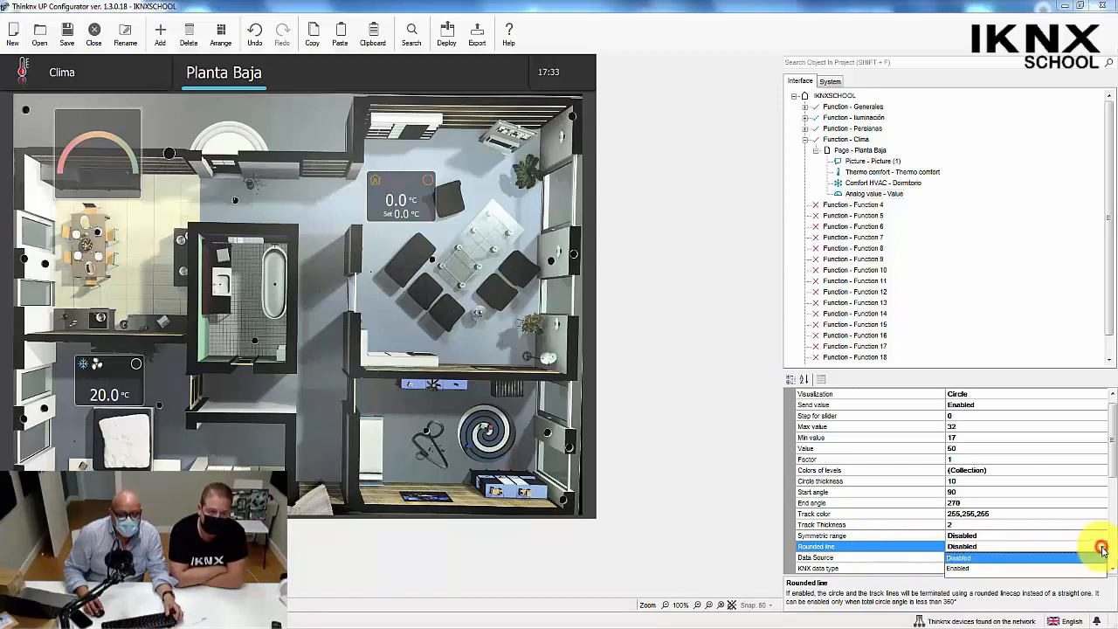
pyautogui.click(964, 568)
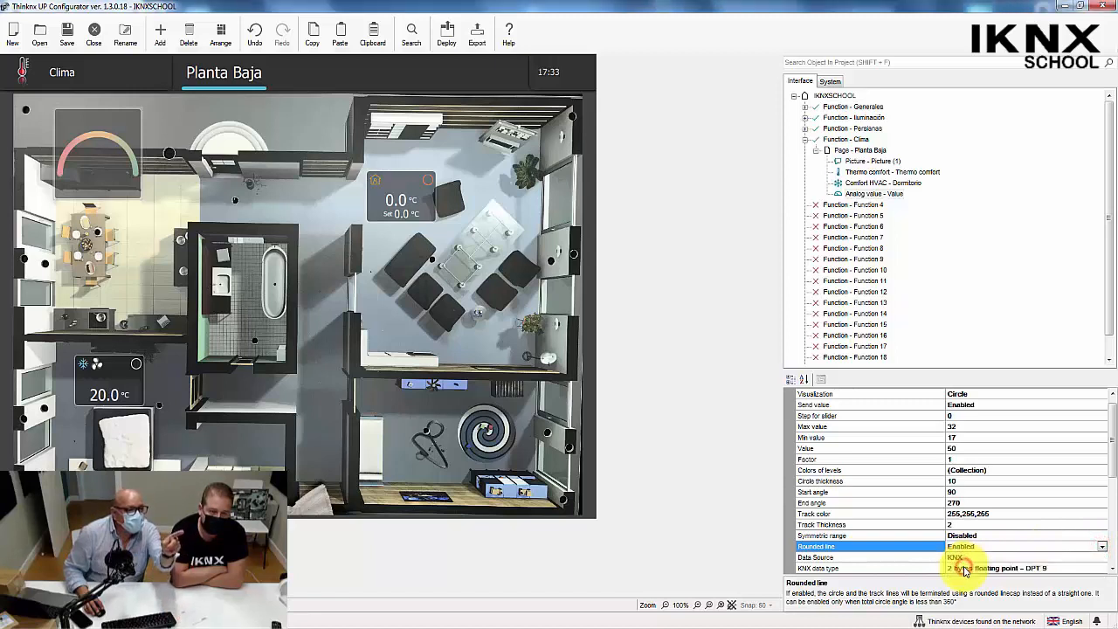
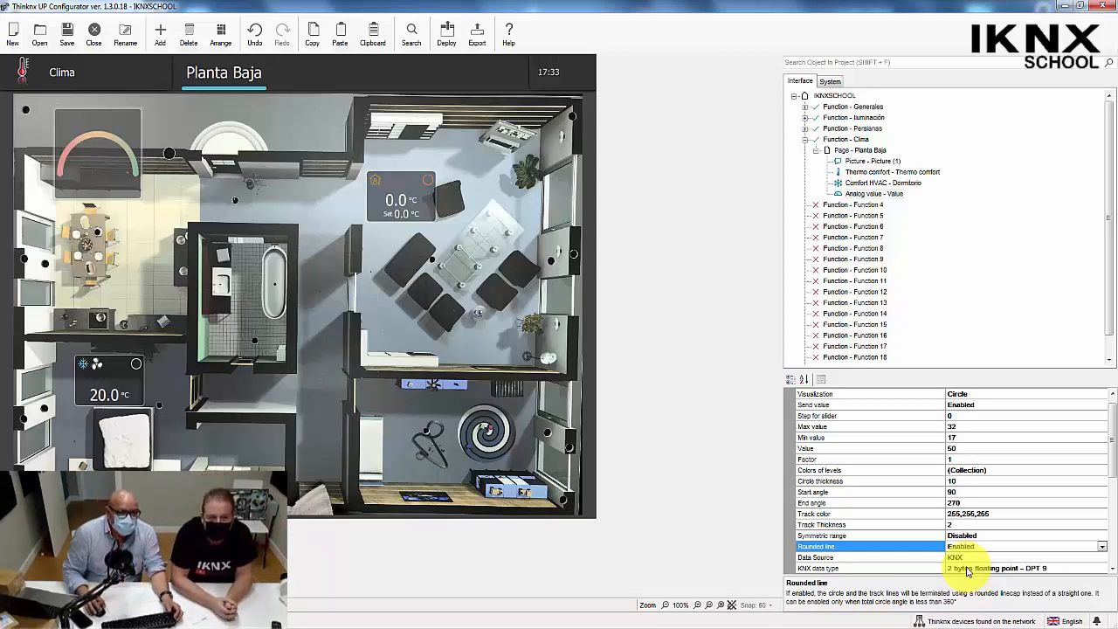
# Reposition the circular analog value slightly higher over the kitchen area of the Clima floor plan.
pyautogui.moveTo(111, 150)
pyautogui.mouseDown()
pyautogui.moveTo(112, 129)
pyautogui.moveTo(111, 142)
pyautogui.mouseUp()
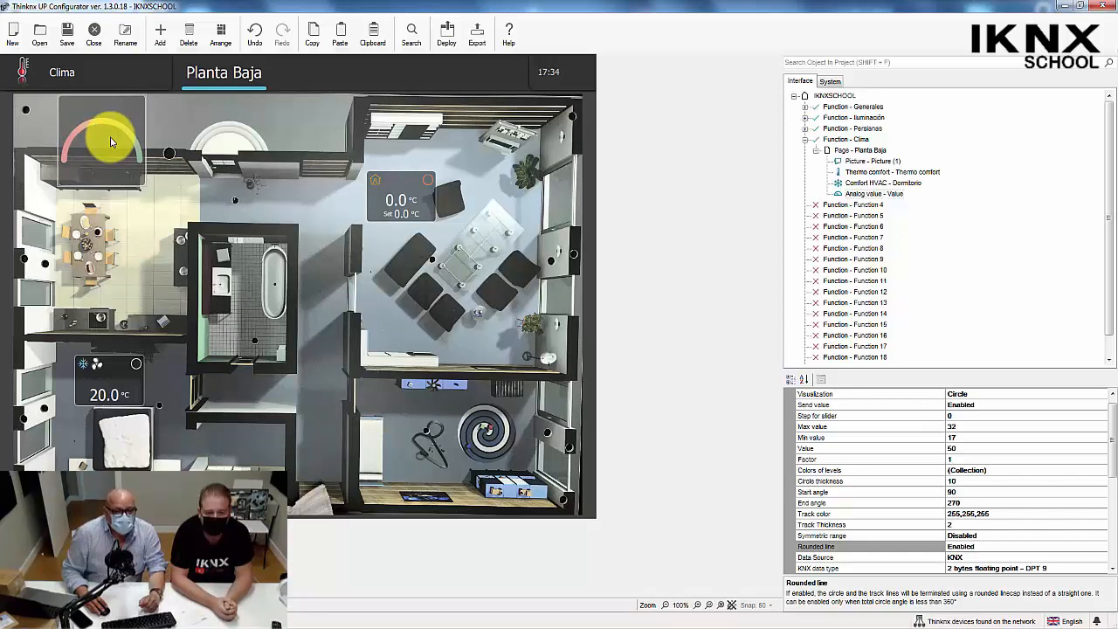
pyautogui.moveTo(1113, 436); pyautogui.dragTo(1115, 424)
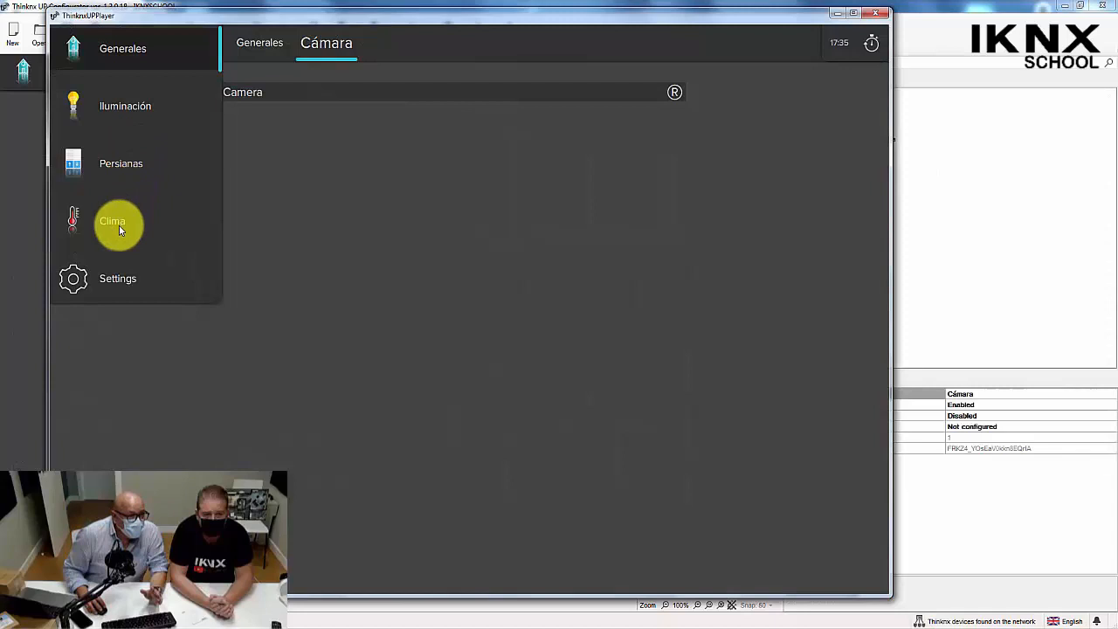
# In ThinknxUPPlayer, open Clima's Thermo comfort control and try the Comfort, Standby and Night modes, ending on the schedule mode.
pyautogui.click(119, 225)
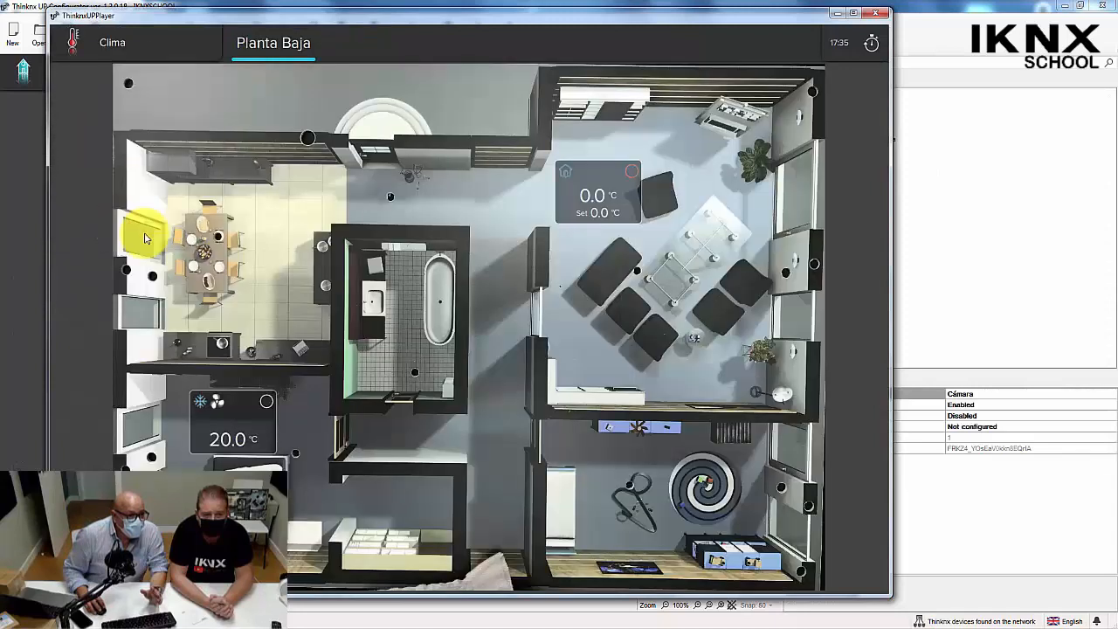
pyautogui.click(592, 194)
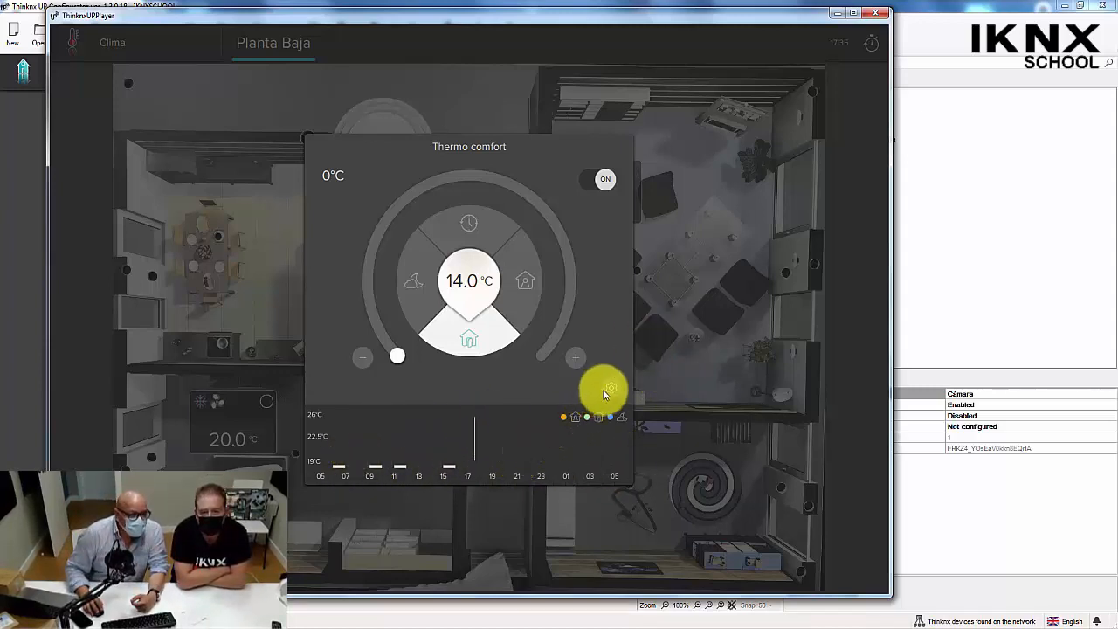
pyautogui.click(518, 282)
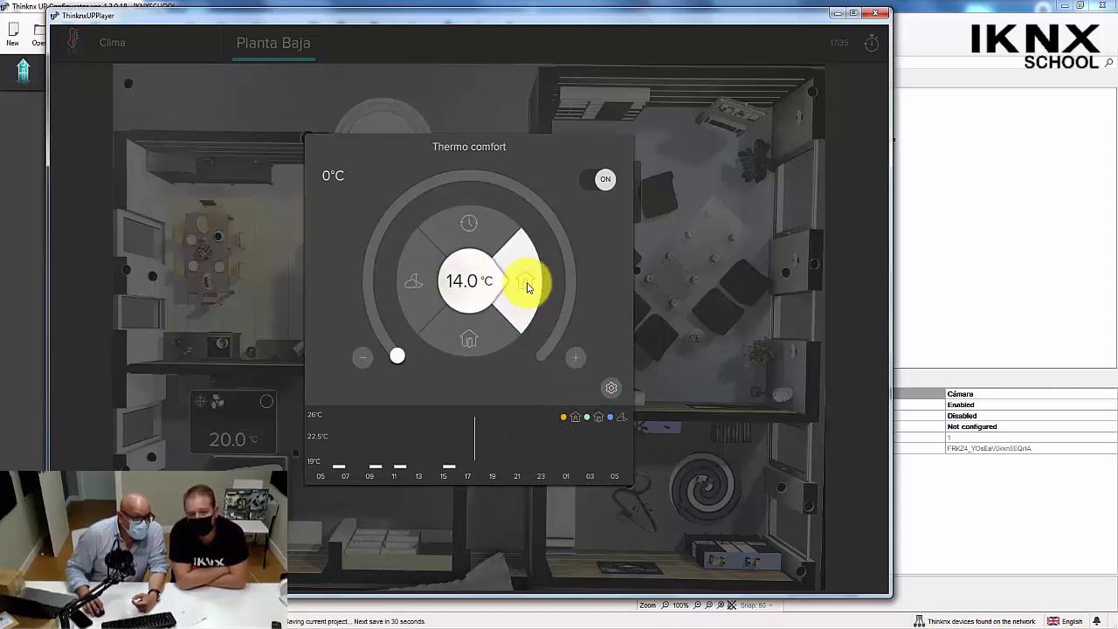
pyautogui.click(470, 341)
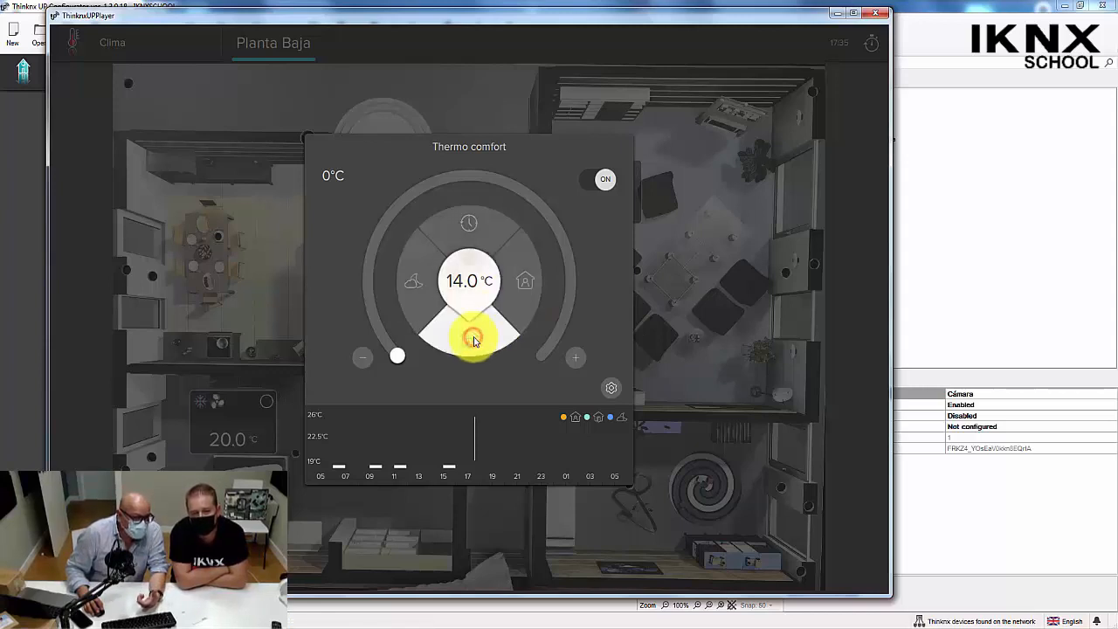
pyautogui.click(417, 287)
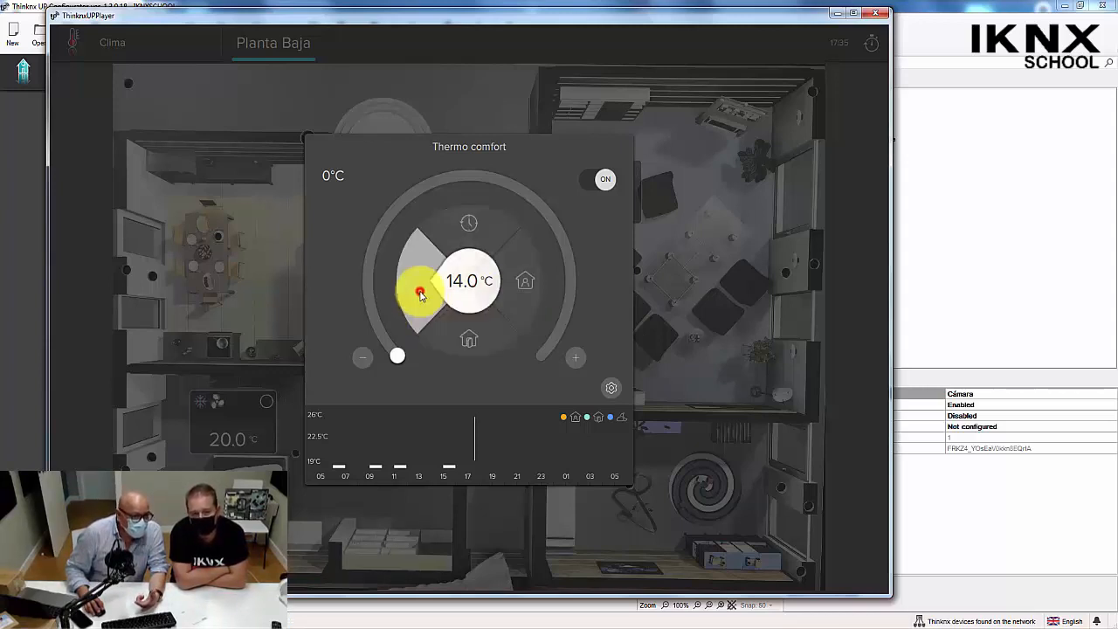
pyautogui.click(465, 229)
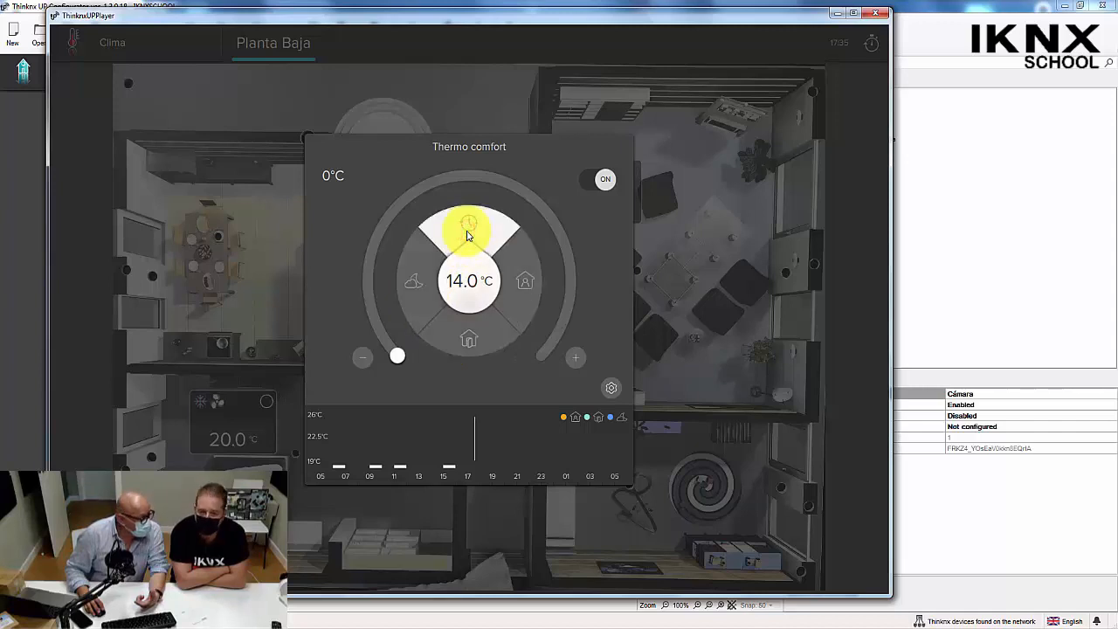
# Unlock Thursday's thermostat schedule and set Comfort for 4:30–10:30 and 17:00–21:30, Standby for 10:30–17:00, and Night otherwise.
pyautogui.click(611, 391)
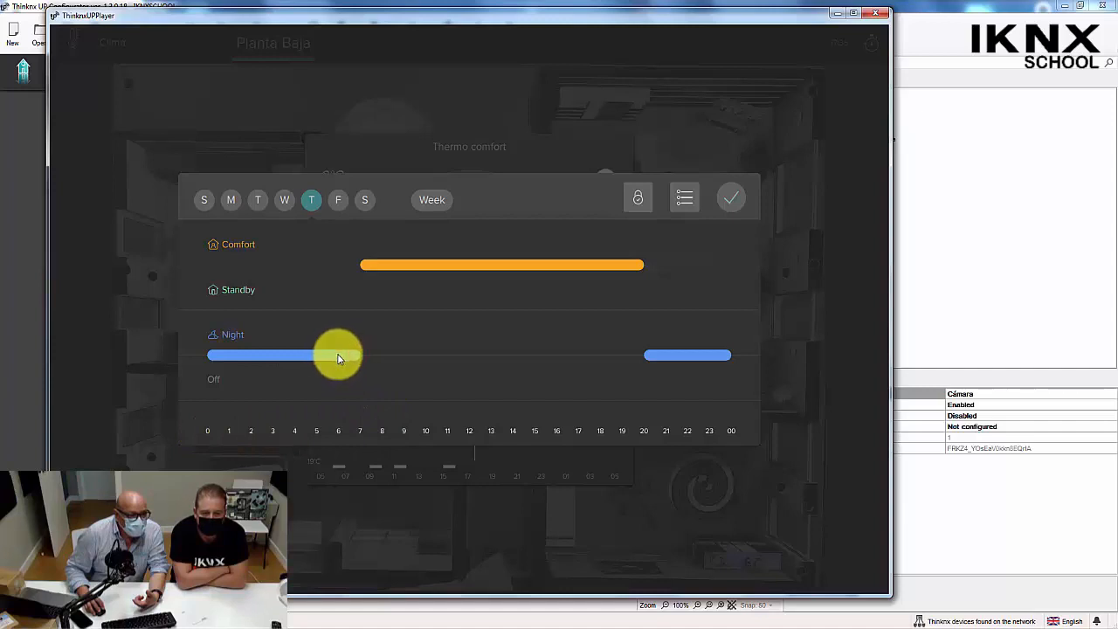
pyautogui.click(638, 202)
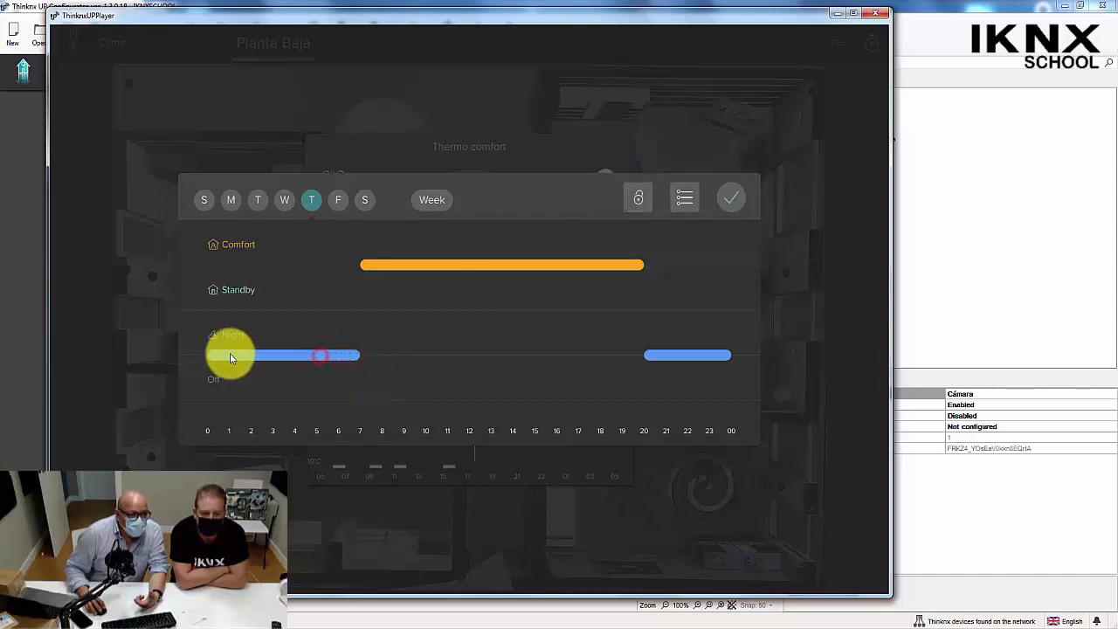
pyautogui.moveTo(367, 260); pyautogui.dragTo(306, 262)
pyautogui.moveTo(642, 264); pyautogui.dragTo(672, 272)
pyautogui.moveTo(447, 353)
pyautogui.mouseDown()
pyautogui.moveTo(481, 356)
pyautogui.moveTo(496, 309)
pyautogui.moveTo(578, 311)
pyautogui.mouseUp()
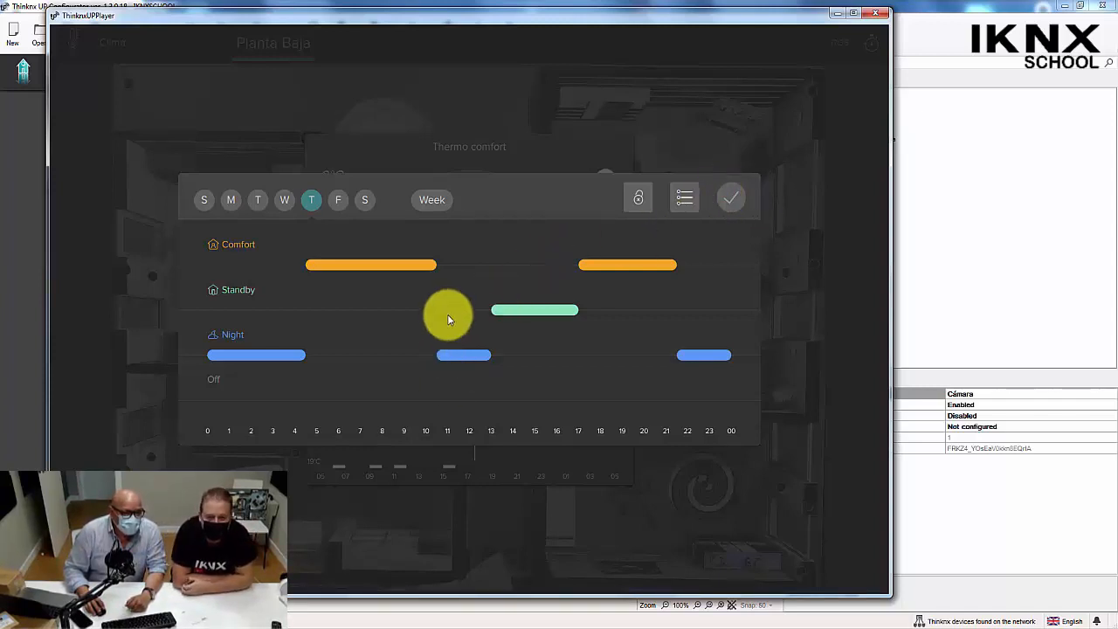
pyautogui.moveTo(441, 310); pyautogui.dragTo(512, 309)
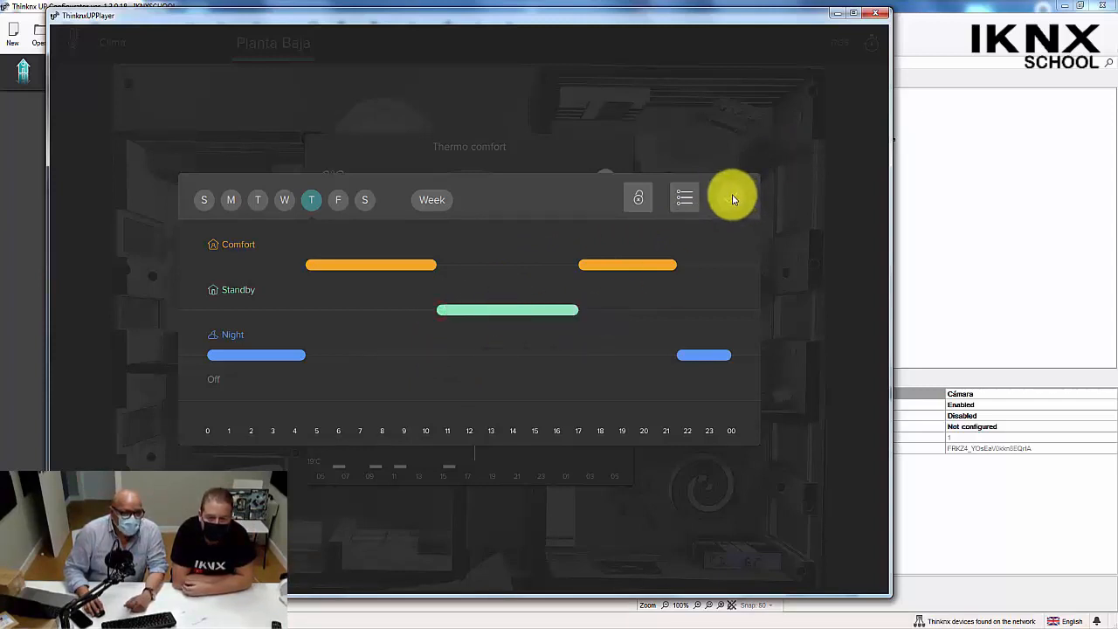
# Examine the schedule's copy and paste options and compare Friday's schedule with Thursday's.
pyautogui.click(688, 199)
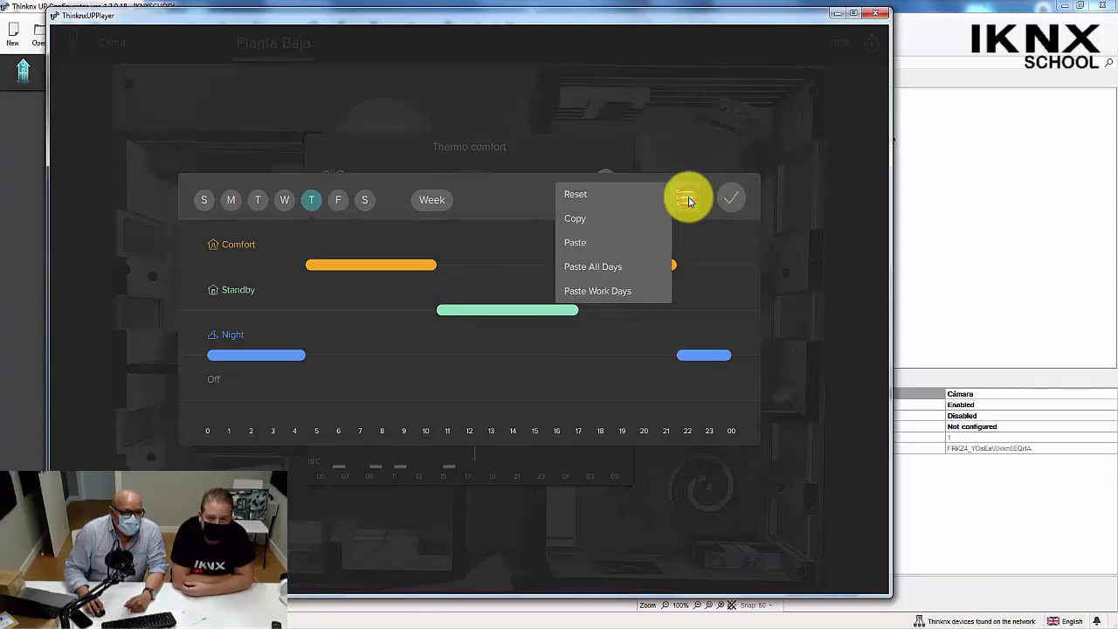
pyautogui.click(514, 206)
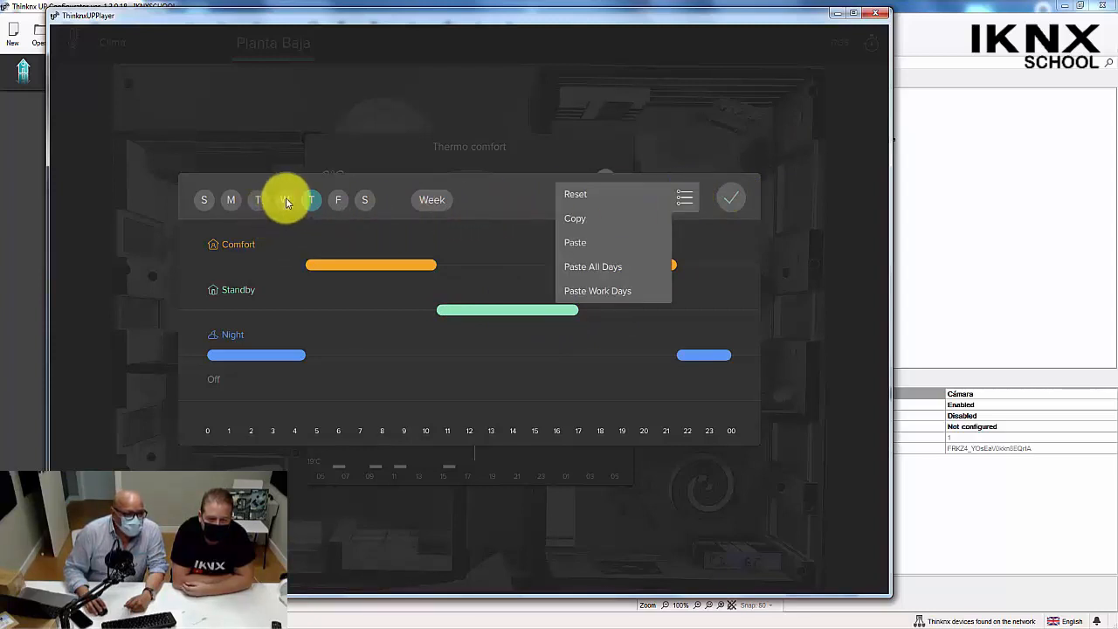
pyautogui.click(309, 201)
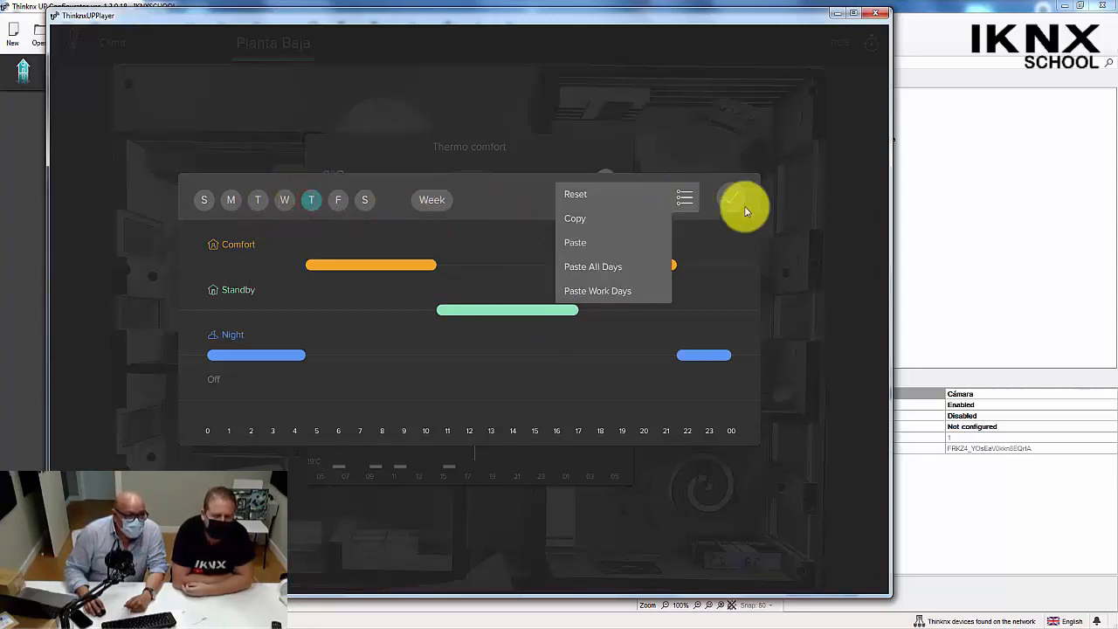
pyautogui.click(684, 196)
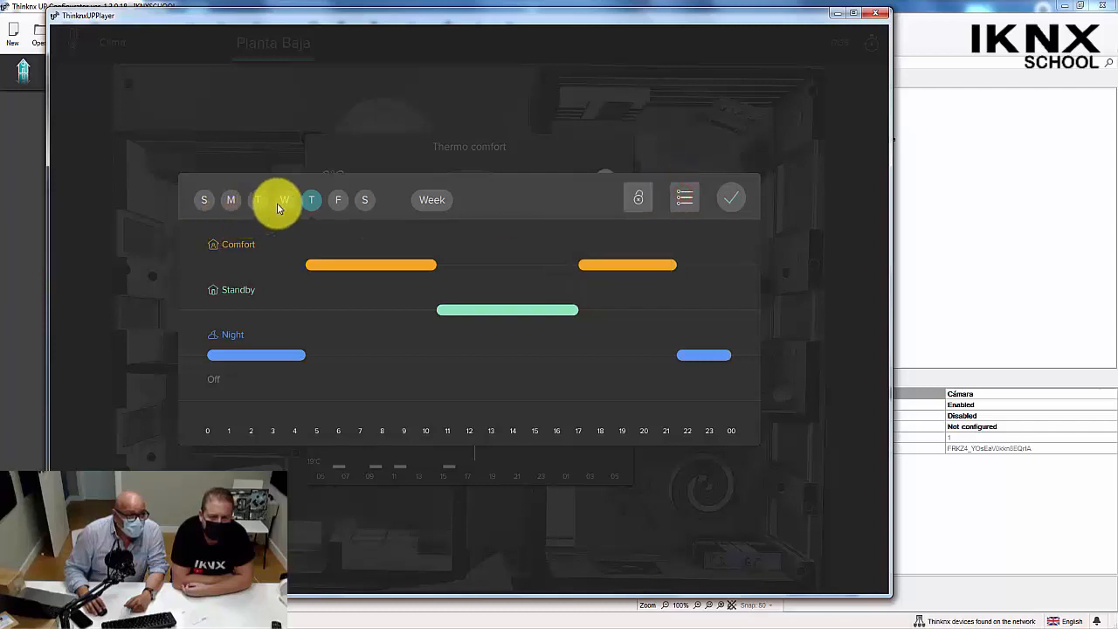
pyautogui.click(339, 201)
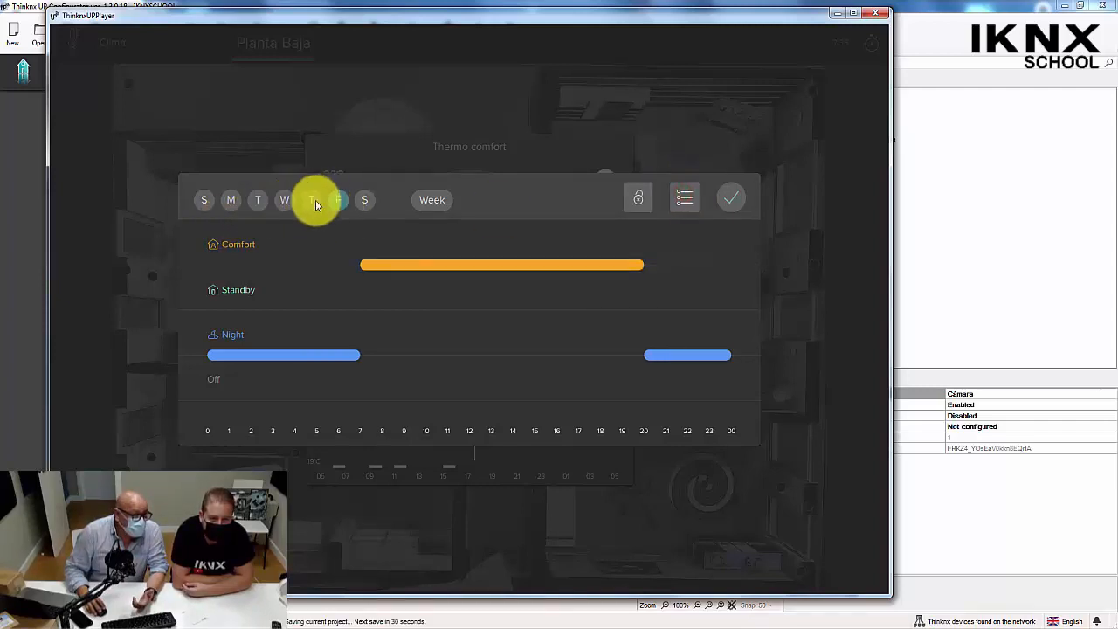
pyautogui.click(314, 201)
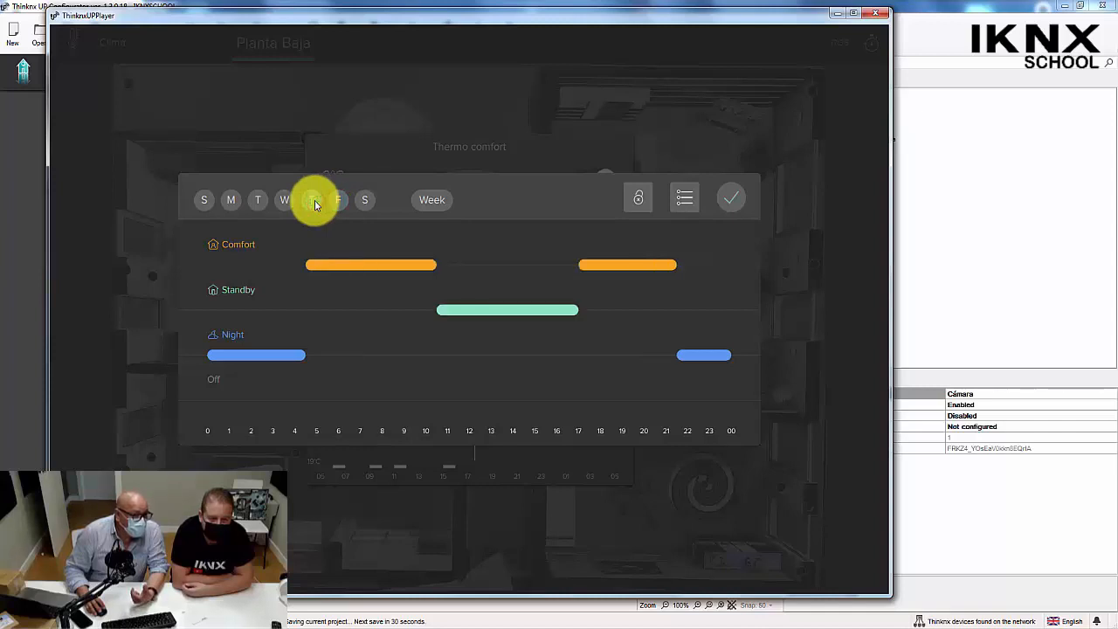
# Copy Thursday's schedule to all days and check it on Friday and Wednesday.
pyautogui.click(684, 197)
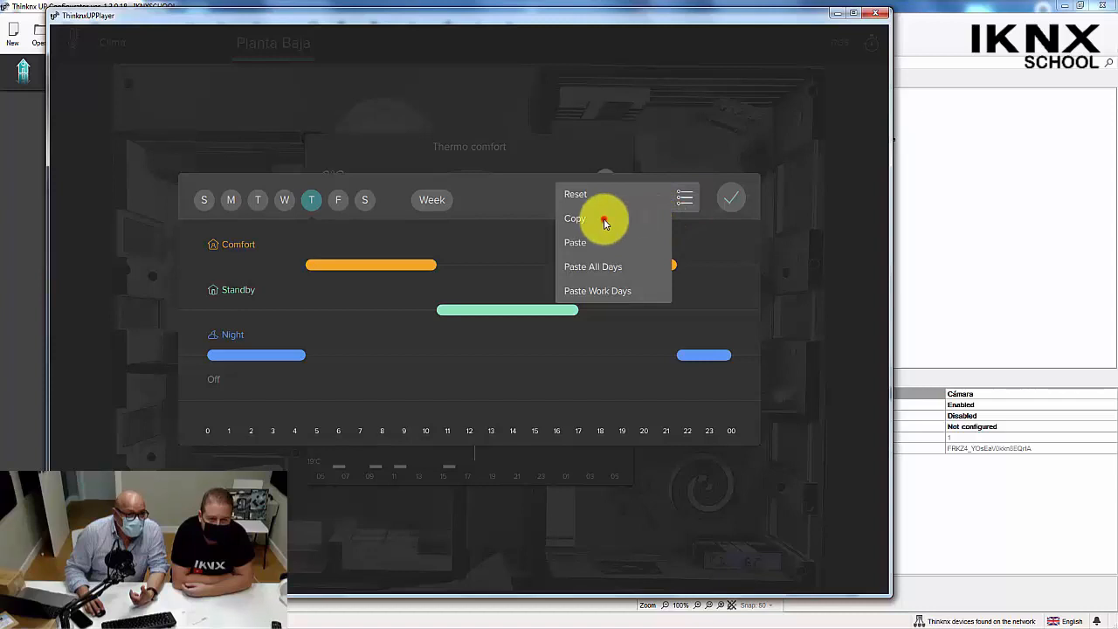
pyautogui.click(604, 219)
pyautogui.click(685, 199)
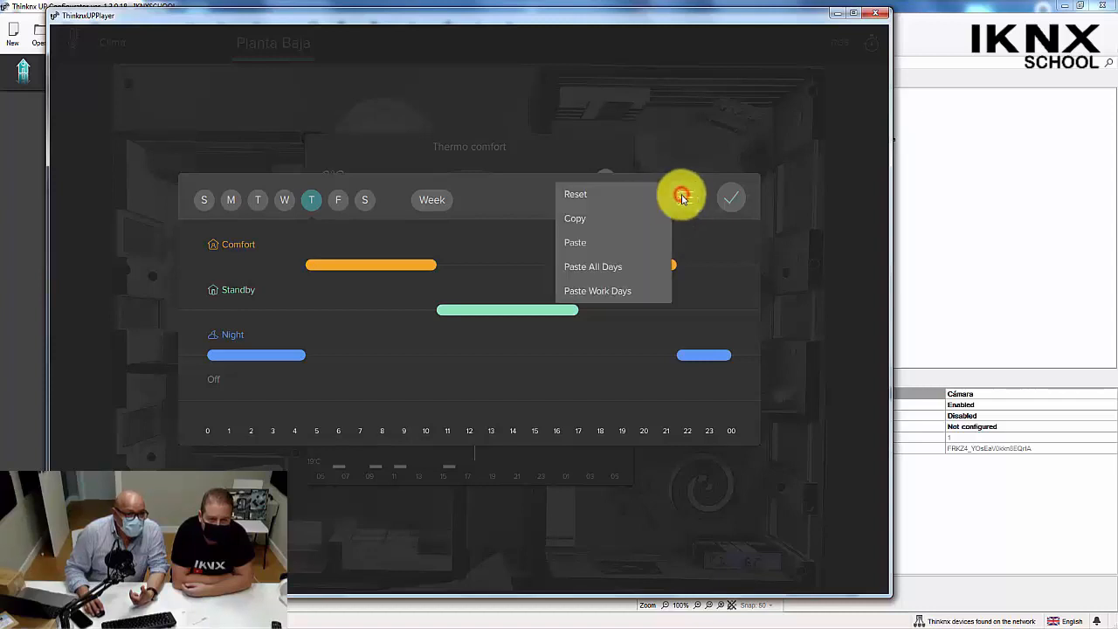
pyautogui.click(612, 273)
pyautogui.click(341, 199)
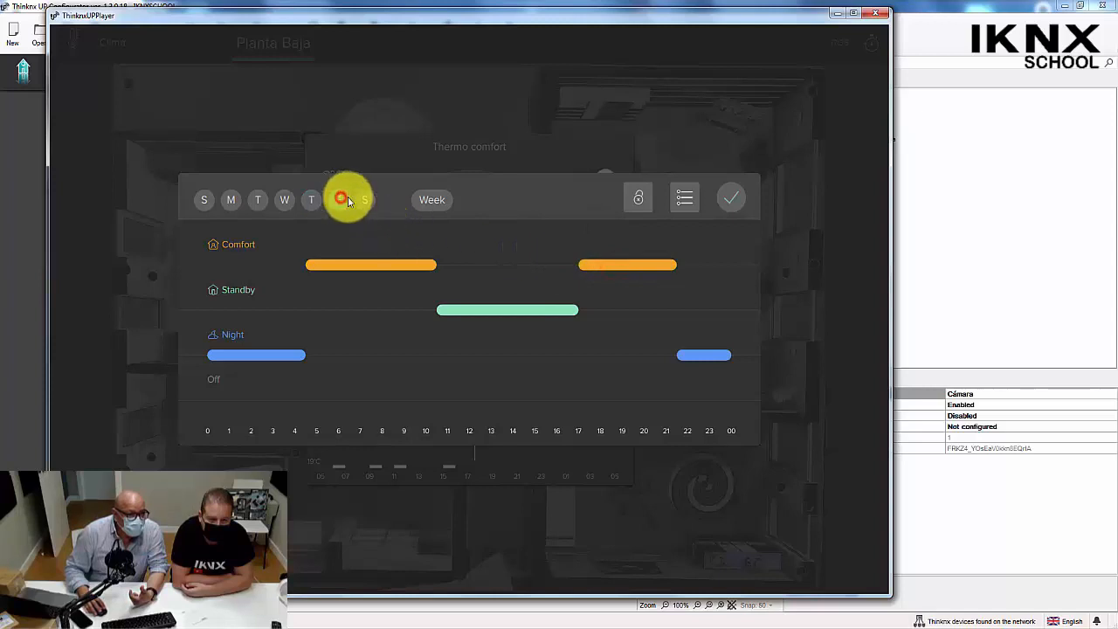
pyautogui.click(284, 200)
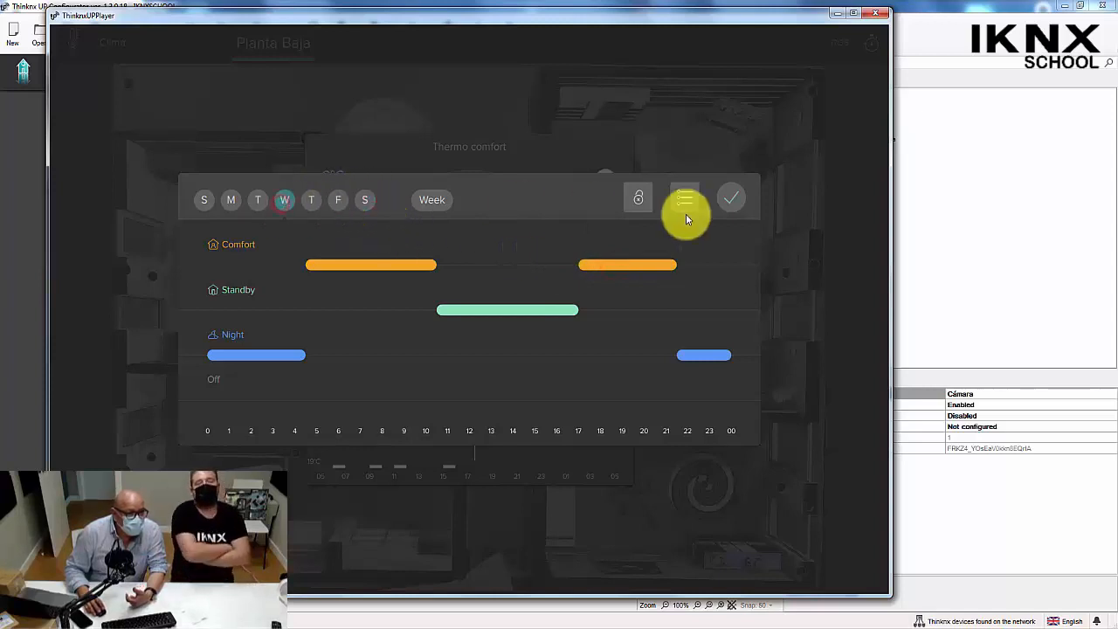
# Confirm the weekly schedule, switch the Thermo comfort thermostat off and close its control.
pyautogui.click(729, 198)
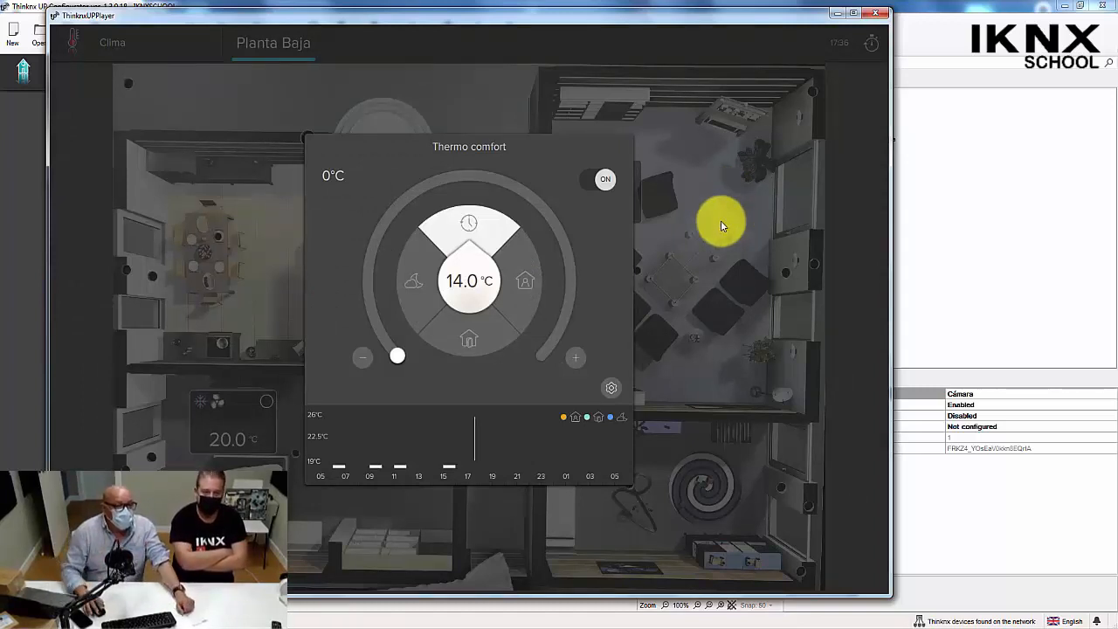
pyautogui.click(591, 179)
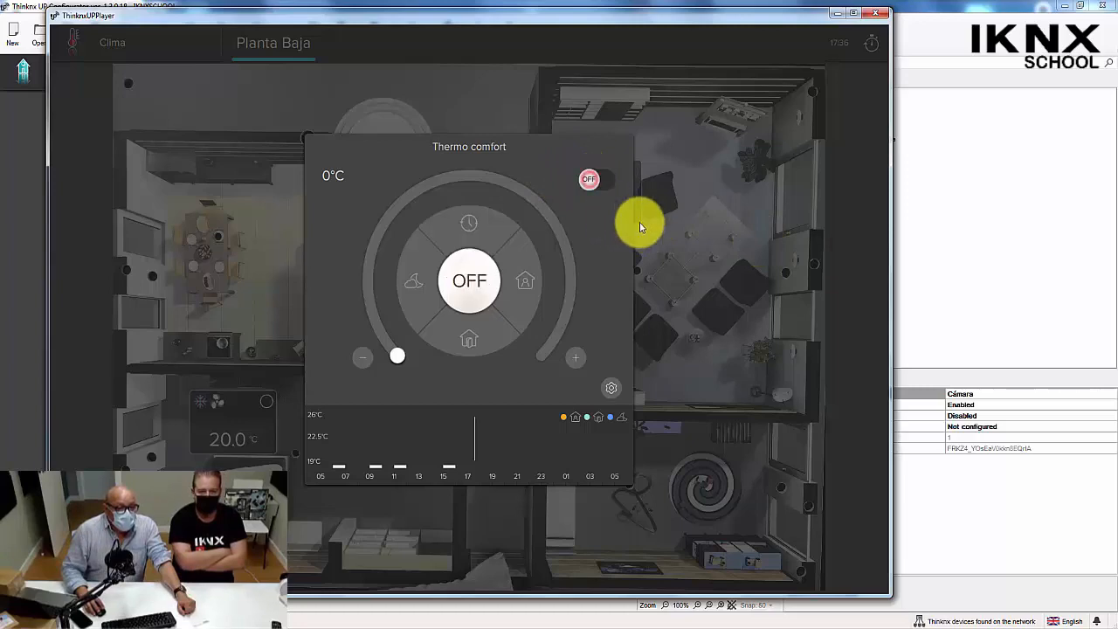
pyautogui.click(642, 223)
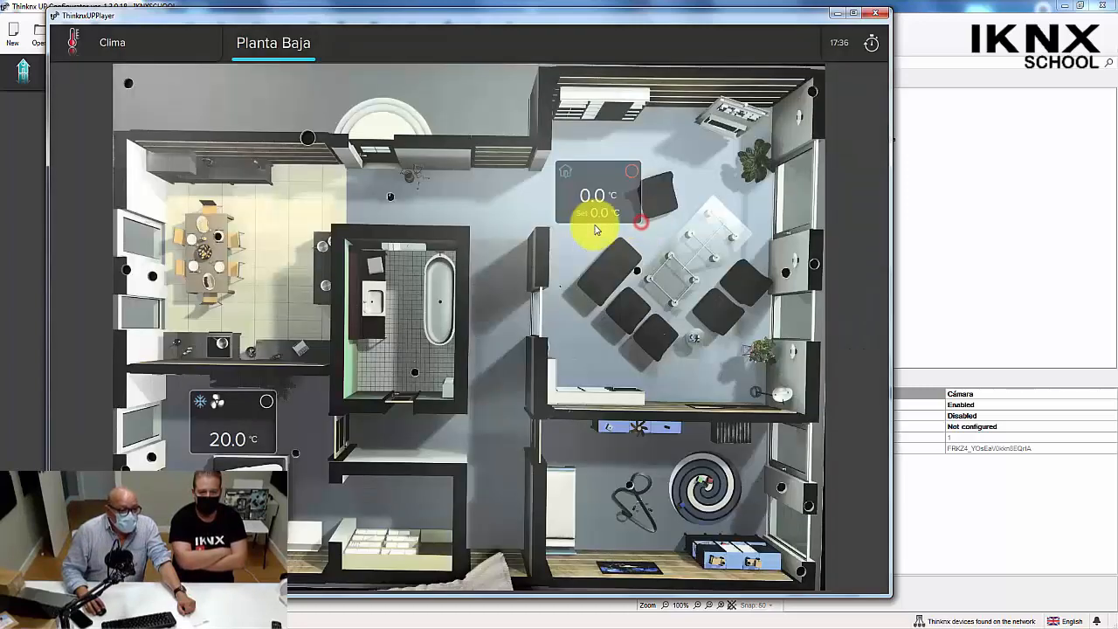
# Open the Dormitorio climate control and try the cooling, heating, fan and dehumidifying modes.
pyautogui.click(237, 411)
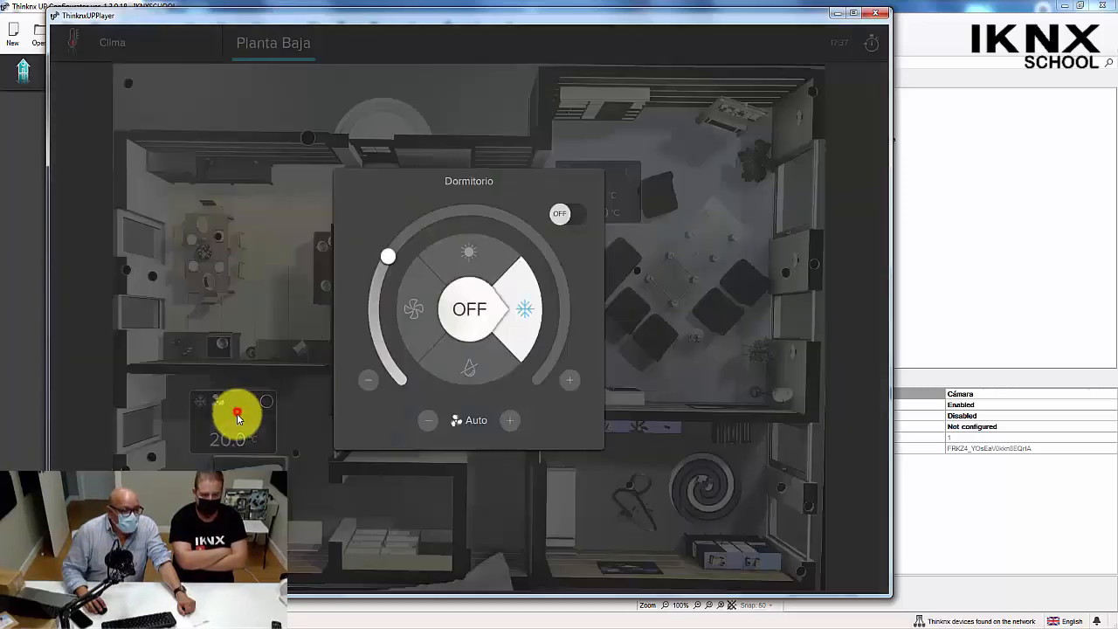
pyautogui.click(526, 316)
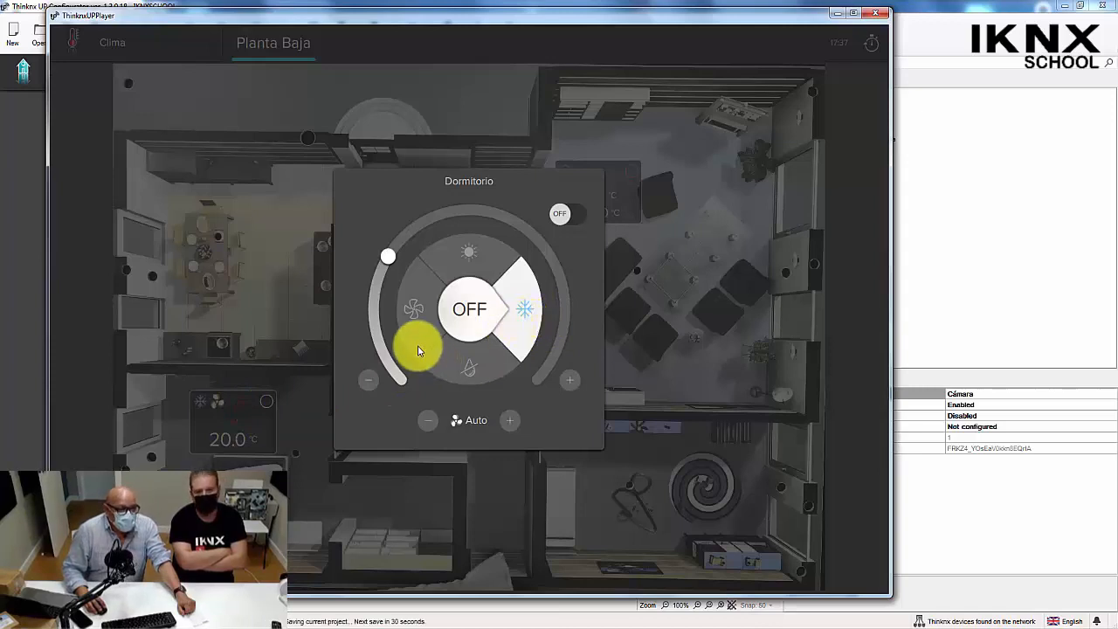
pyautogui.click(461, 258)
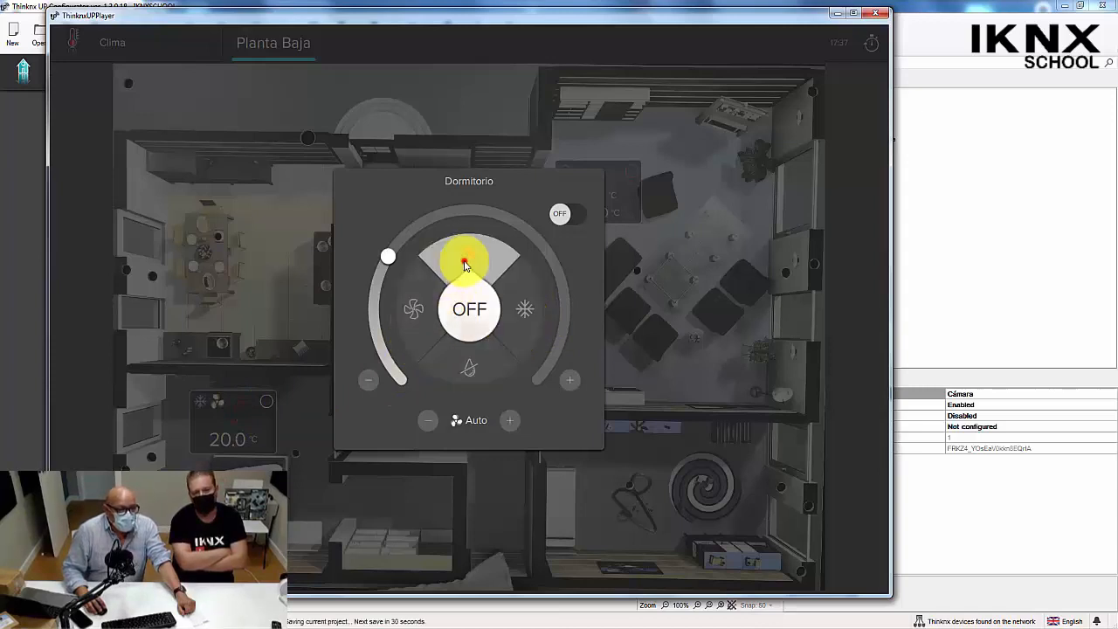
pyautogui.click(416, 319)
pyautogui.click(469, 372)
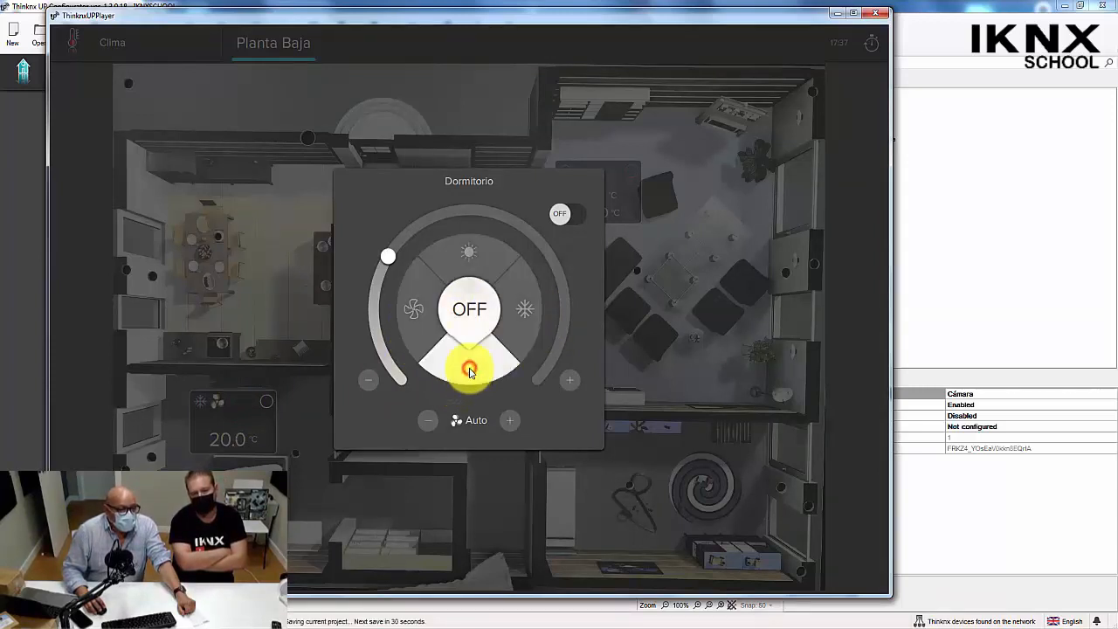
# Test the Dormitorio fan speeds and return to Auto, switch the unit on and off, and close its control.
pyautogui.click(504, 420)
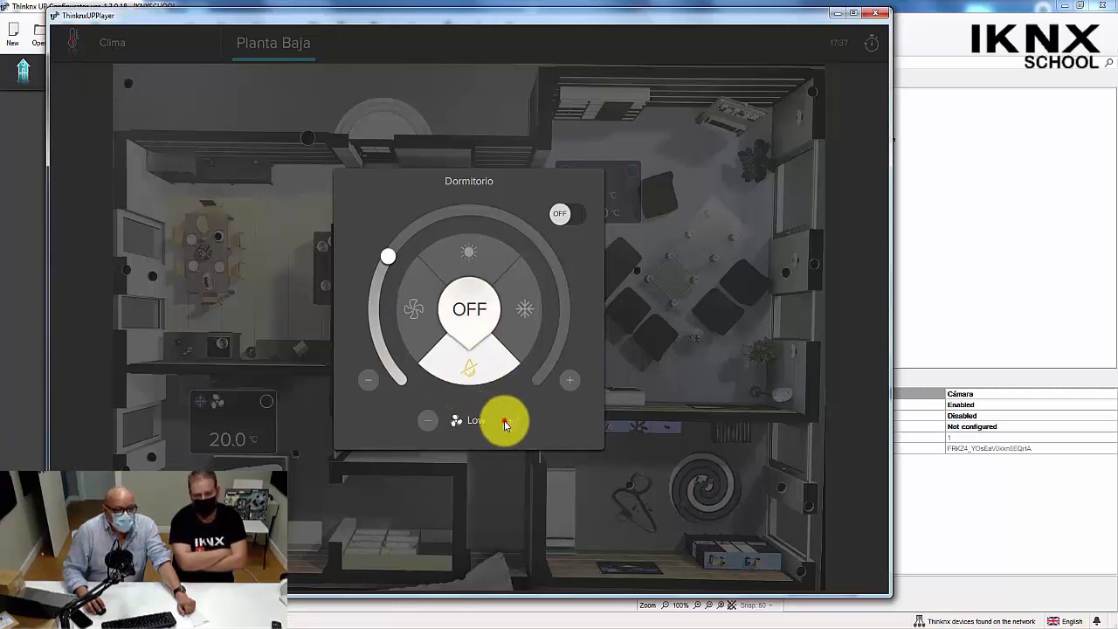
pyautogui.click(504, 420)
pyautogui.click(505, 420)
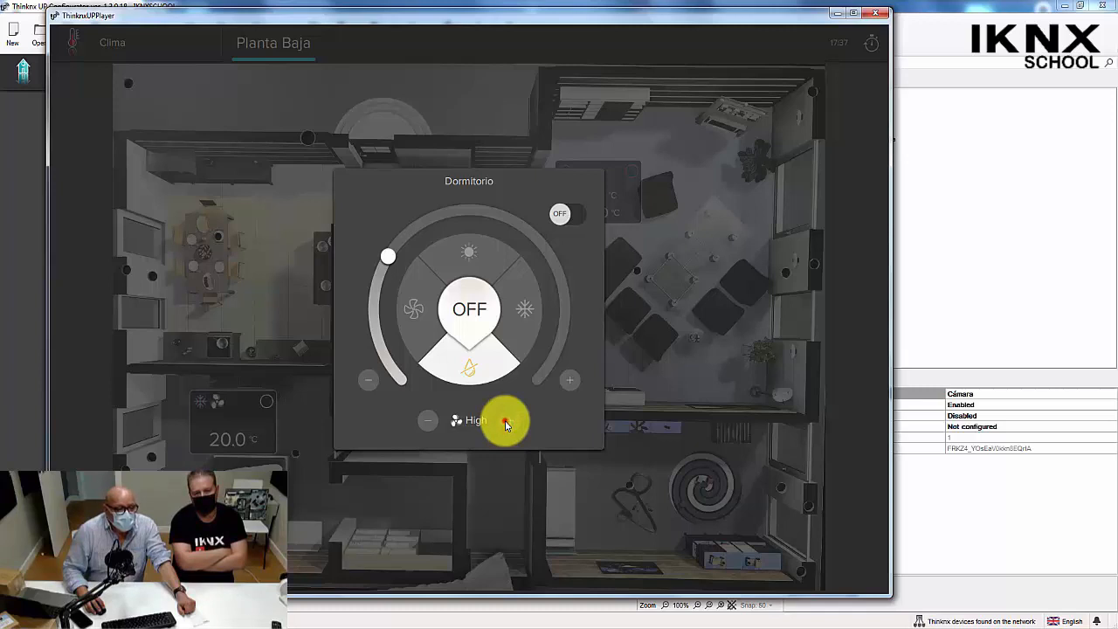
pyautogui.click(428, 423)
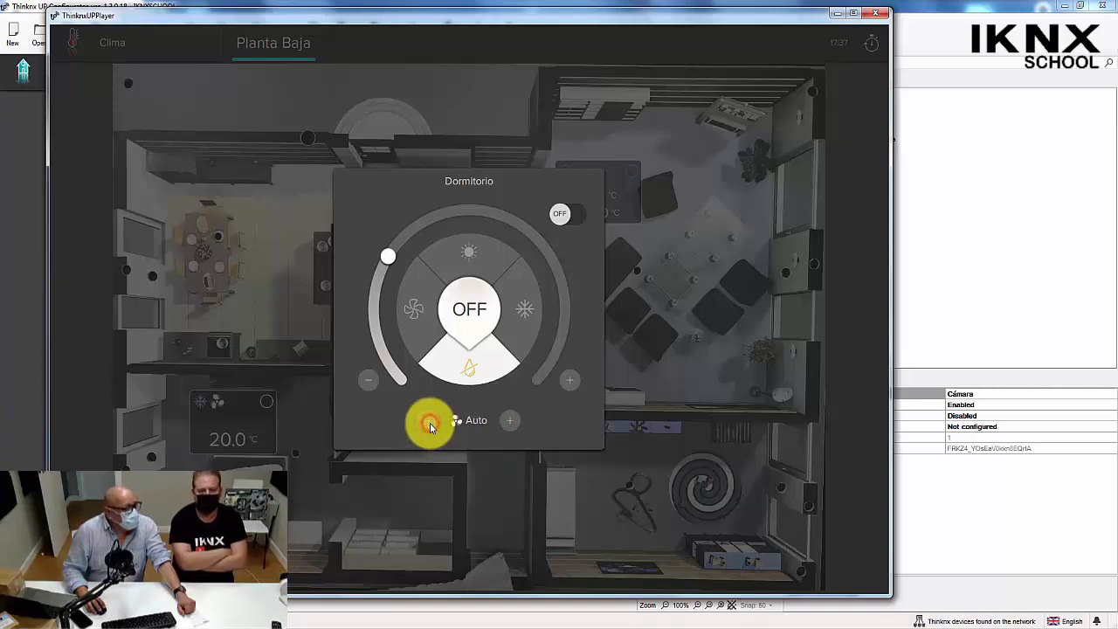
pyautogui.click(573, 221)
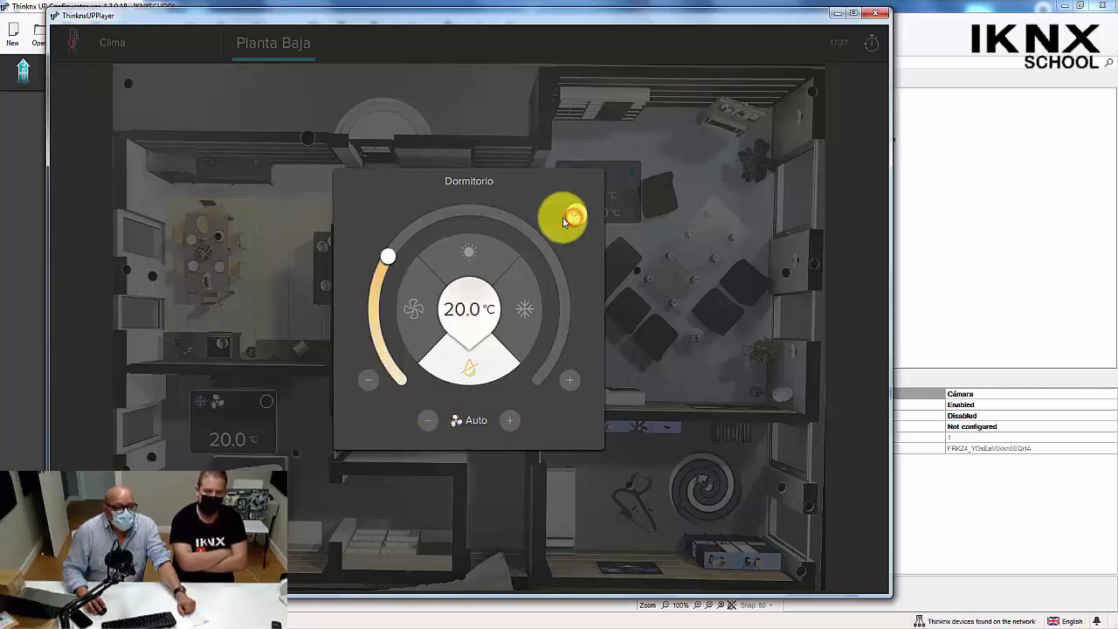
pyautogui.click(573, 220)
pyautogui.click(709, 328)
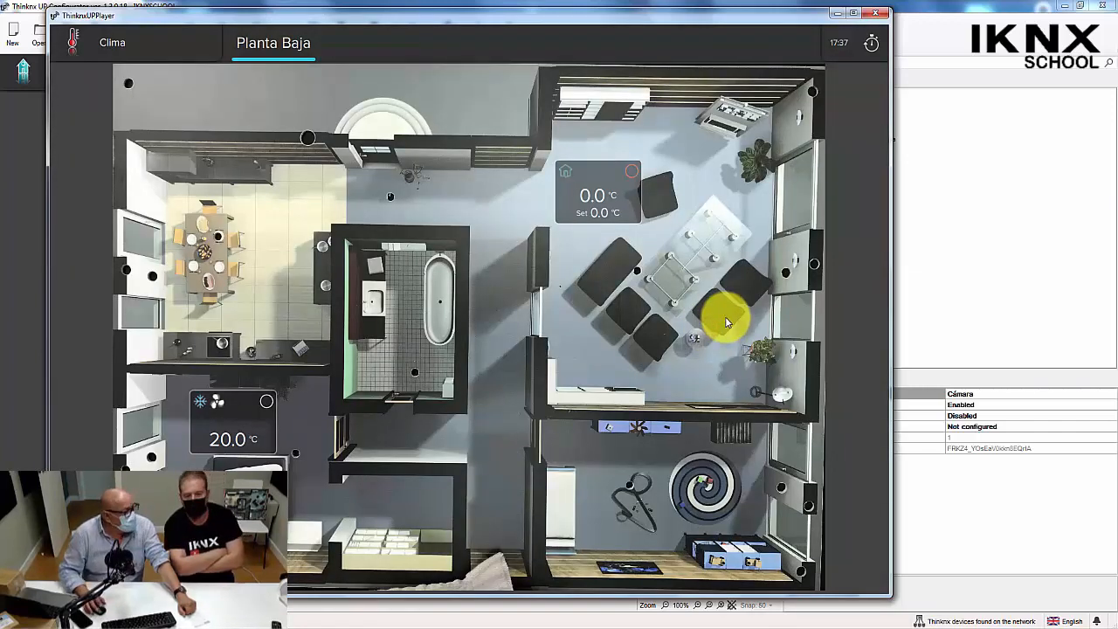
# Open the Dormitorio climate control and try to change its temperature setpoint while the unit is off.
pyautogui.click(259, 430)
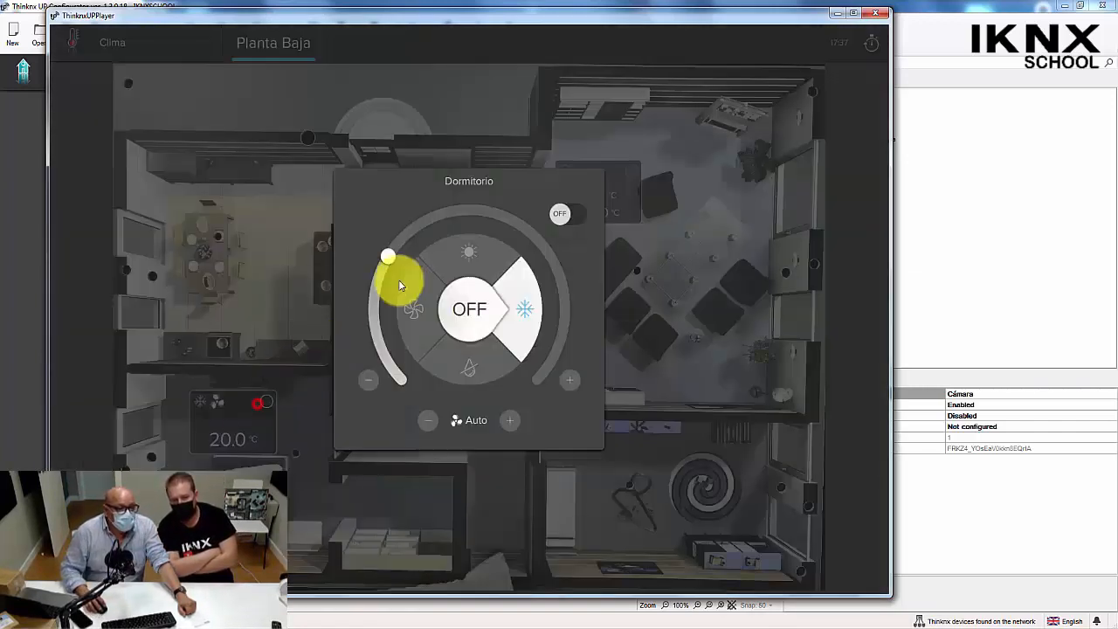
pyautogui.click(573, 380)
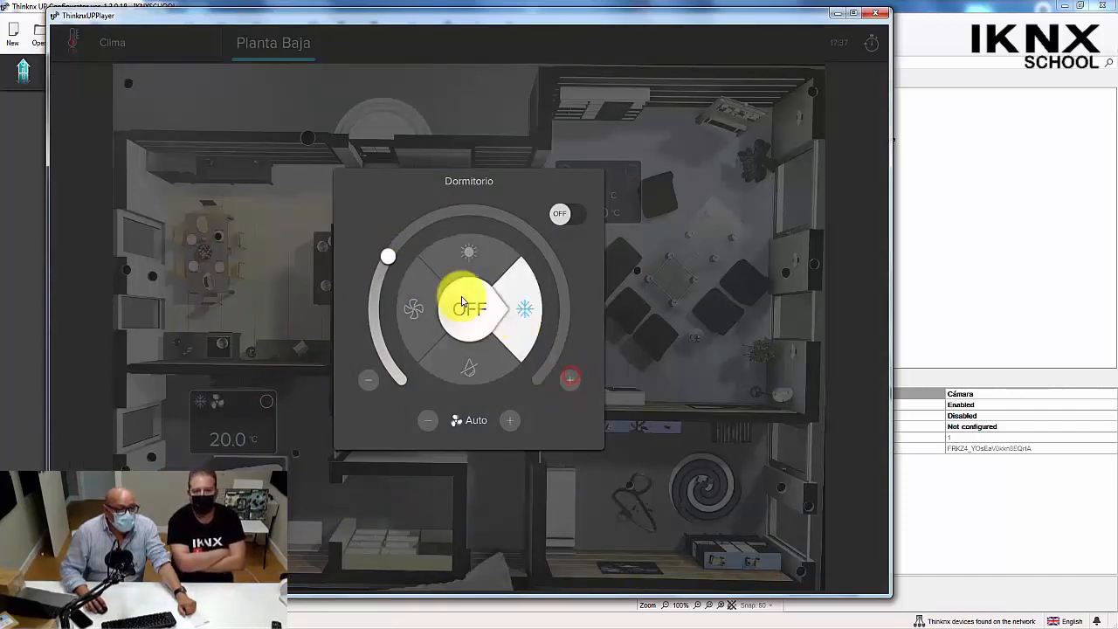
pyautogui.click(388, 257)
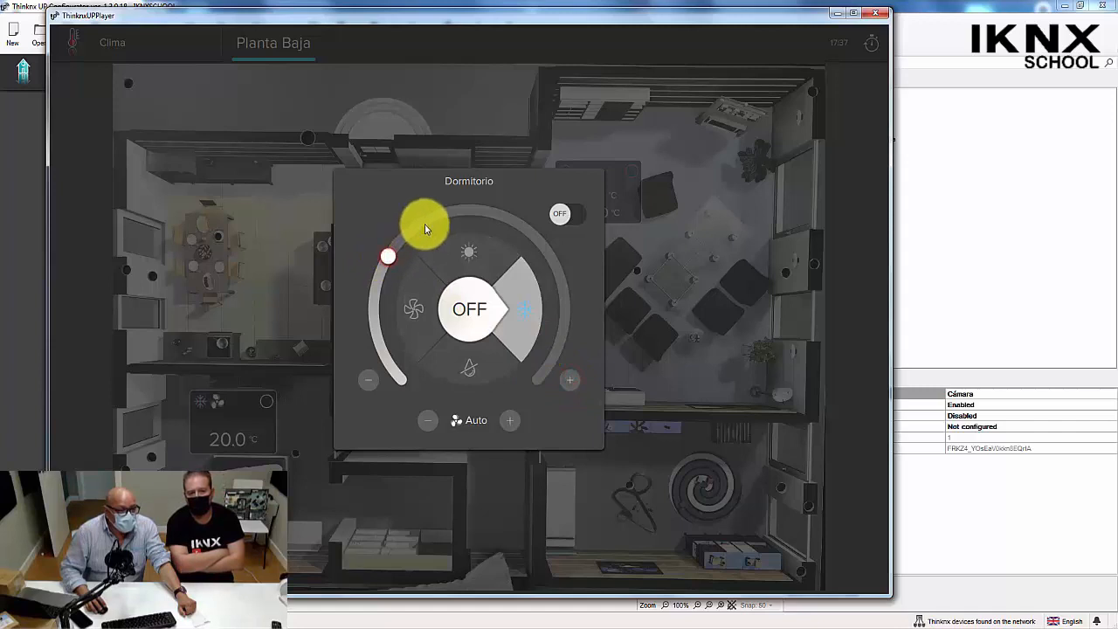
pyautogui.click(390, 257)
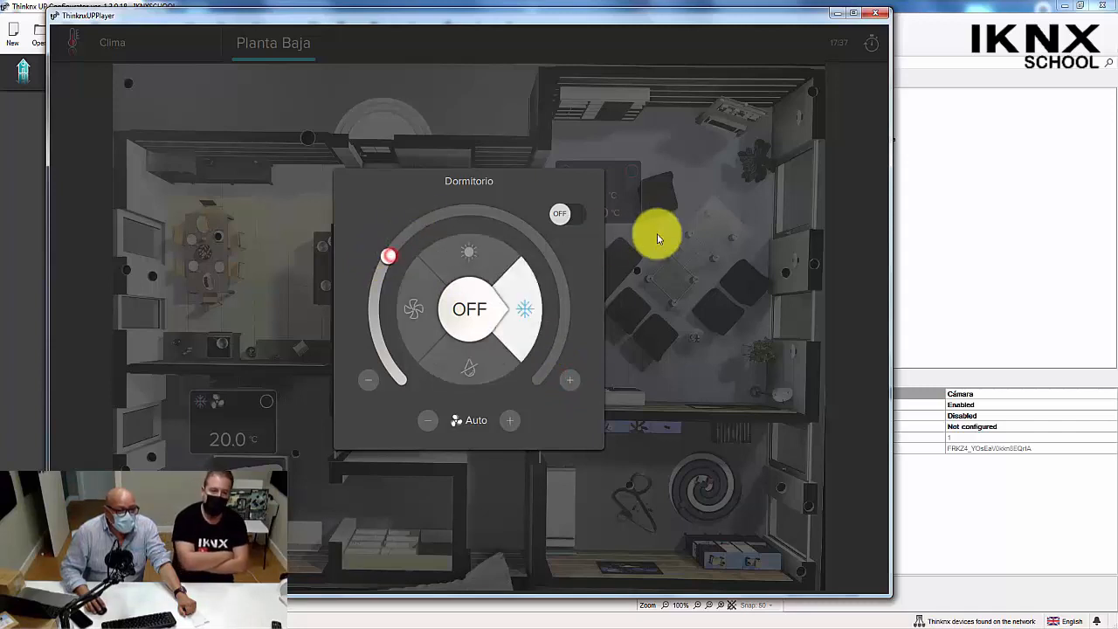
# Switch the Dormitorio unit on, raise the setpoint to 20.5 °C and on to about 28.7 °C, and close the control.
pyautogui.click(580, 215)
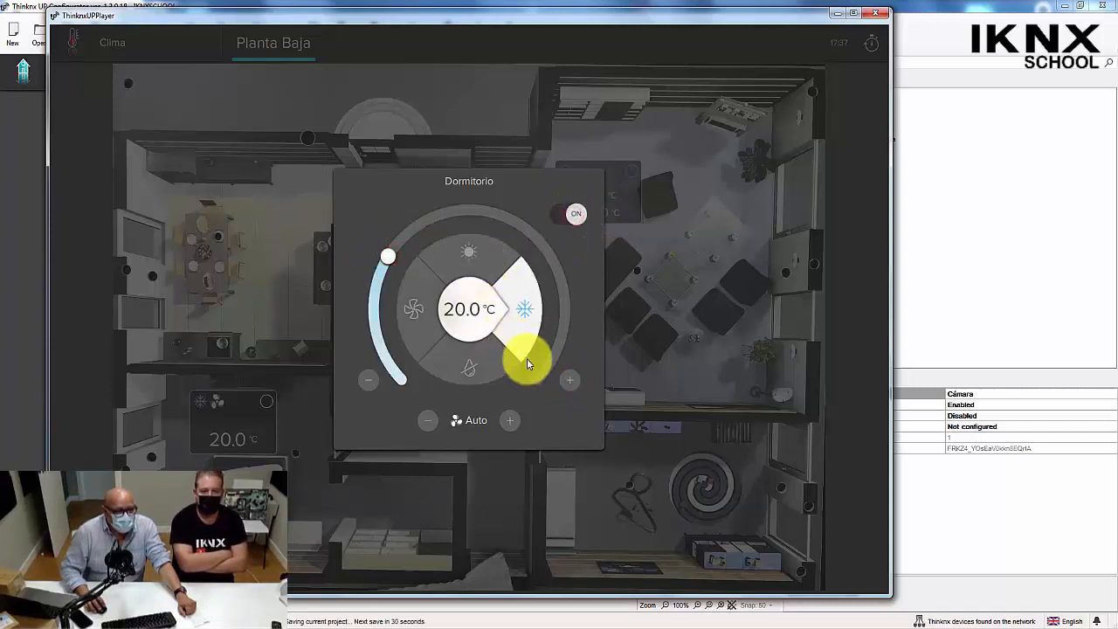
pyautogui.click(569, 378)
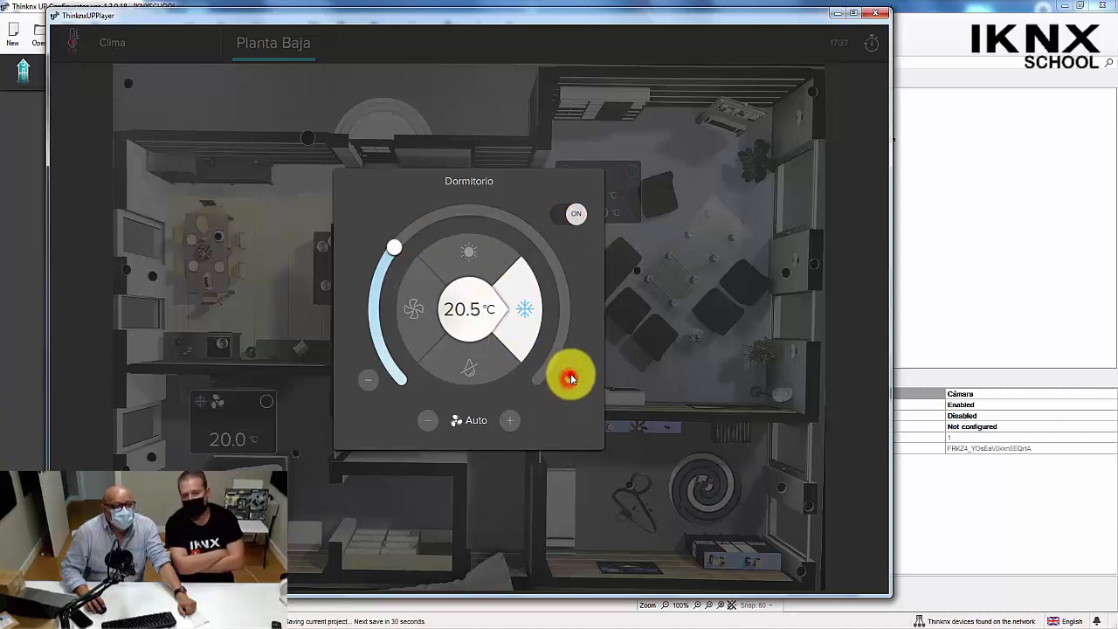
pyautogui.moveTo(399, 238); pyautogui.dragTo(556, 250)
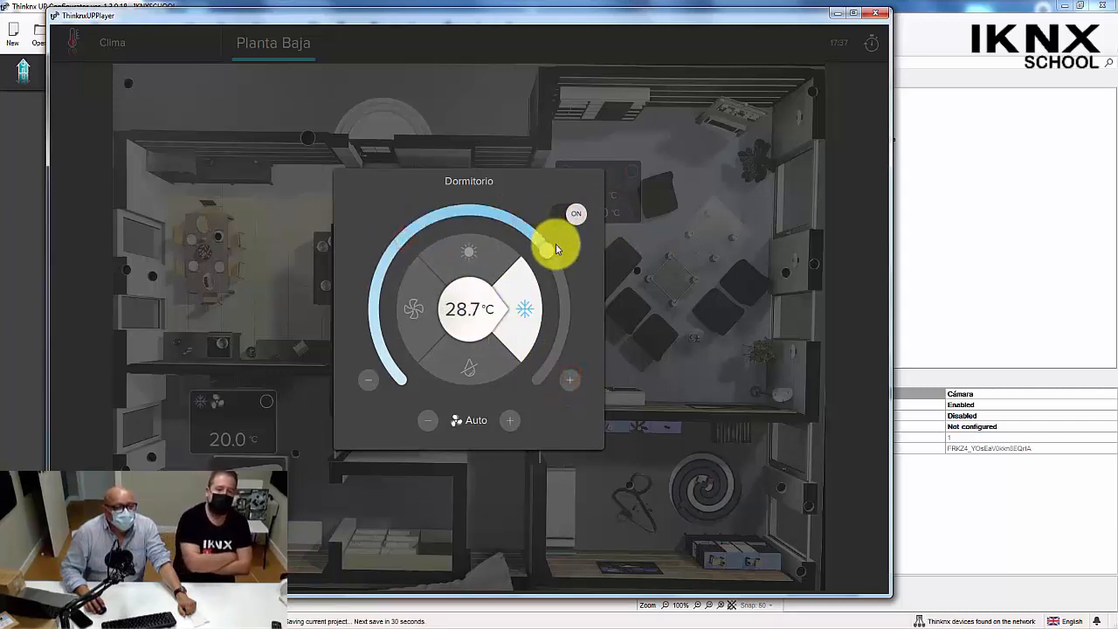
pyautogui.click(695, 326)
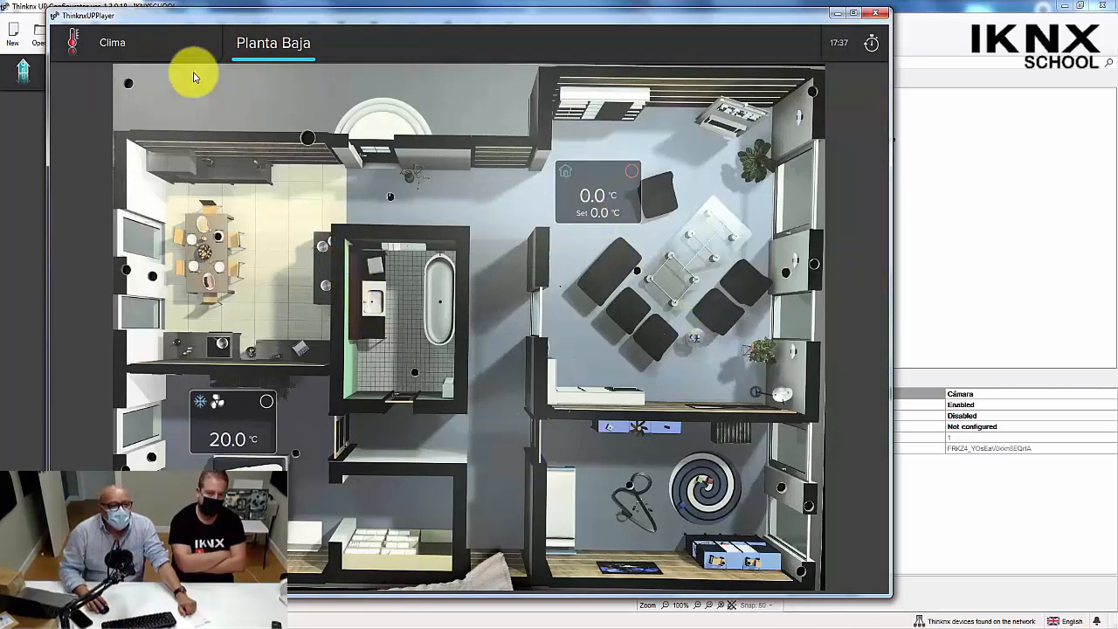
# Return from the player to Thinknx UP Configurator and show the Generales function.
pyautogui.click(145, 49)
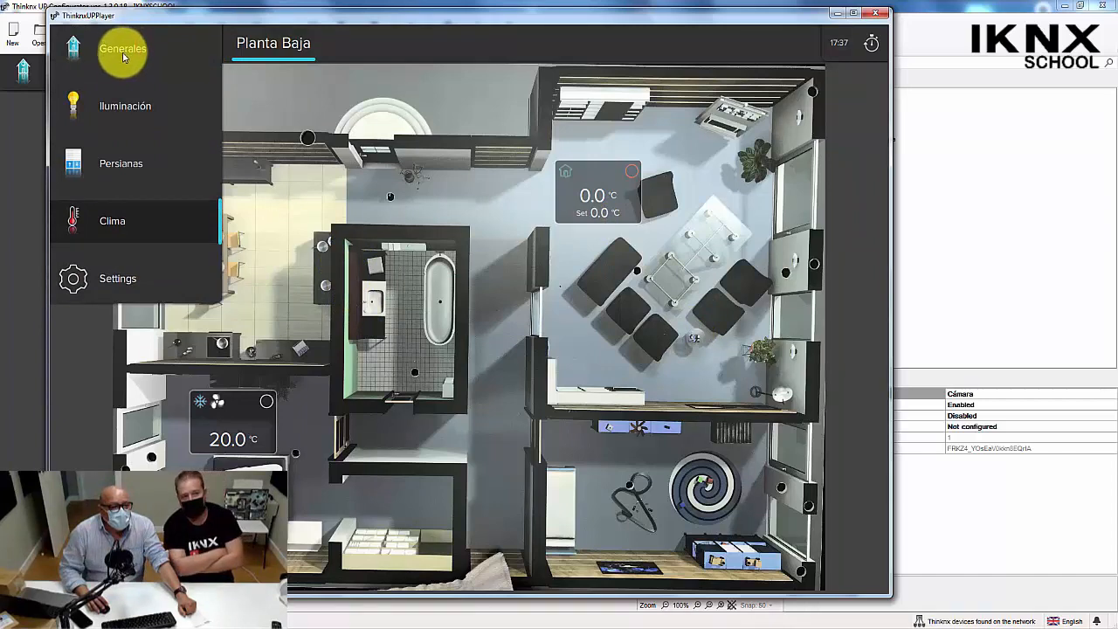
pyautogui.click(24, 424)
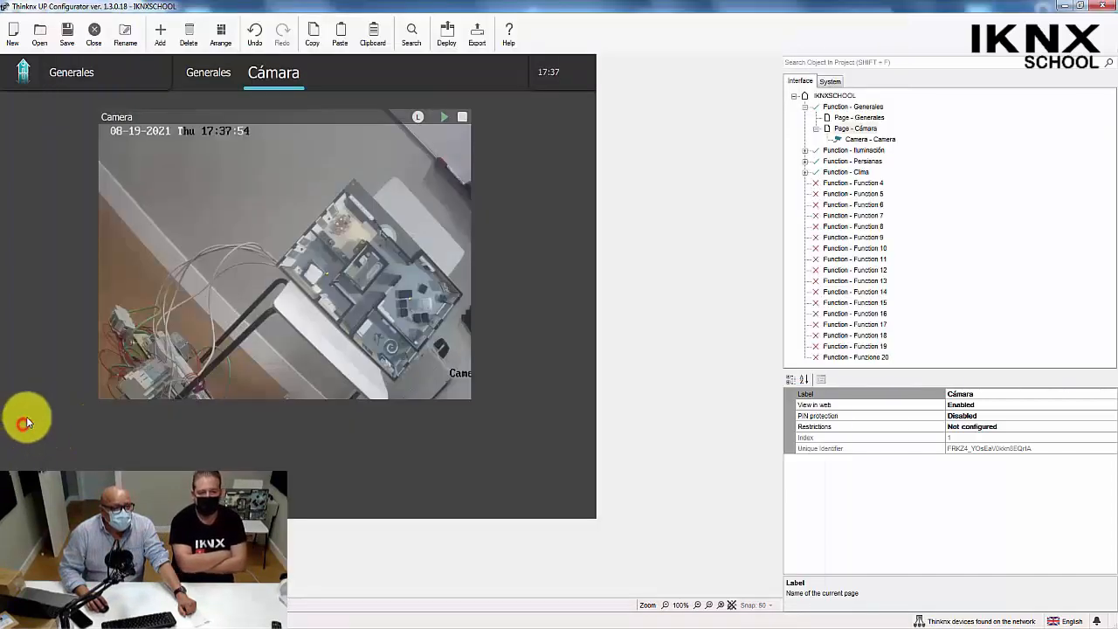
pyautogui.click(90, 90)
pyautogui.click(86, 84)
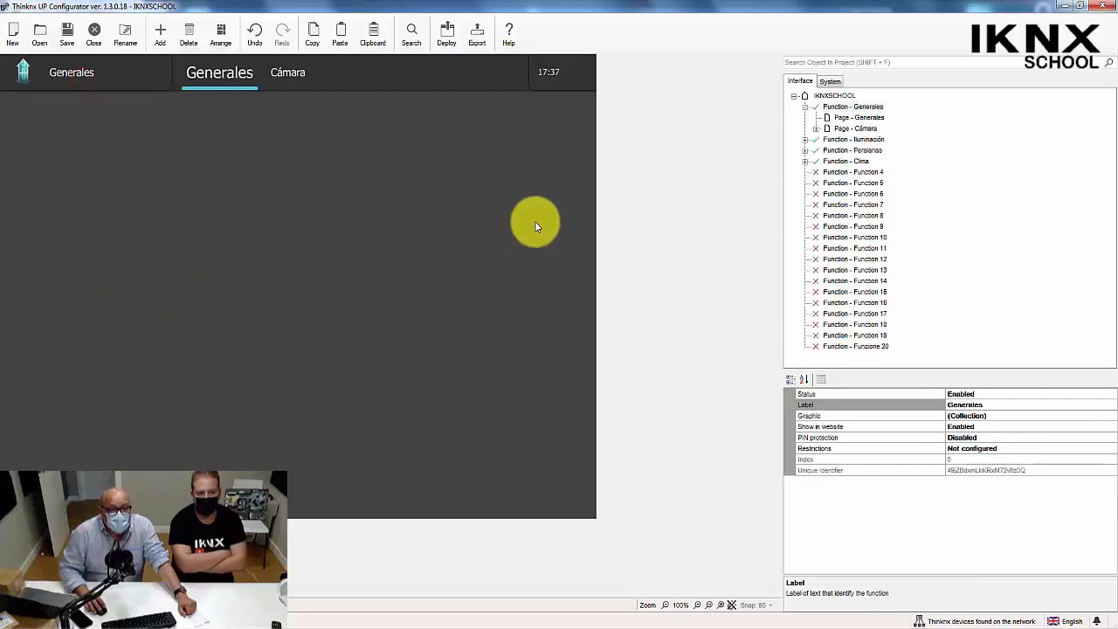
pyautogui.rightClick(832, 108)
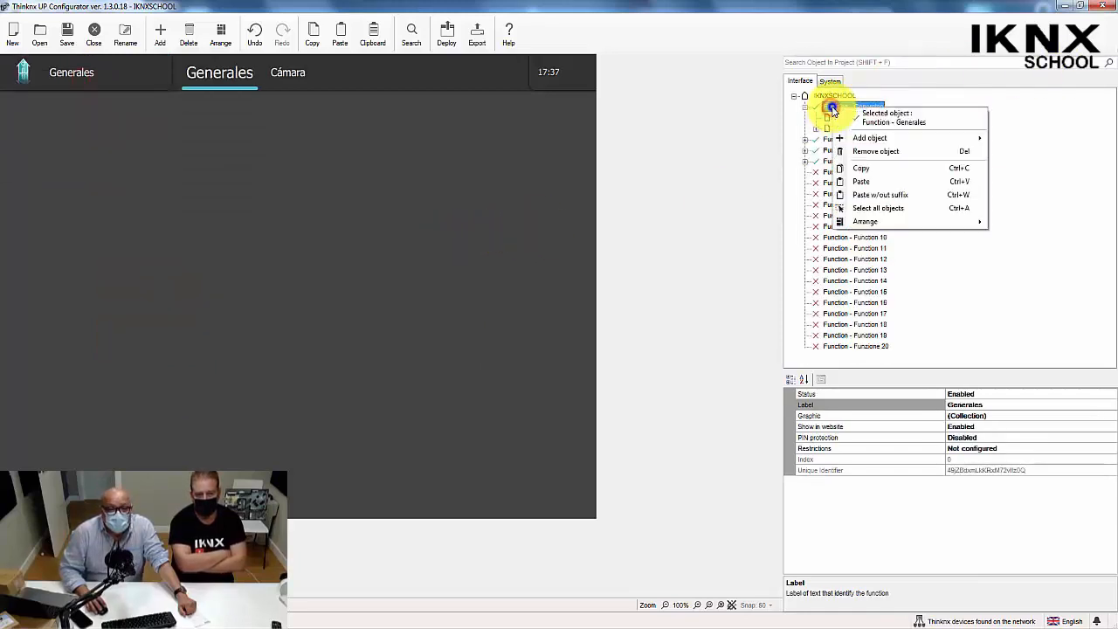
pyautogui.click(874, 140)
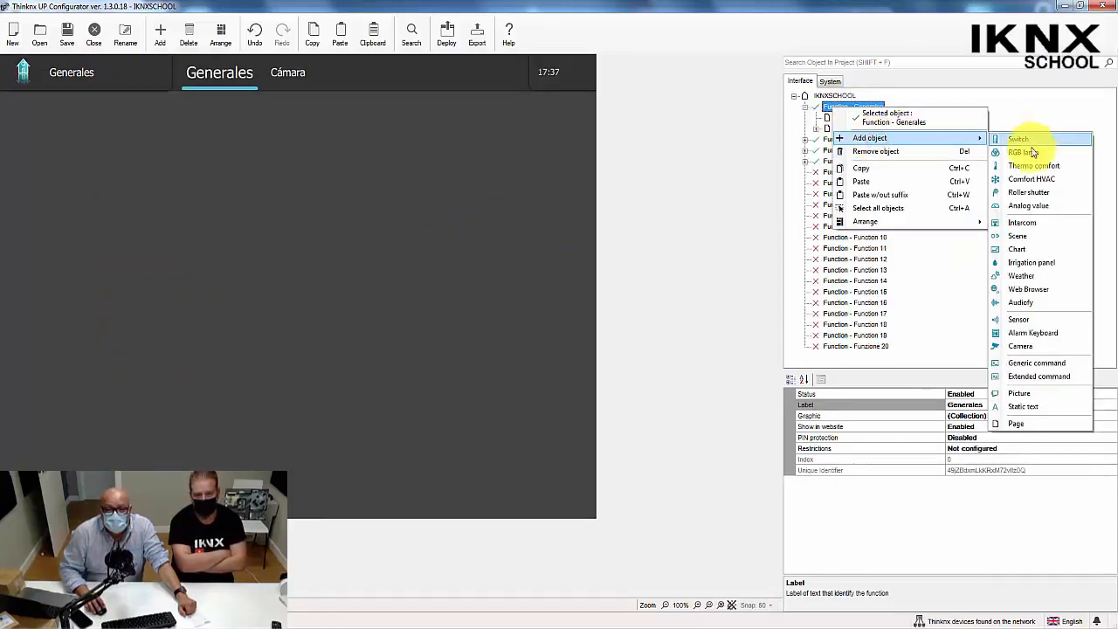
pyautogui.click(1000, 301)
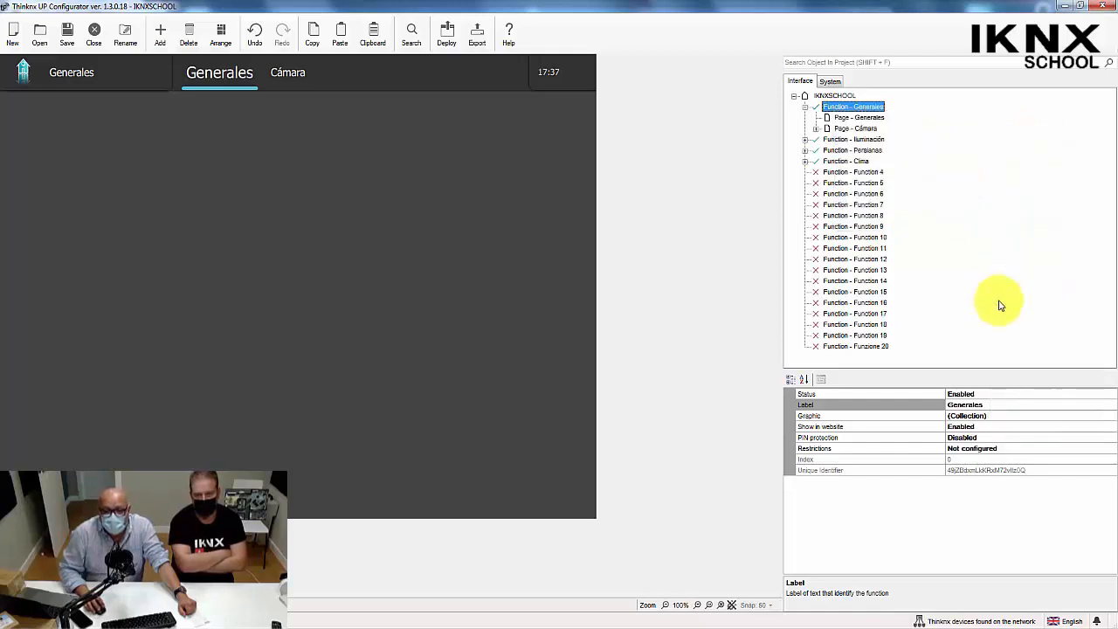
# Add a page to the Generales function and label it Escenas.
pyautogui.rightClick(844, 112)
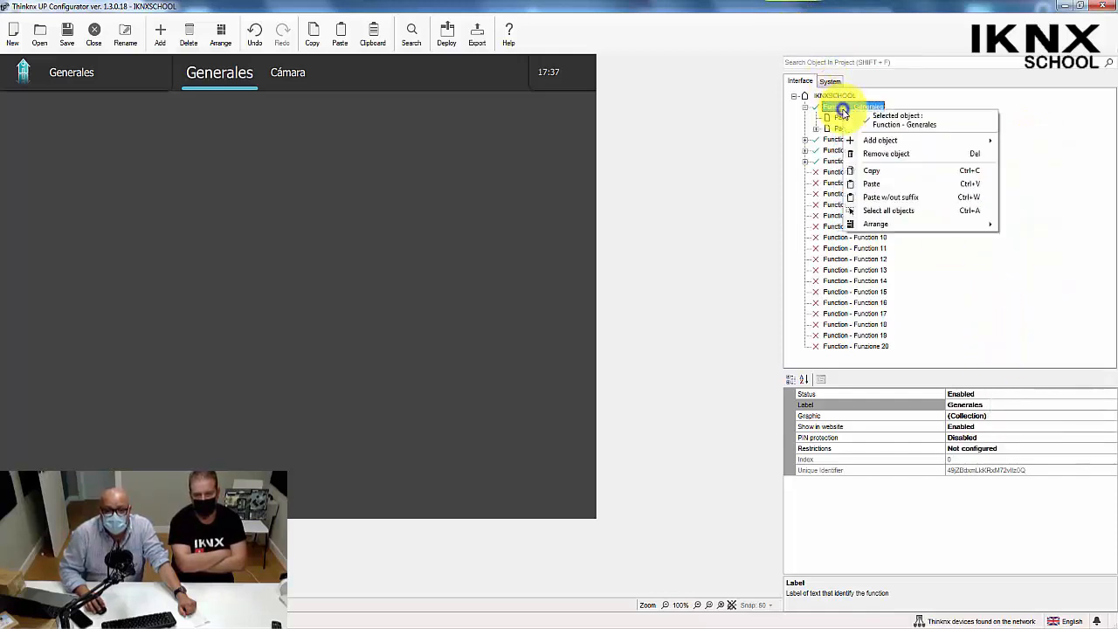
pyautogui.moveTo(964, 147)
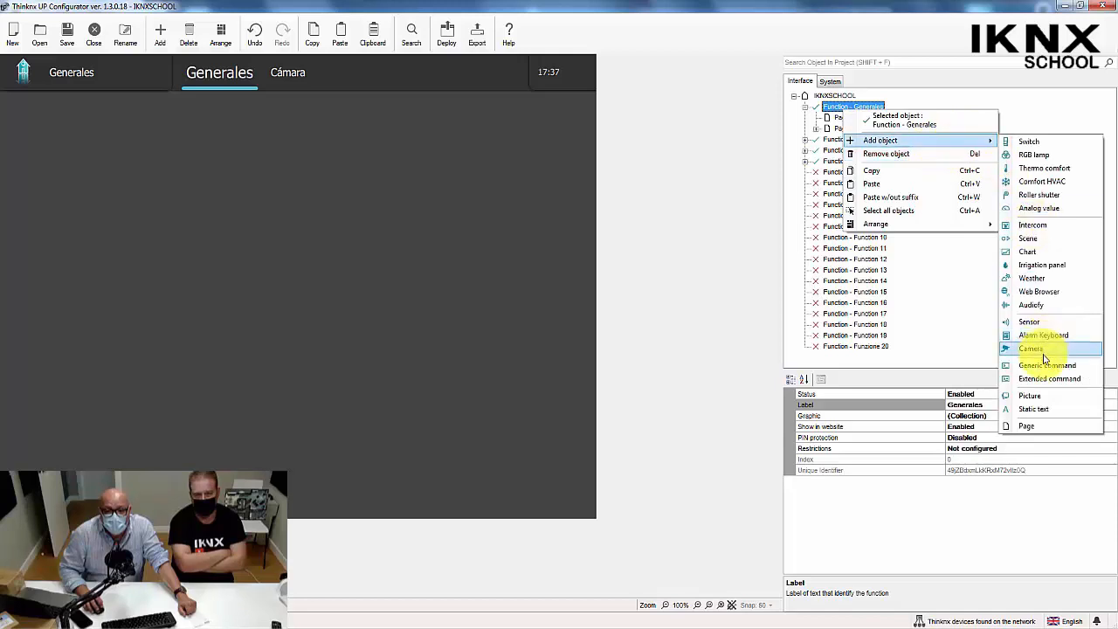
pyautogui.click(1042, 425)
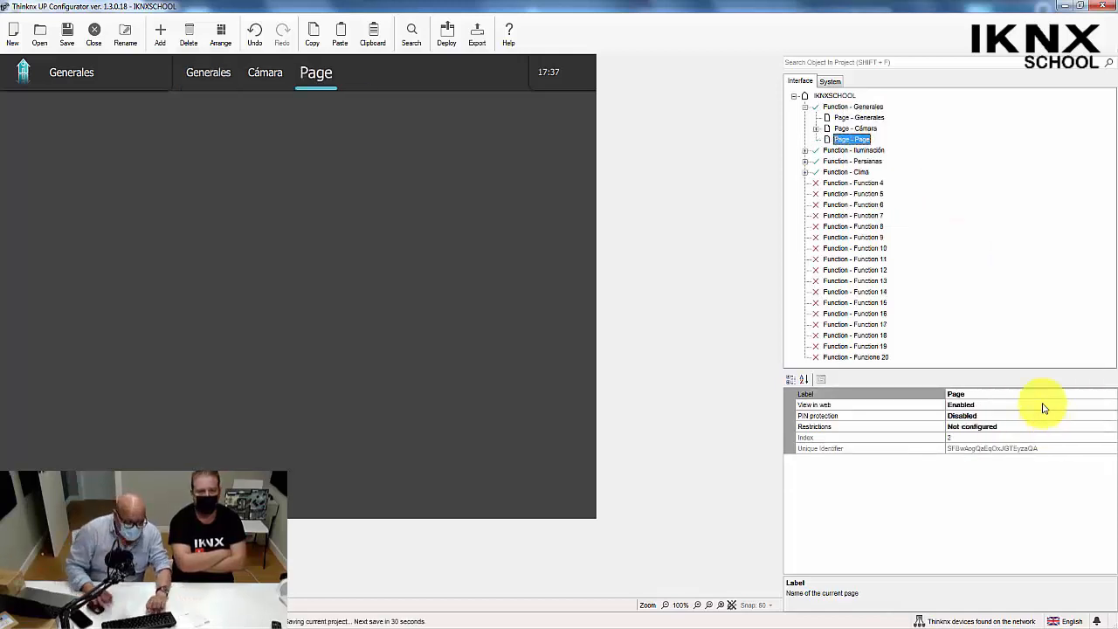
pyautogui.click(1042, 397)
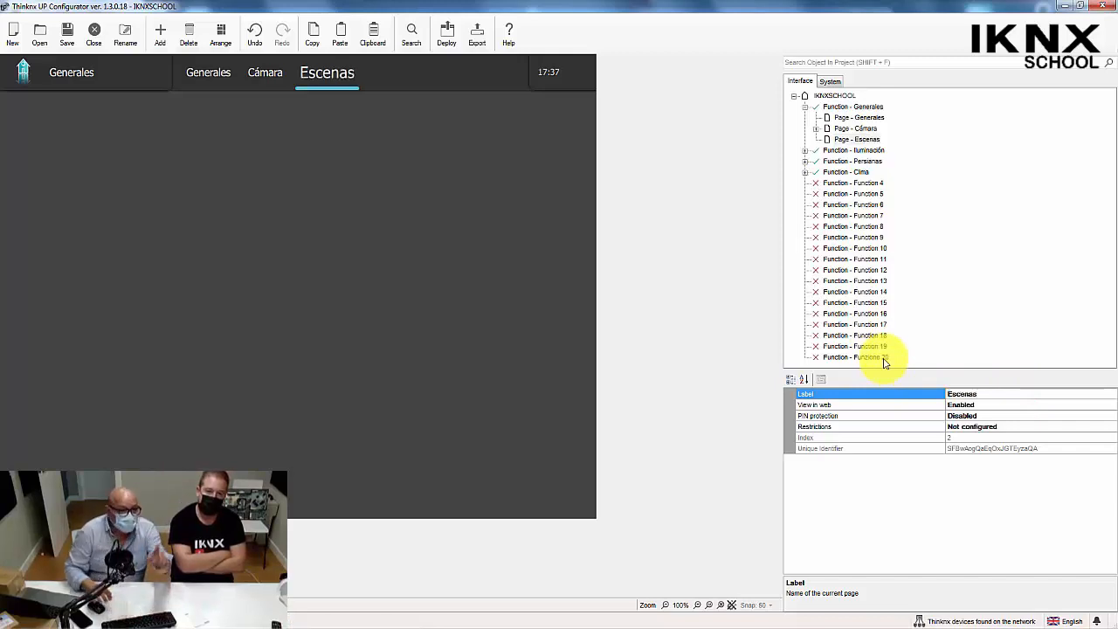
# Add a Scene object to the system's internal services and label it Scene1.
pyautogui.click(831, 82)
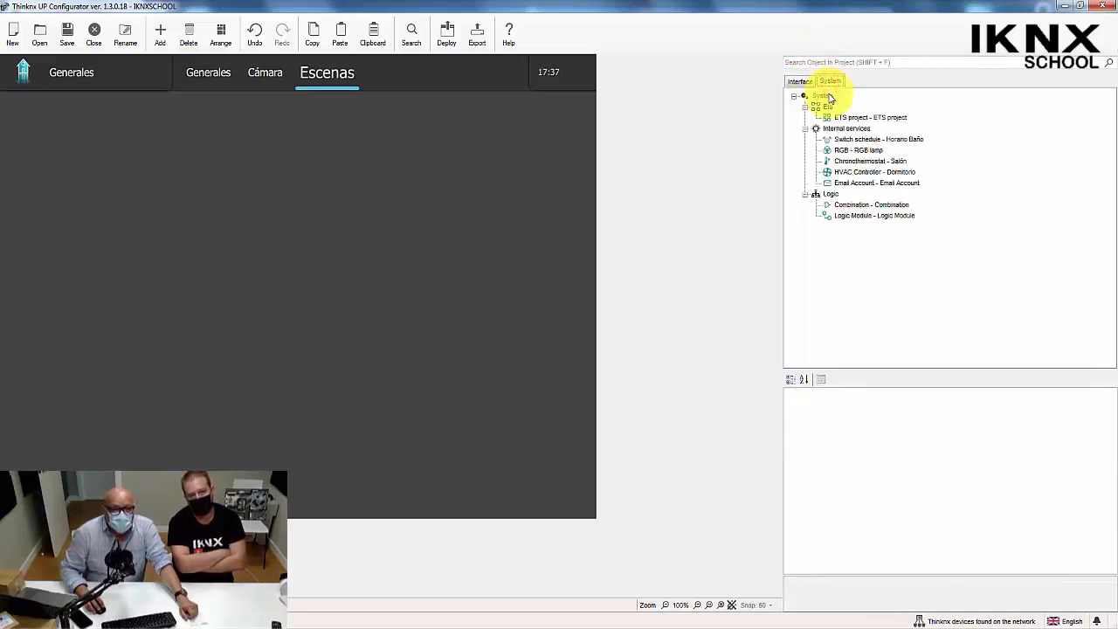
pyautogui.click(826, 95)
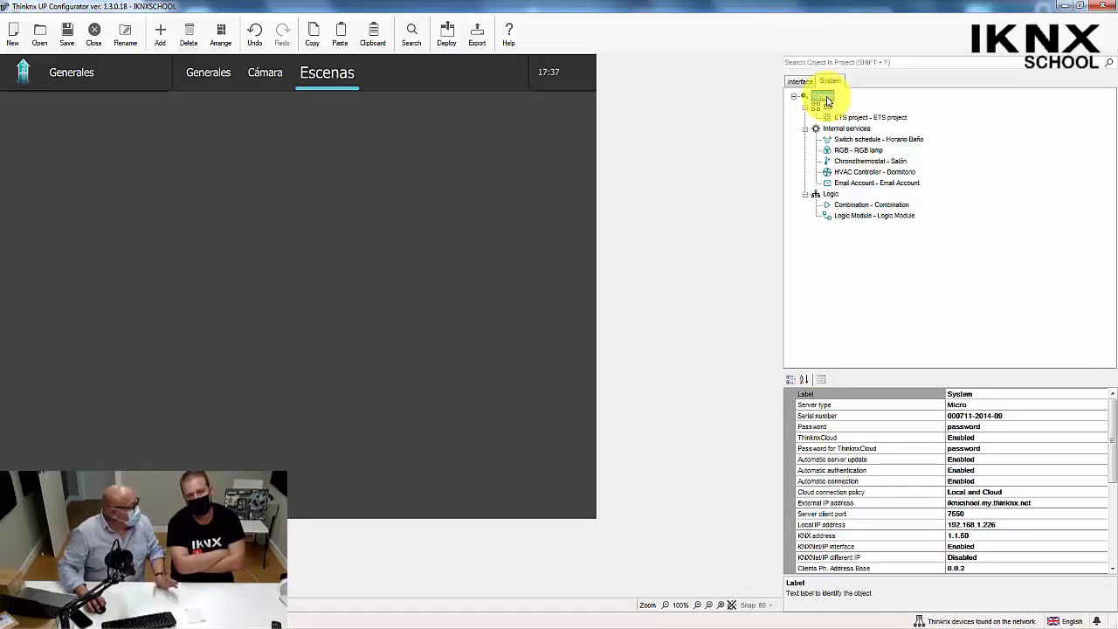
pyautogui.rightClick(827, 99)
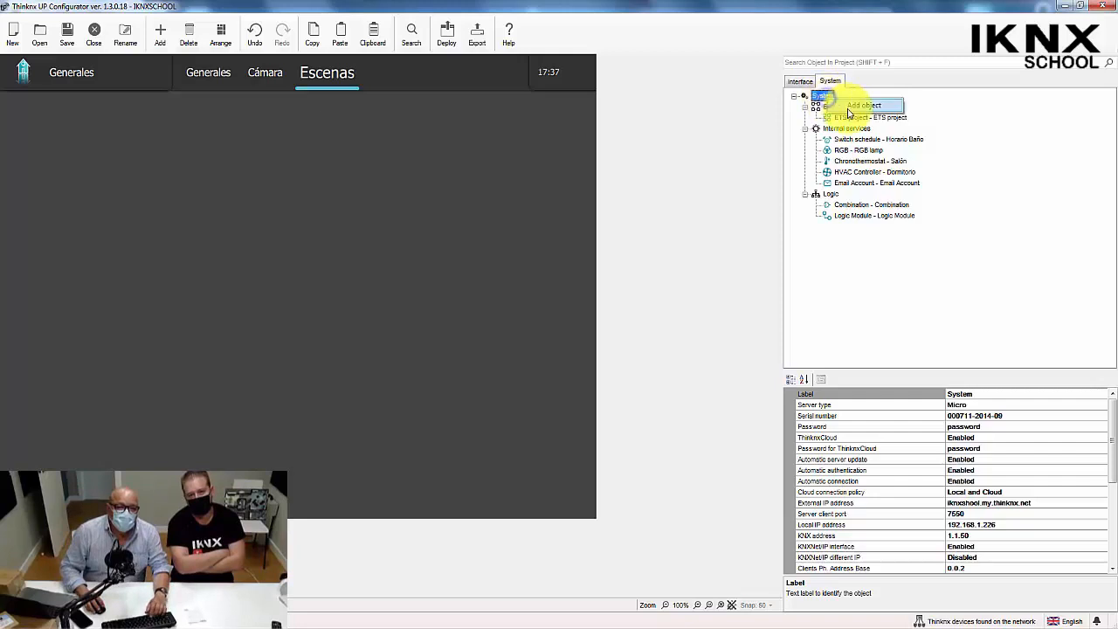
pyautogui.click(849, 109)
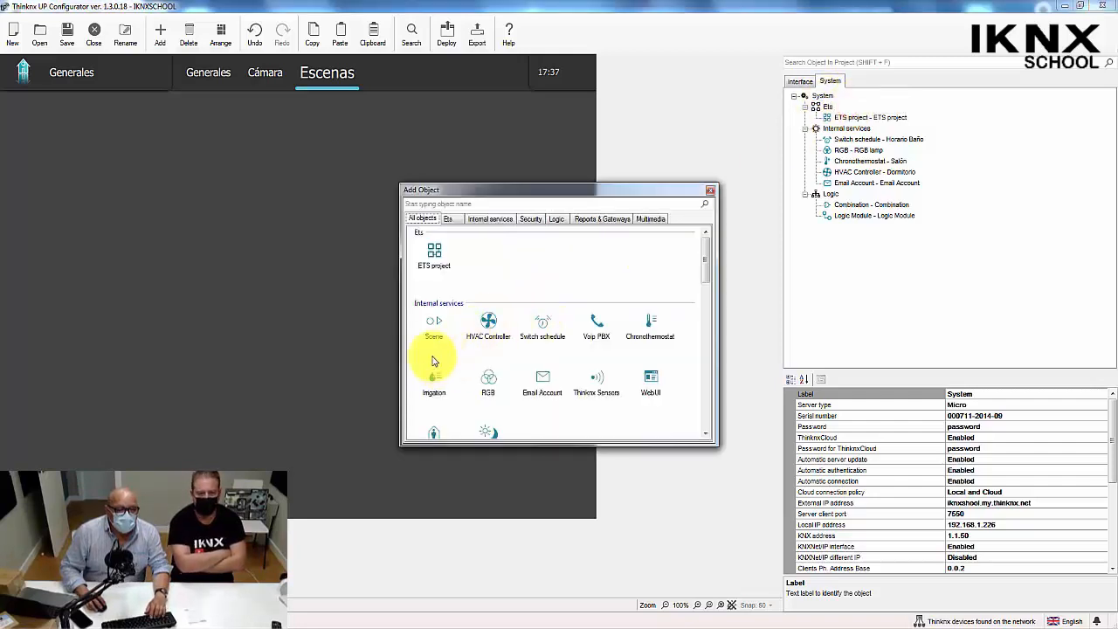
pyautogui.doubleClick(433, 327)
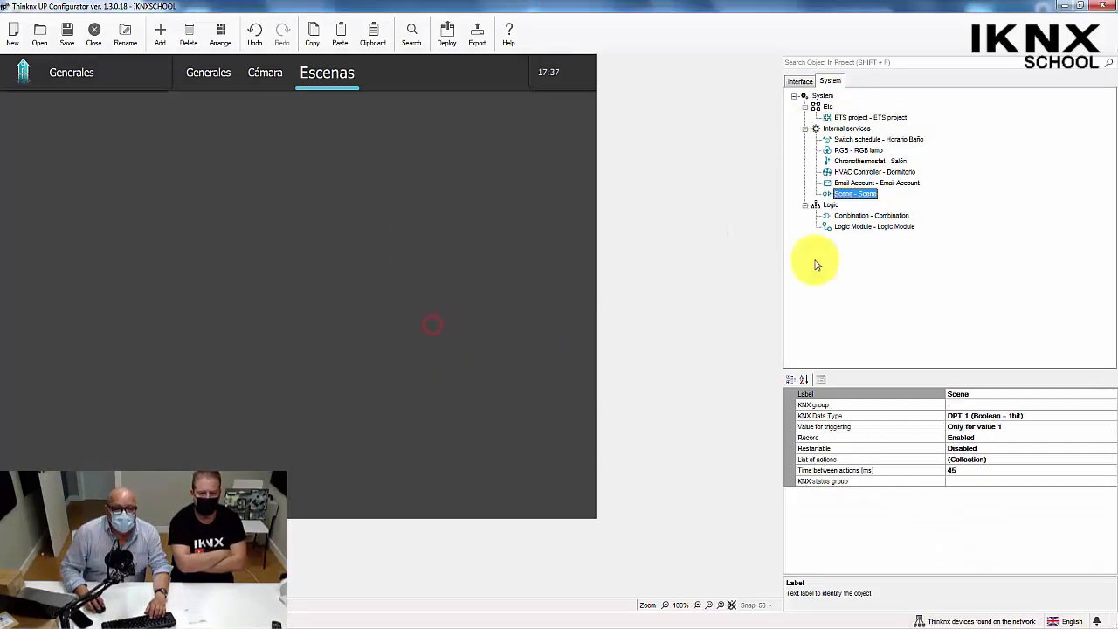
pyautogui.click(991, 392)
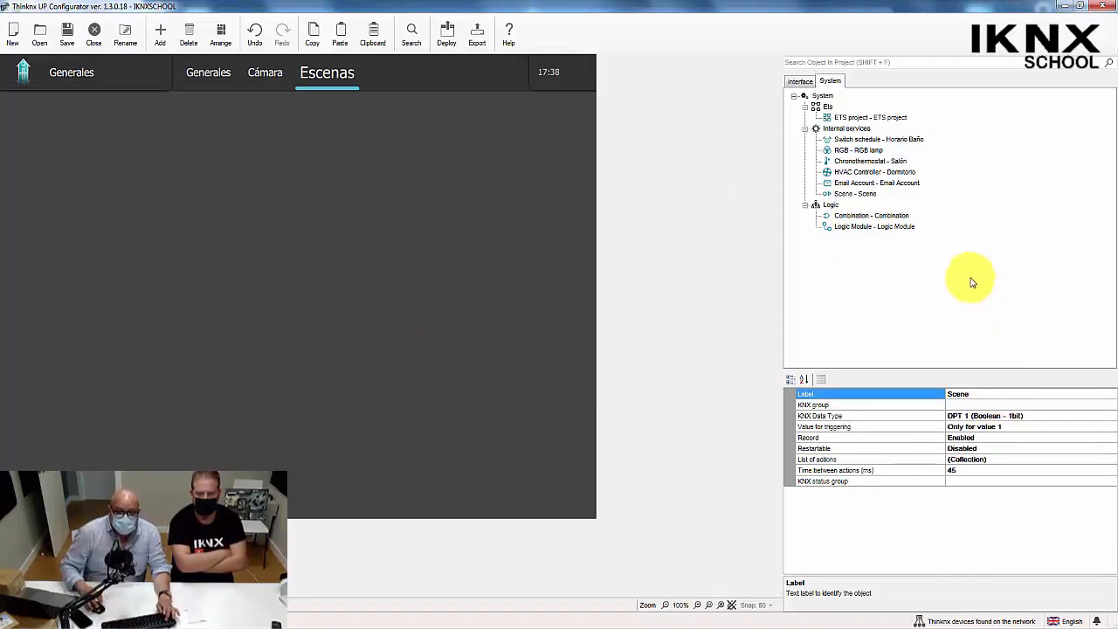
pyautogui.write('1')
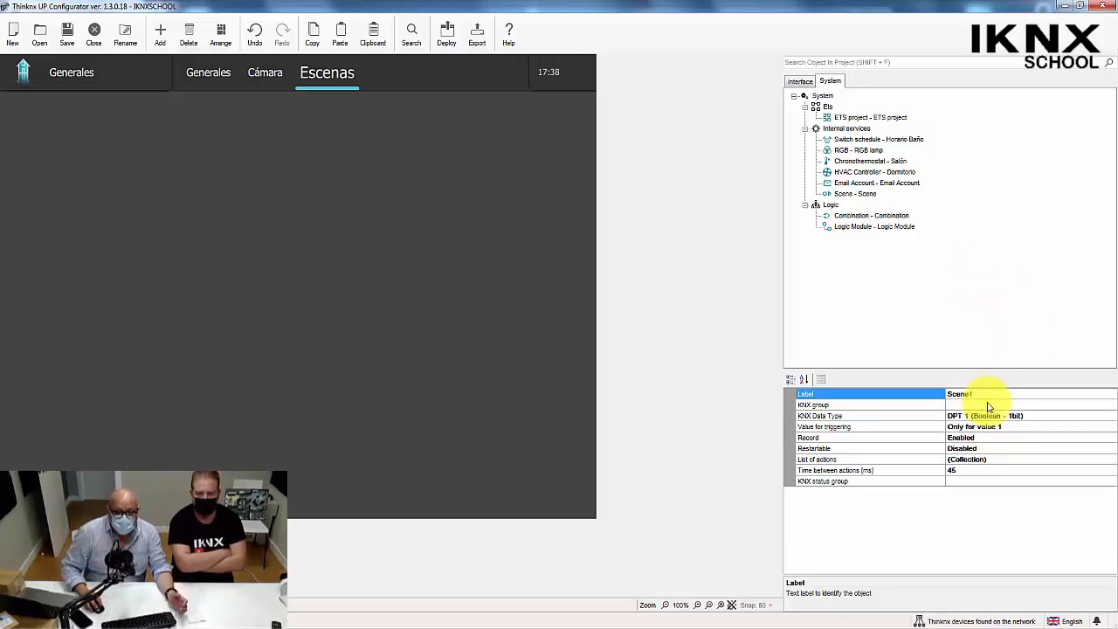
# Duplicate the Scene1 object, and duplicate that copy to get a third scene.
pyautogui.click(851, 194)
pyautogui.hotkey('ctrl', 'c')
pyautogui.hotkey('ctrl', 'v')
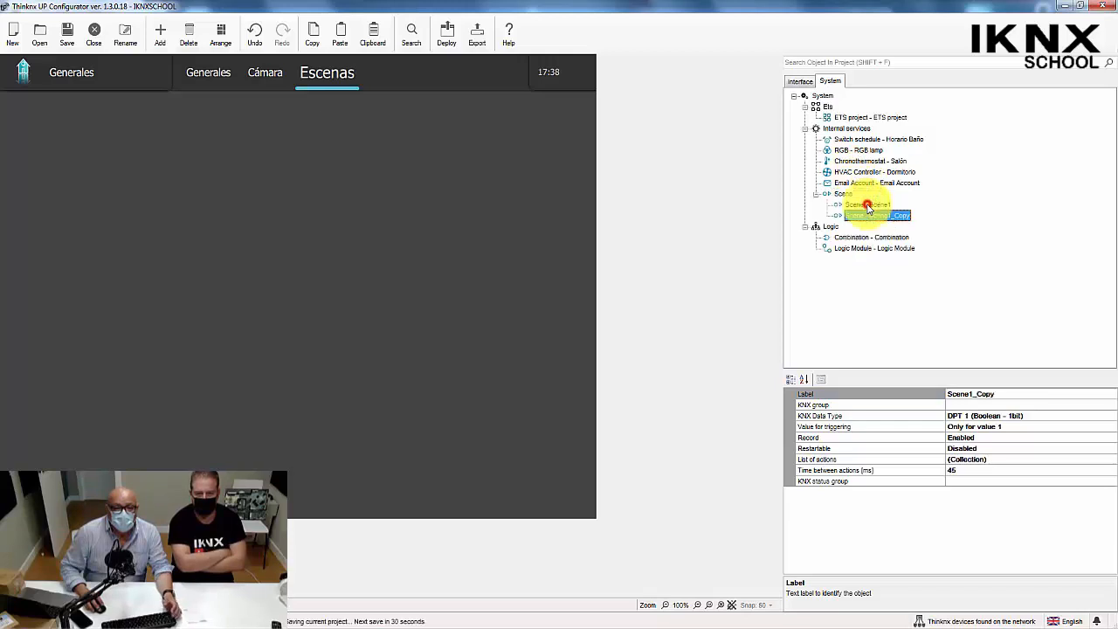
pyautogui.click(1004, 395)
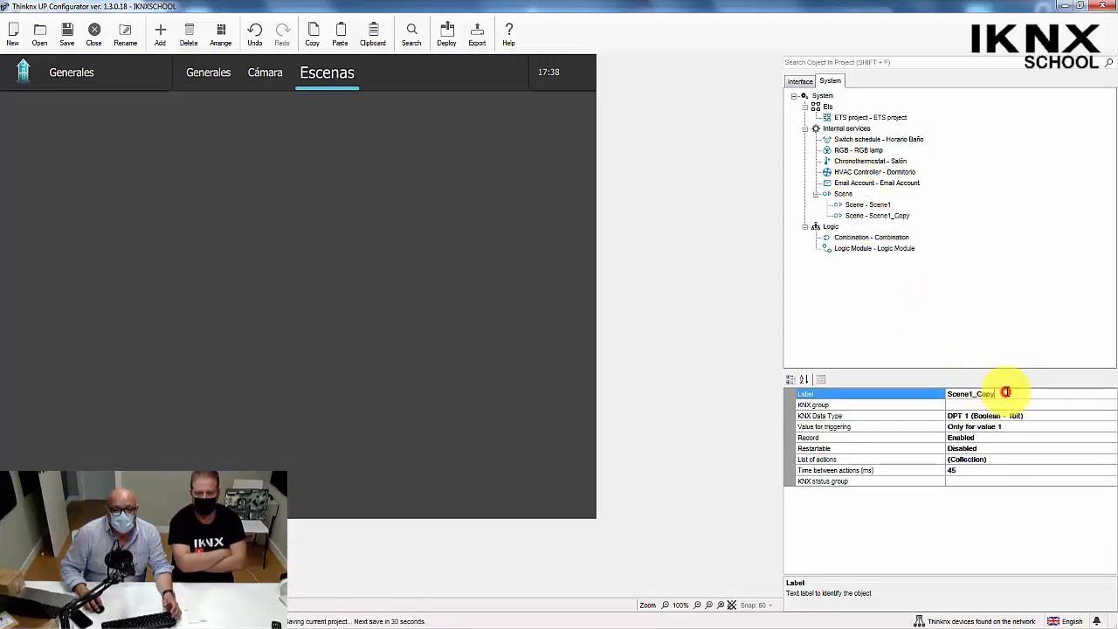
pyautogui.moveTo(998, 395); pyautogui.dragTo(978, 395)
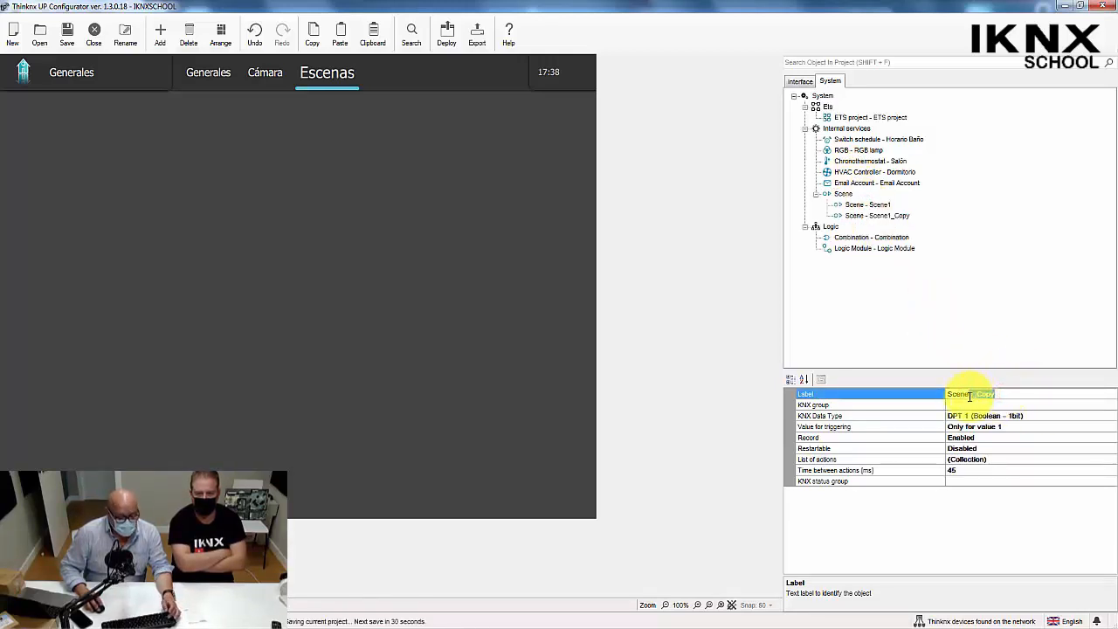
pyautogui.click(902, 217)
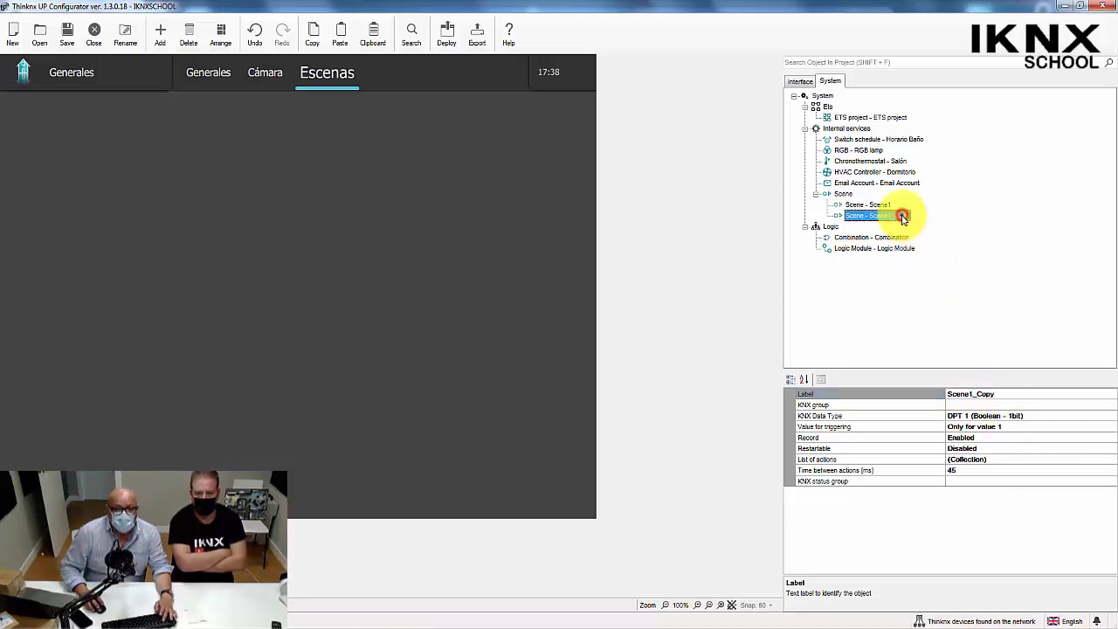
pyautogui.rightClick(902, 216)
pyautogui.click(919, 226)
# Change the label of the last scene copy to Scene3.
pyautogui.click(980, 395)
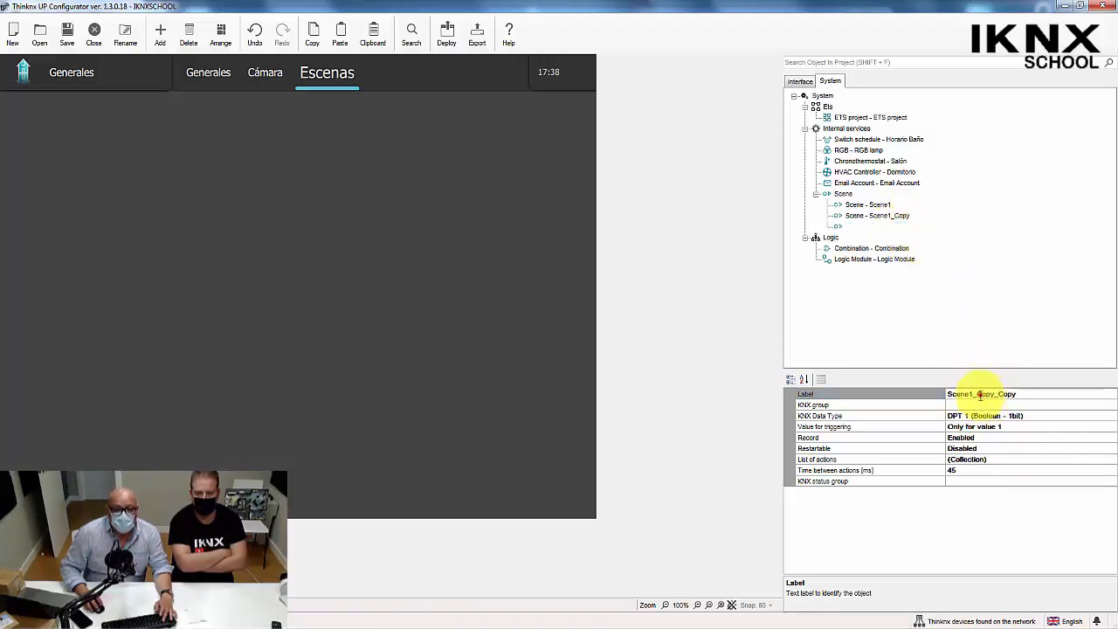
pyautogui.moveTo(969, 393); pyautogui.dragTo(1040, 391)
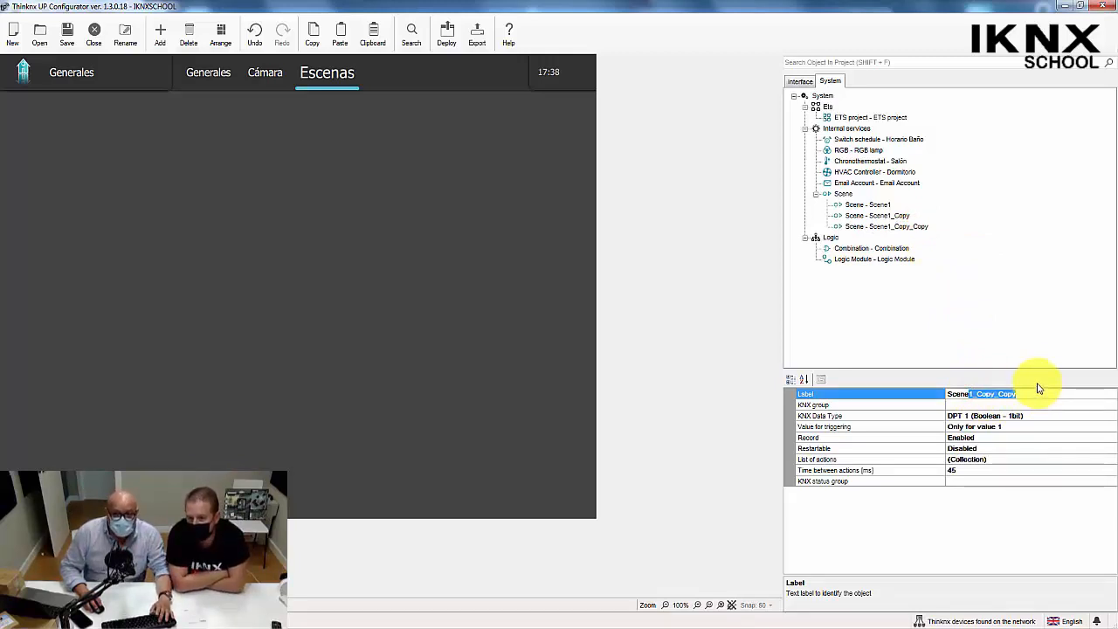
pyautogui.write('3')
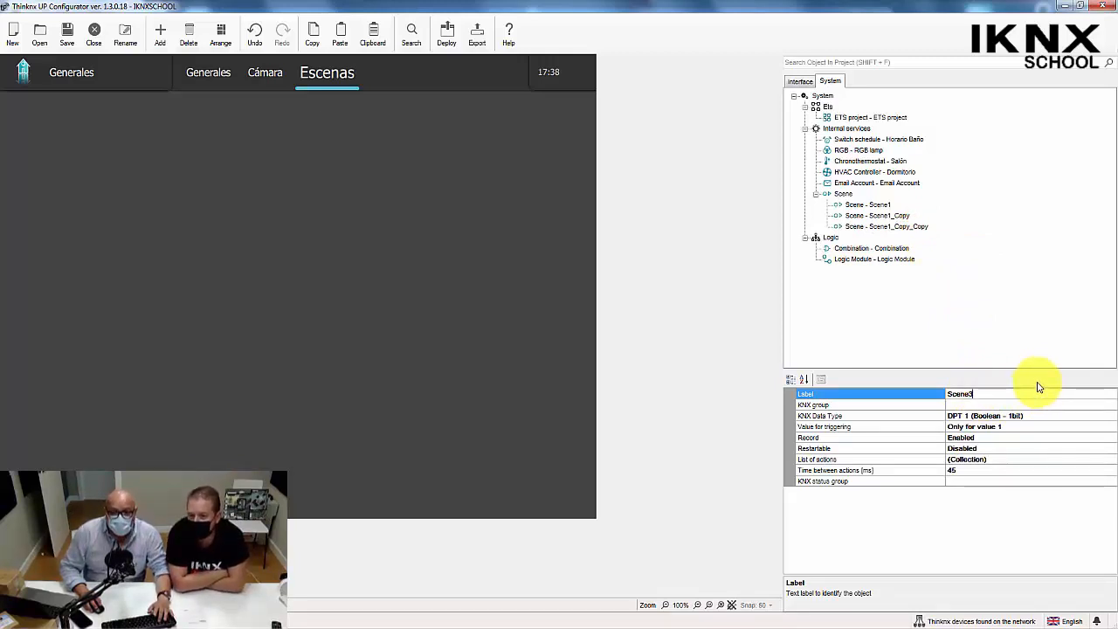
pyautogui.click(928, 405)
# Change the label of the first Scene1 copy to Scene2.
pyautogui.click(859, 217)
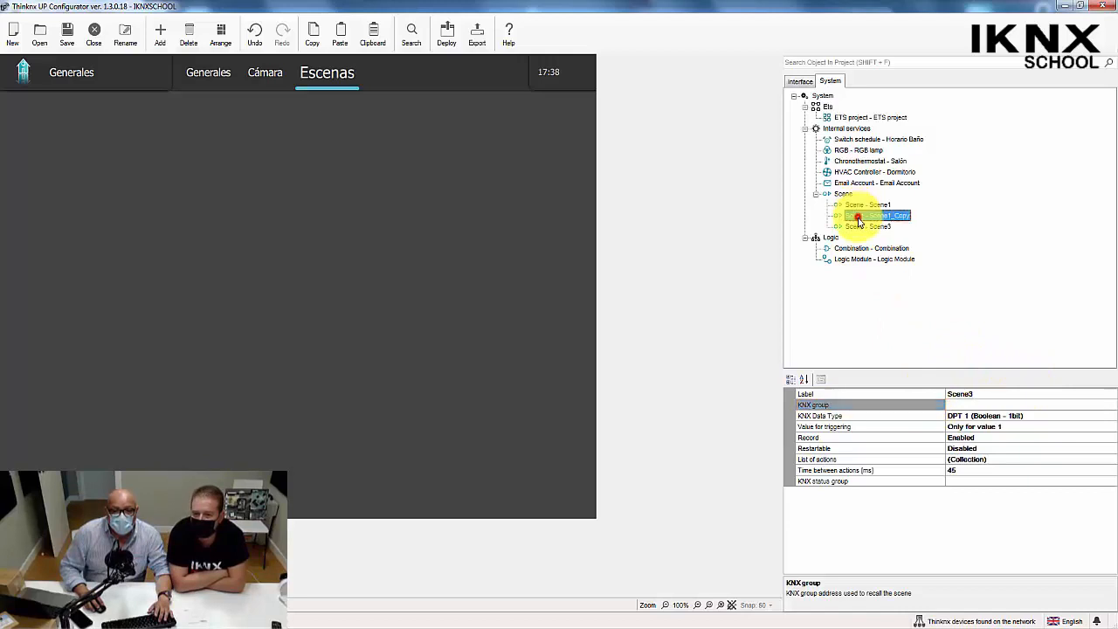
pyautogui.click(974, 395)
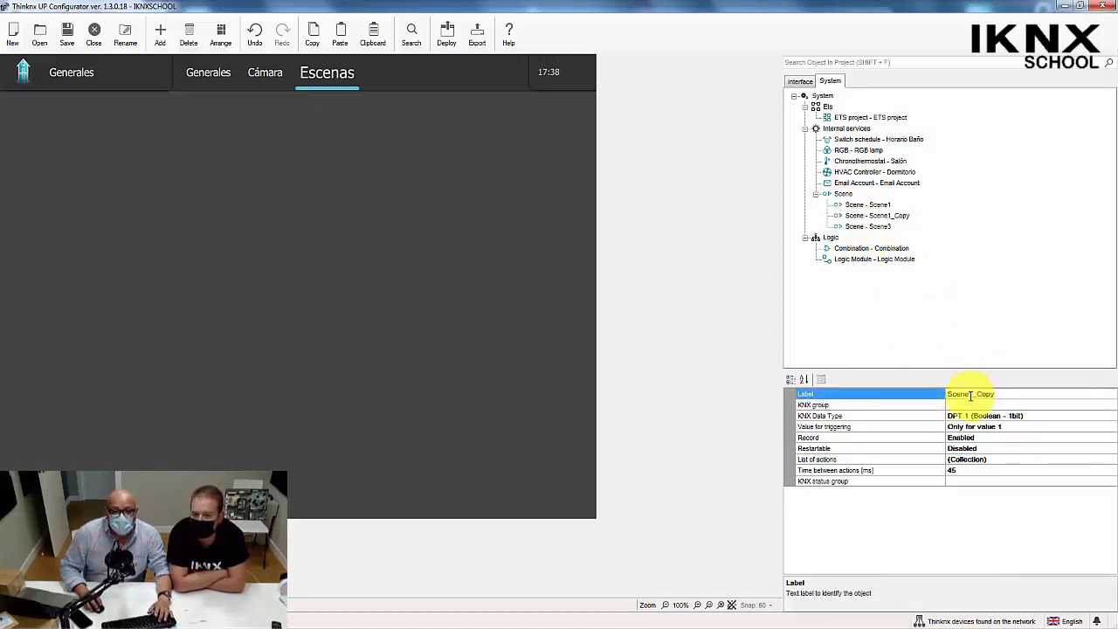
pyautogui.doubleClick(994, 395)
pyautogui.write('Scene2')
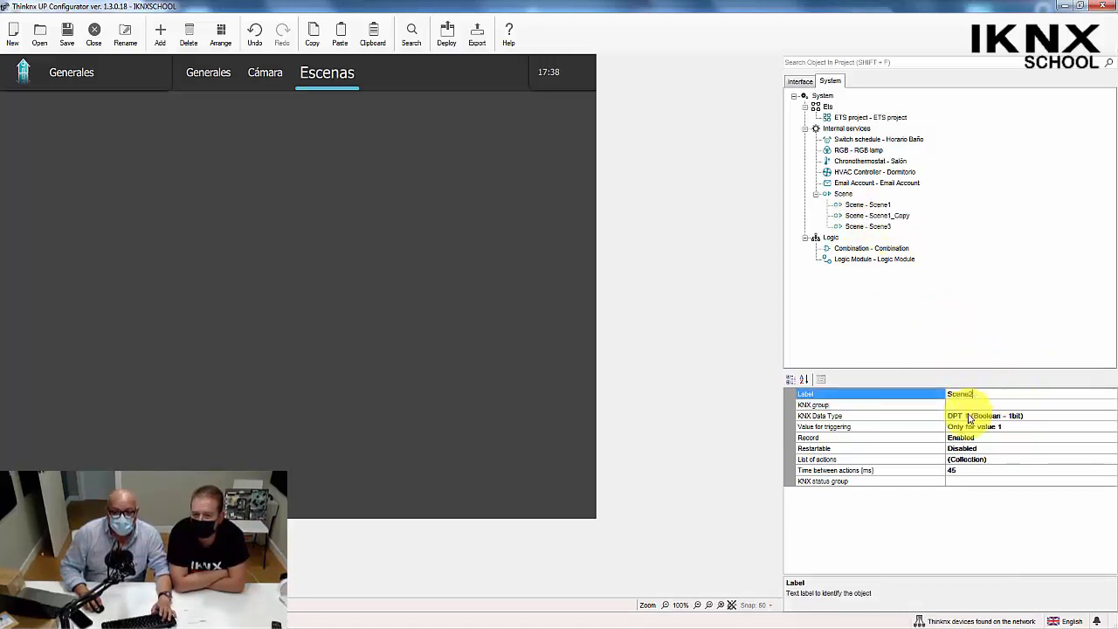
# Duplicate the Scene3 object and label the copy Scene4.
pyautogui.click(898, 405)
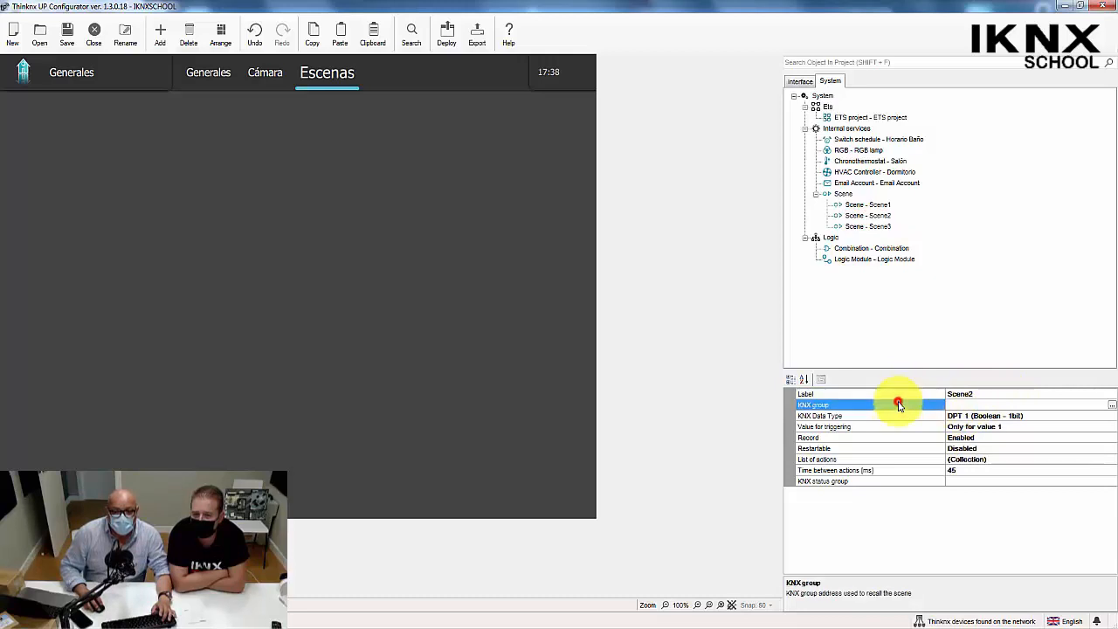
pyautogui.click(879, 228)
pyautogui.rightClick(880, 228)
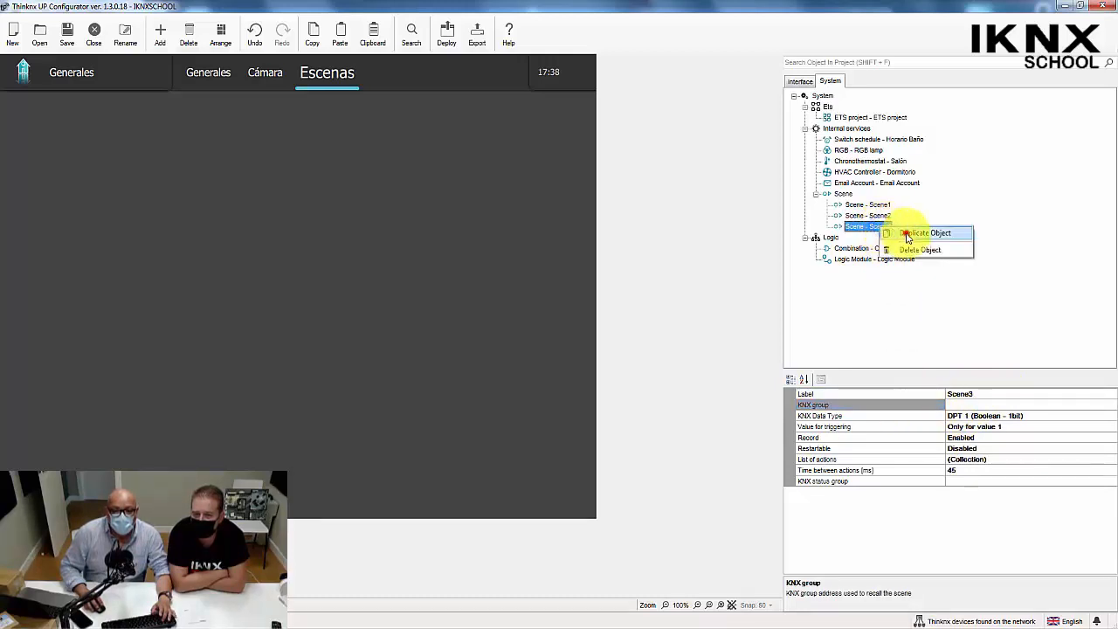
pyautogui.click(901, 234)
pyautogui.click(968, 394)
pyautogui.click(977, 393)
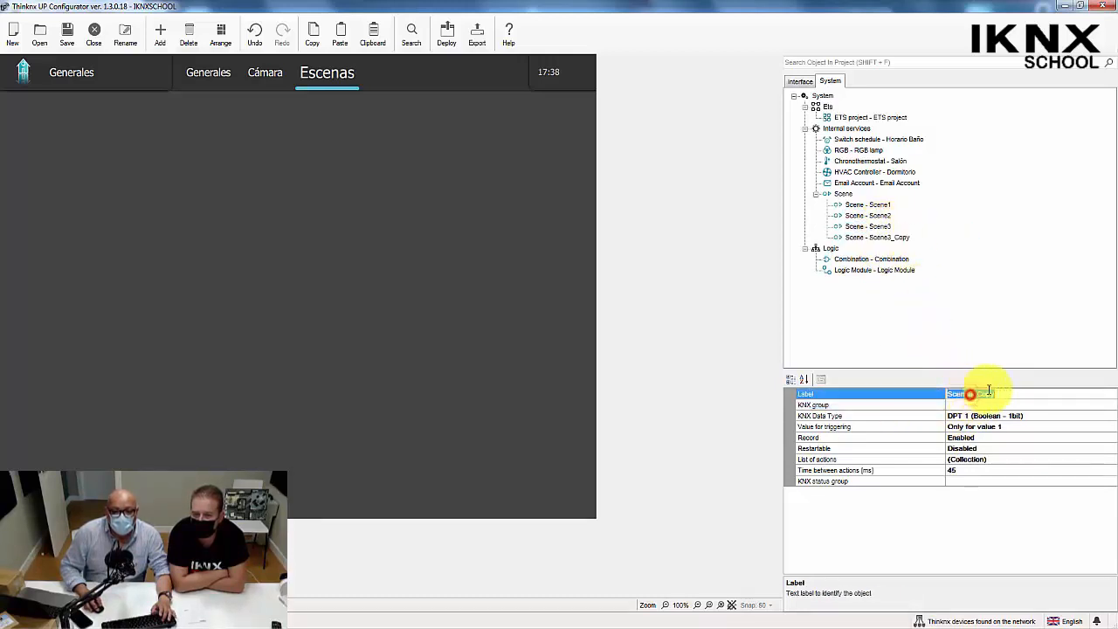
pyautogui.doubleClick(1015, 394)
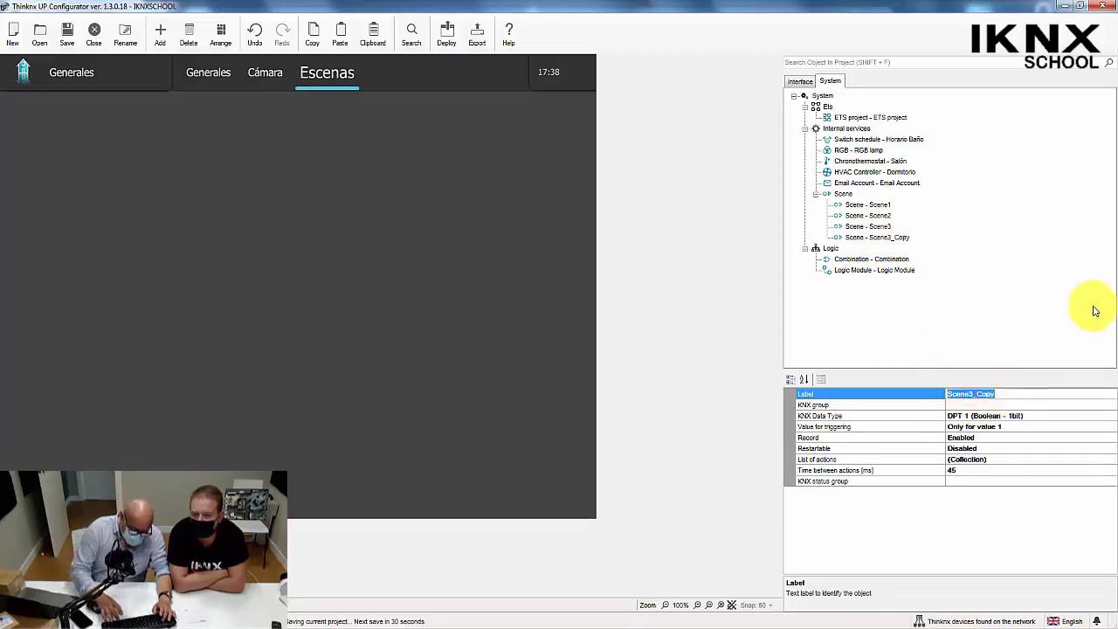
pyautogui.press('BackSpace')
pyautogui.press('BackSpace')
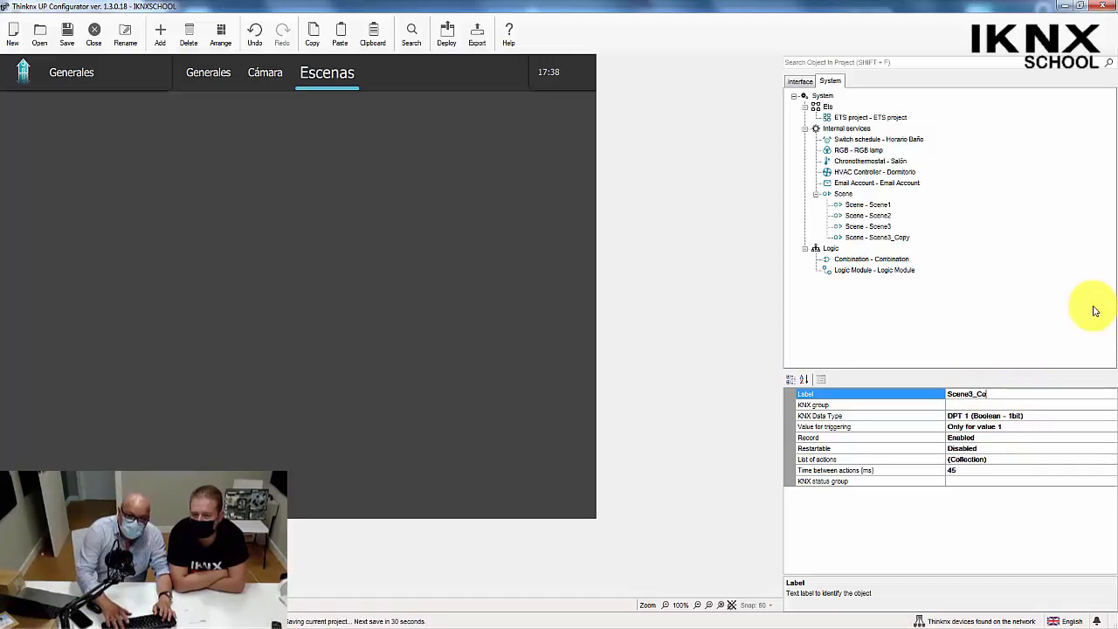
pyautogui.press('BackSpace')
pyautogui.write('4')
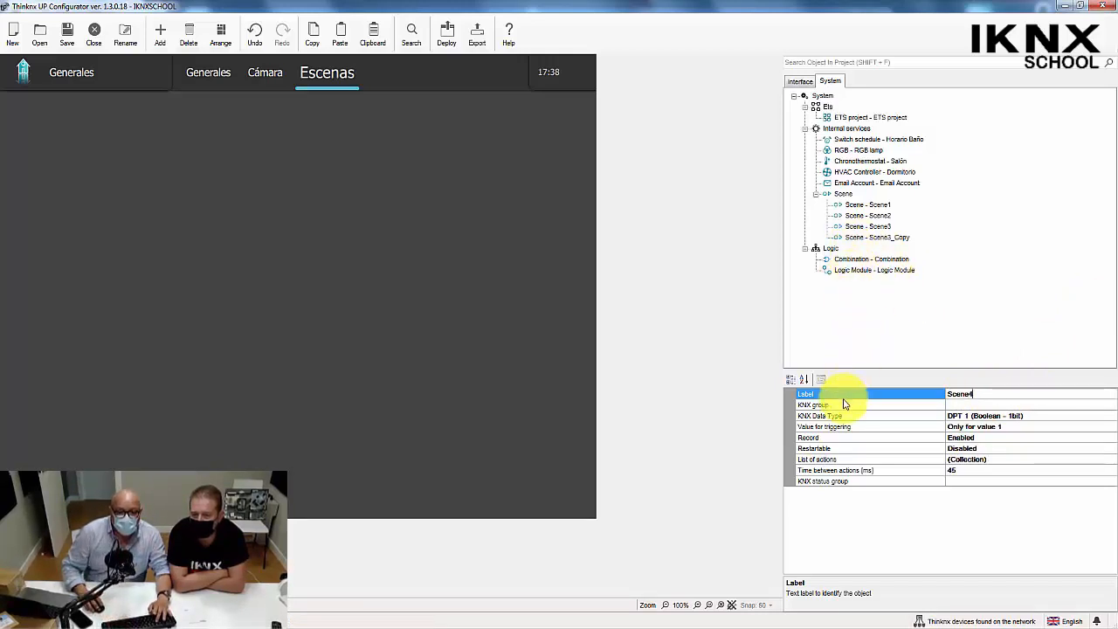
# Duplicate the Scene4 object and label the copy Scene5.
pyautogui.rightClick(870, 237)
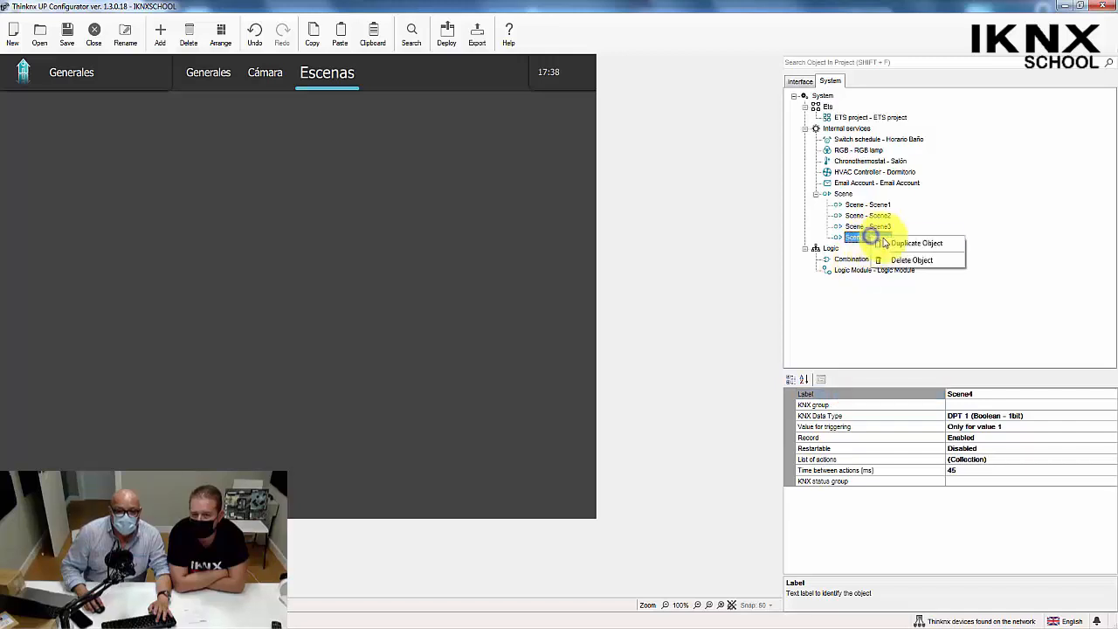
pyautogui.click(899, 246)
pyautogui.click(1012, 396)
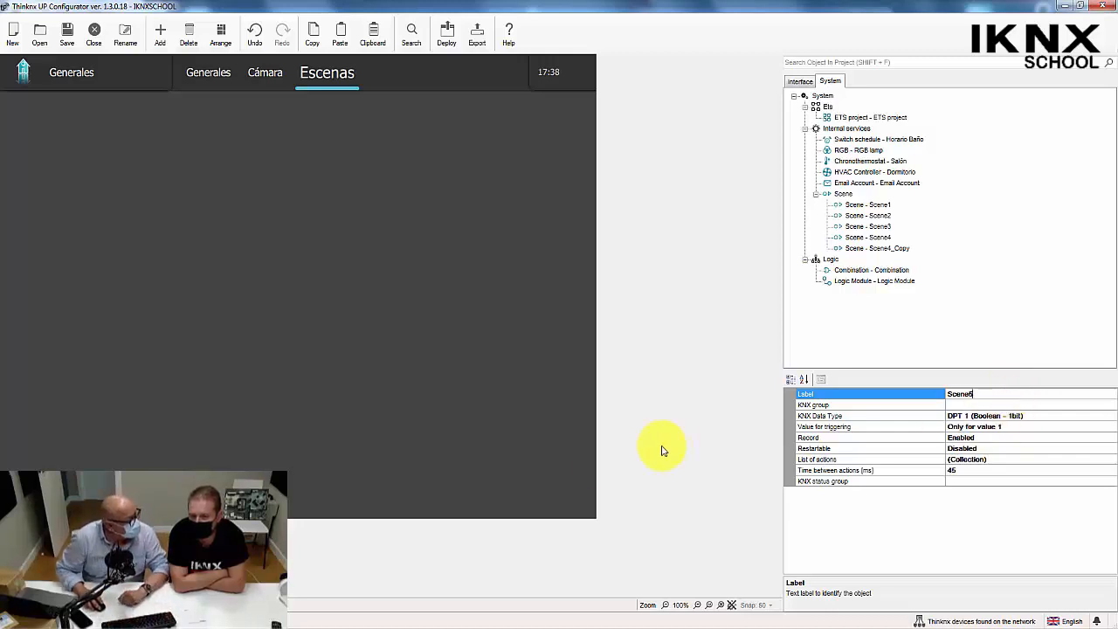
pyautogui.click(865, 337)
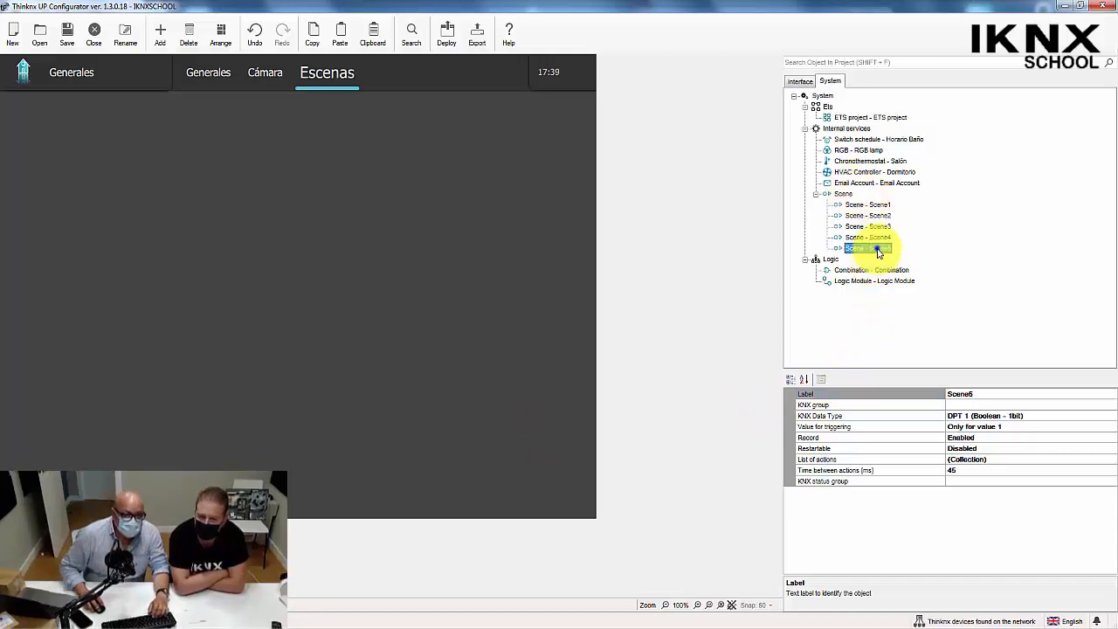
# Duplicate the Scene5 object and label the copy Escena Fija.
pyautogui.rightClick(879, 249)
pyautogui.click(888, 255)
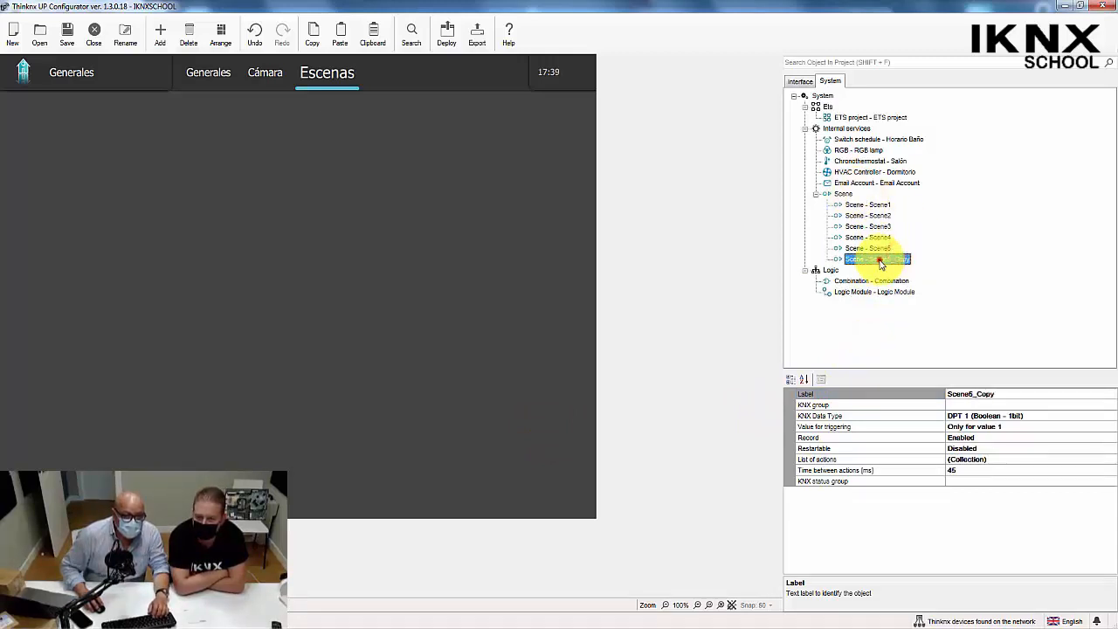
pyautogui.click(996, 395)
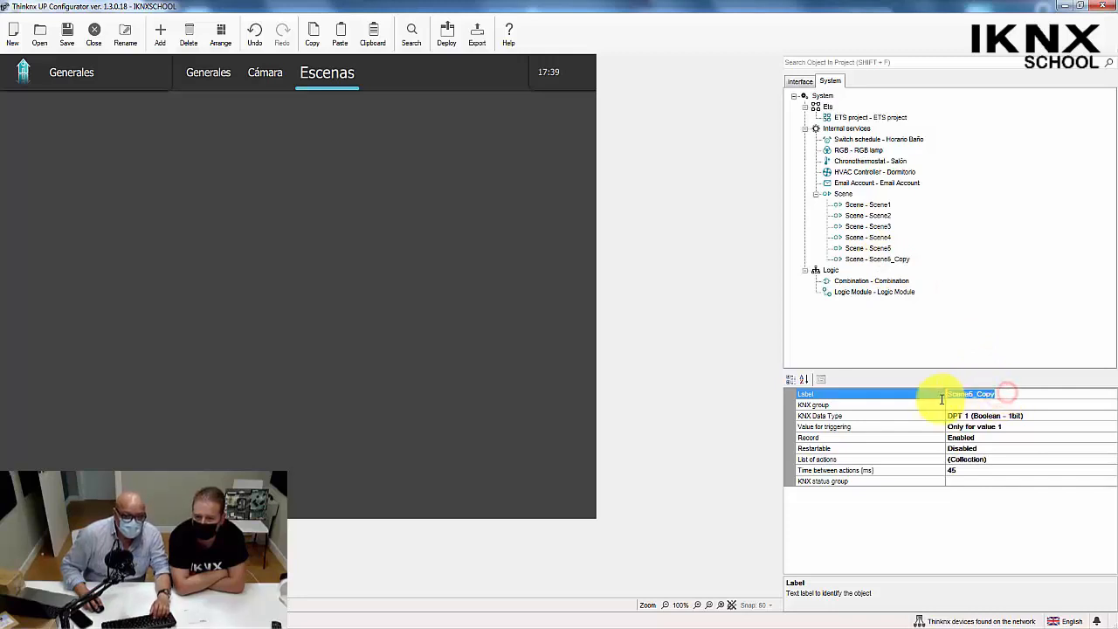
pyautogui.doubleClick(963, 395)
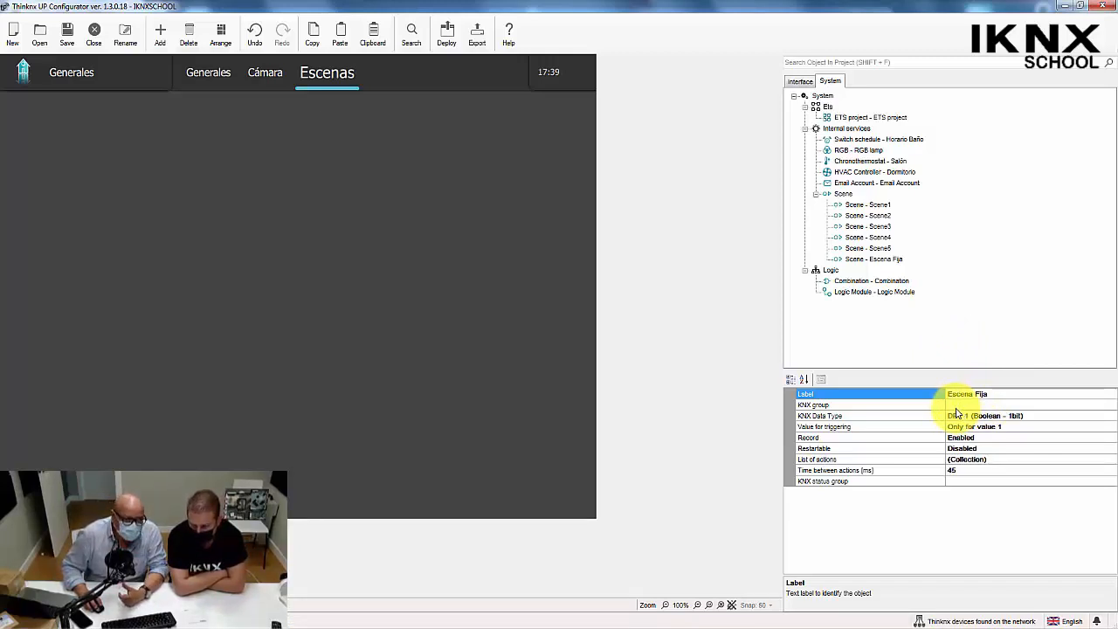
pyautogui.click(955, 405)
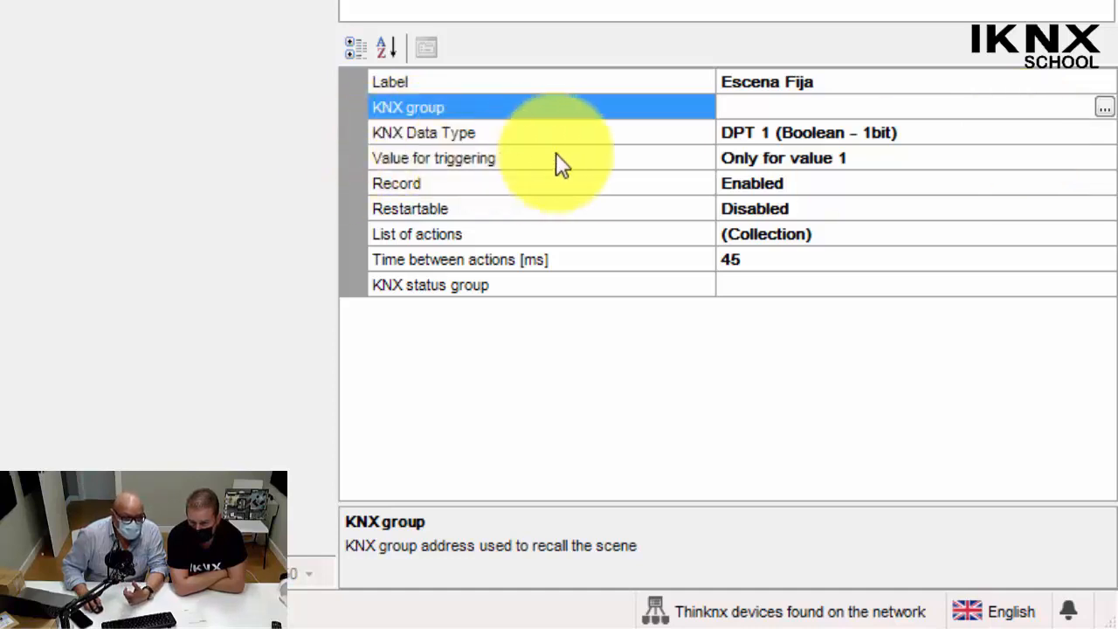
# Set Escena Fija's value for triggering to Only for value 0 and its KNX data type to DPT 17-18 (Unsigned integer - 1byte).
pyautogui.click(814, 158)
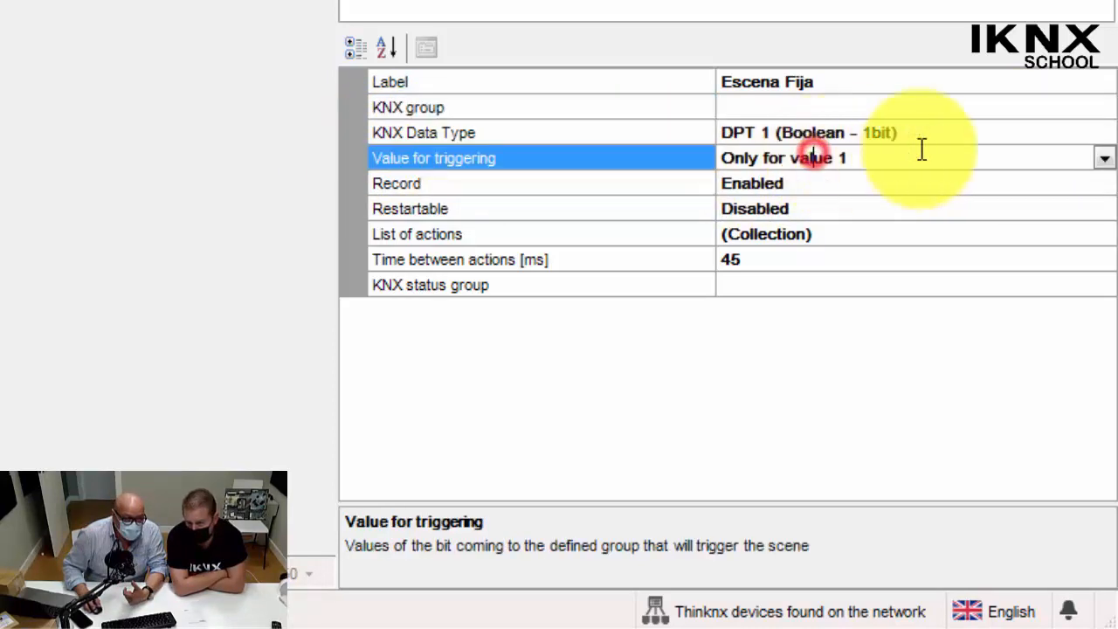
pyautogui.click(1106, 158)
pyautogui.click(778, 208)
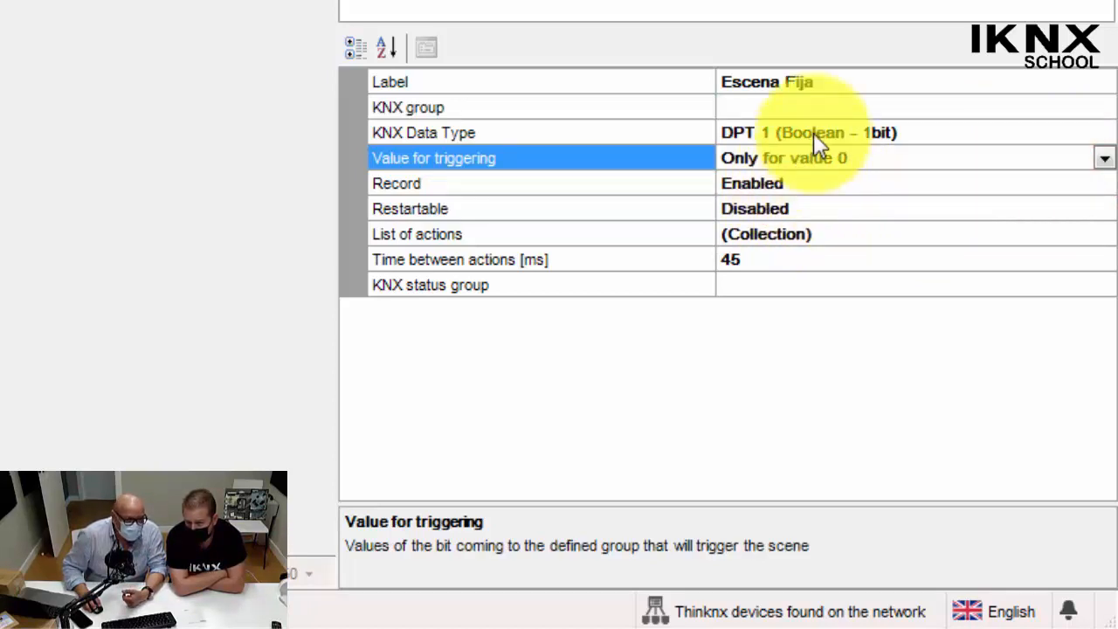
pyautogui.click(795, 84)
pyautogui.click(995, 131)
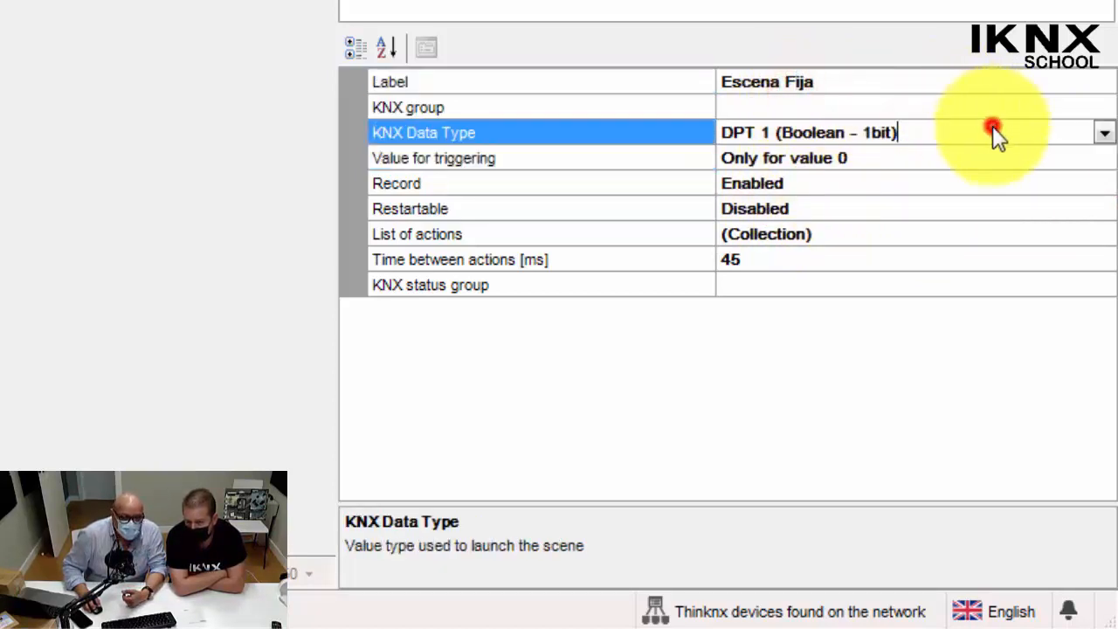
pyautogui.click(1105, 134)
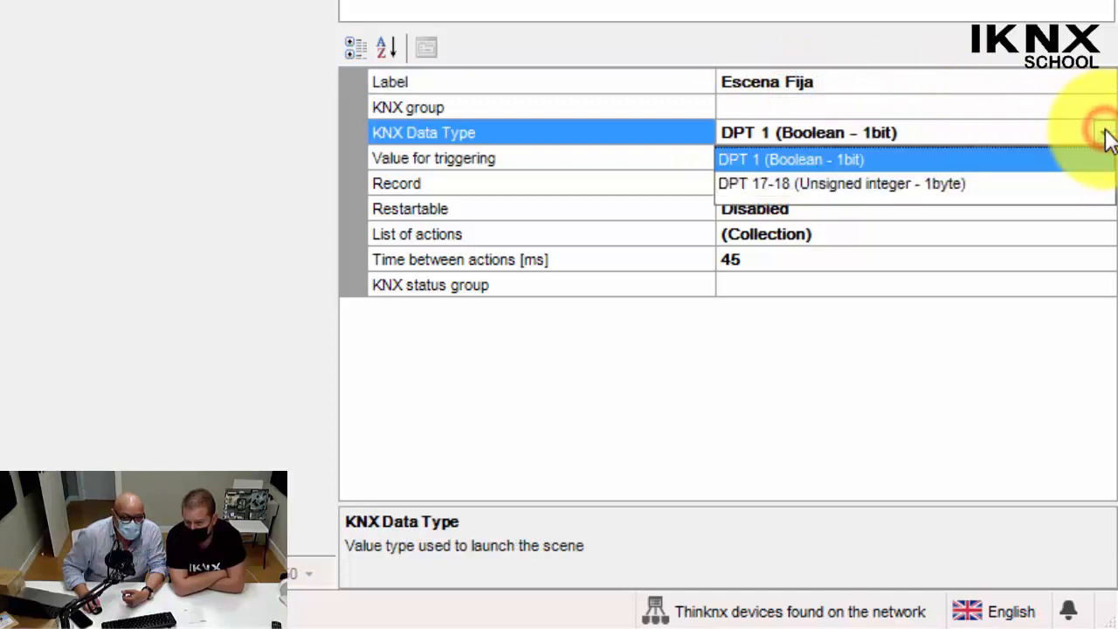
pyautogui.click(968, 187)
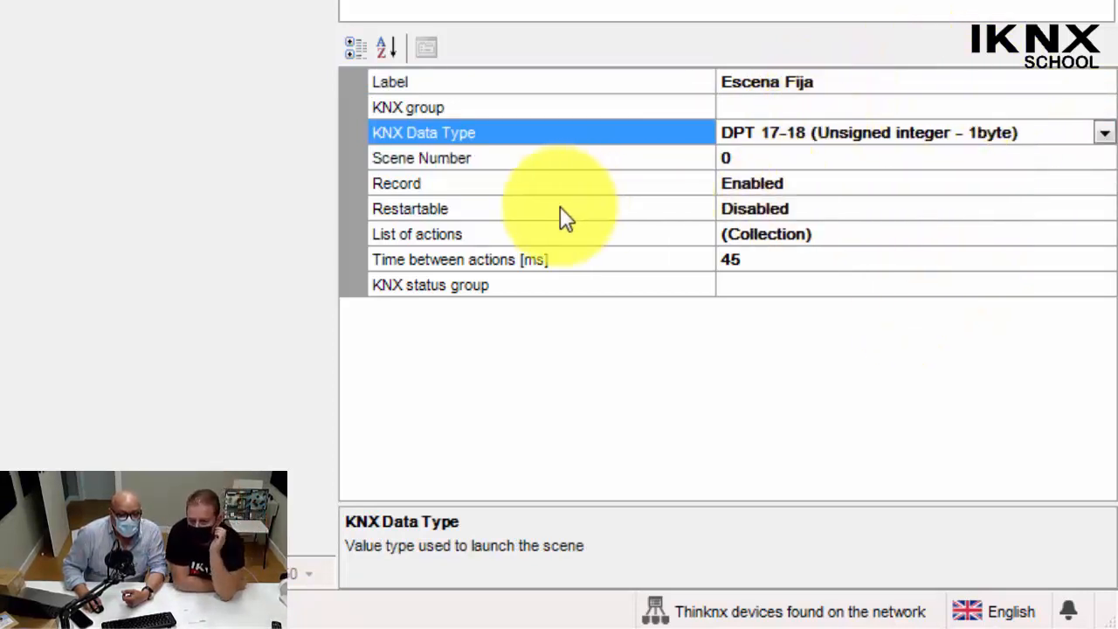
# Disable the Record option of the Escena Fija scene.
pyautogui.click(428, 182)
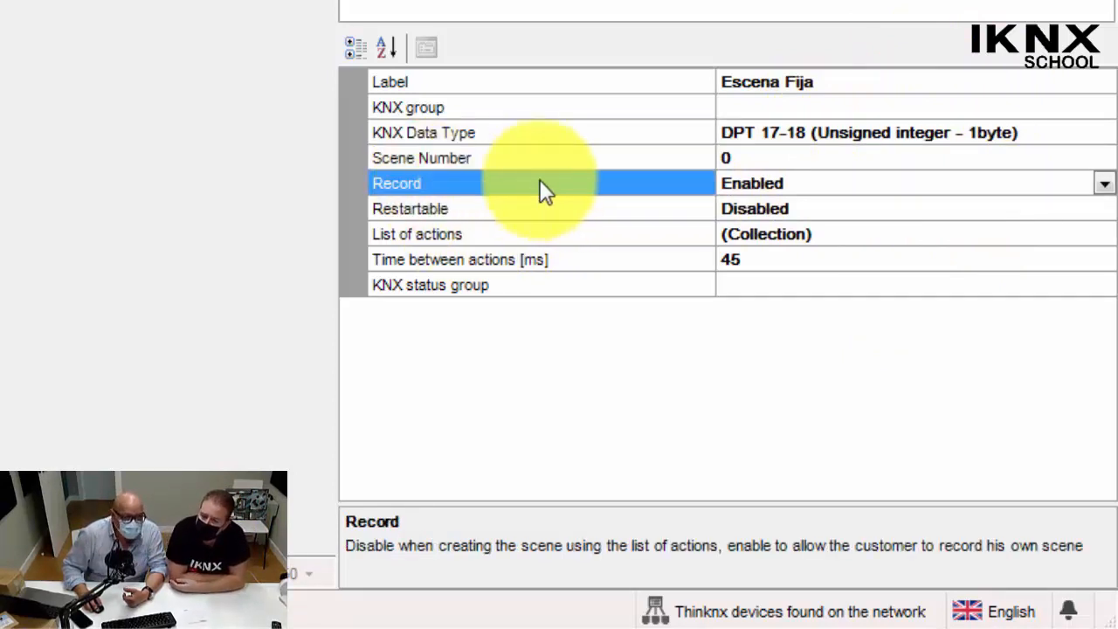
pyautogui.click(1106, 181)
pyautogui.click(809, 209)
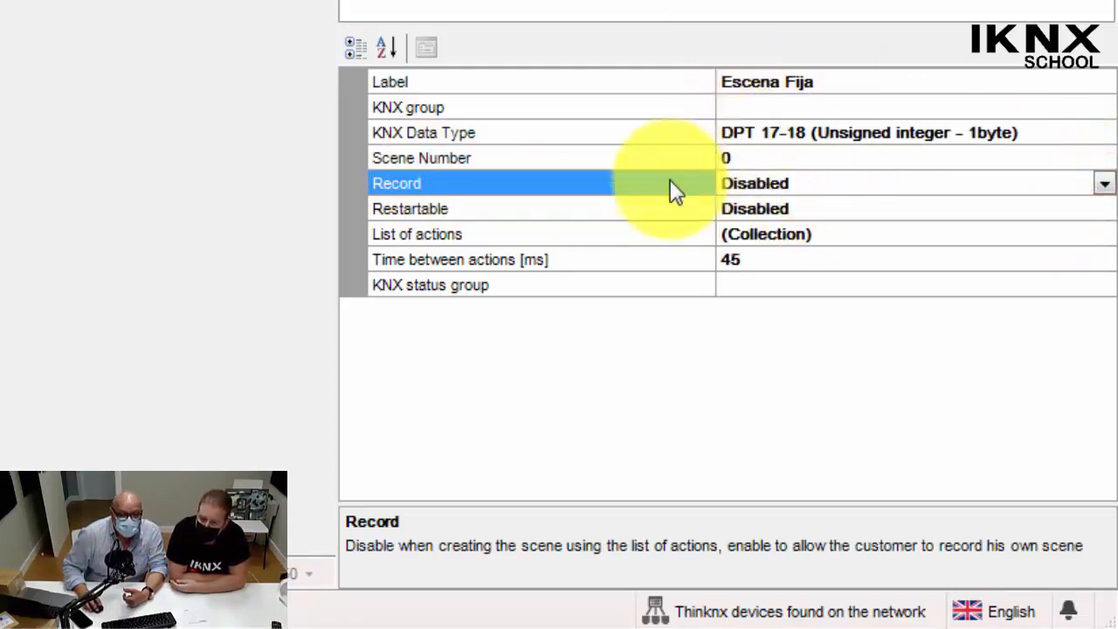
pyautogui.click(486, 214)
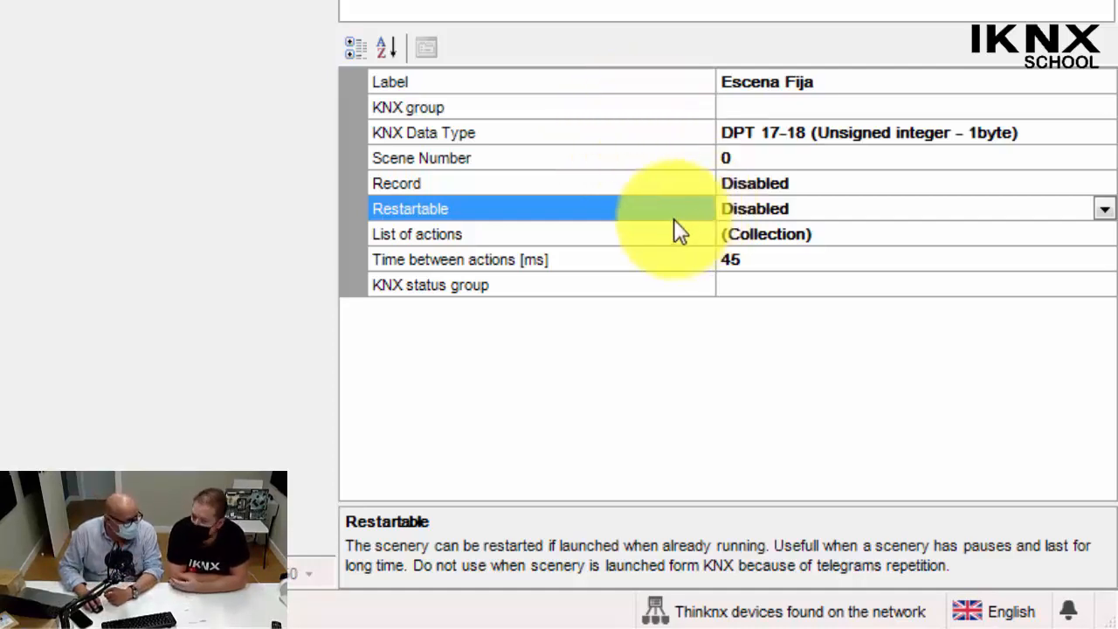
# Open the list of actions of Escena Fija and add a first scenery action.
pyautogui.click(552, 234)
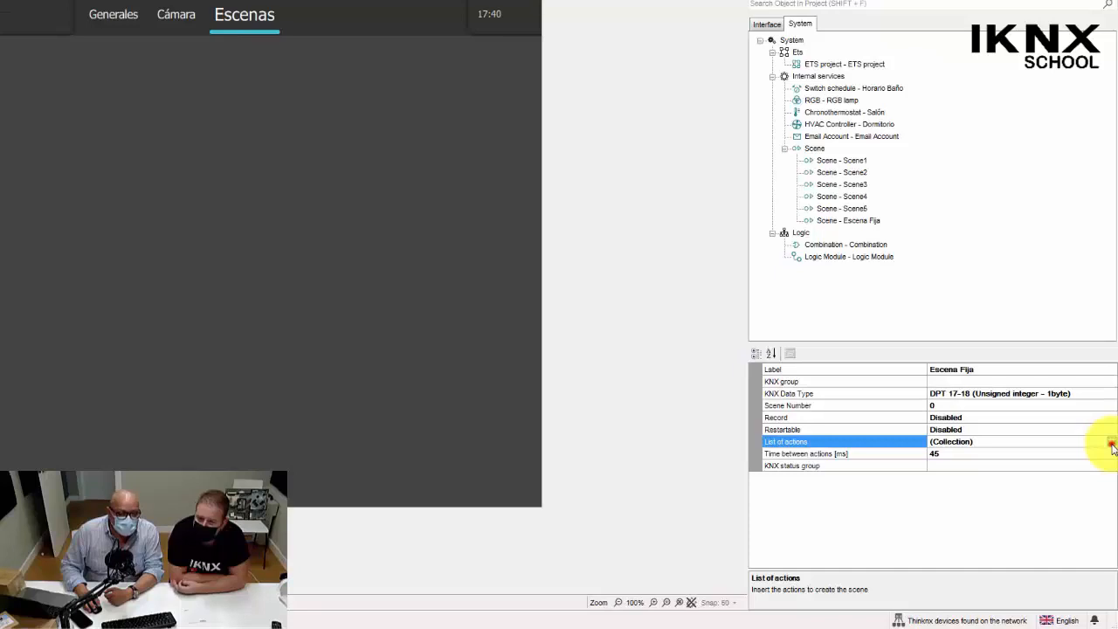
pyautogui.click(1111, 444)
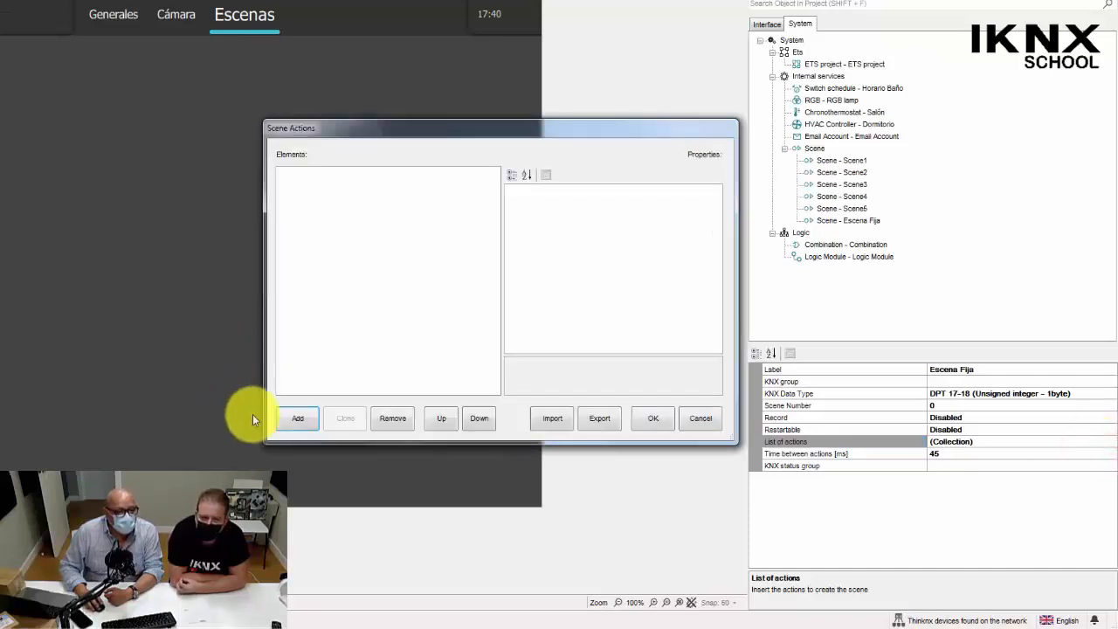
pyautogui.click(297, 418)
pyautogui.click(315, 174)
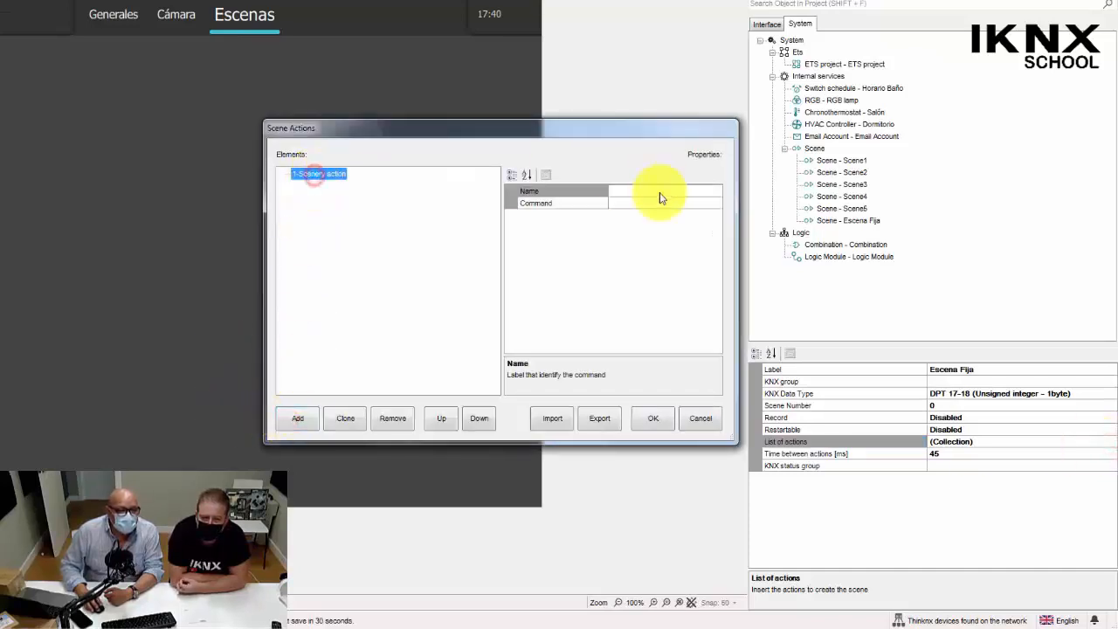
# Set the first action's command to Send KNX Bit Telegram, with KNX group 2/1/0 (Persiana 1 - Mov) and KNX value 1.
pyautogui.click(634, 204)
pyautogui.click(716, 207)
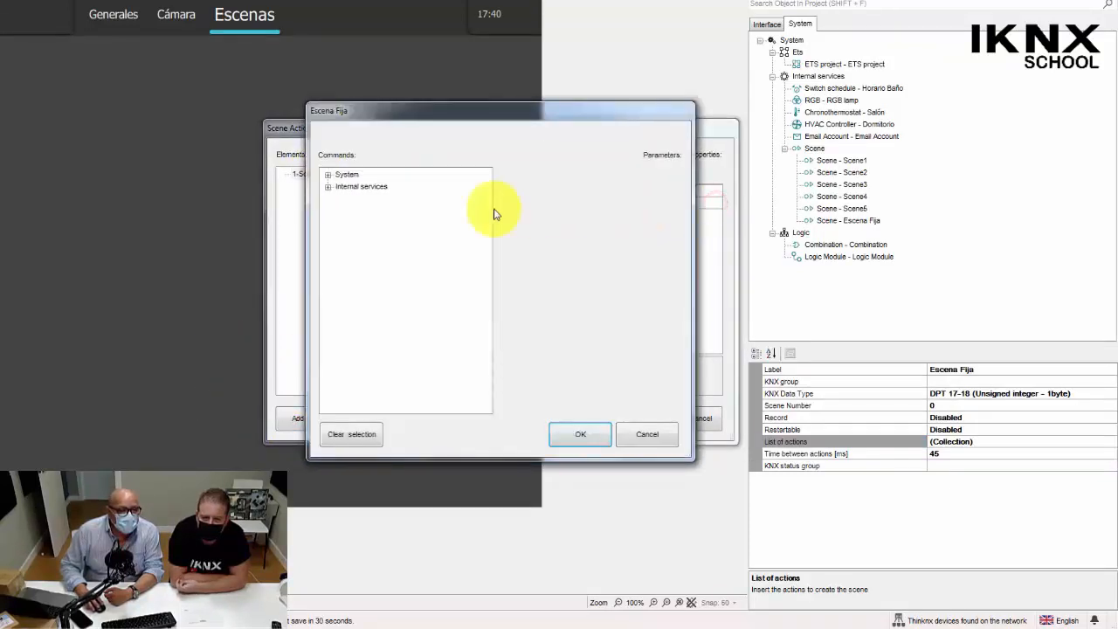
pyautogui.click(329, 176)
pyautogui.click(385, 186)
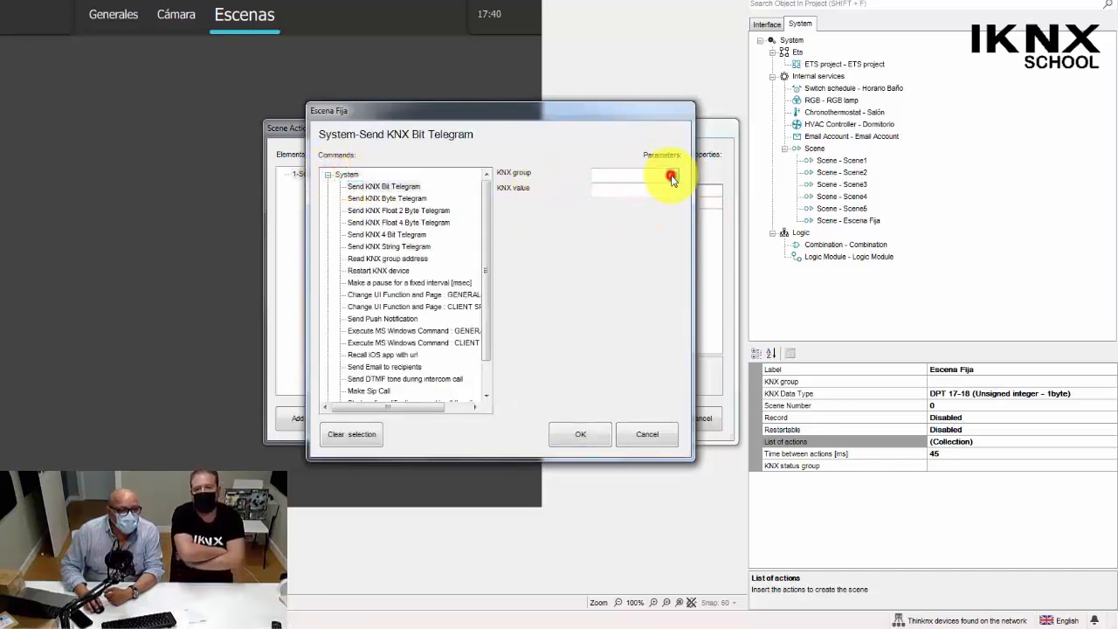
pyautogui.click(672, 175)
pyautogui.click(427, 190)
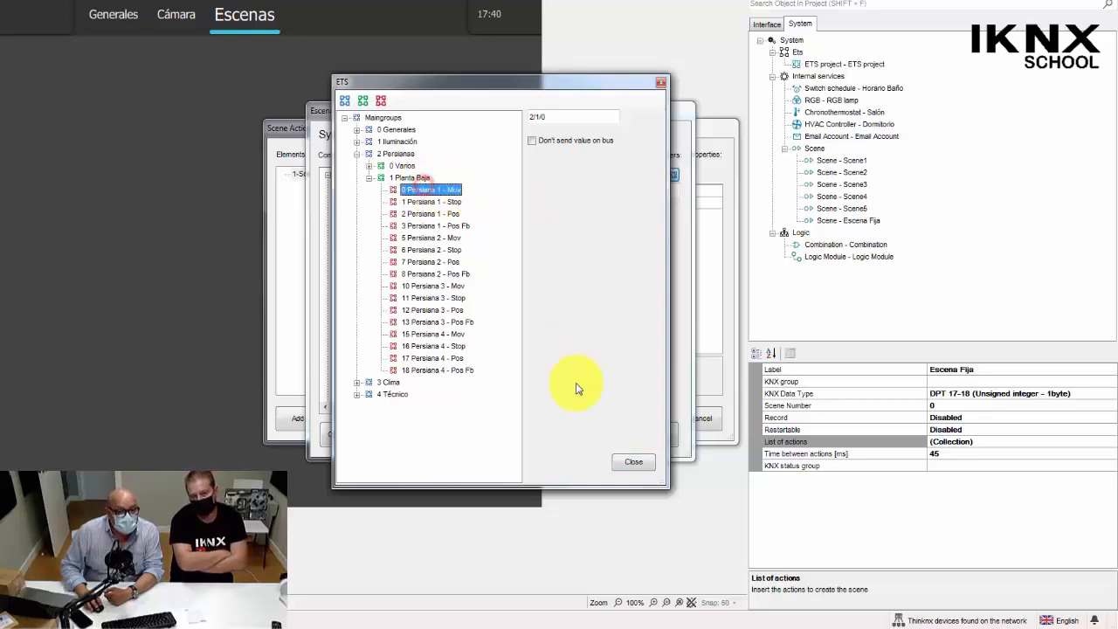
pyautogui.click(633, 463)
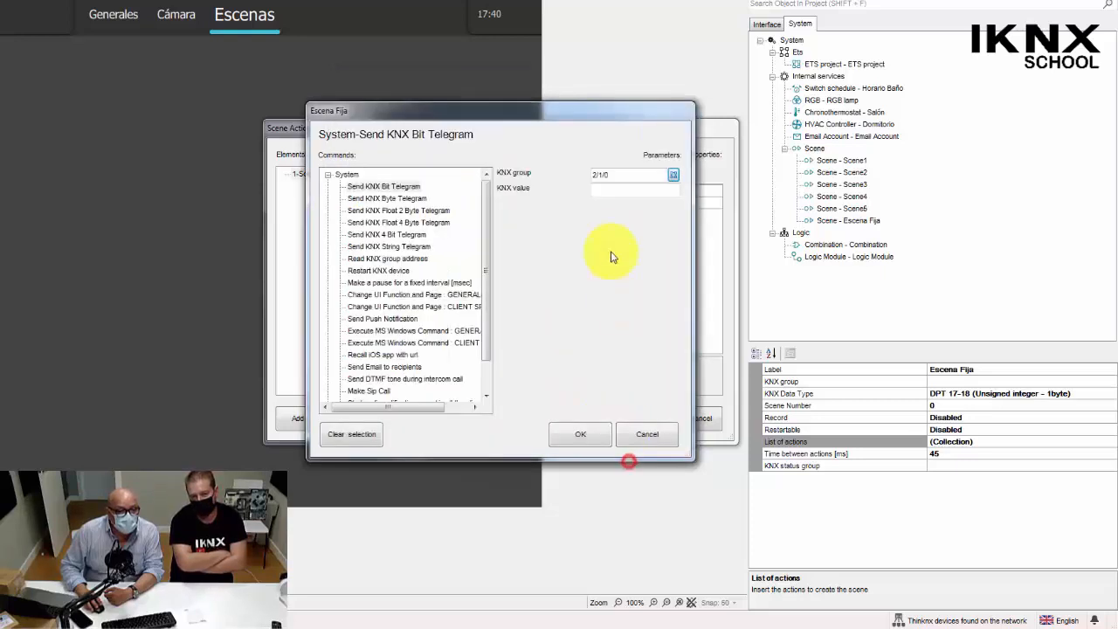
pyautogui.click(609, 188)
pyautogui.write('1')
pyautogui.click(579, 434)
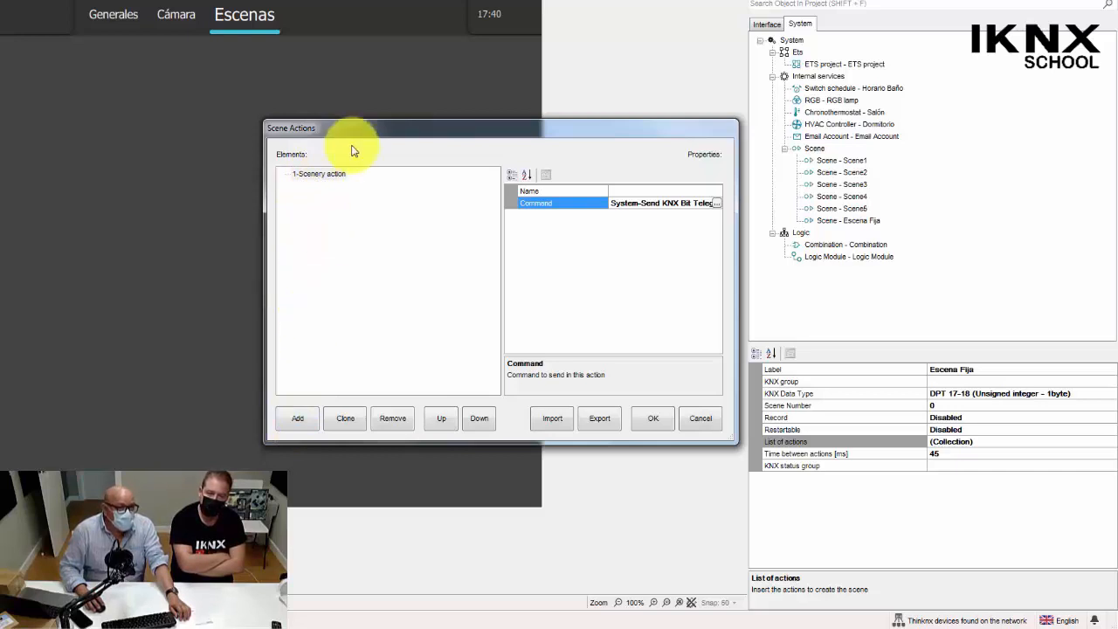
# Add a second scenery action to the Escena Fija list of actions and select it.
pyautogui.click(328, 177)
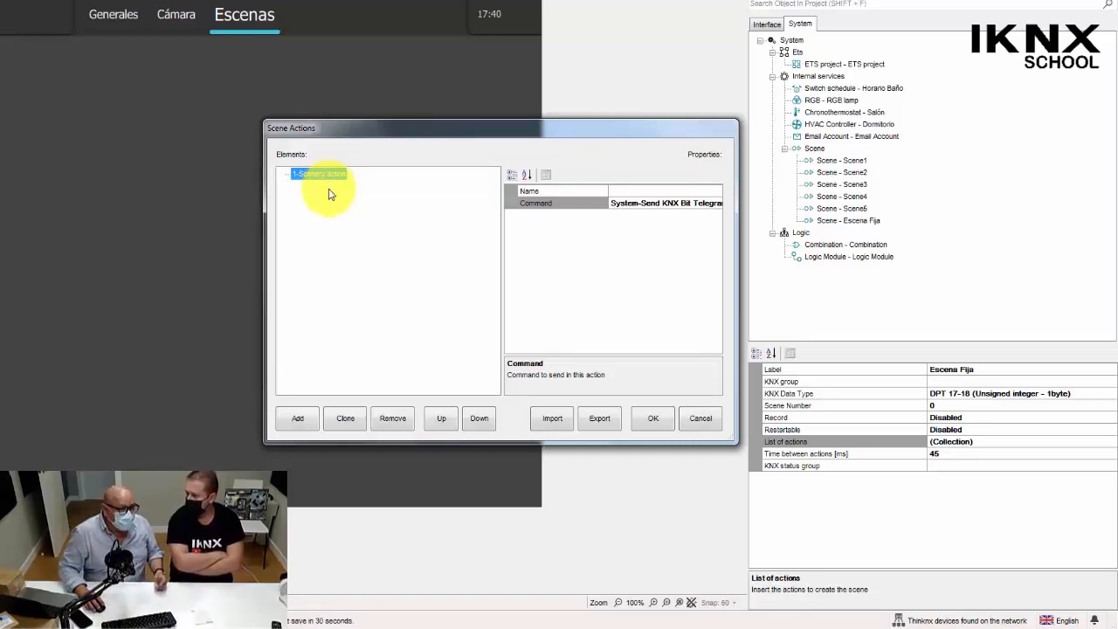
pyautogui.click(298, 417)
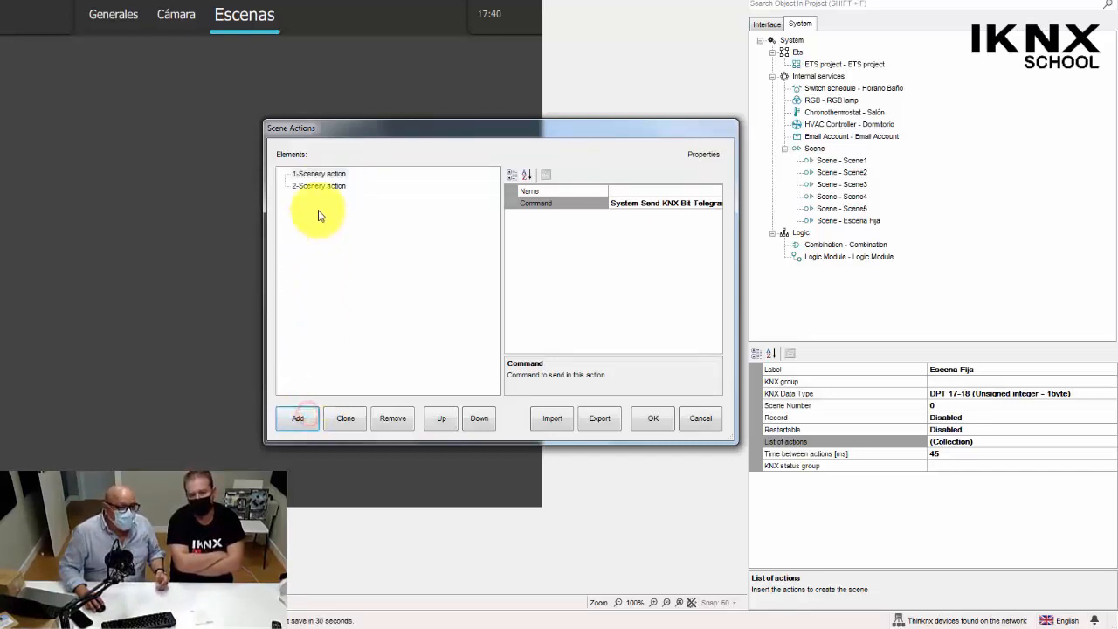
pyautogui.click(322, 186)
# Set the second action's command to Make a pause for a fixed interval [msec], with interval 0003000.
pyautogui.click(716, 203)
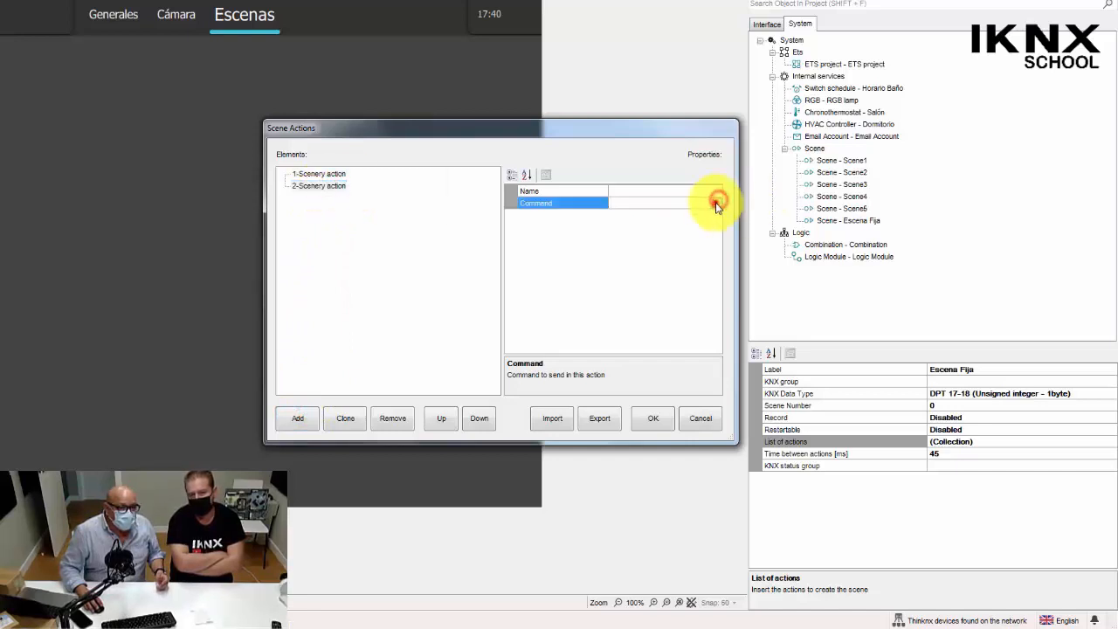
pyautogui.click(716, 203)
pyautogui.click(329, 176)
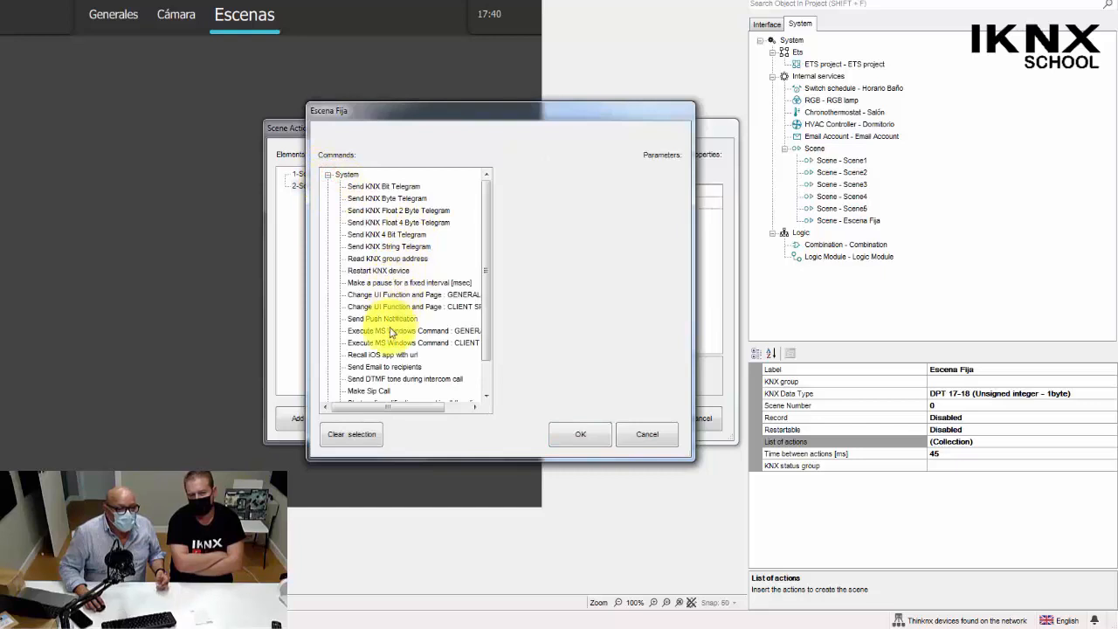
pyautogui.click(387, 284)
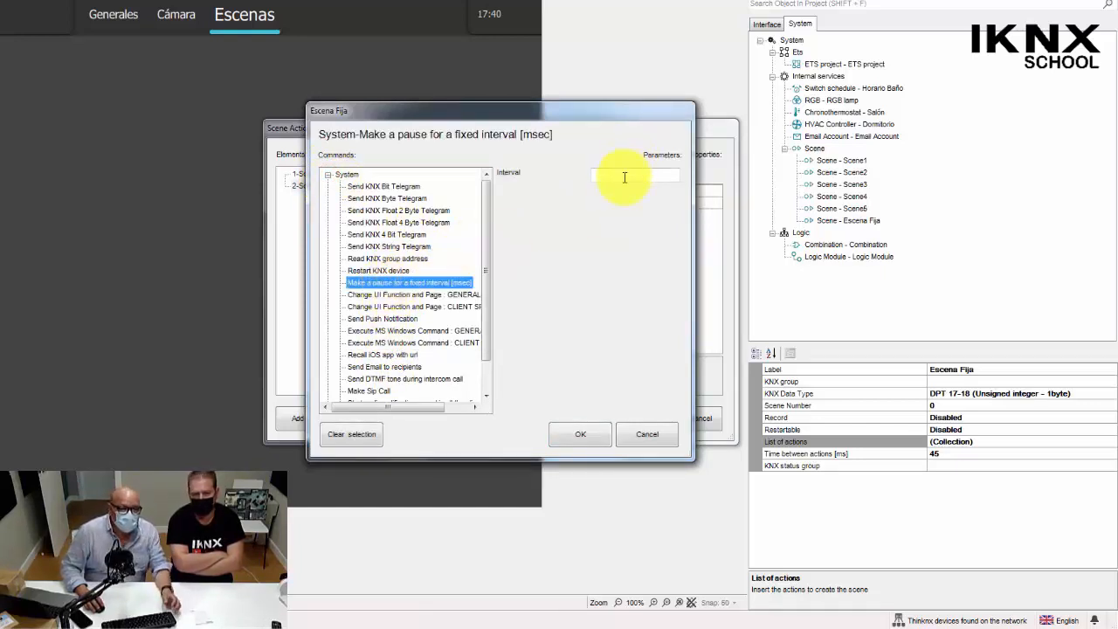
pyautogui.click(624, 178)
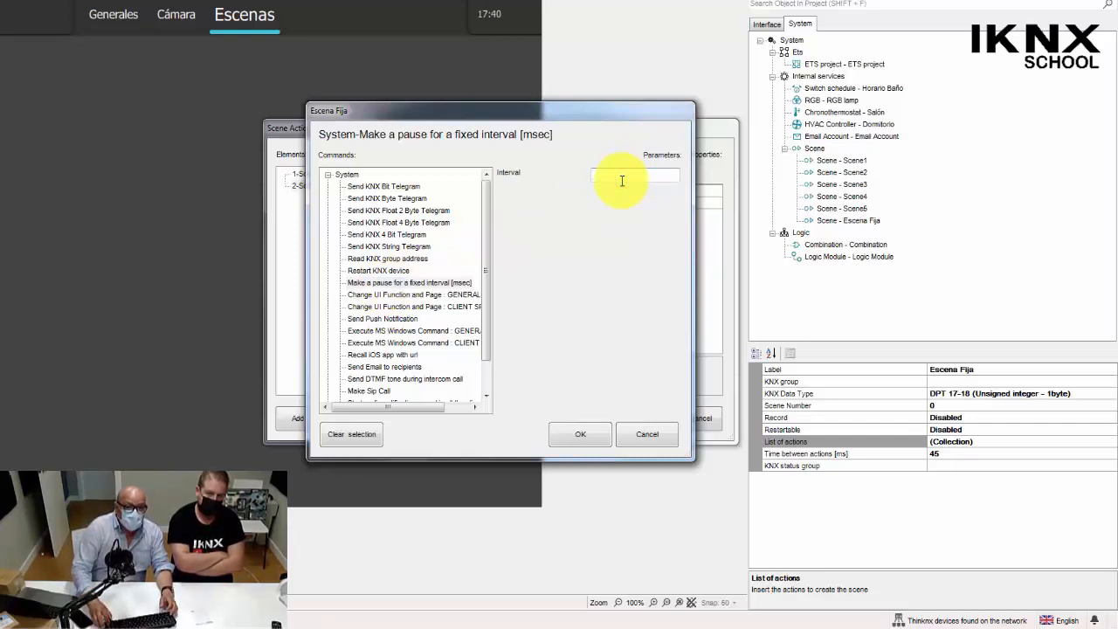
pyautogui.write('0003000')
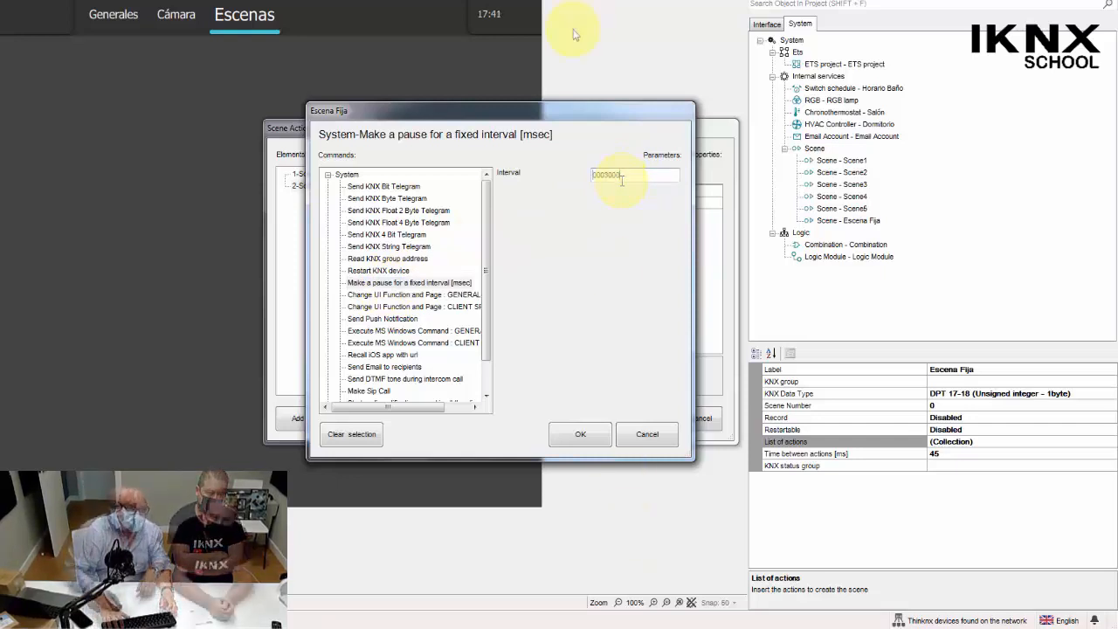
pyautogui.click(581, 435)
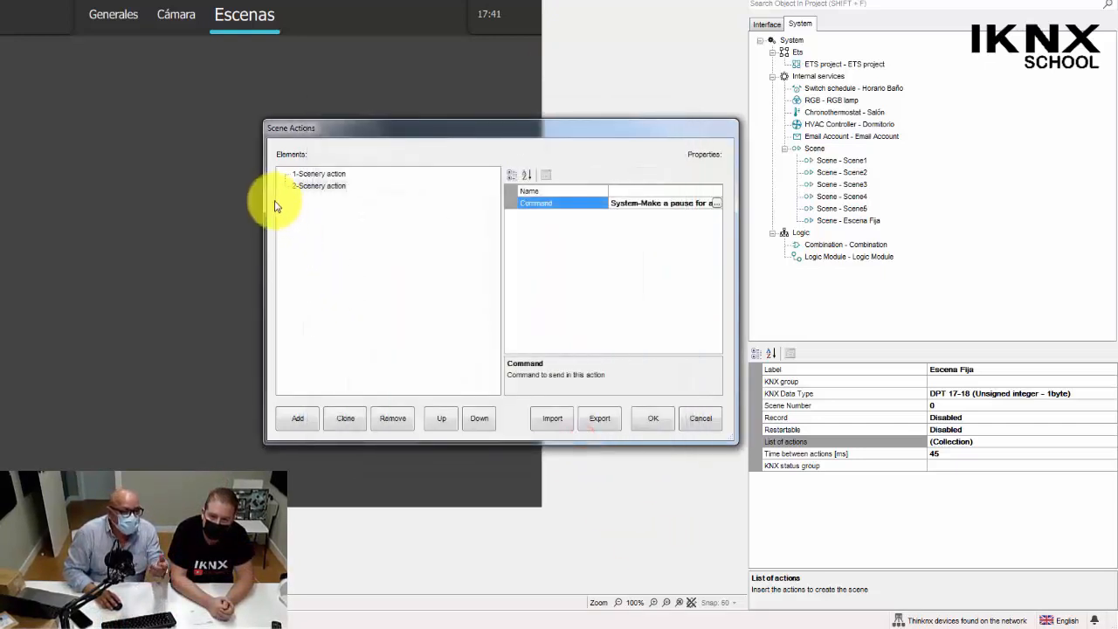
# Add a third scenery action without a command and accept the Escena Fija list of actions.
pyautogui.click(301, 425)
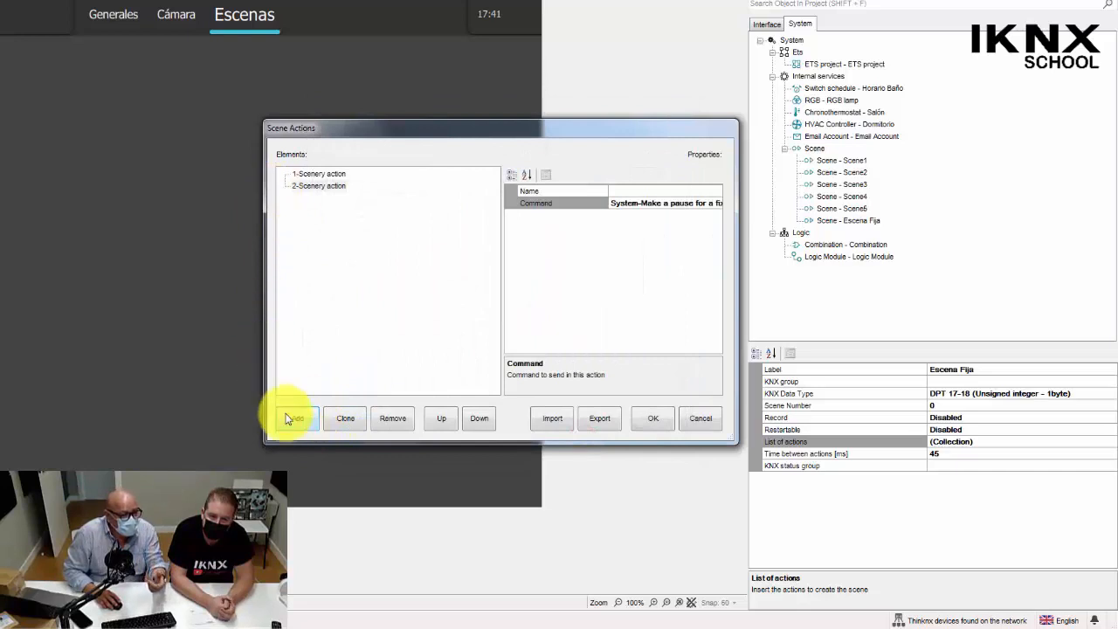
pyautogui.click(295, 418)
pyautogui.click(314, 198)
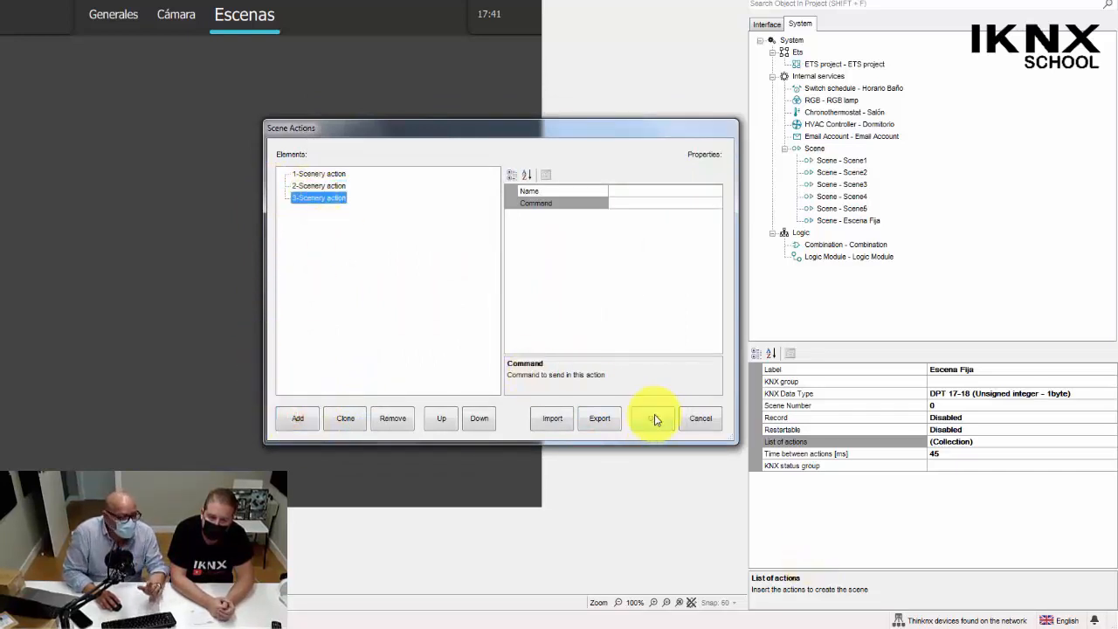
pyautogui.click(654, 419)
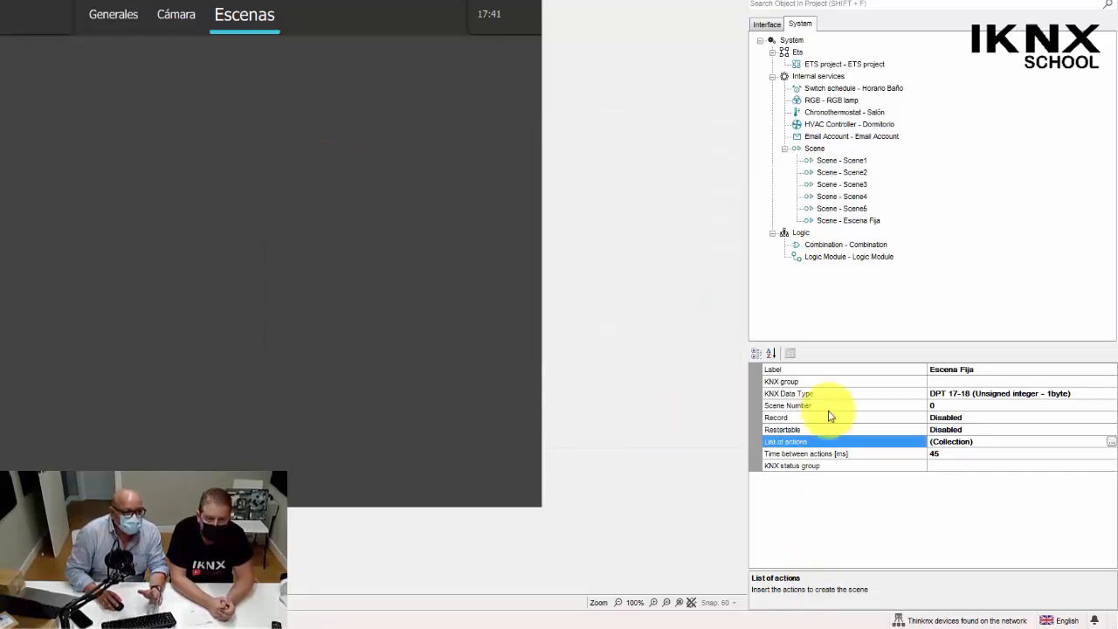
# Add a Scene object to the Escenas page and place it at about 754, 173.
pyautogui.rightClick(104, 139)
pyautogui.moveTo(153, 169)
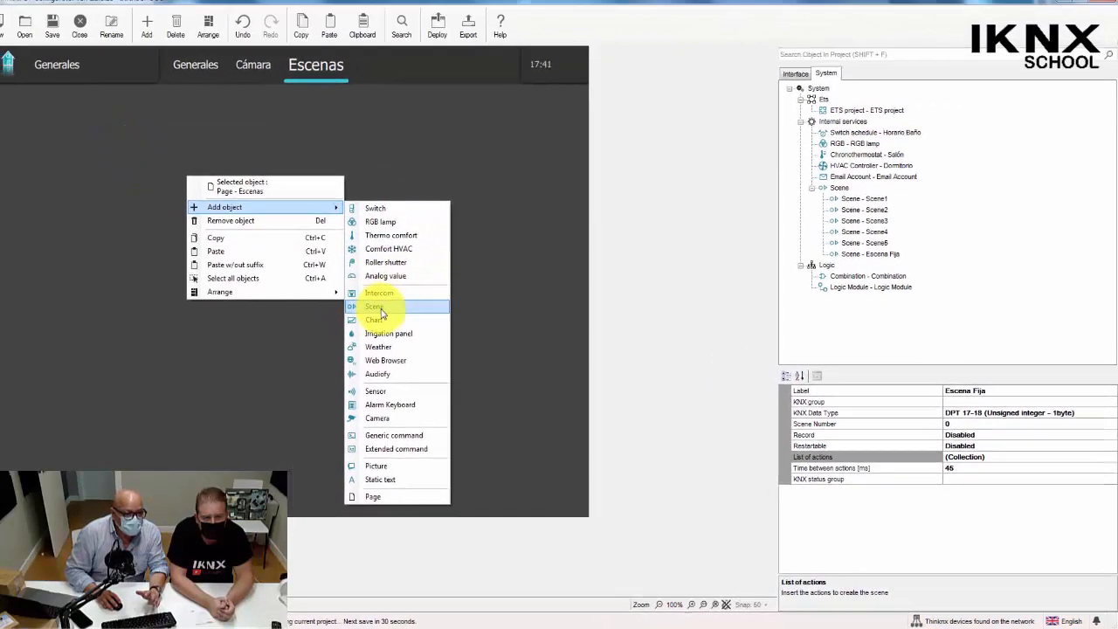
pyautogui.click(381, 310)
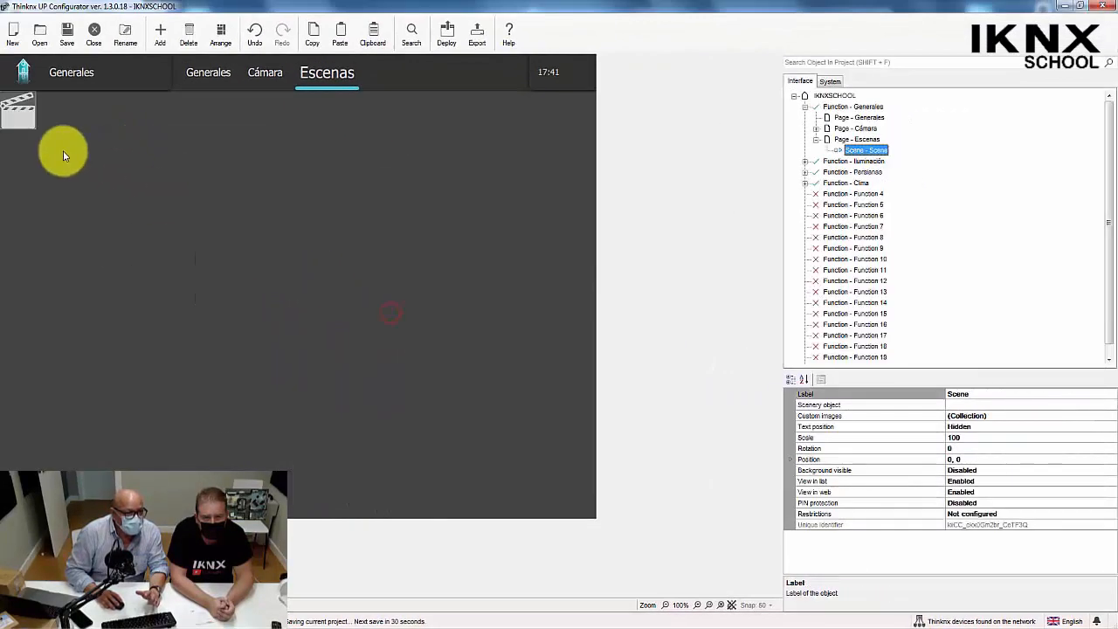
pyautogui.moveTo(27, 120); pyautogui.dragTo(583, 326)
# Label the new scene object Escena 1 and associate it with the scenery object Scene1.
pyautogui.click(975, 394)
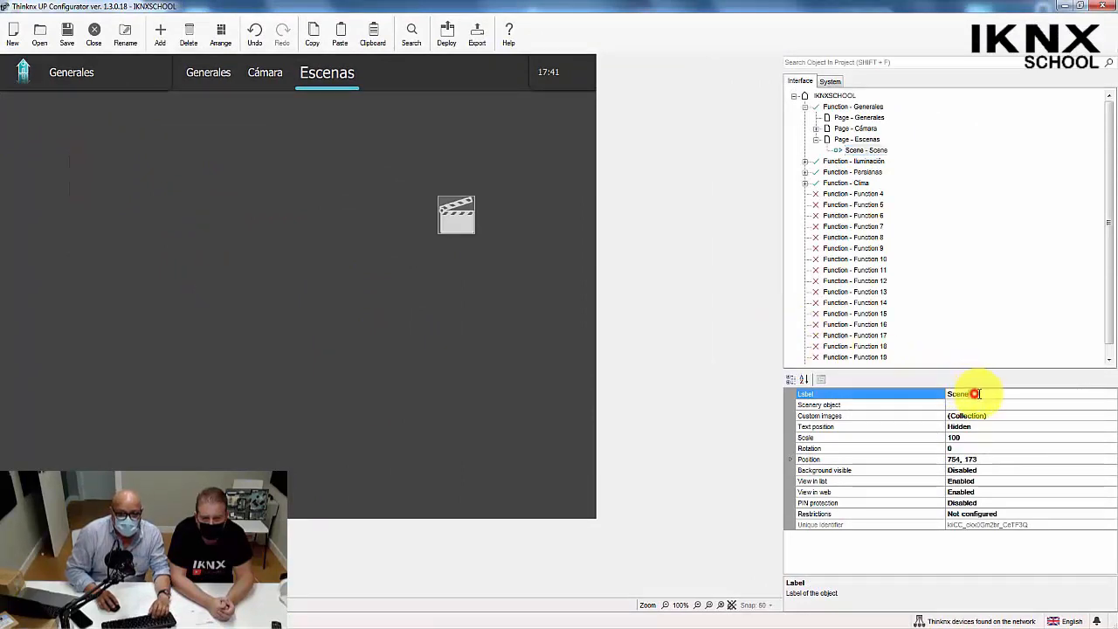
pyautogui.click(975, 394)
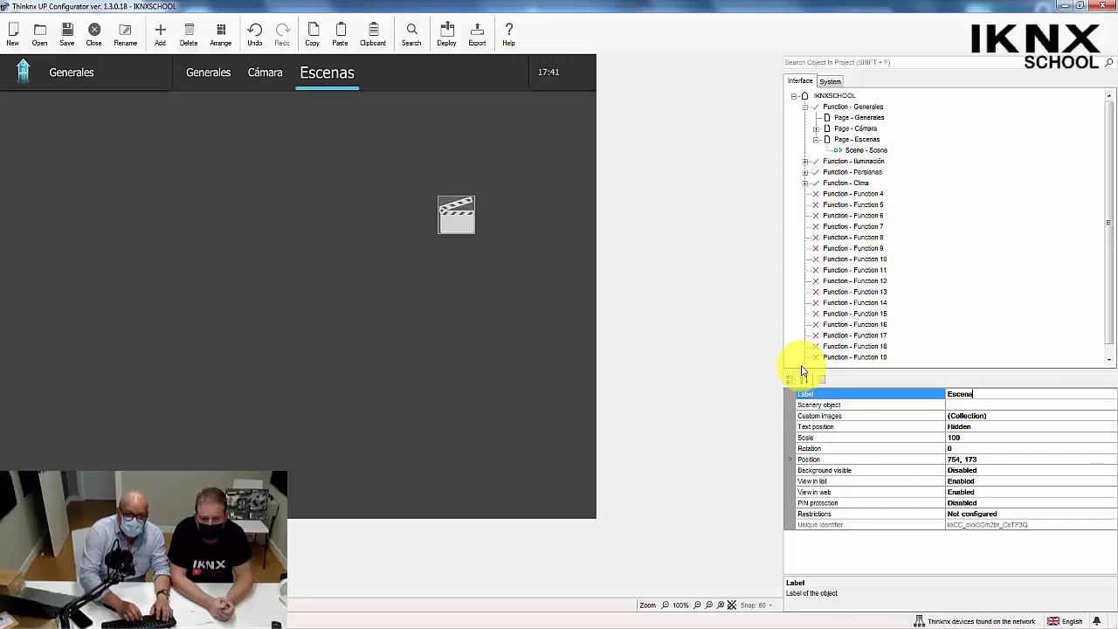
pyautogui.write('Escena 1')
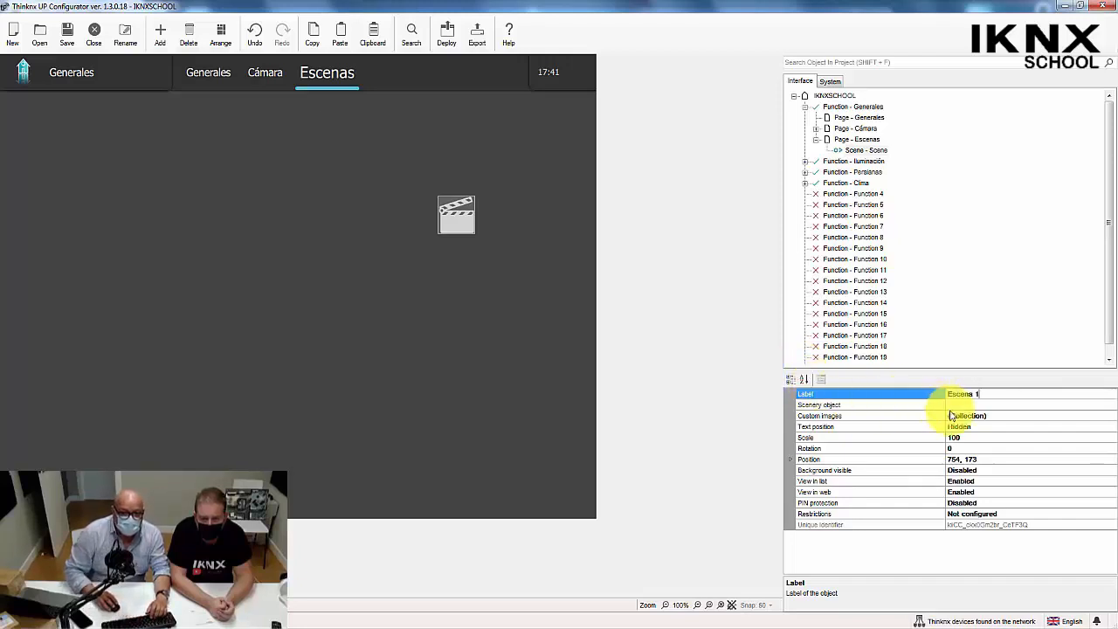
pyautogui.click(964, 405)
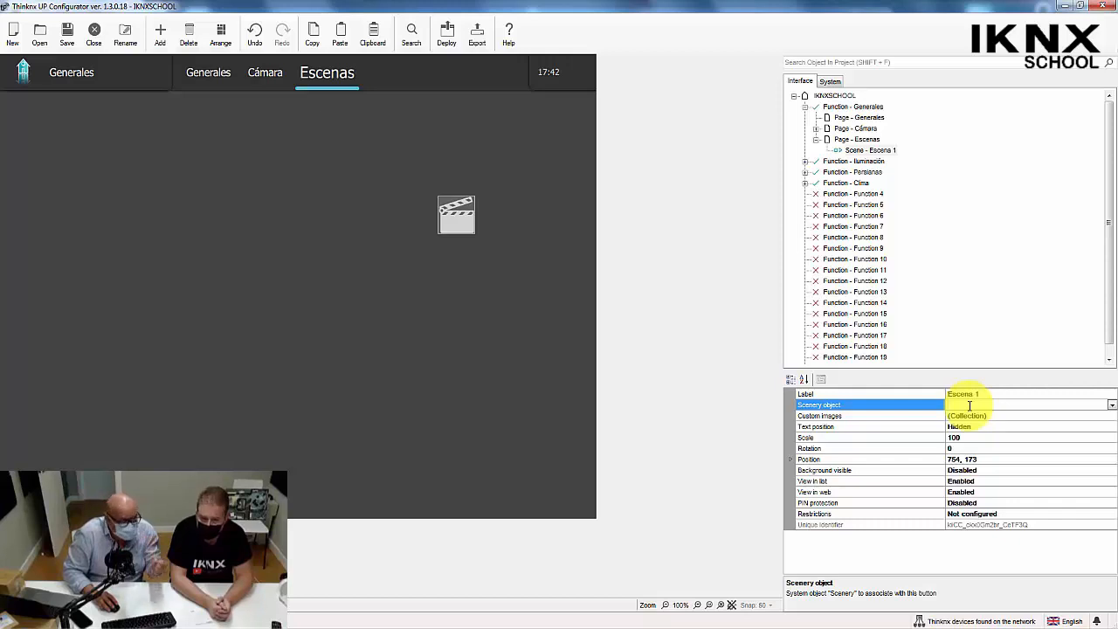
pyautogui.click(1114, 404)
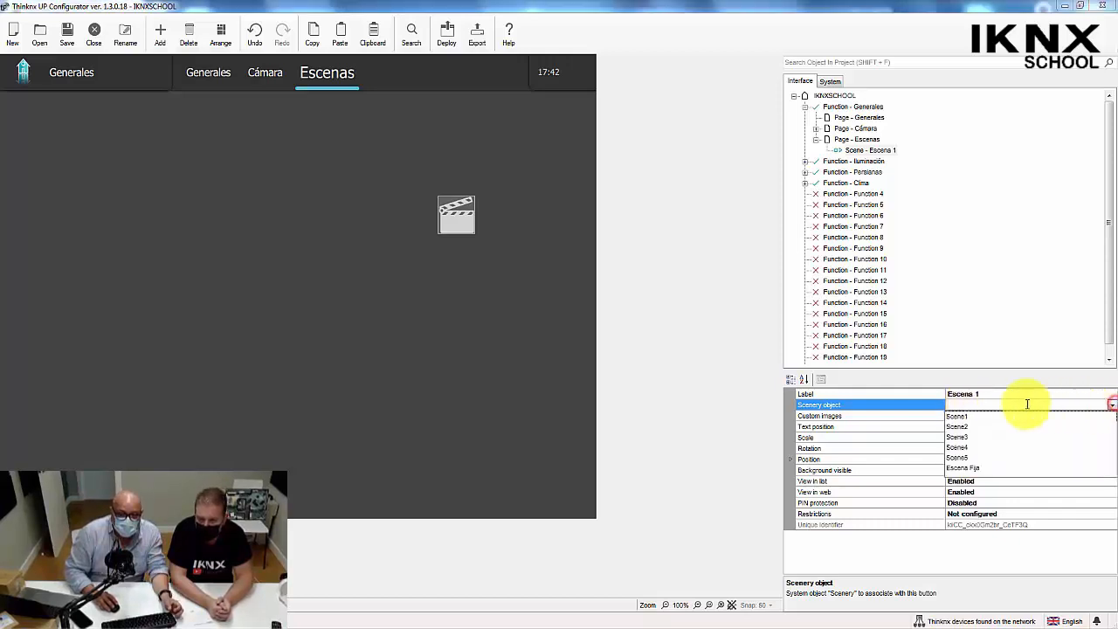
pyautogui.click(958, 419)
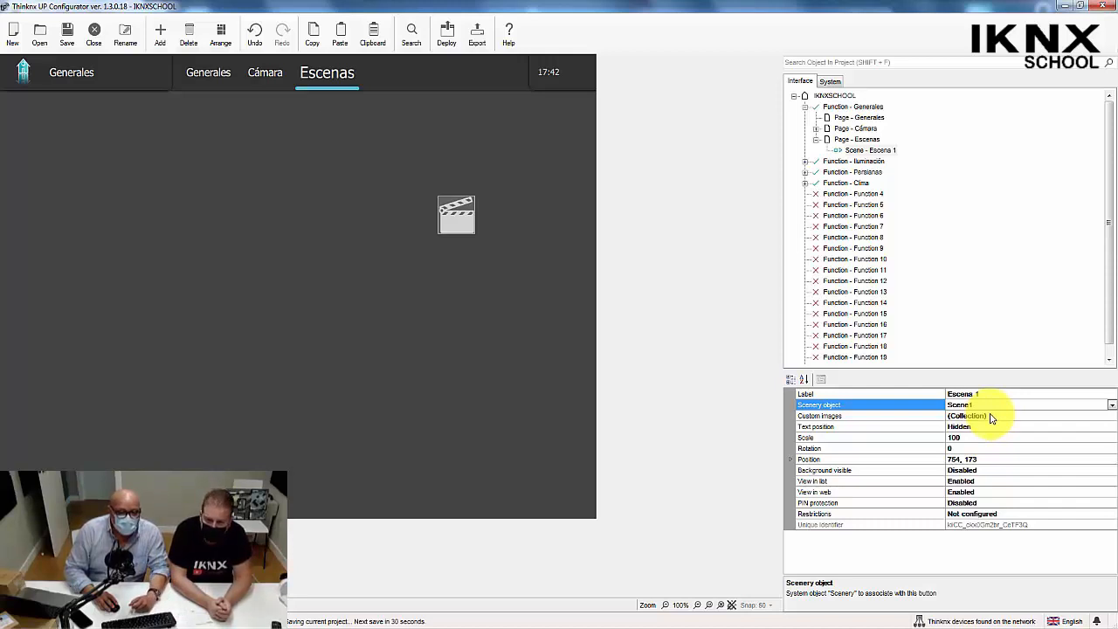
# Set the text position of Escena 1 to Right and move its icon to about 219, 158.
pyautogui.click(992, 417)
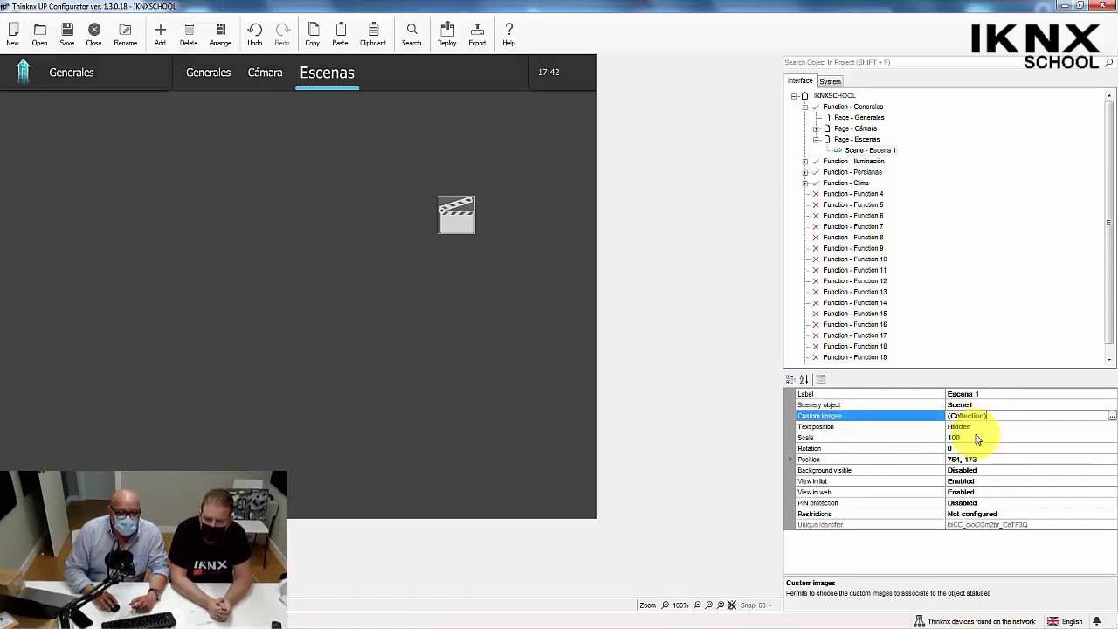
pyautogui.click(978, 425)
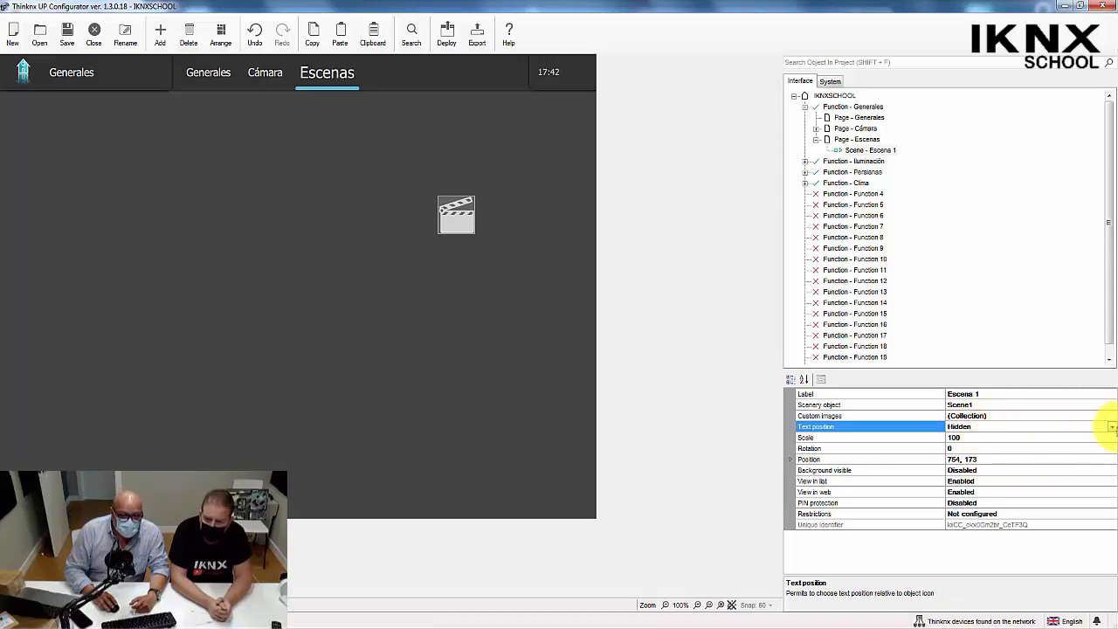
pyautogui.click(1113, 427)
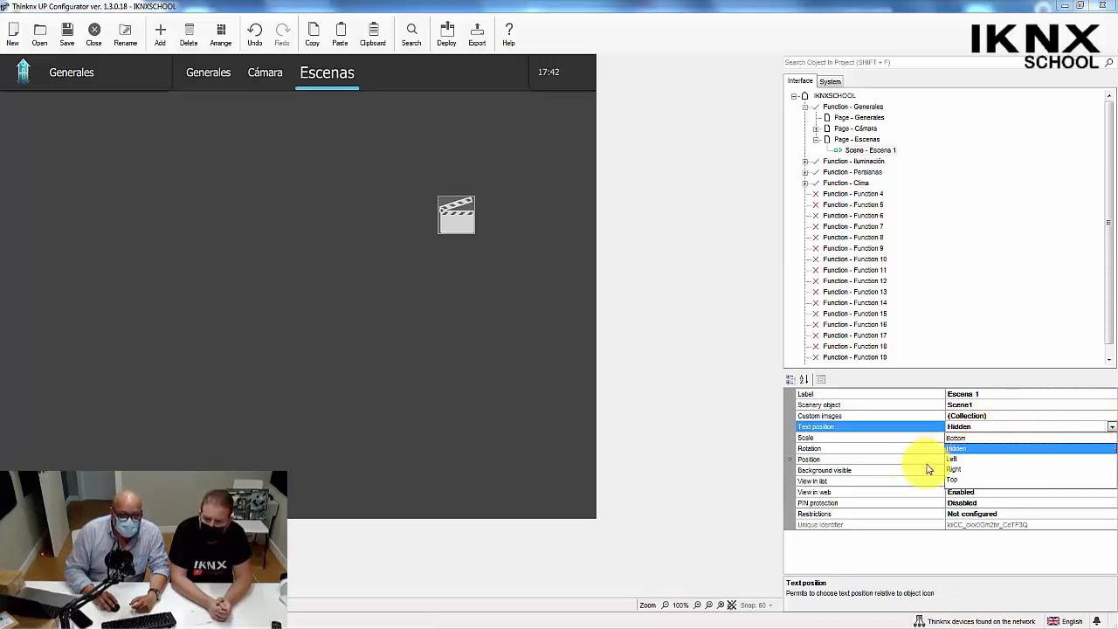
pyautogui.click(957, 470)
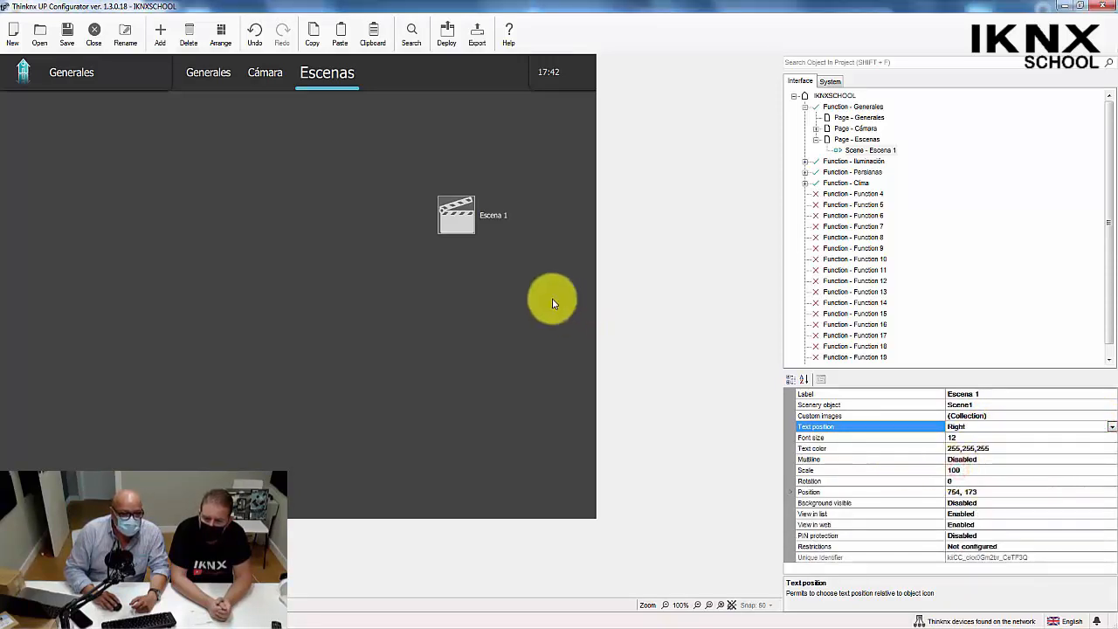
pyautogui.click(446, 211)
pyautogui.moveTo(436, 215); pyautogui.dragTo(131, 200)
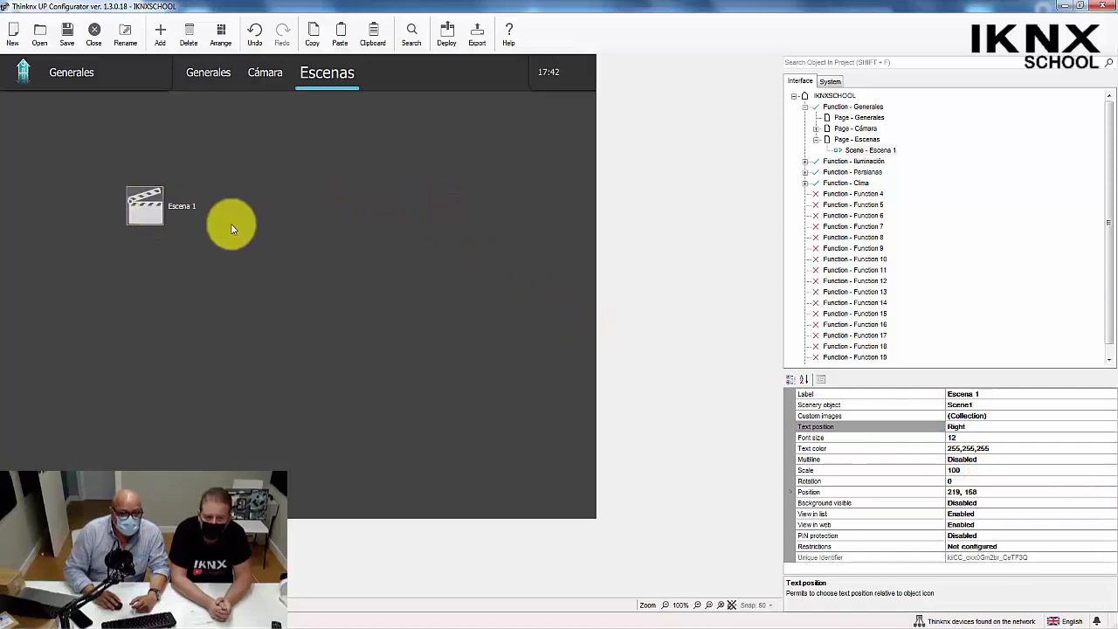
# Duplicate the Escena 1 object and place the copy directly below it at about 222, 243.
pyautogui.rightClick(153, 201)
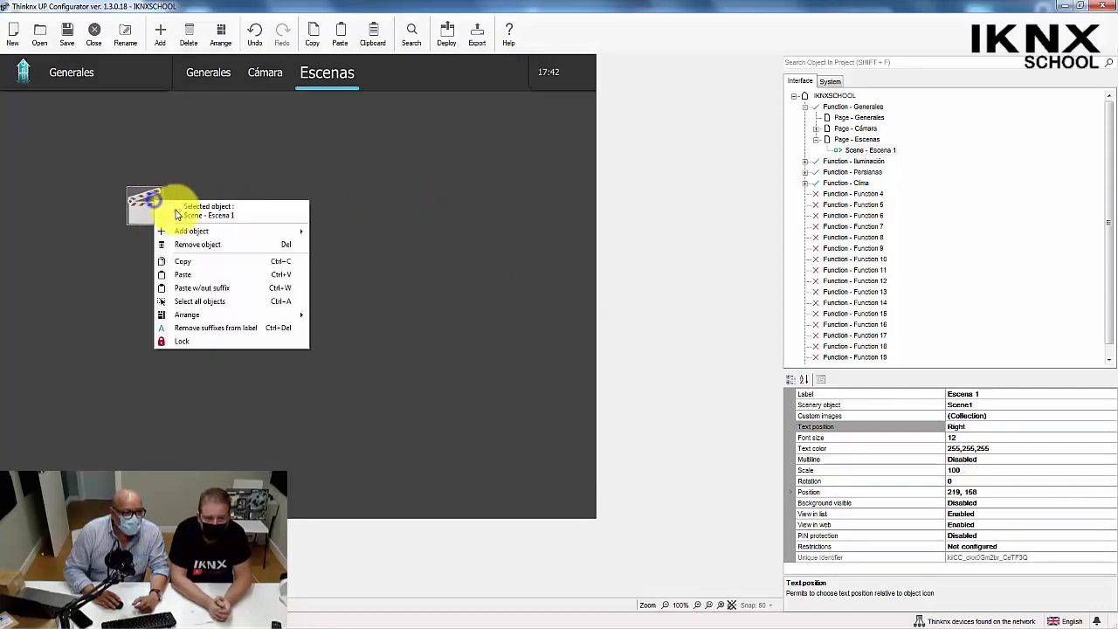
pyautogui.click(184, 262)
pyautogui.rightClick(185, 260)
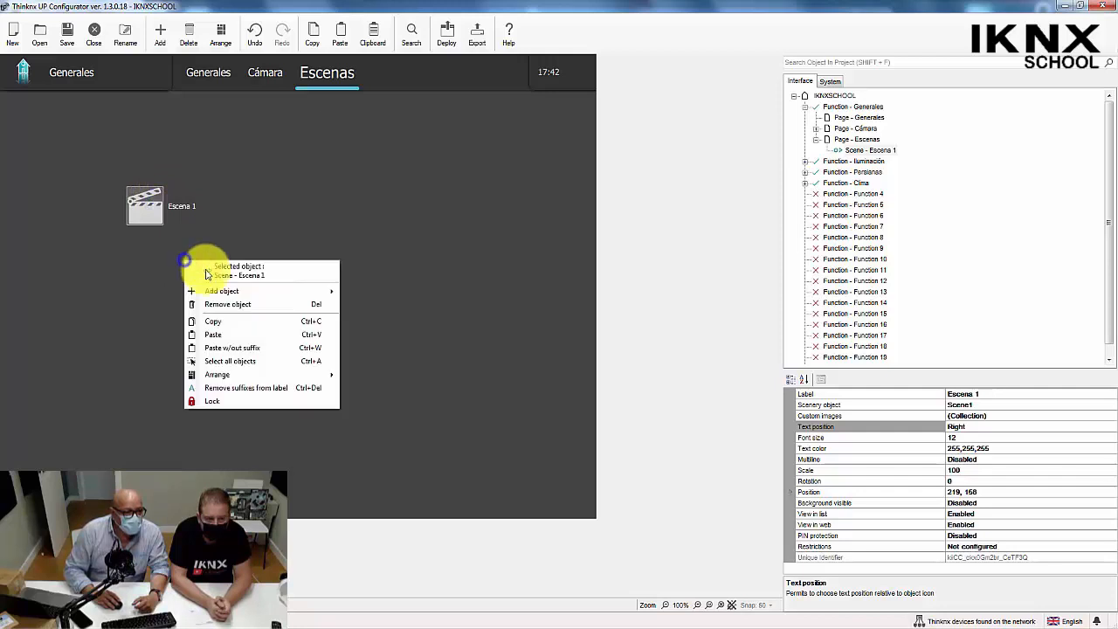
pyautogui.click(215, 334)
pyautogui.moveTo(157, 212); pyautogui.dragTo(157, 273)
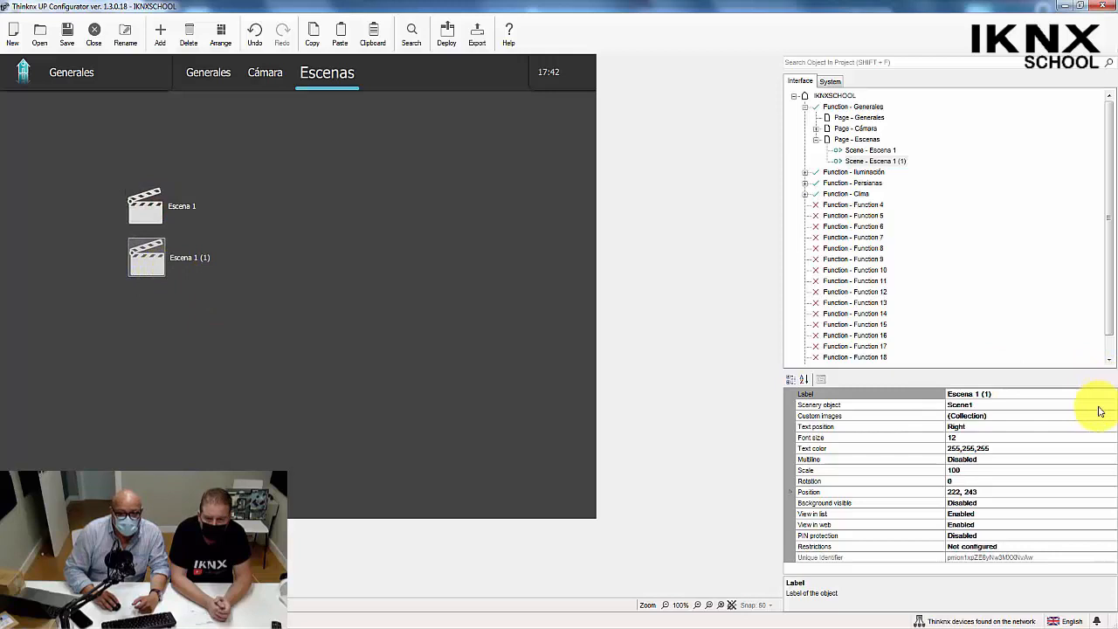
# Label the copy Escena 2 and associate it with the scenery object Scene2.
pyautogui.click(1000, 394)
pyautogui.press('BackSpace')
pyautogui.press('BackSpace')
pyautogui.press('BackSpace')
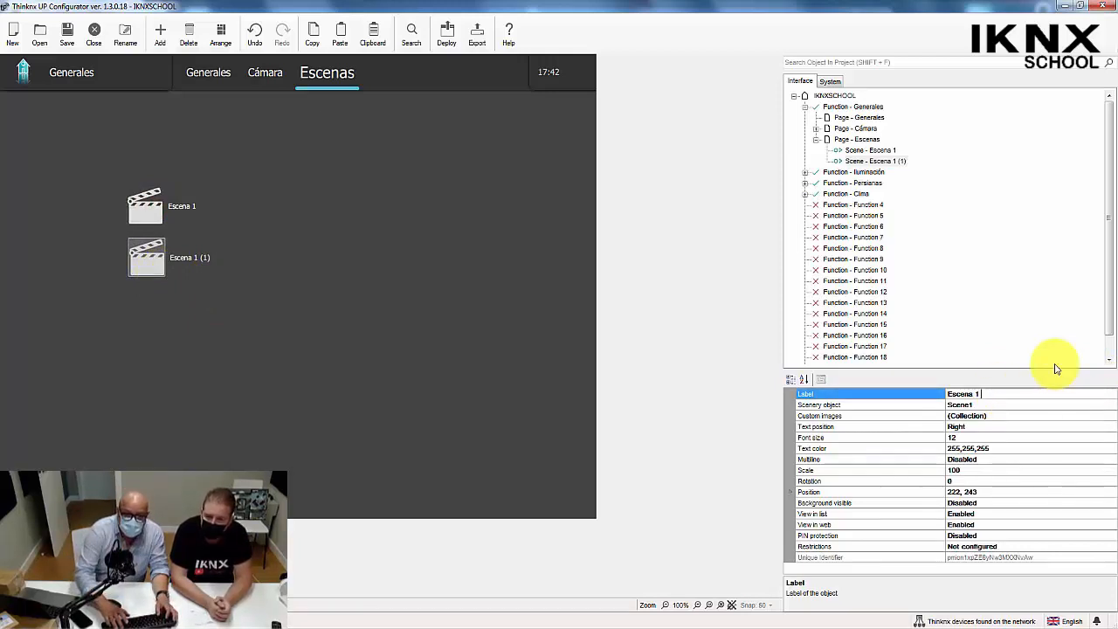
pyautogui.press('BackSpace')
pyautogui.press('BackSpace')
pyautogui.write('2')
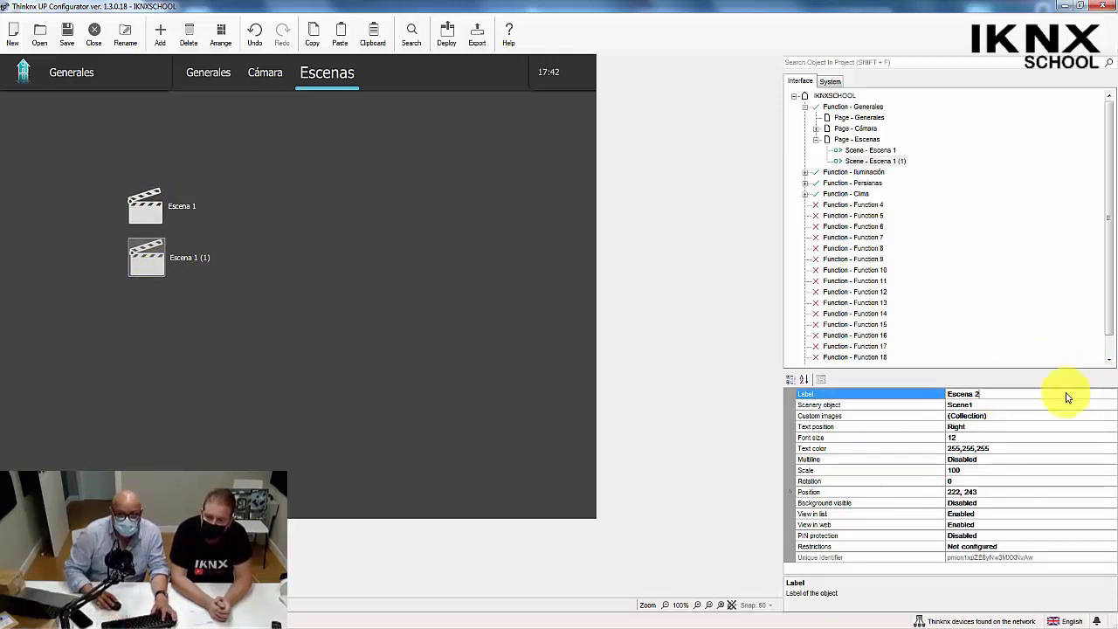
pyautogui.click(979, 406)
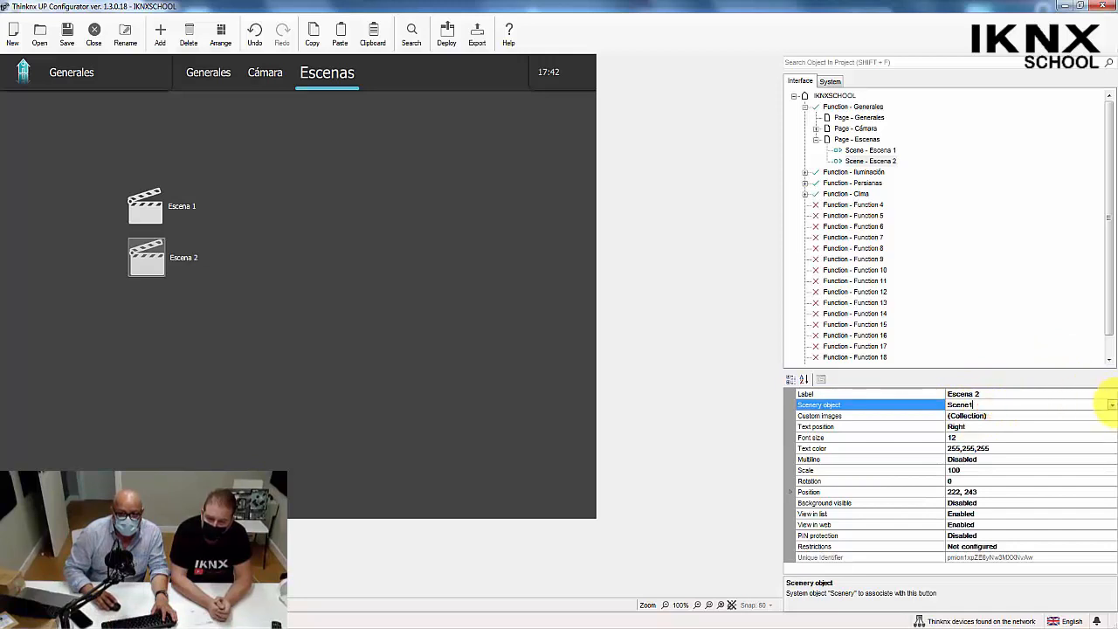
pyautogui.click(1111, 408)
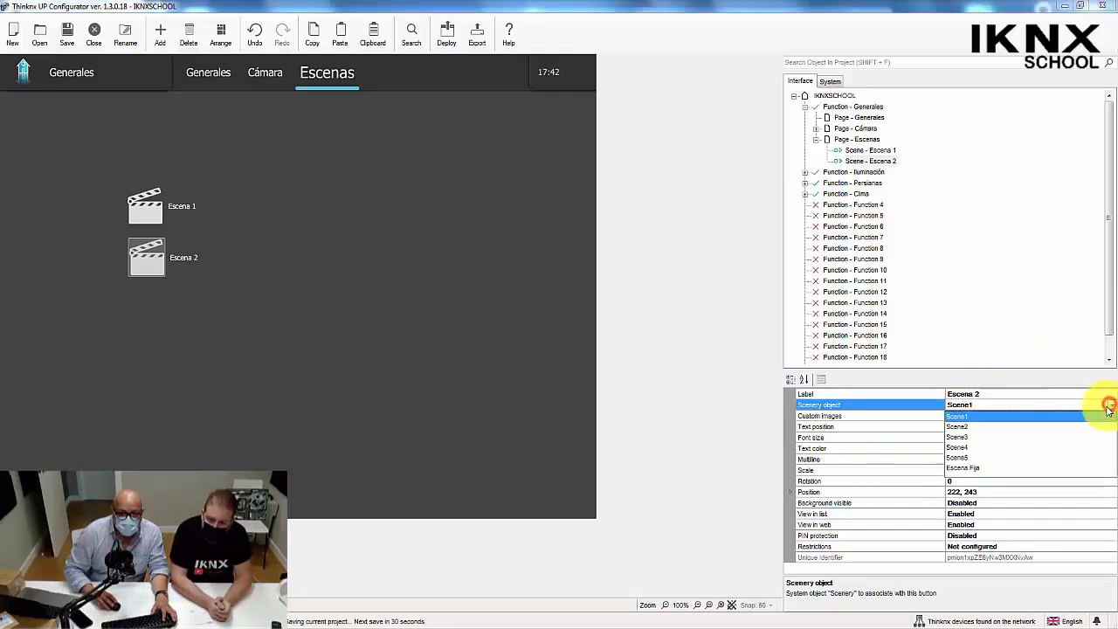
pyautogui.click(992, 427)
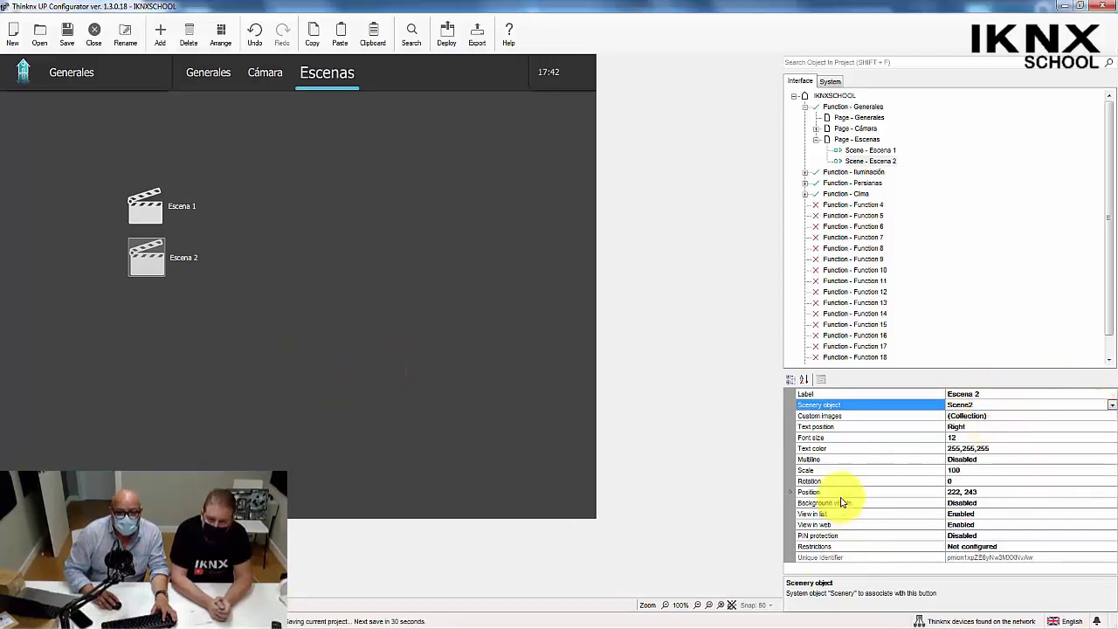
# Duplicate the Escena 2 object and place the copy directly below it at about 224, 332.
pyautogui.rightClick(169, 274)
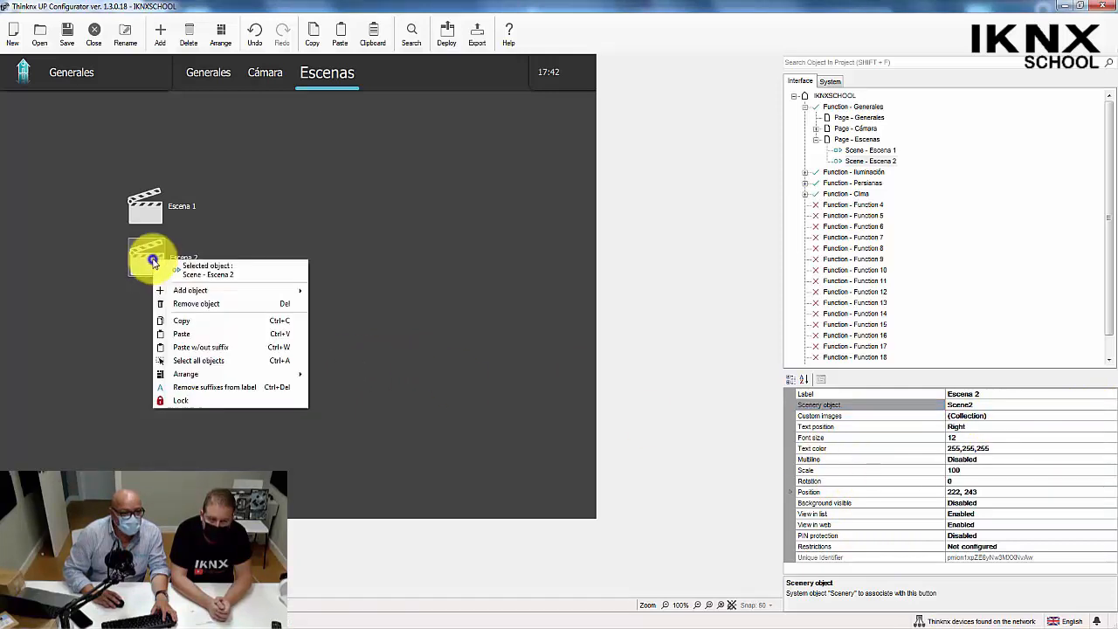
pyautogui.click(181, 324)
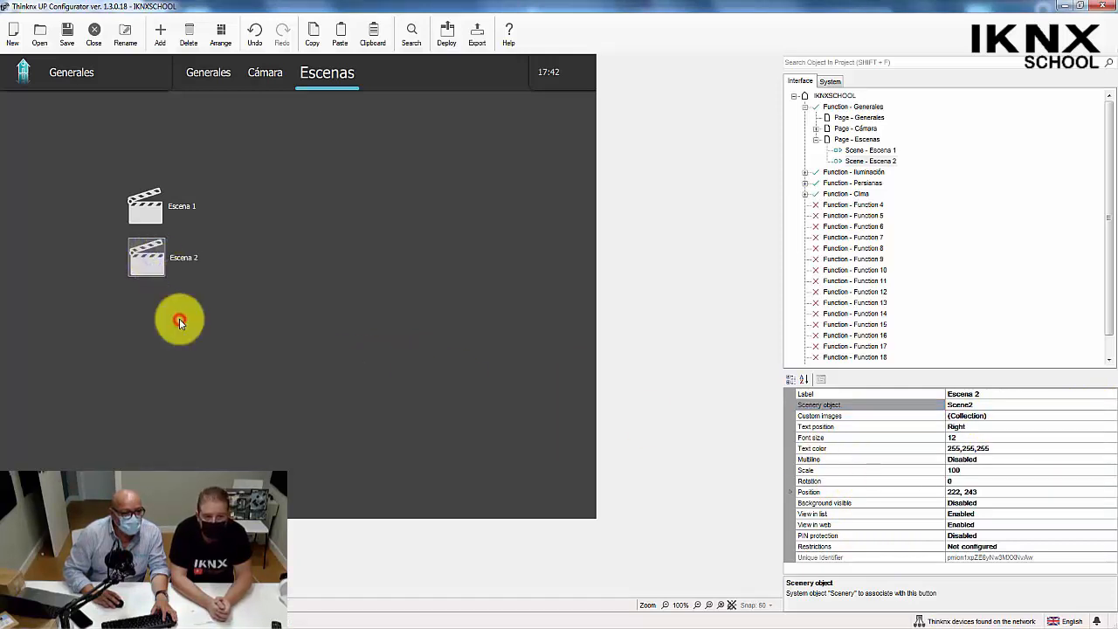
pyautogui.rightClick(180, 320)
pyautogui.click(209, 395)
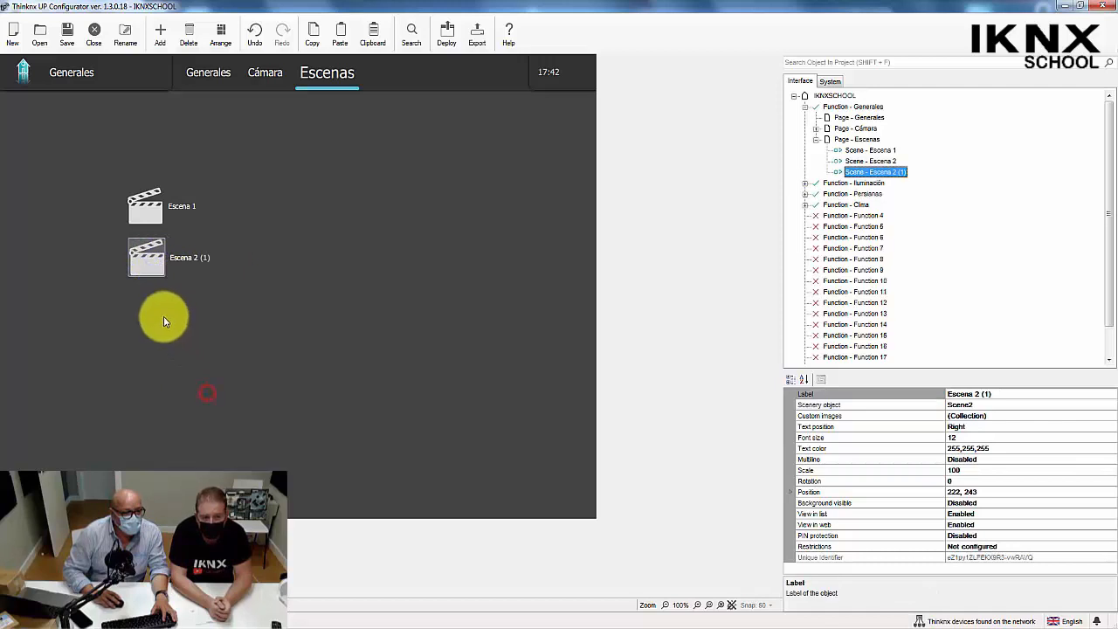
pyautogui.moveTo(150, 259); pyautogui.dragTo(151, 325)
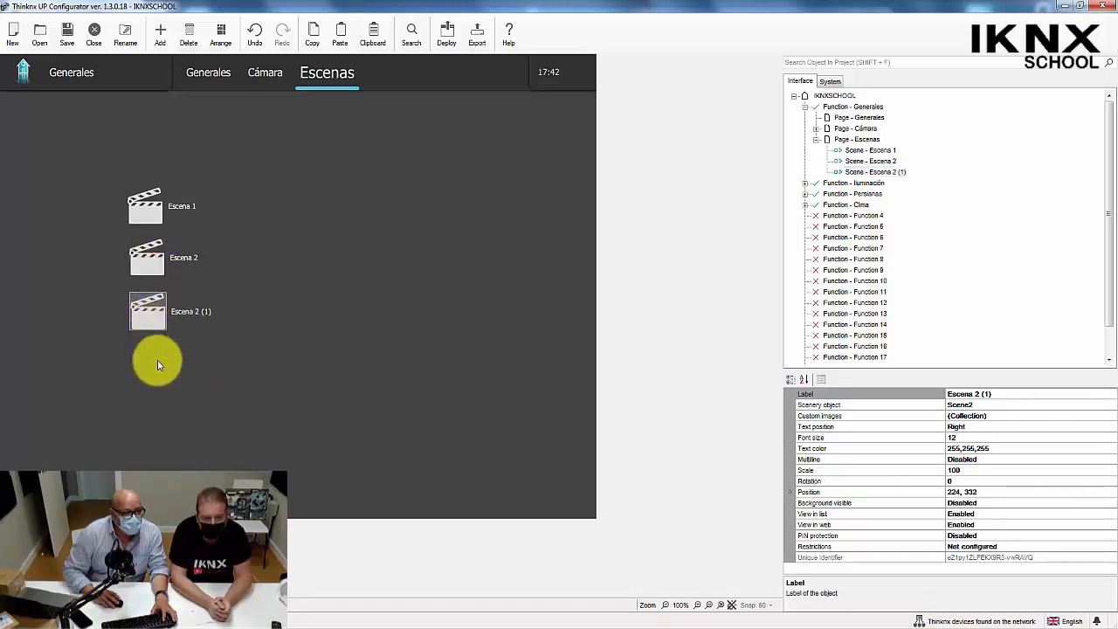
# Paste two more copies of the scene object and place them further down the column at about 235, 433 and 241, 537.
pyautogui.rightClick(157, 360)
pyautogui.click(198, 439)
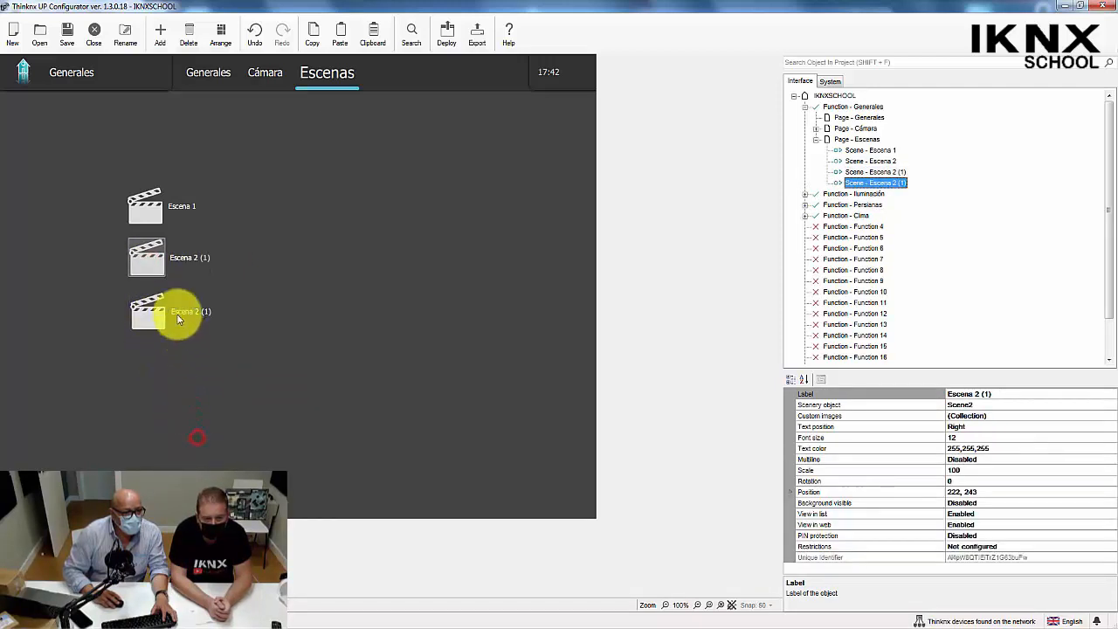
pyautogui.moveTo(147, 262); pyautogui.dragTo(132, 369)
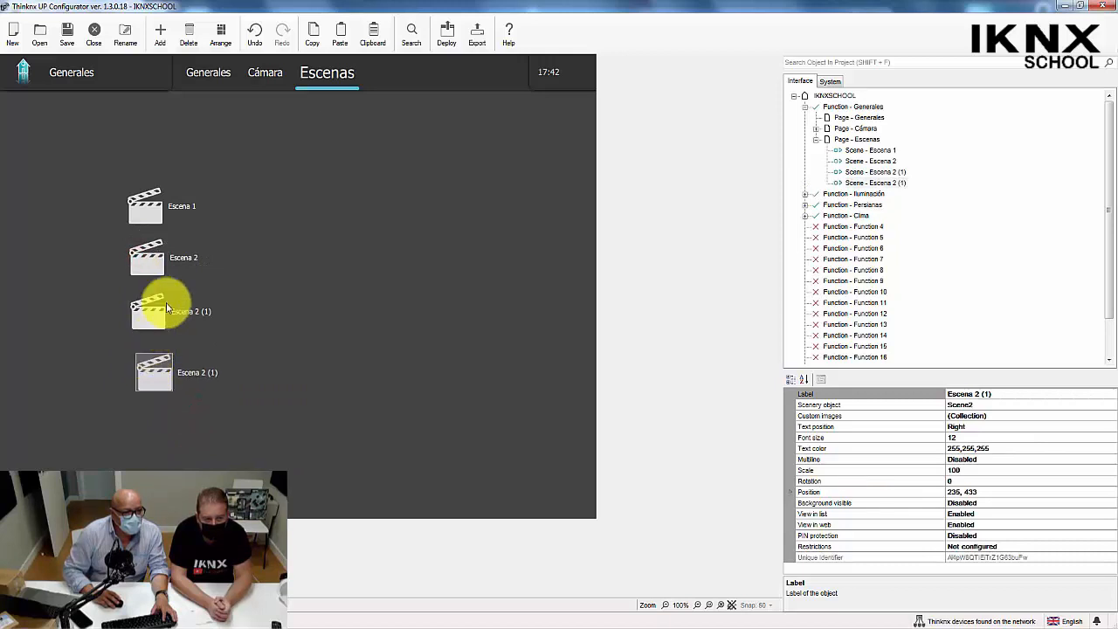
pyautogui.rightClick(164, 404)
pyautogui.click(224, 473)
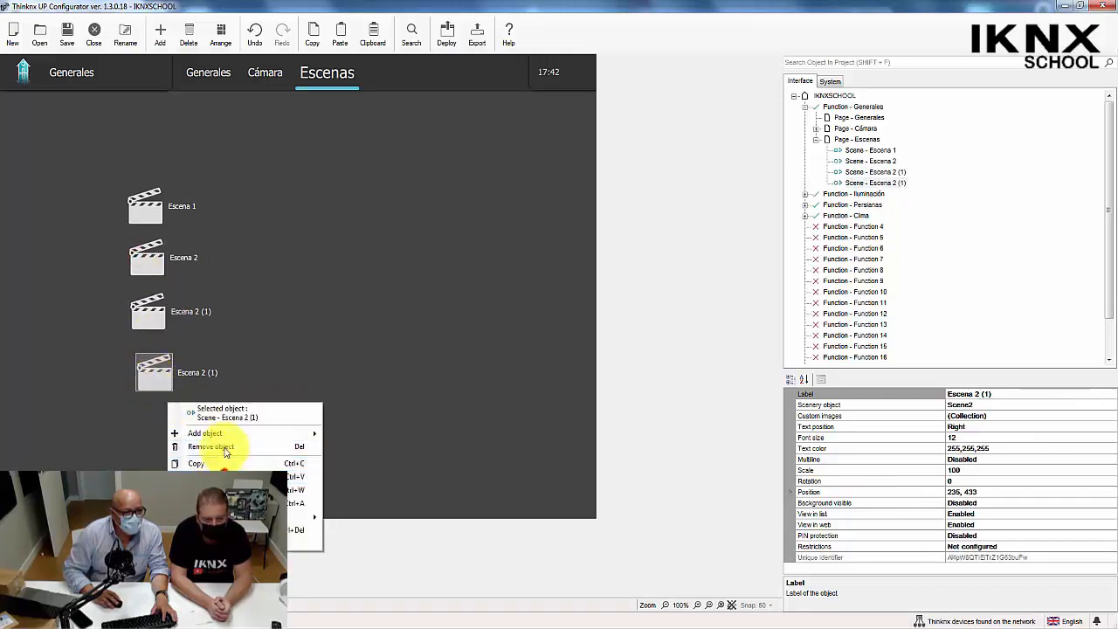
pyautogui.moveTo(149, 253); pyautogui.dragTo(162, 442)
# Label the third scene object Escena 3 and associate it with the scenery object Scene3.
pyautogui.click(155, 316)
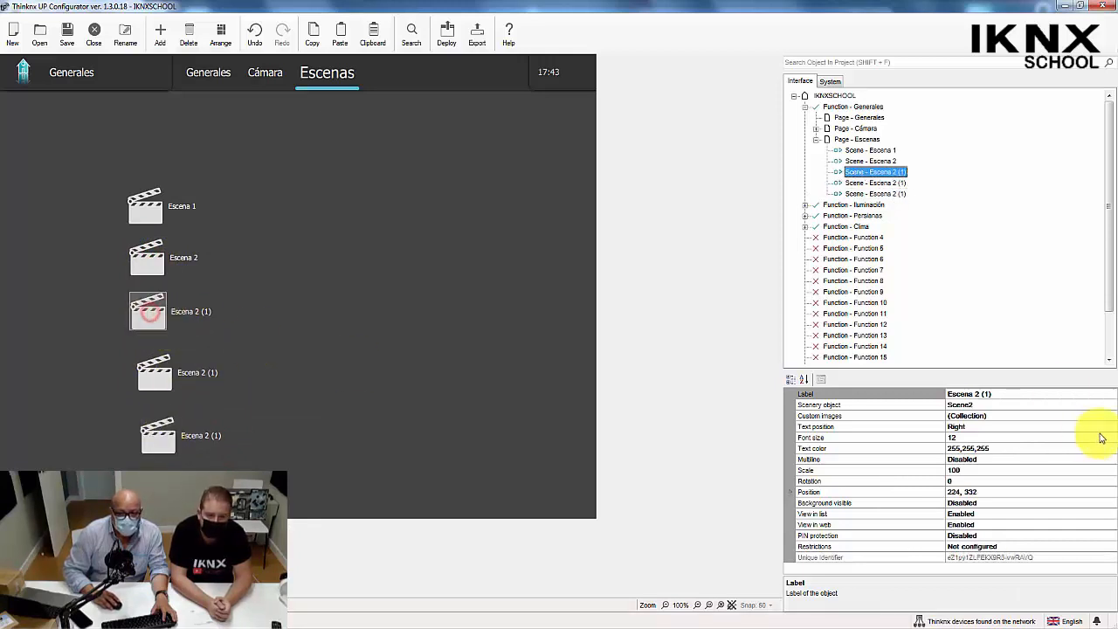
pyautogui.click(1001, 397)
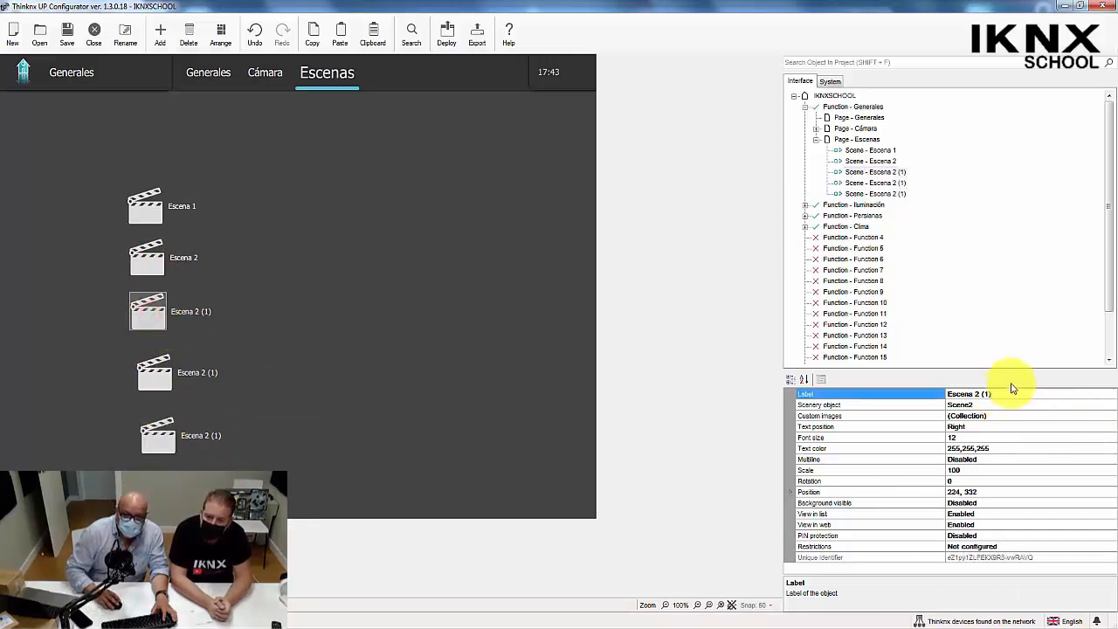
pyautogui.press('BackSpace')
pyautogui.press('BackSpace')
pyautogui.press('BackSpace')
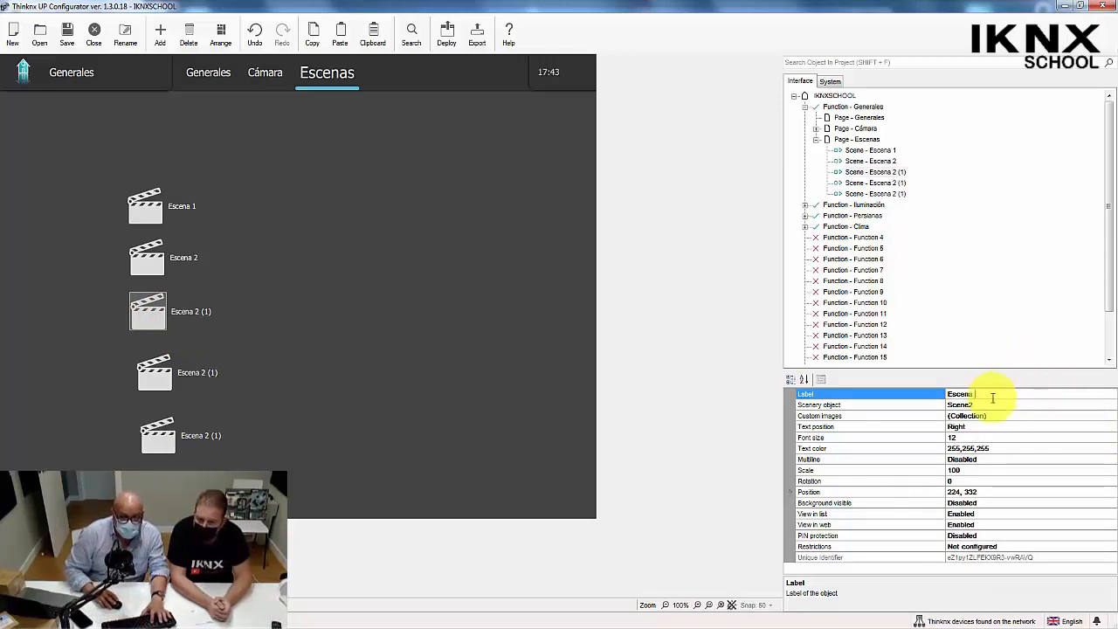
pyautogui.write('5')
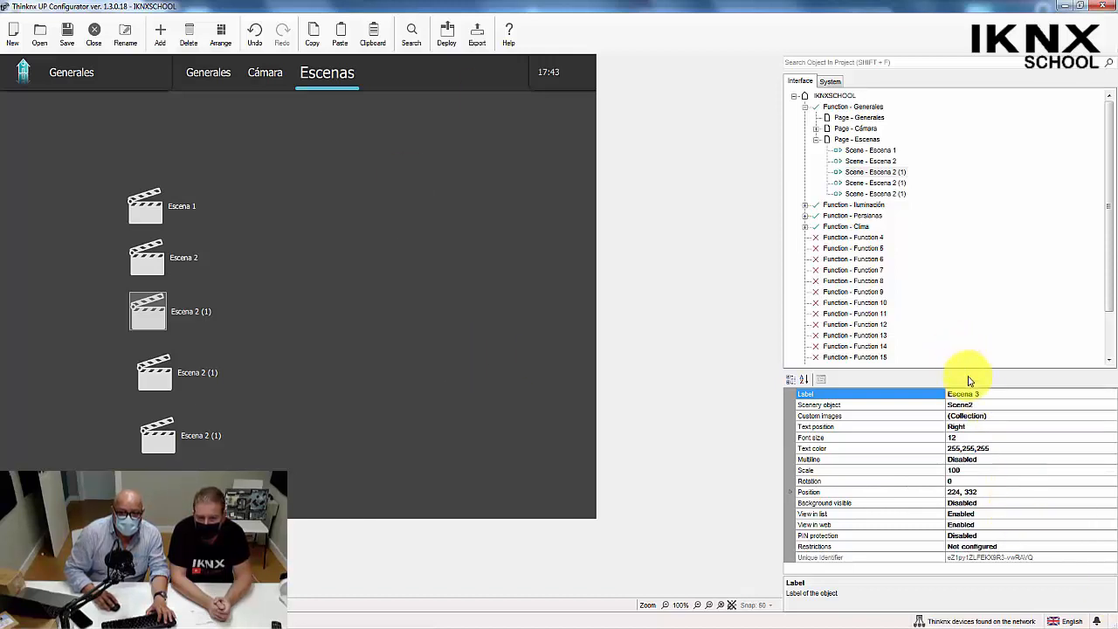
pyautogui.click(1003, 405)
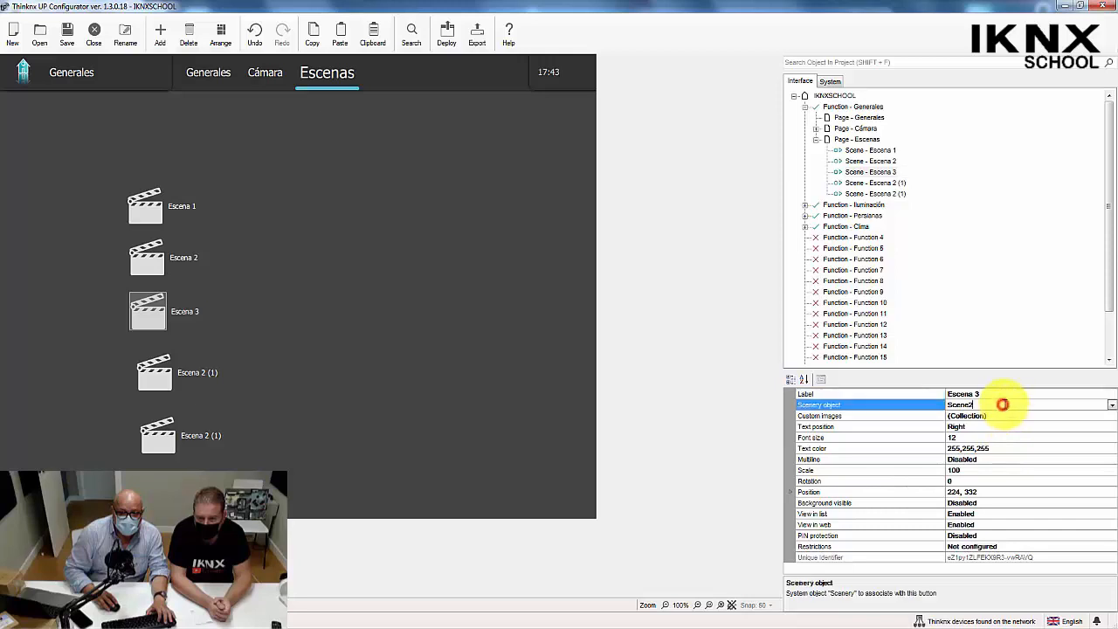
pyautogui.click(1112, 406)
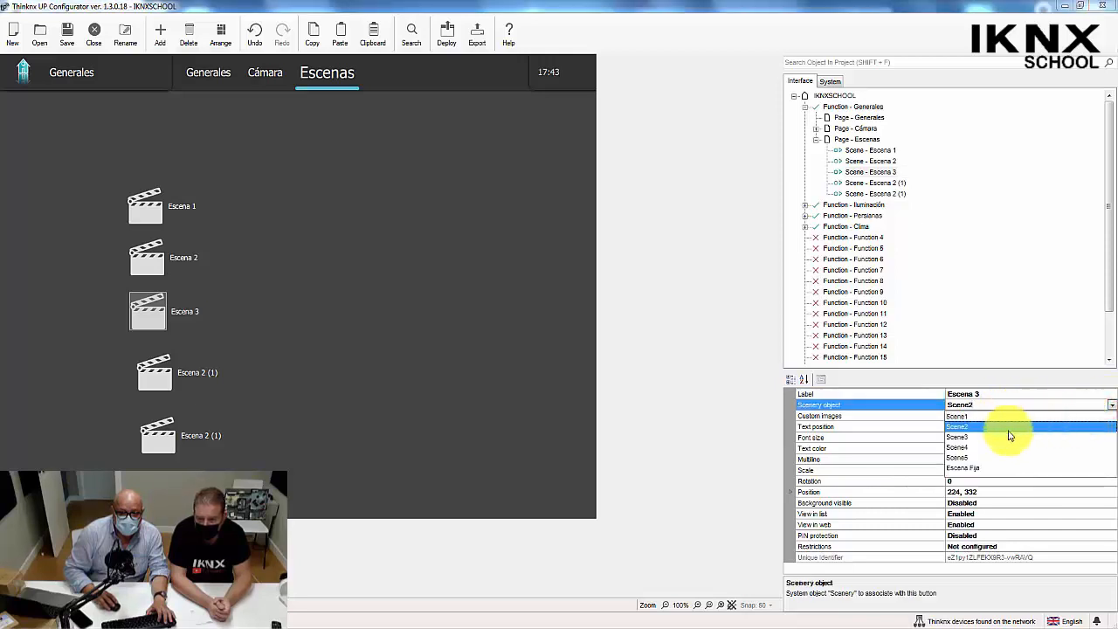
pyautogui.click(952, 436)
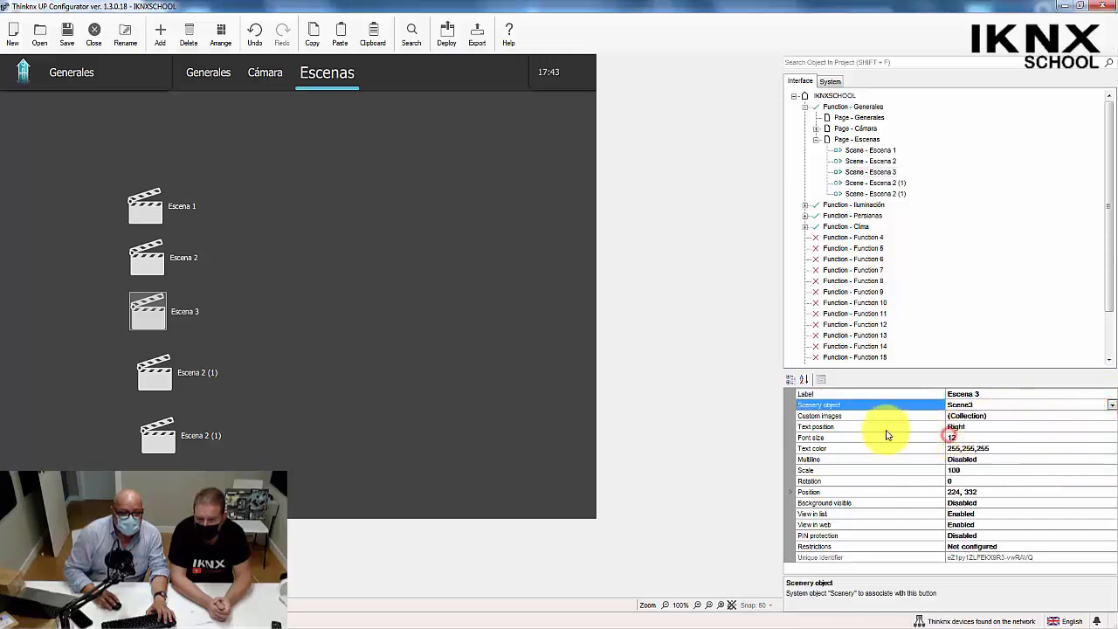
# Associate the fourth scene object with the scenery object Scene4 and label it Escena 4.
pyautogui.click(147, 371)
pyautogui.click(961, 404)
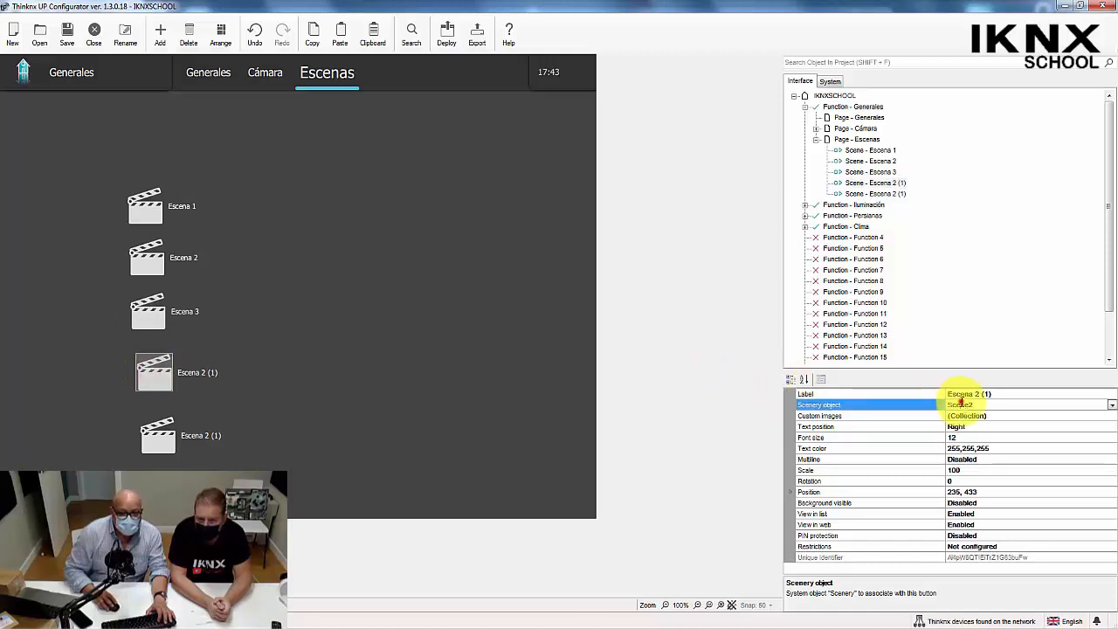
pyautogui.click(1111, 405)
pyautogui.click(972, 446)
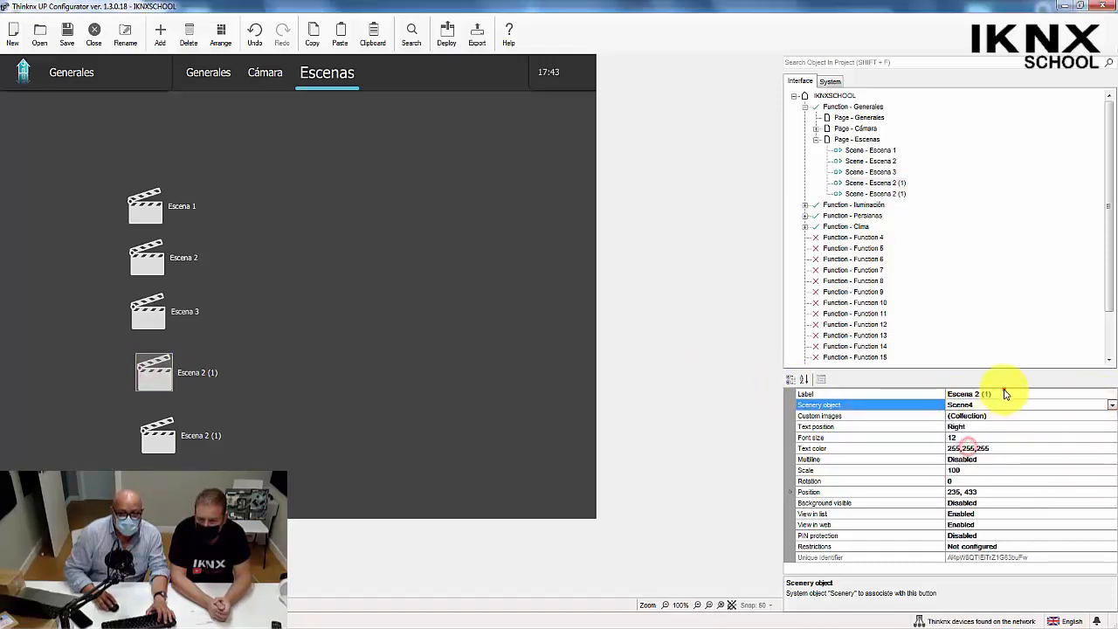
pyautogui.click(1005, 392)
pyautogui.press('BackSpace')
pyautogui.press('BackSpace')
pyautogui.press('BackSpace')
pyautogui.press('BackSpace')
pyautogui.press('BackSpace')
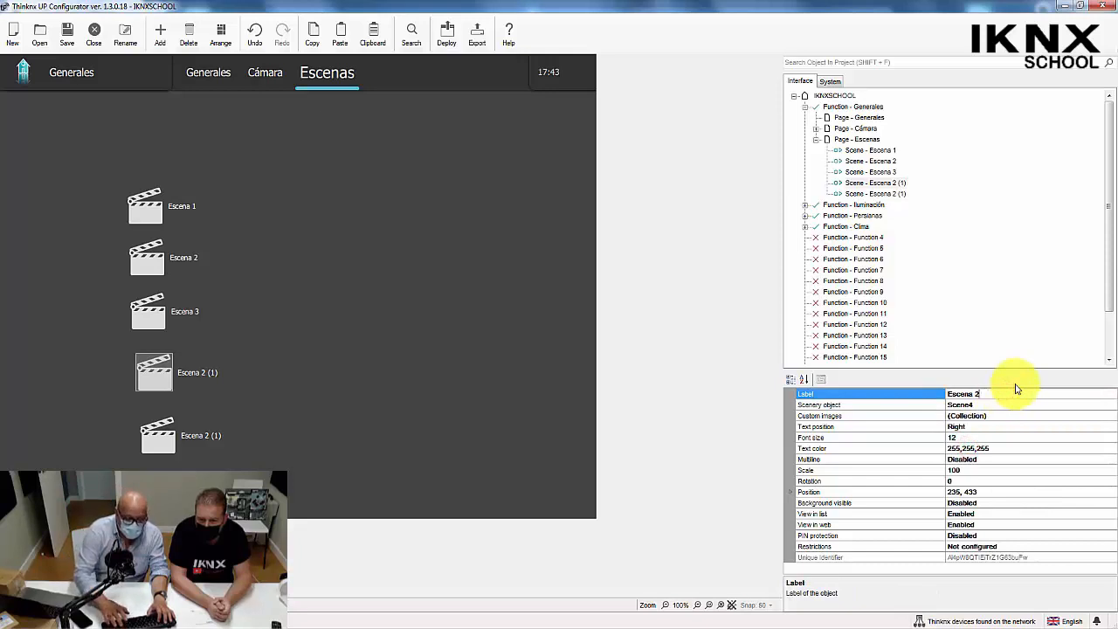
pyautogui.write('4')
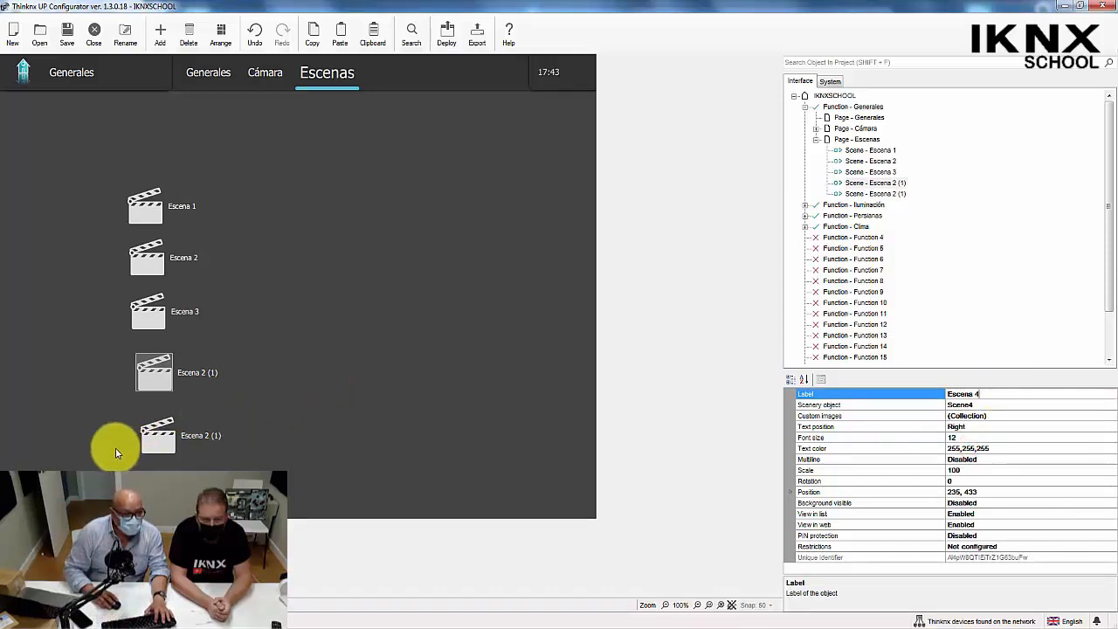
# Label the lowest scene object Escena 5 and associate it with the scenery object Scene5.
pyautogui.click(150, 444)
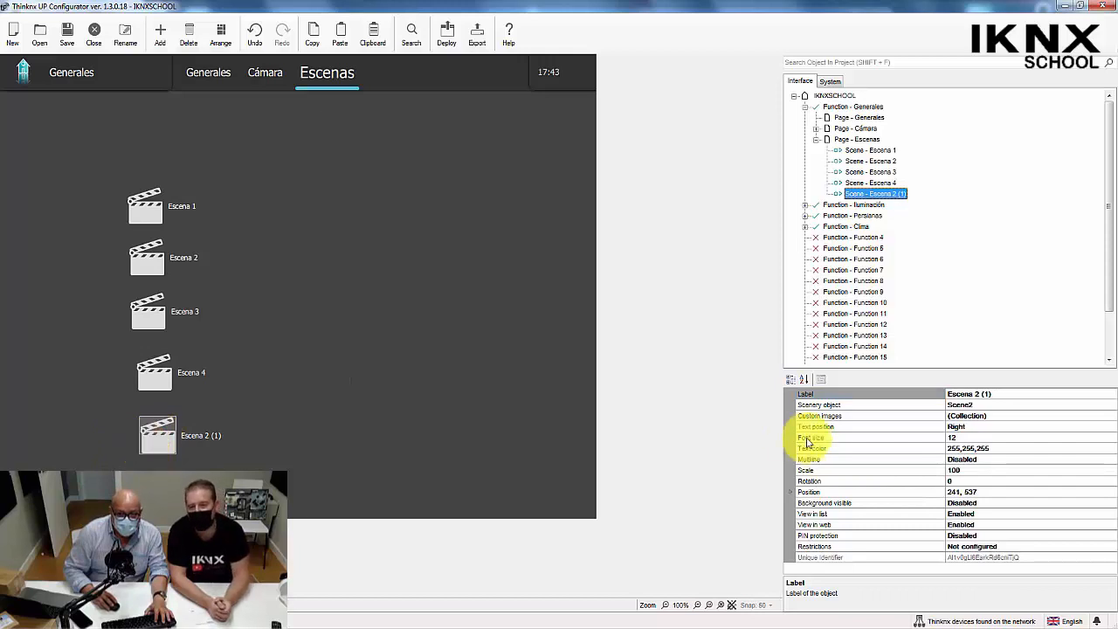
pyautogui.click(1000, 393)
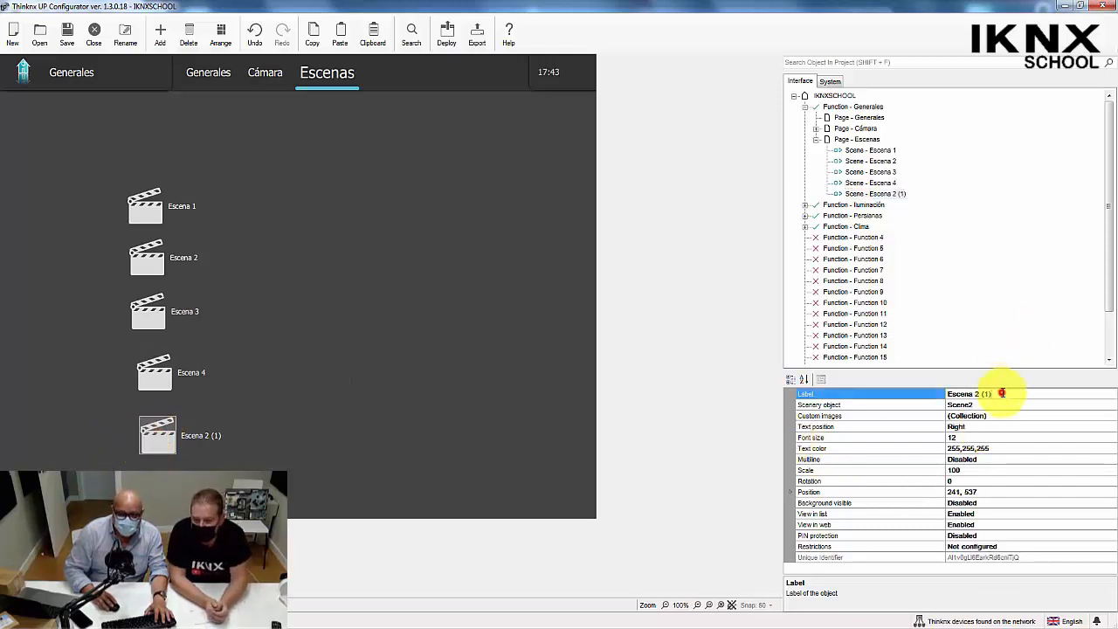
pyautogui.press('BackSpace')
pyautogui.press('BackSpace')
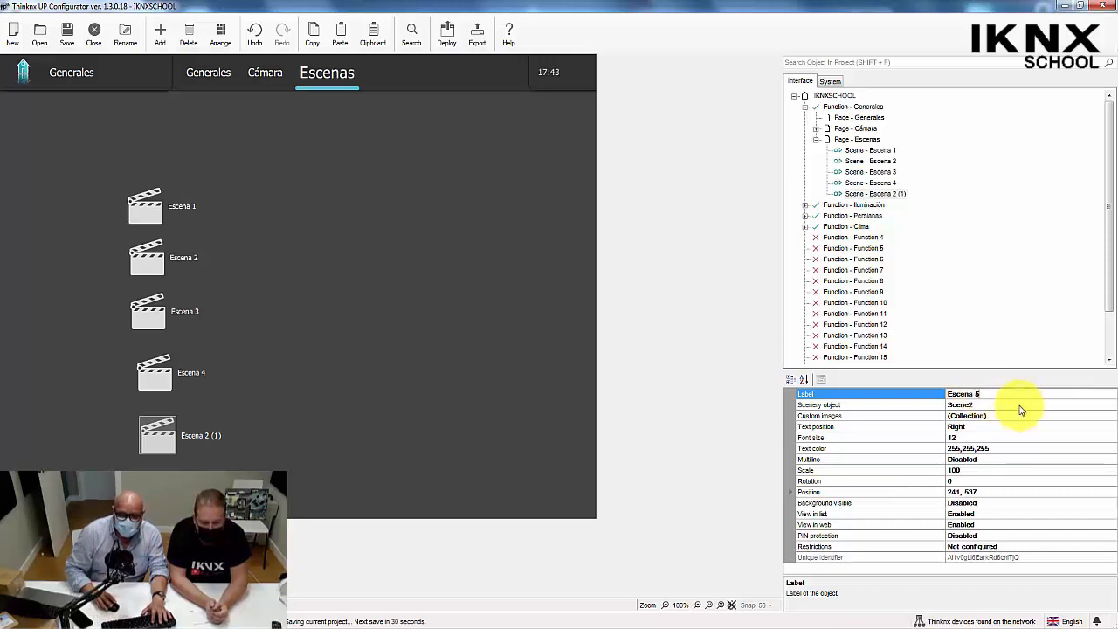
pyautogui.click(1019, 405)
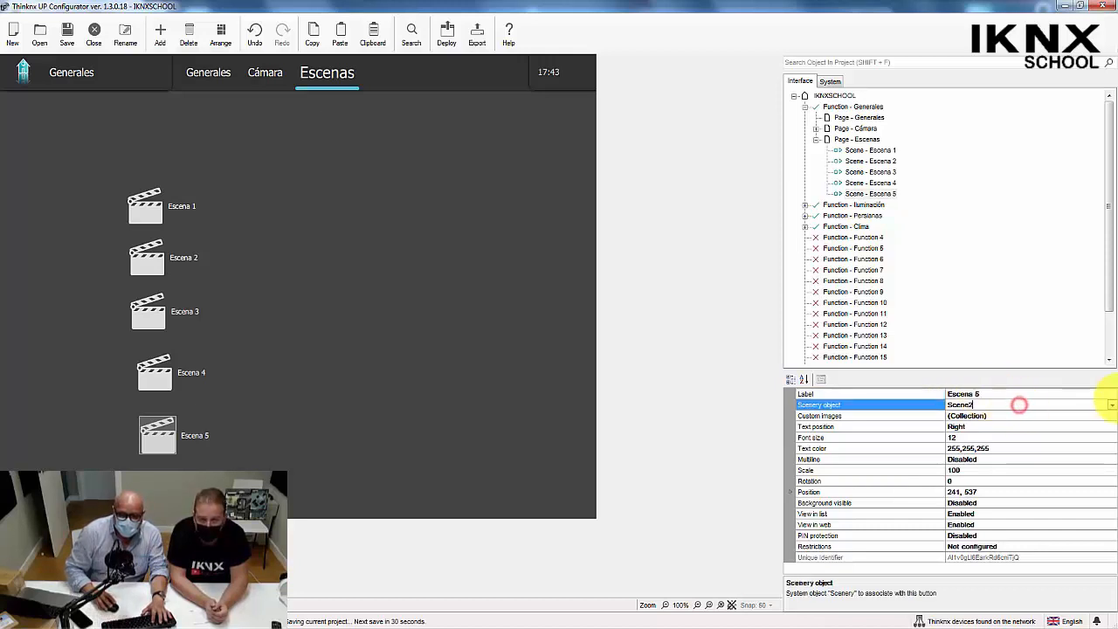
pyautogui.click(1111, 407)
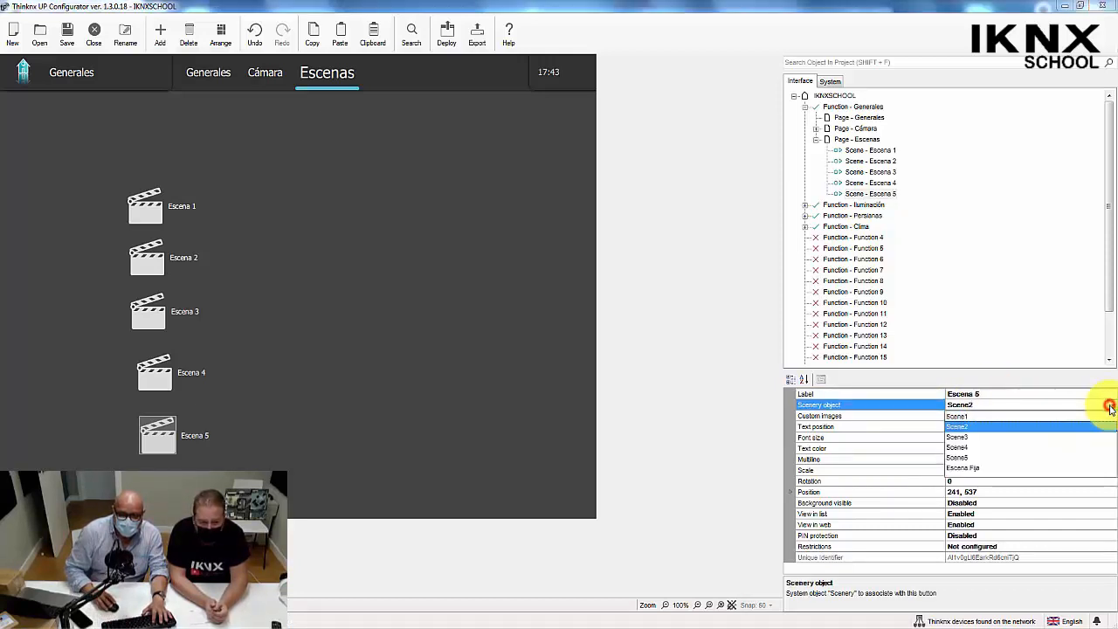
pyautogui.click(958, 458)
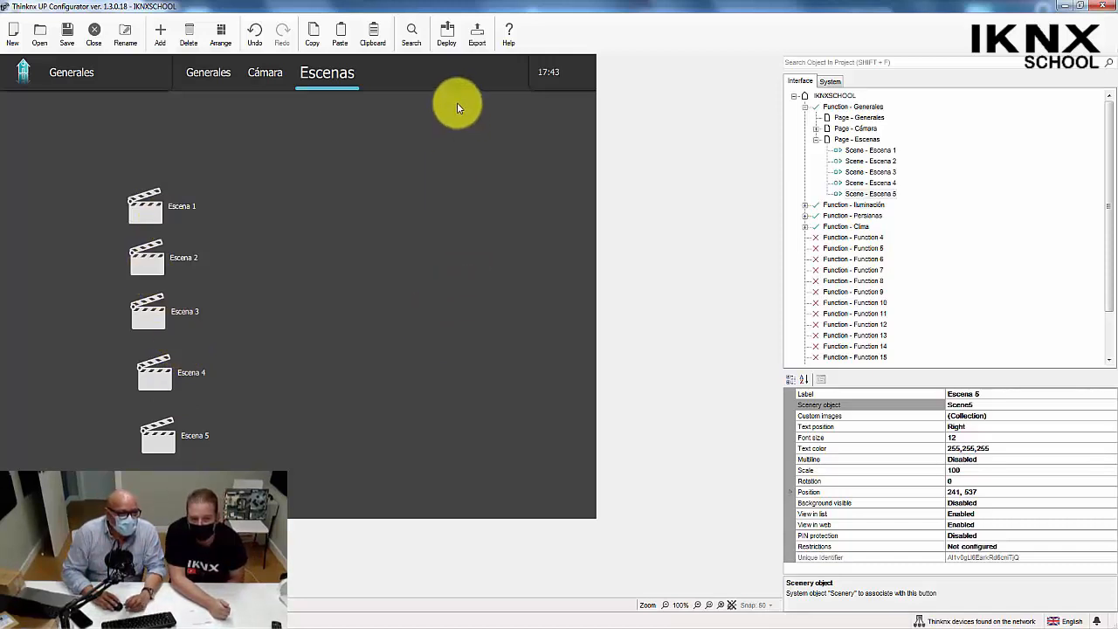
# Save the project and upload it to the cloud.
pyautogui.click(447, 35)
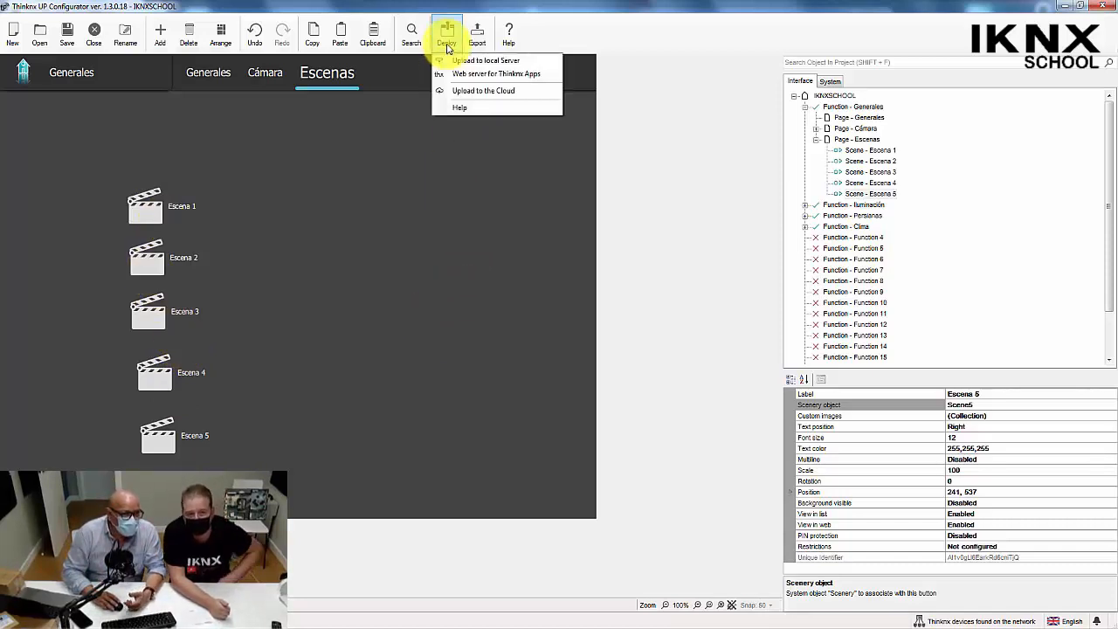
pyautogui.click(463, 88)
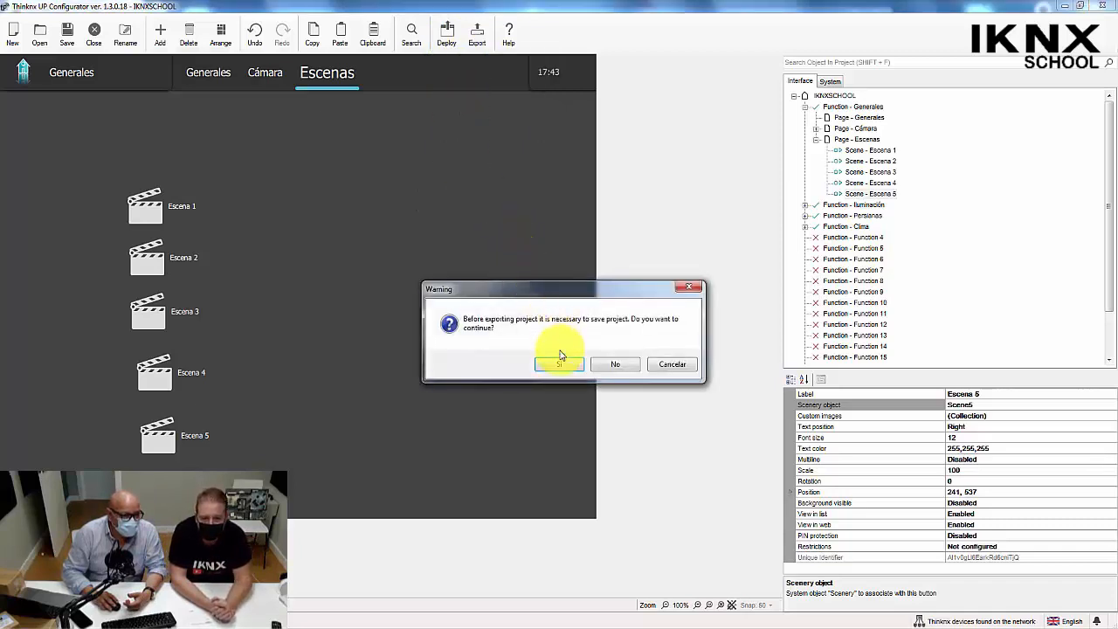
pyautogui.click(559, 363)
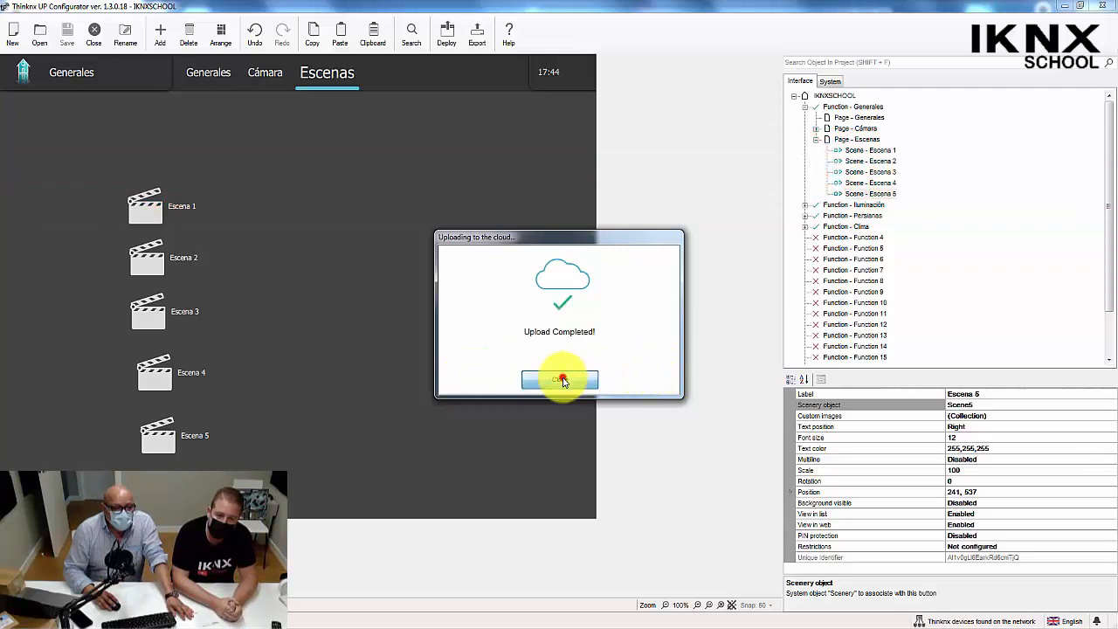
pyautogui.click(562, 381)
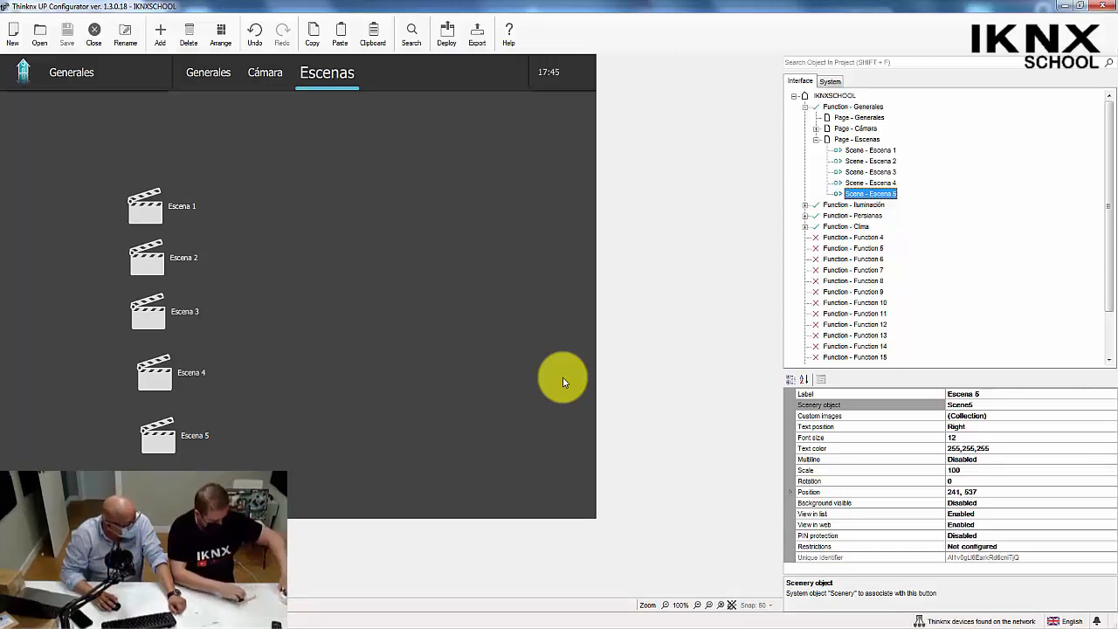
# Play the camera's live stream on the Cámara page.
pyautogui.click(263, 77)
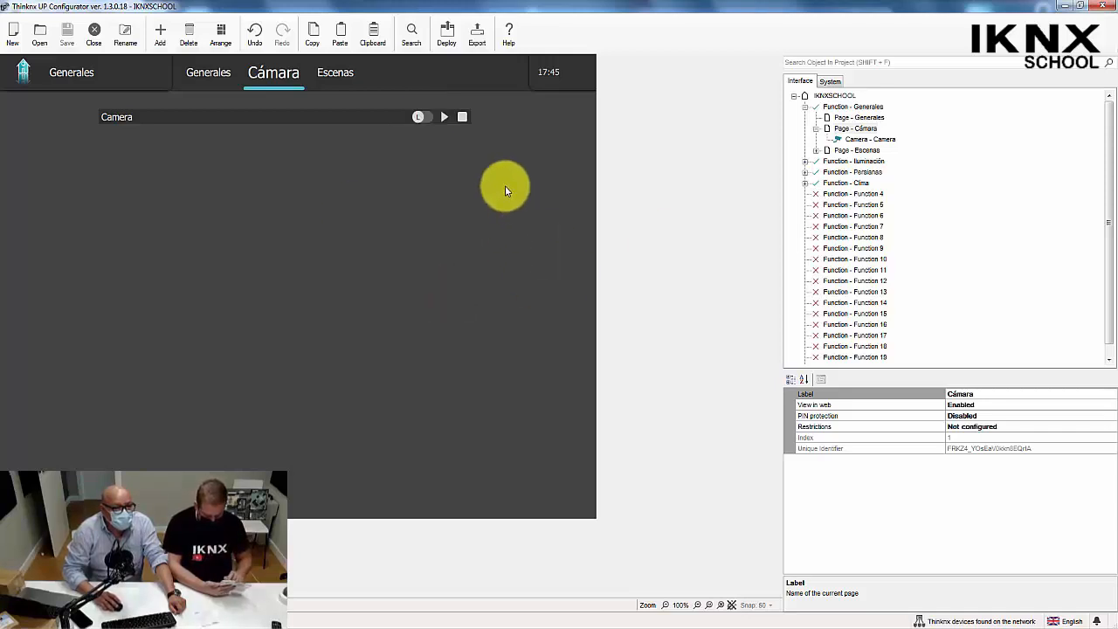
pyautogui.click(444, 119)
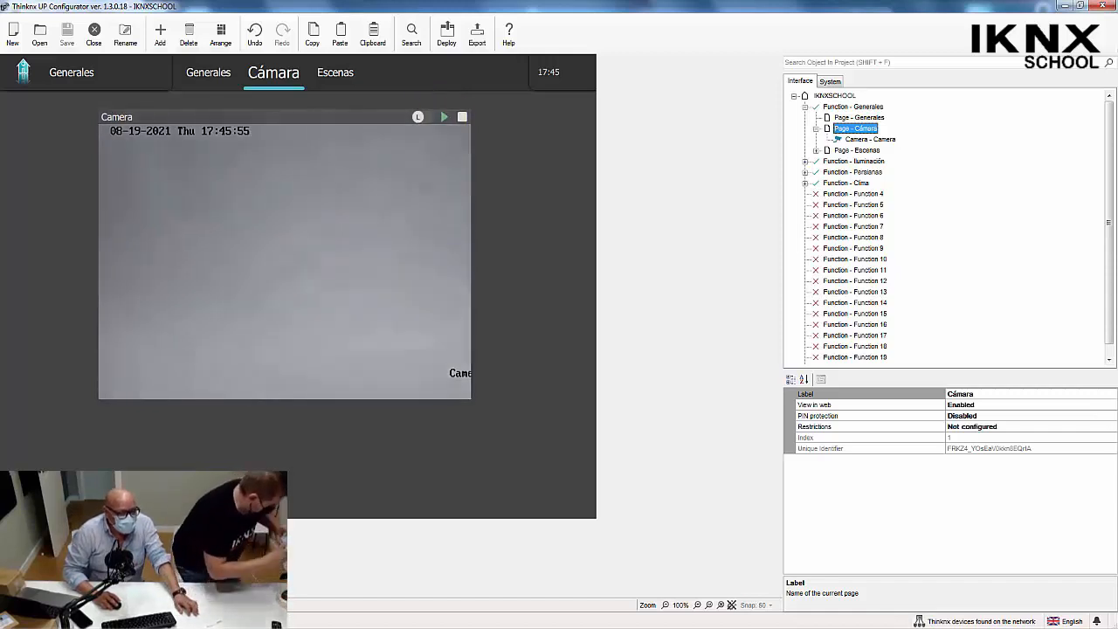
# Switch to ThinknxUPPlayer and open the Escenas page.
pyautogui.click(174, 622)
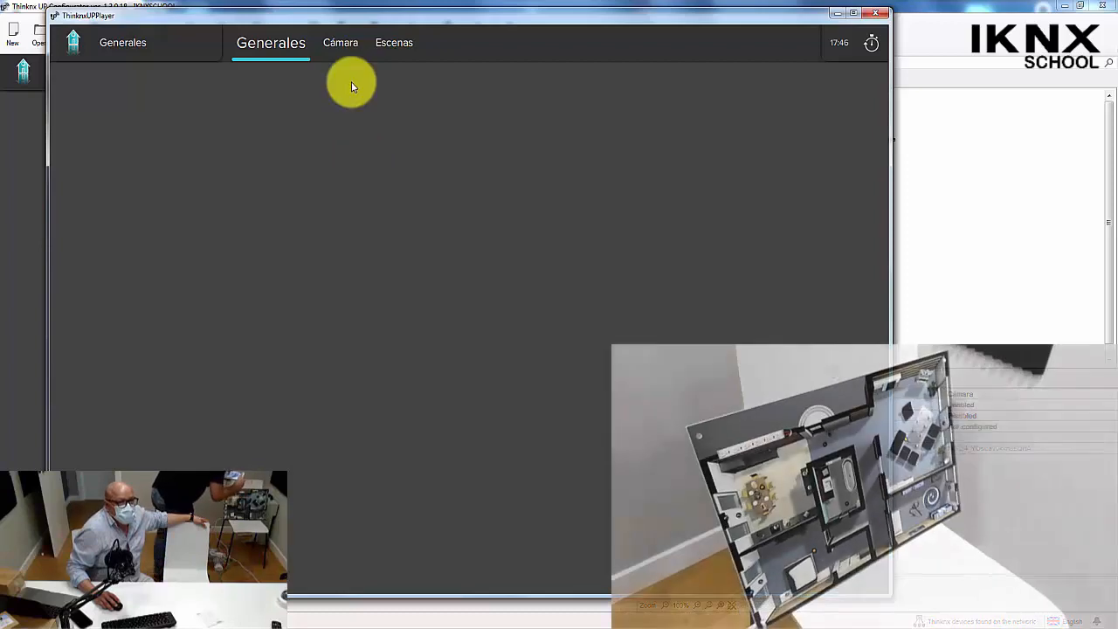
pyautogui.click(385, 44)
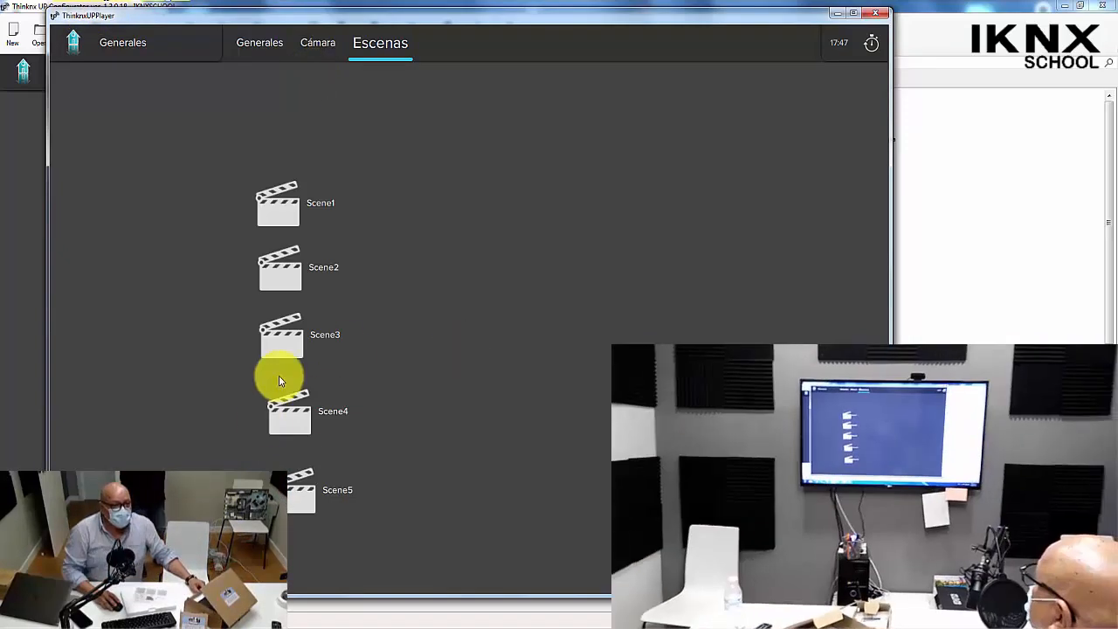
# Try to rename Scene1 as prueba.
pyautogui.click(260, 222)
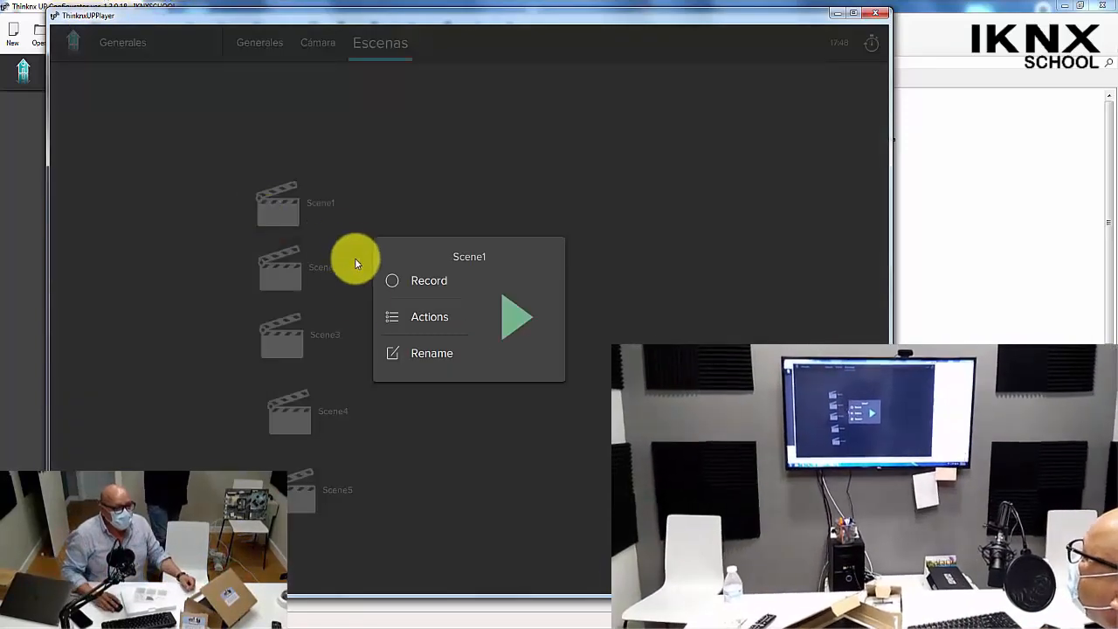
pyautogui.click(393, 355)
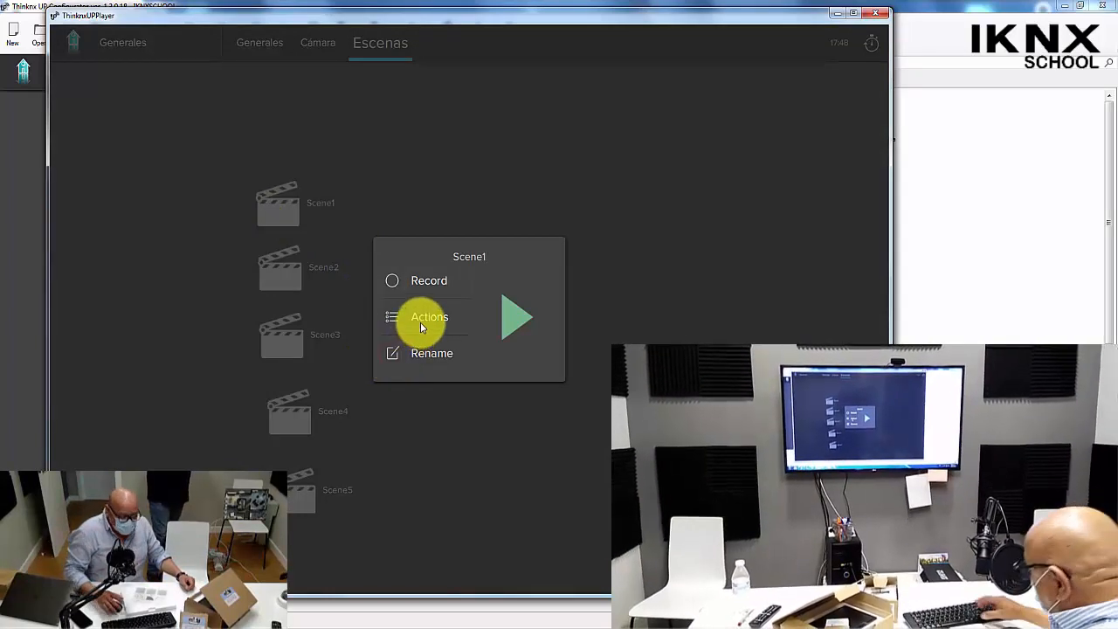
pyautogui.press('BackSpace')
pyautogui.press('BackSpace')
pyautogui.press('BackSpace')
pyautogui.press('BackSpace')
pyautogui.press('BackSpace')
pyautogui.press('BackSpace')
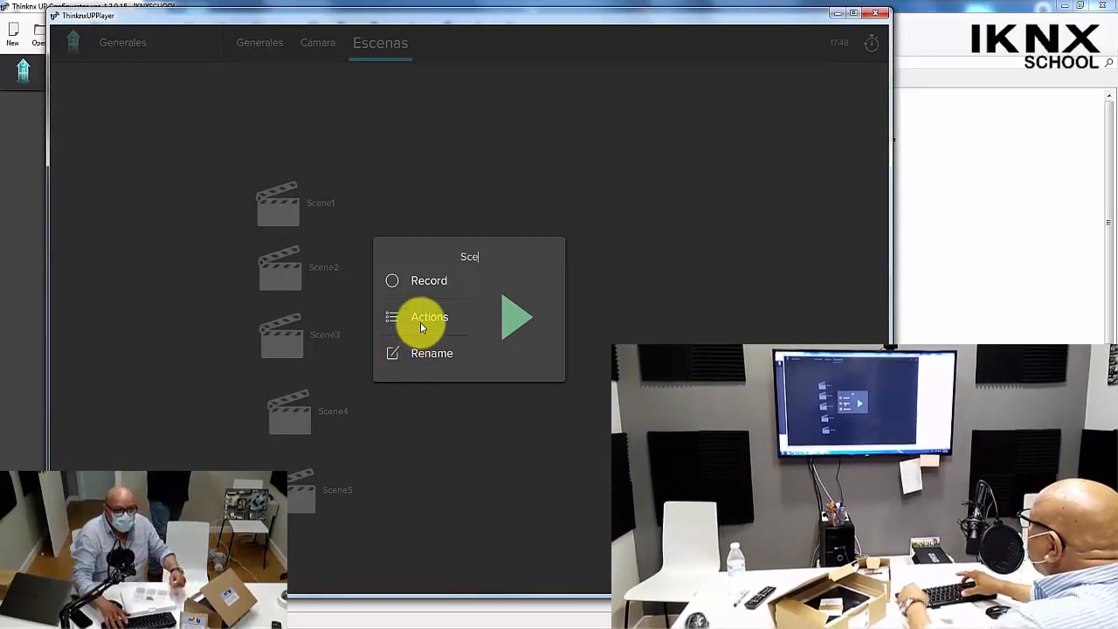
pyautogui.write('prueba')
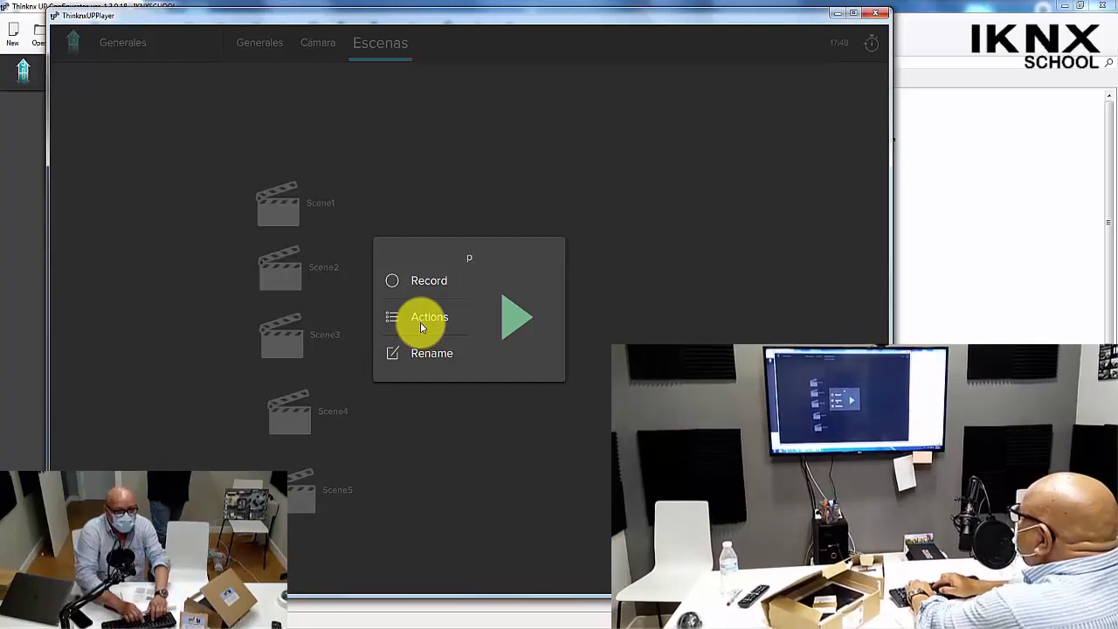
pyautogui.click(466, 393)
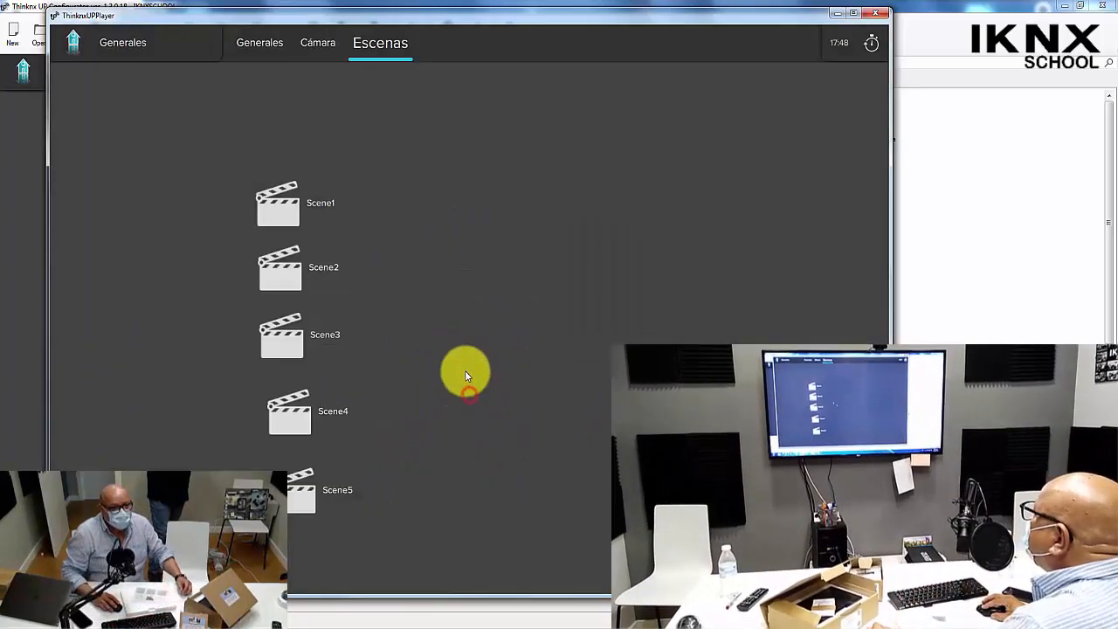
# Start recording Scene1 and switch on the hallway light Luz 3 on the Iluminación floor plan.
pyautogui.click(271, 206)
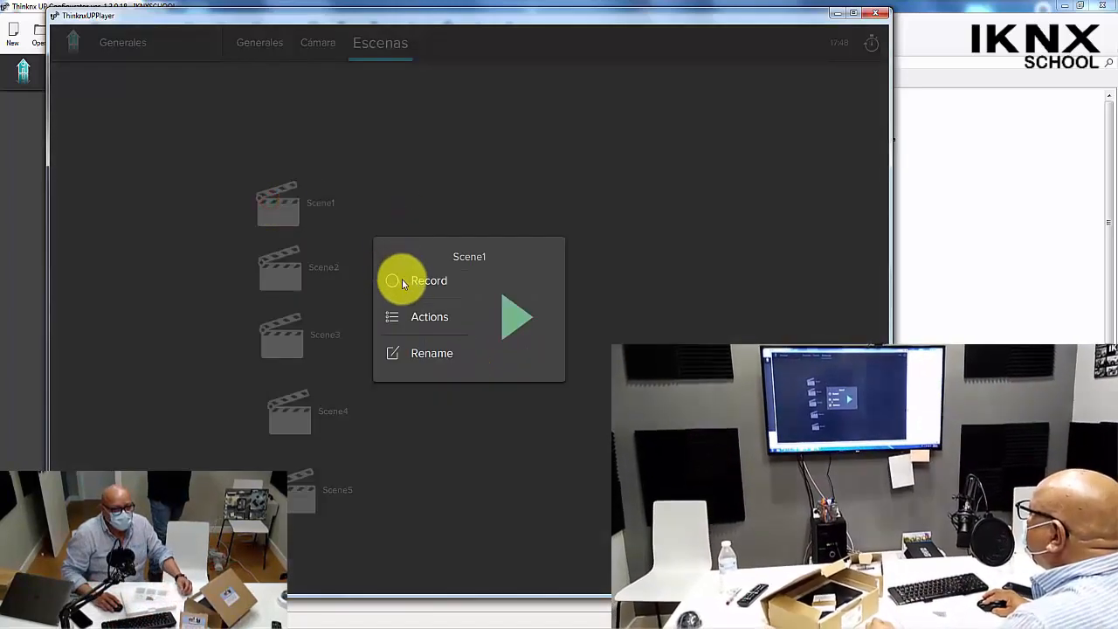
pyautogui.click(404, 353)
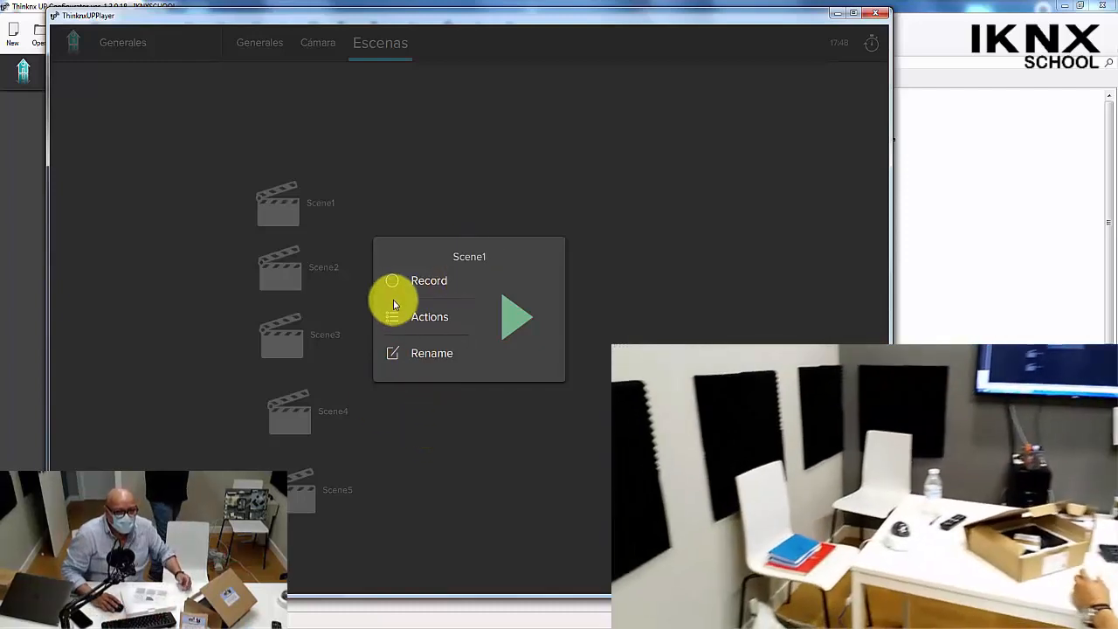
pyautogui.click(394, 284)
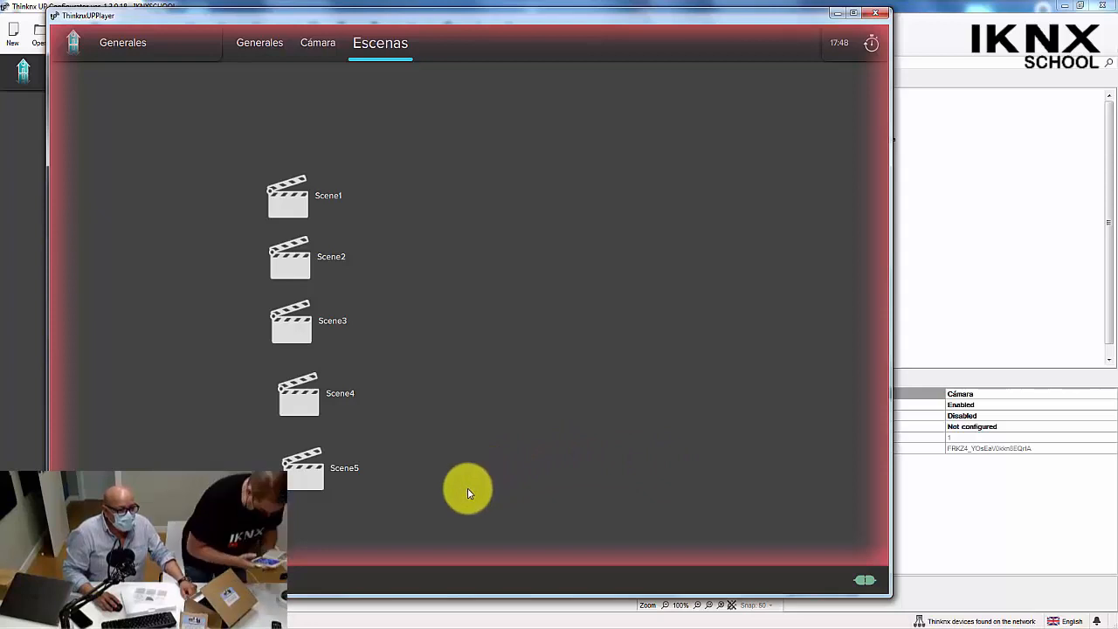
pyautogui.click(129, 44)
pyautogui.click(109, 103)
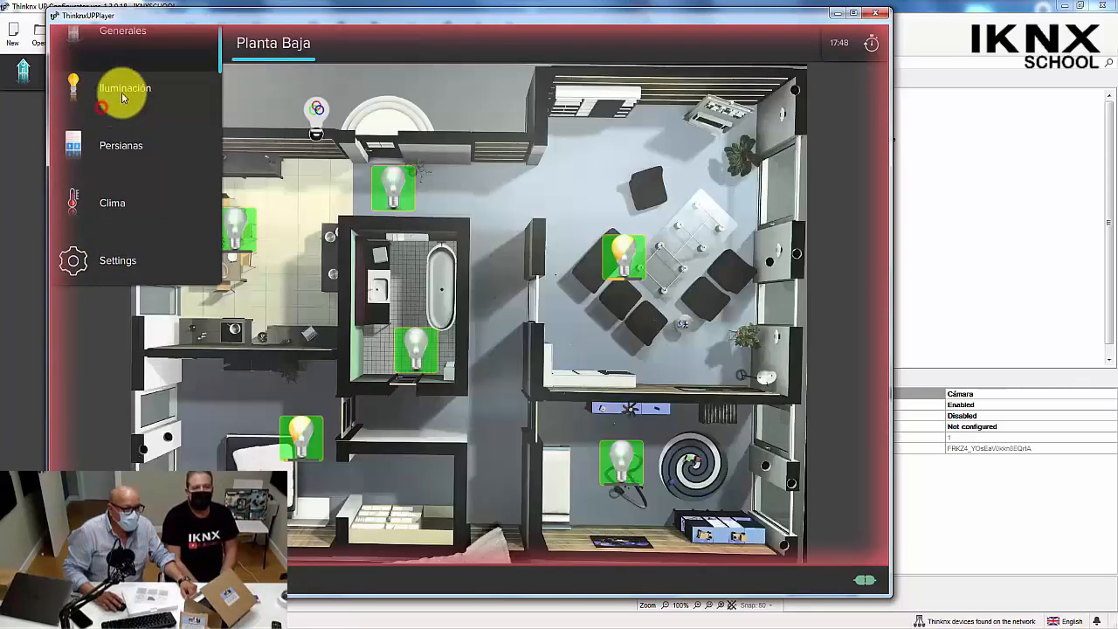
pyautogui.click(394, 183)
pyautogui.click(470, 264)
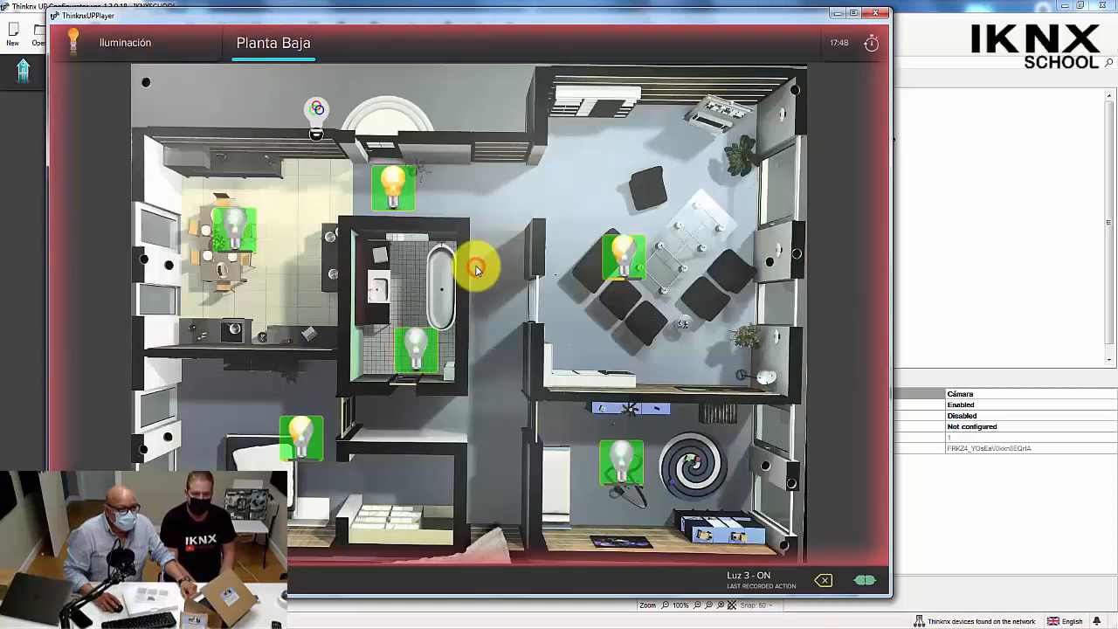
# Set the dining-area light Luz 6 to 55% and finish the Scene1 recording.
pyautogui.click(234, 242)
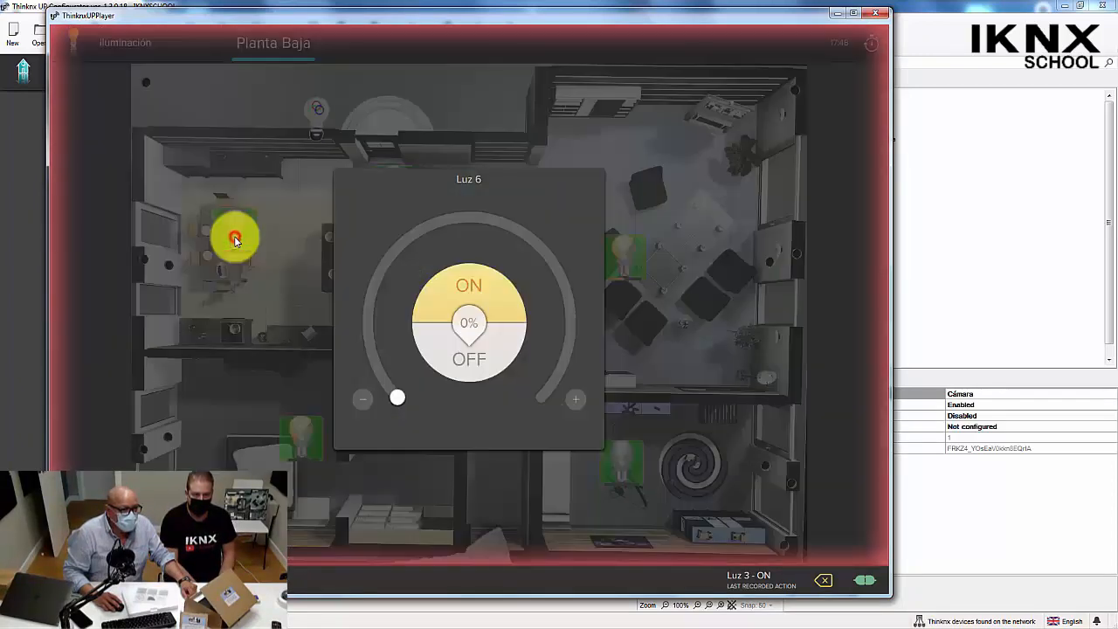
pyautogui.moveTo(396, 406); pyautogui.dragTo(496, 226)
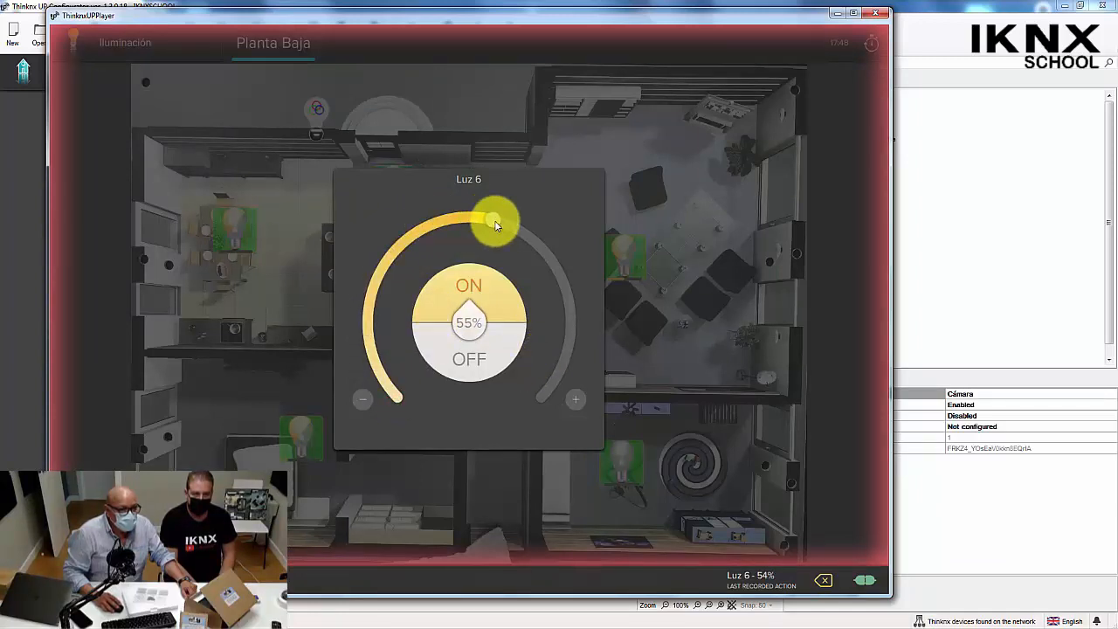
pyautogui.click(260, 246)
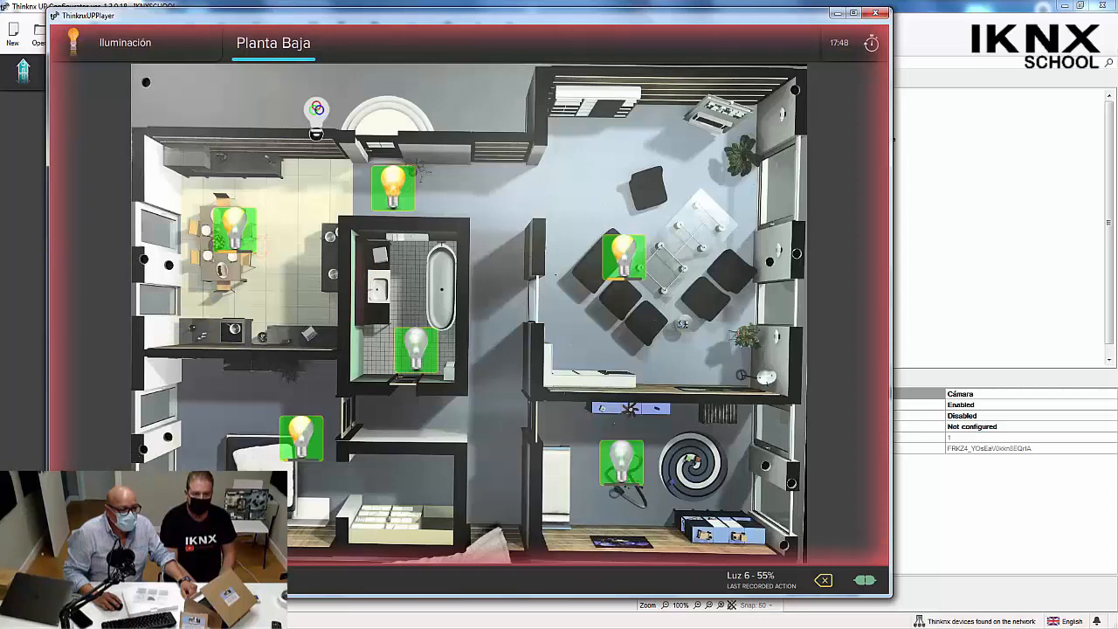
pyautogui.click(865, 580)
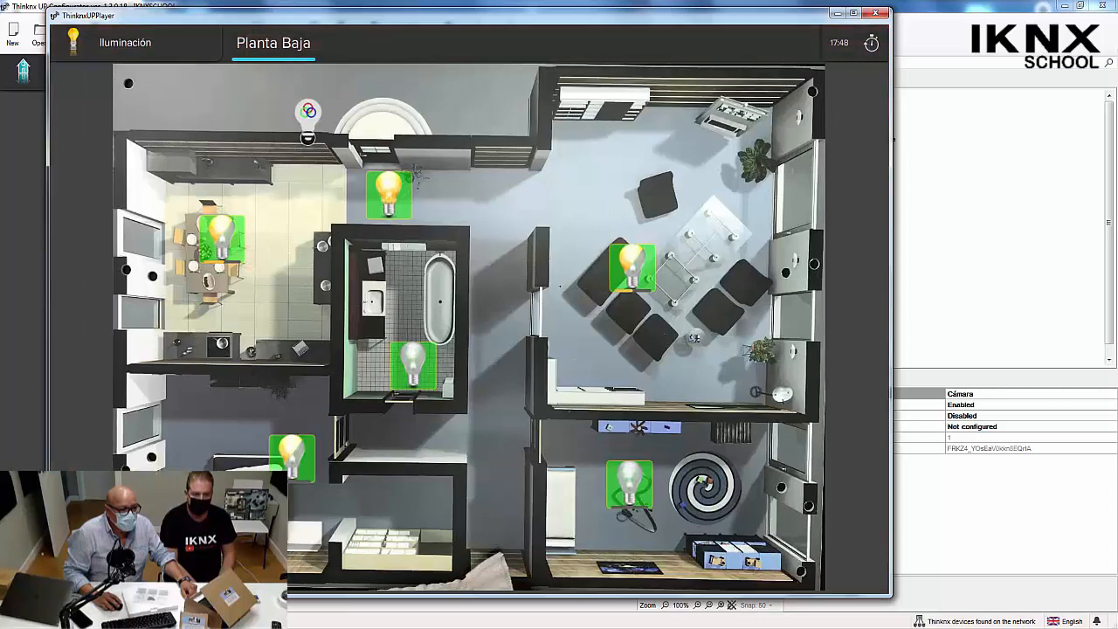
# Set the Salón shutter on the Persianas floor plan to 50%.
pyautogui.click(127, 43)
pyautogui.click(109, 163)
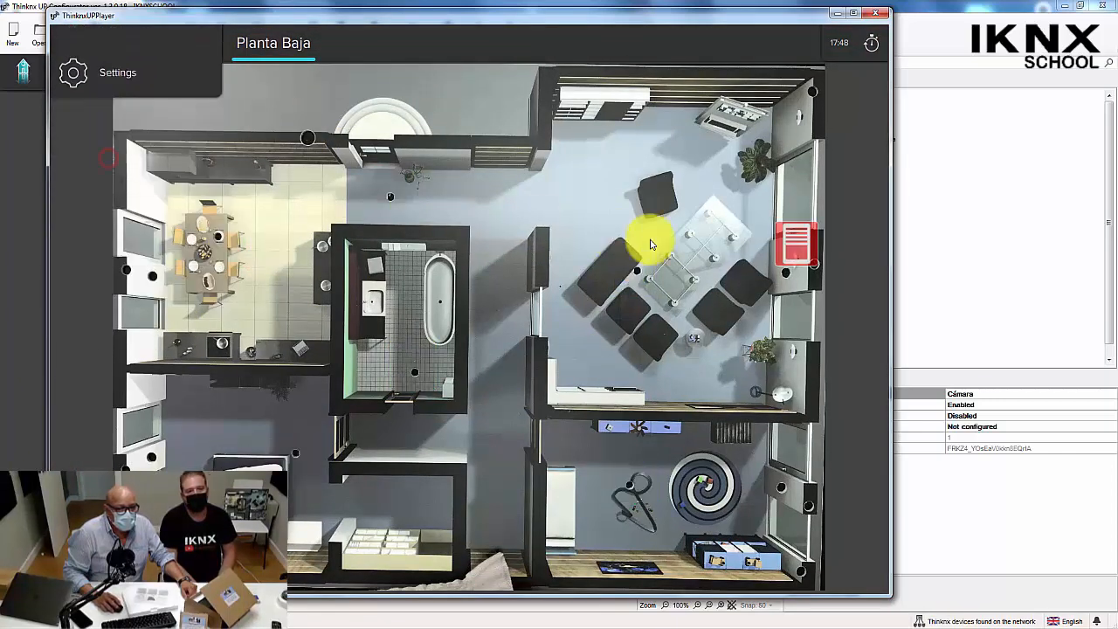
pyautogui.click(794, 247)
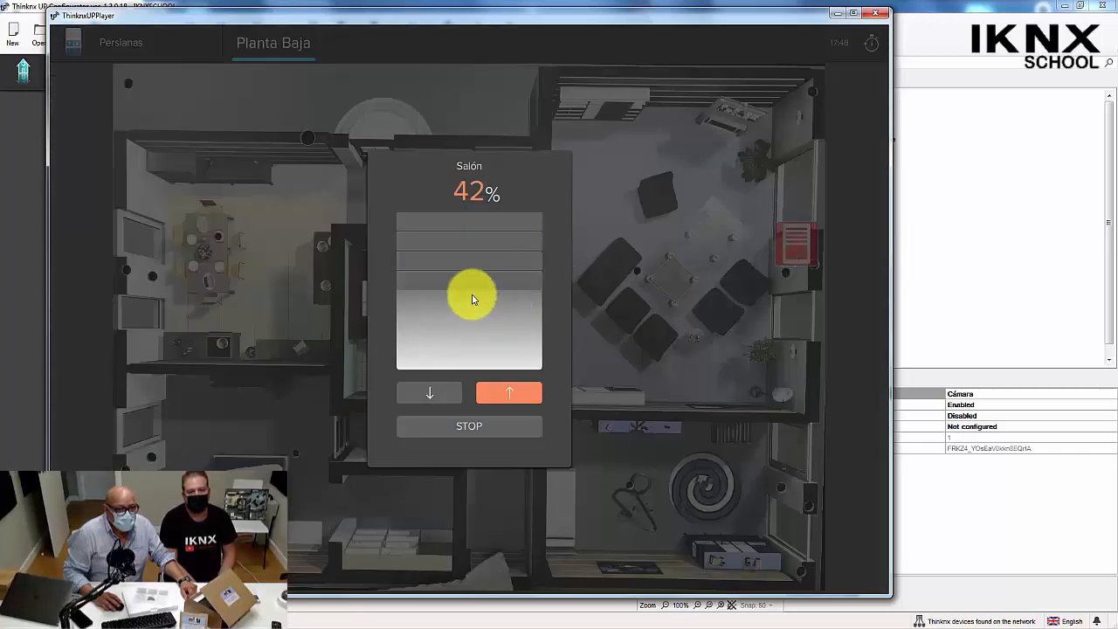
pyautogui.moveTo(473, 291); pyautogui.dragTo(476, 313)
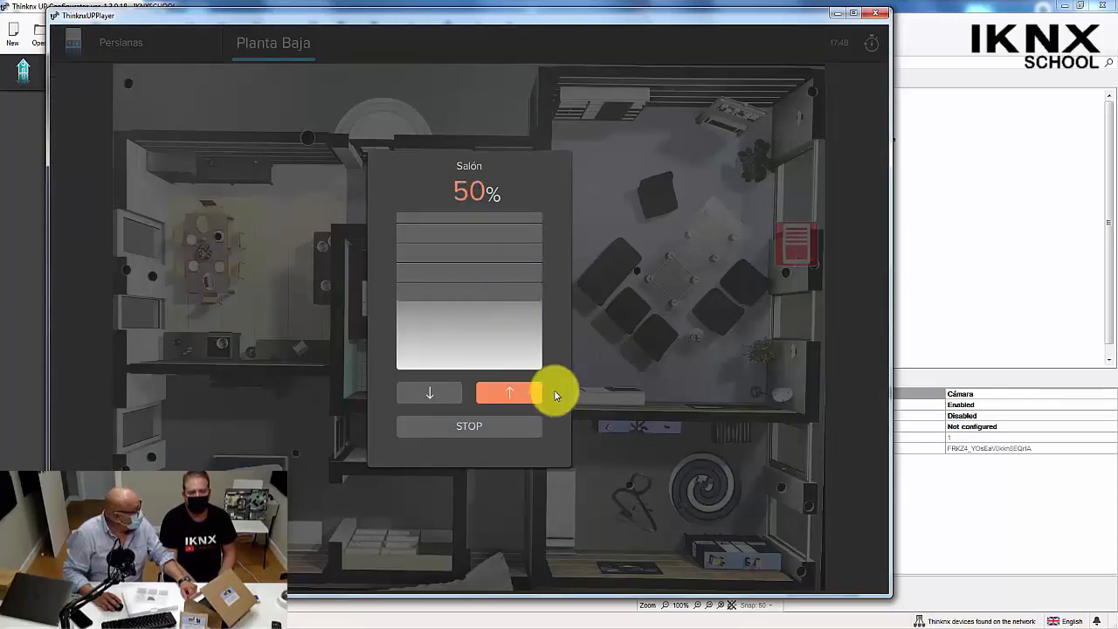
pyautogui.click(602, 398)
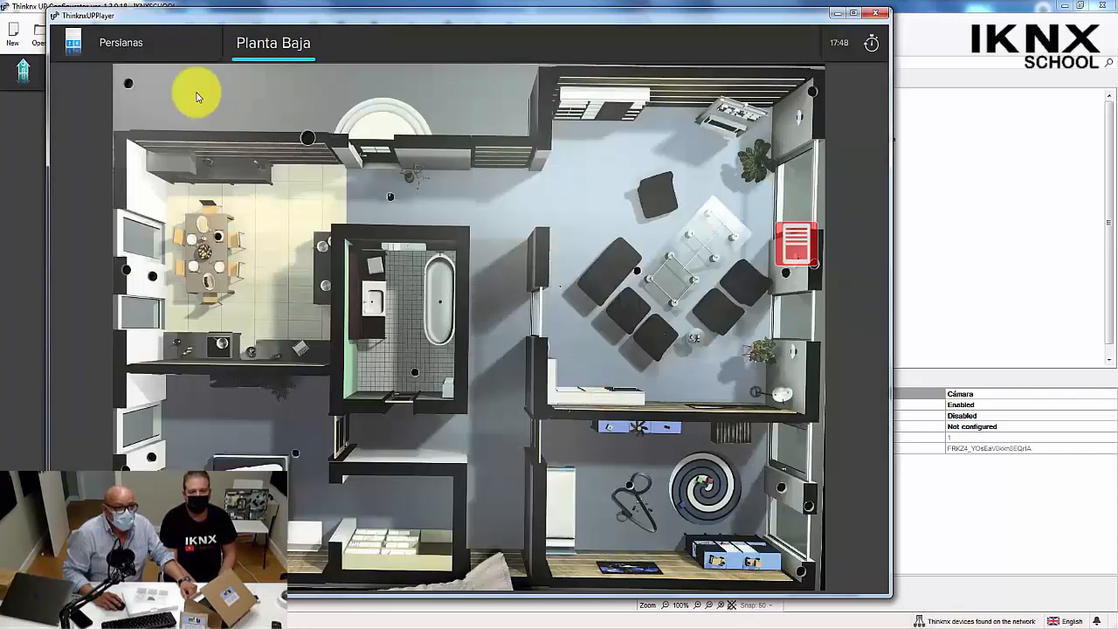
# Switch on the Dormitorio climate control on the Clima floor plan and set its temperature to 25.0 °C.
pyautogui.click(137, 44)
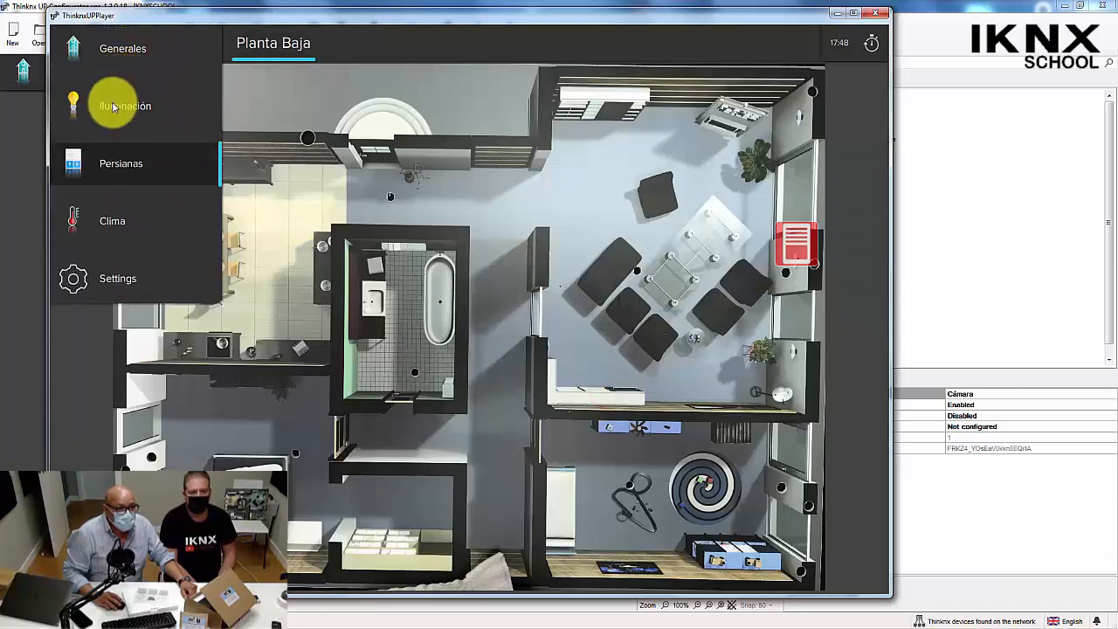
pyautogui.click(112, 220)
pyautogui.click(239, 409)
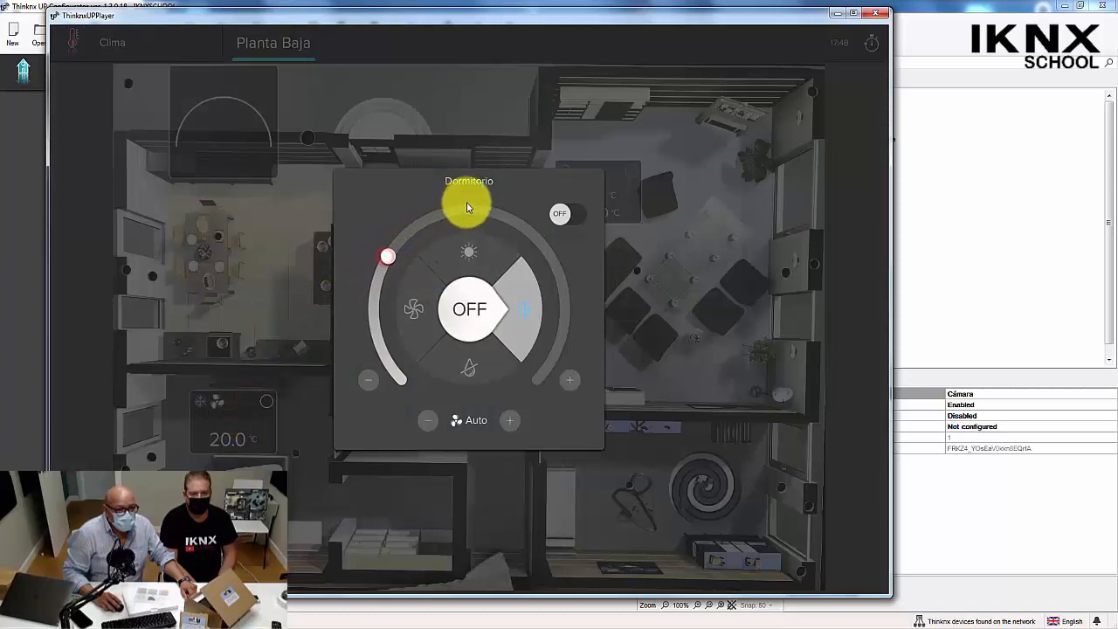
pyautogui.click(576, 217)
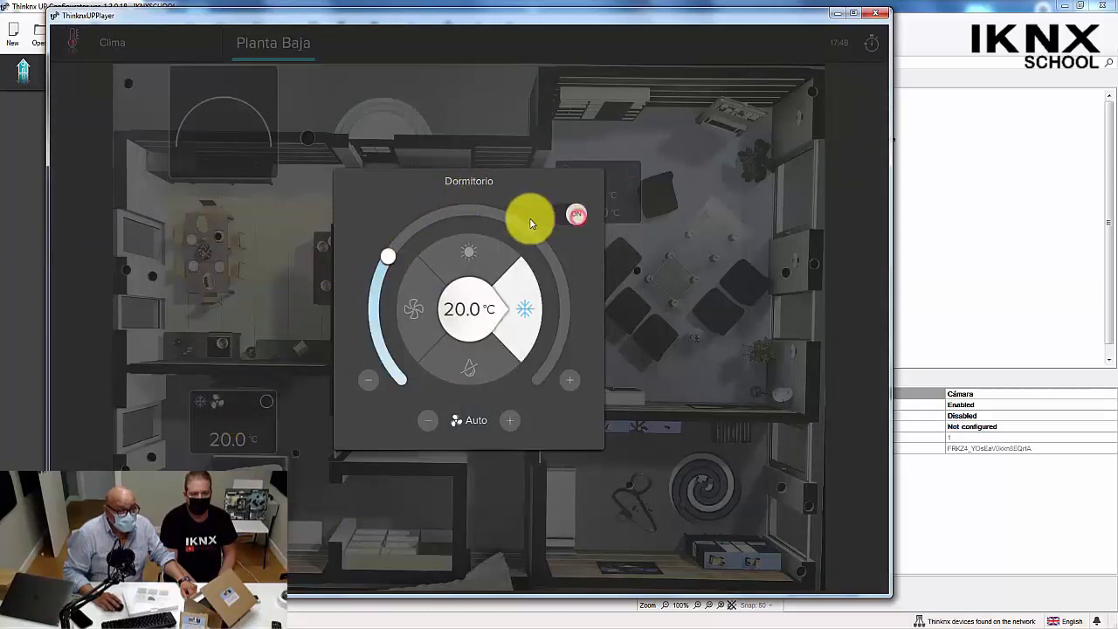
pyautogui.moveTo(388, 256); pyautogui.dragTo(481, 211)
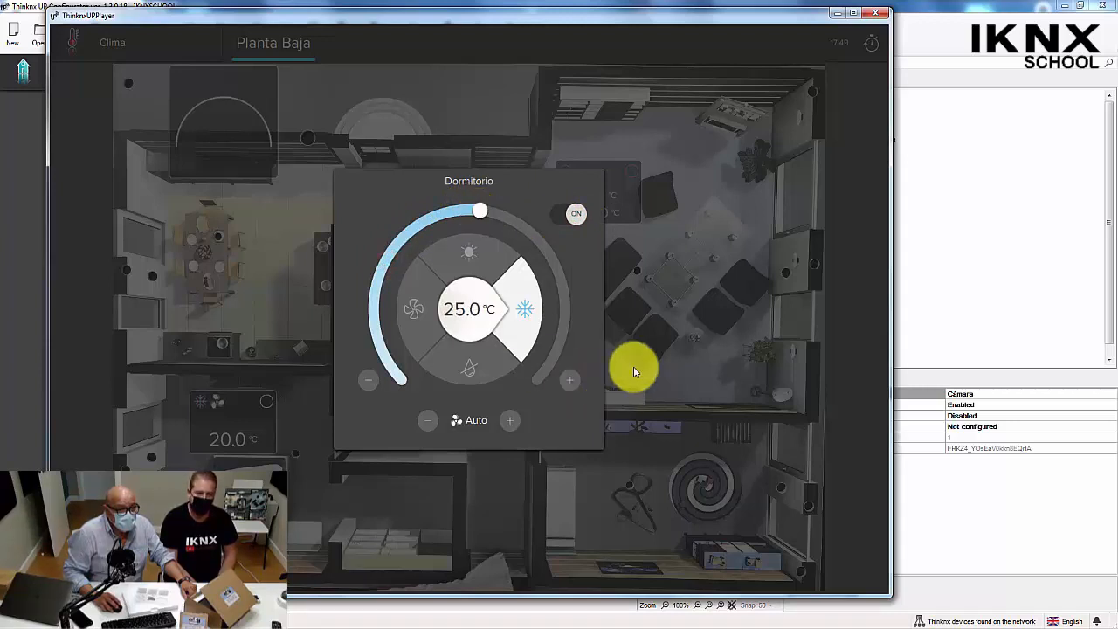
pyautogui.click(634, 371)
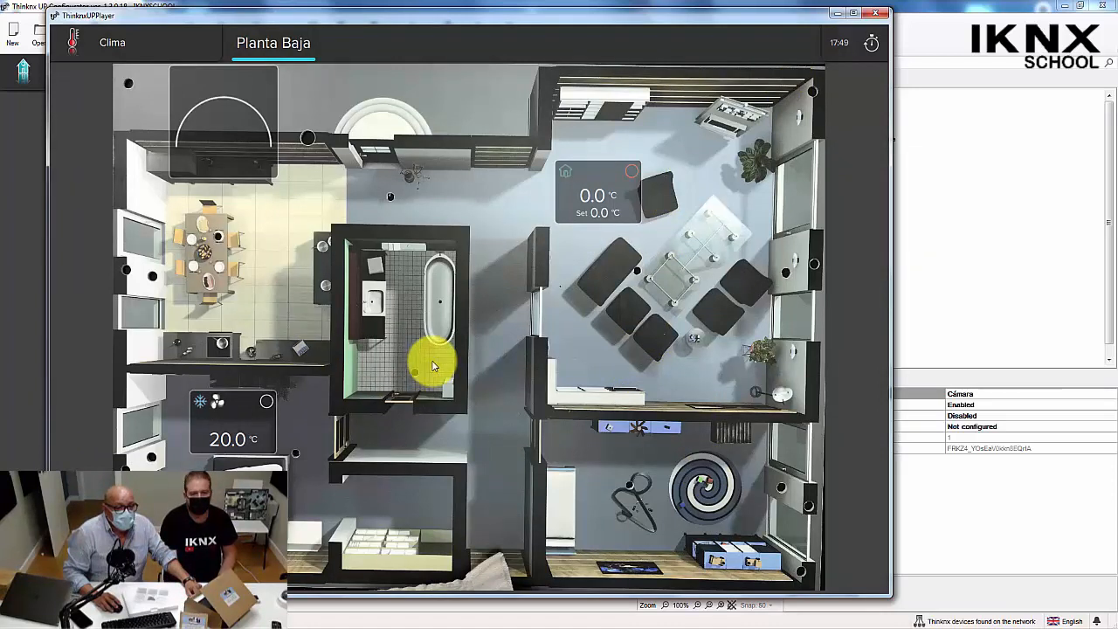
# Return to the Escenas page under Generales and review the actions stored in Scene1 without resetting them.
pyautogui.click(102, 45)
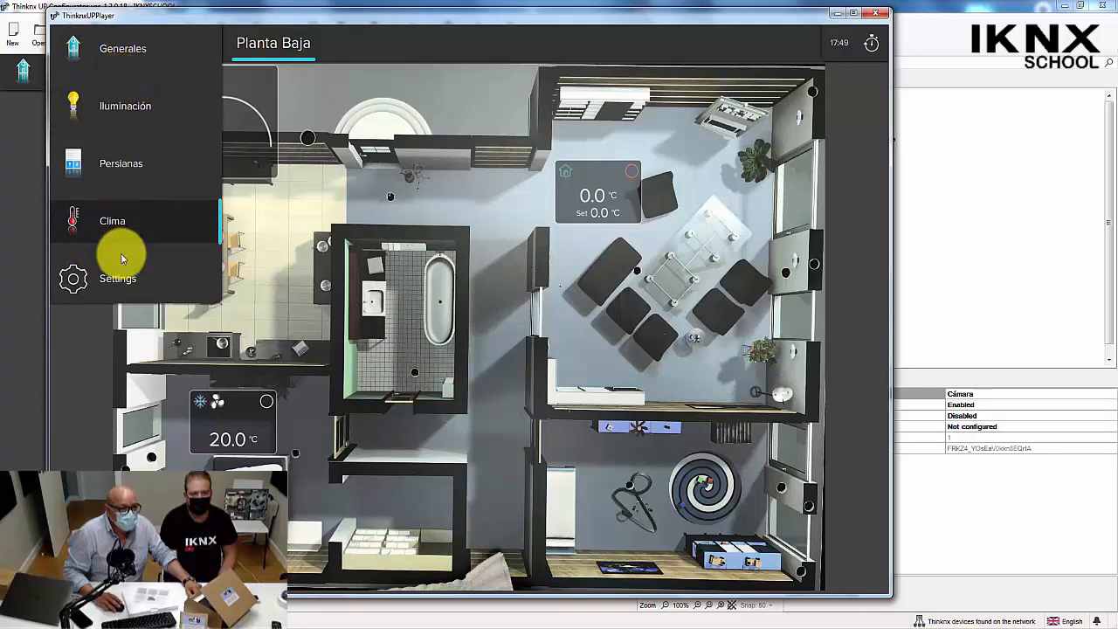
pyautogui.click(121, 48)
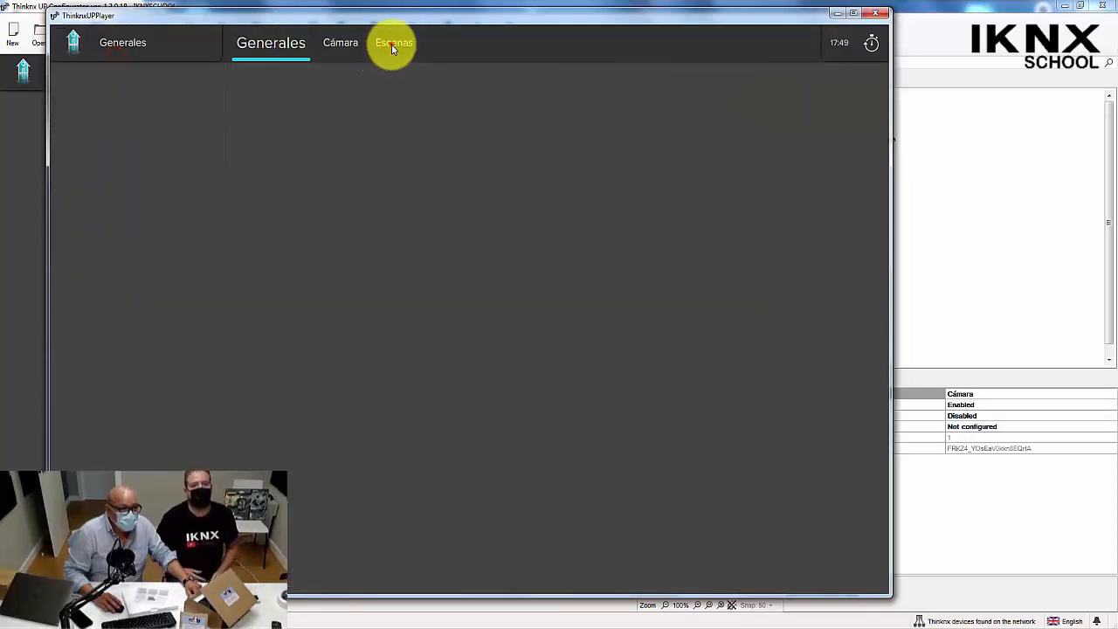
pyautogui.click(391, 45)
pyautogui.click(282, 227)
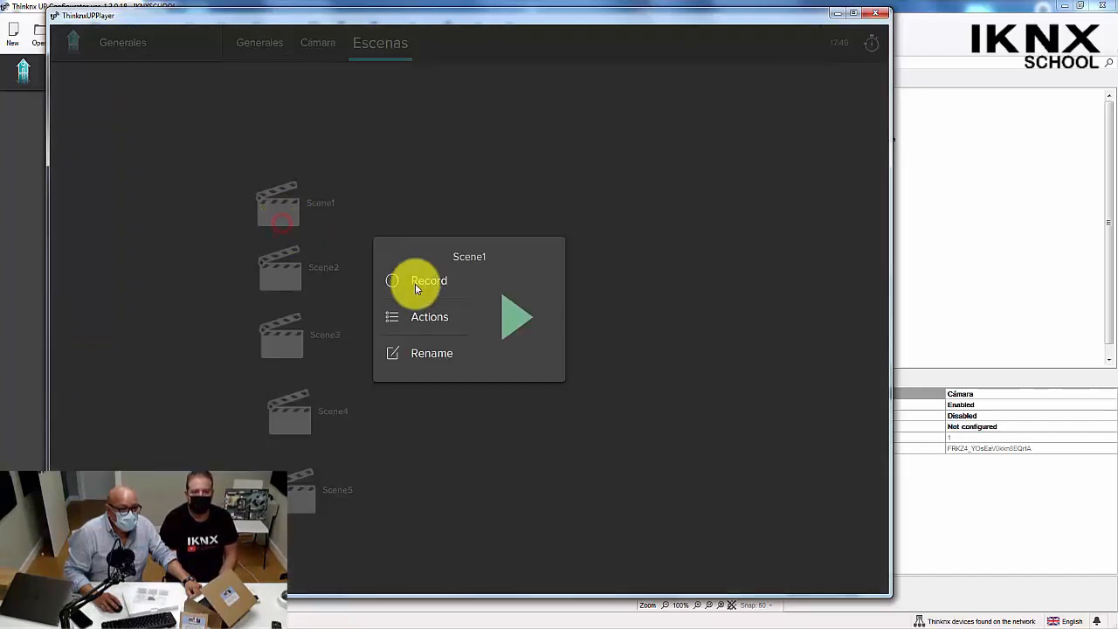
pyautogui.click(416, 283)
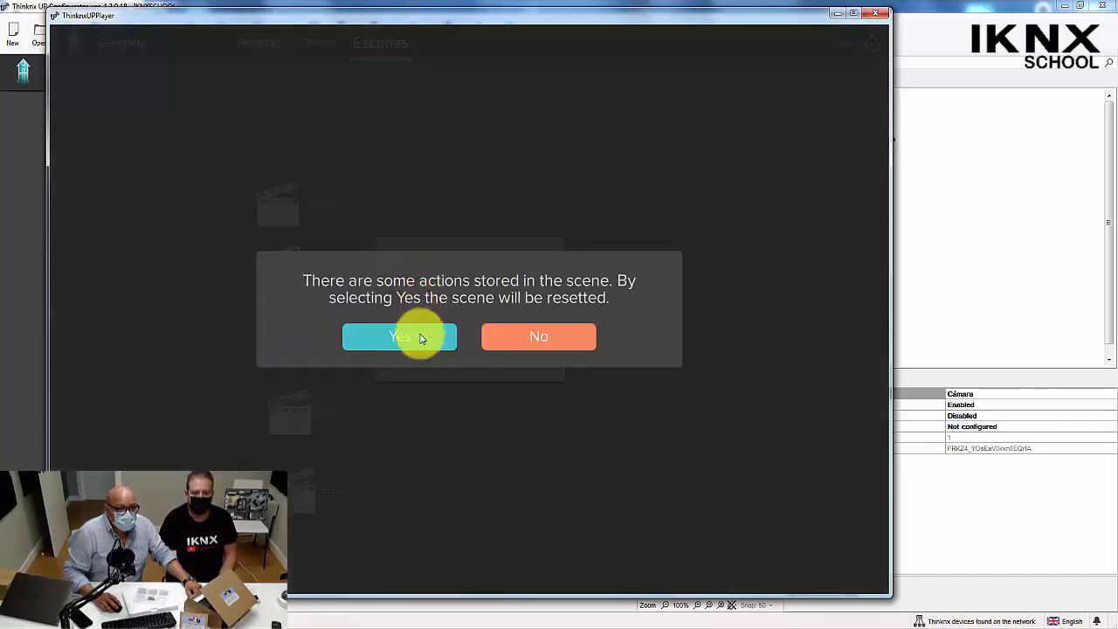
pyautogui.click(524, 343)
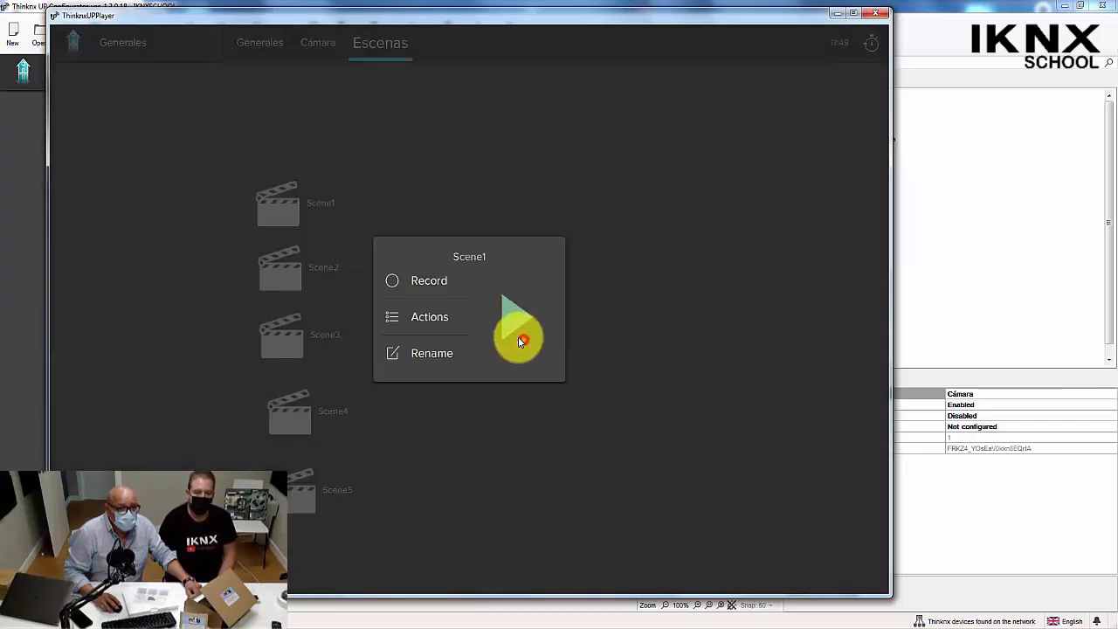
pyautogui.click(393, 323)
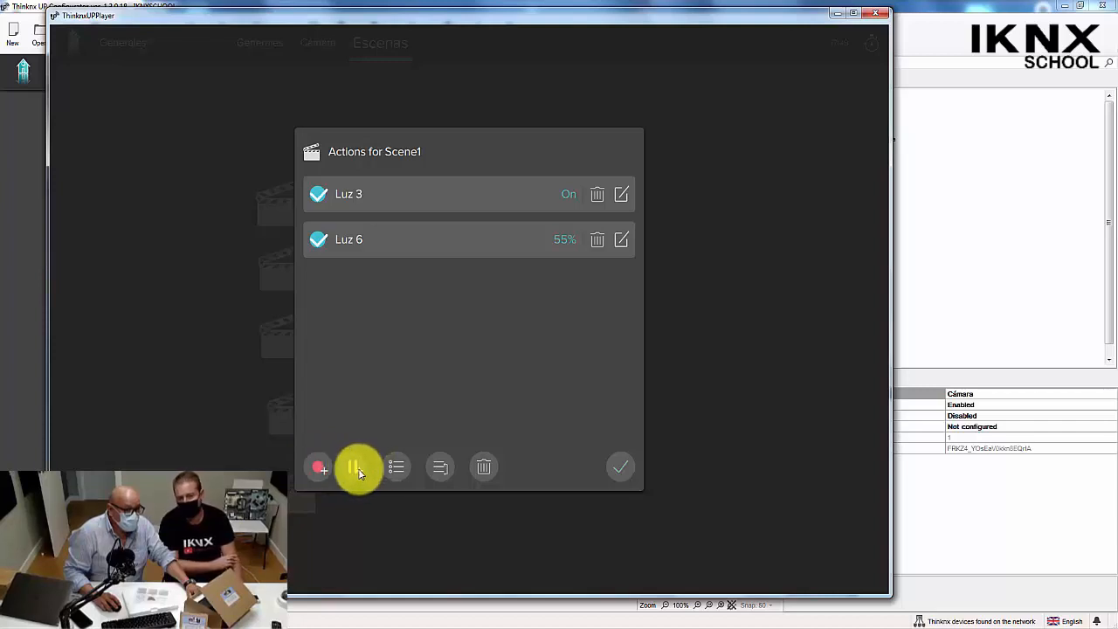
# Restart the recording of Scene1, resetting the actions already stored in it.
pyautogui.click(323, 469)
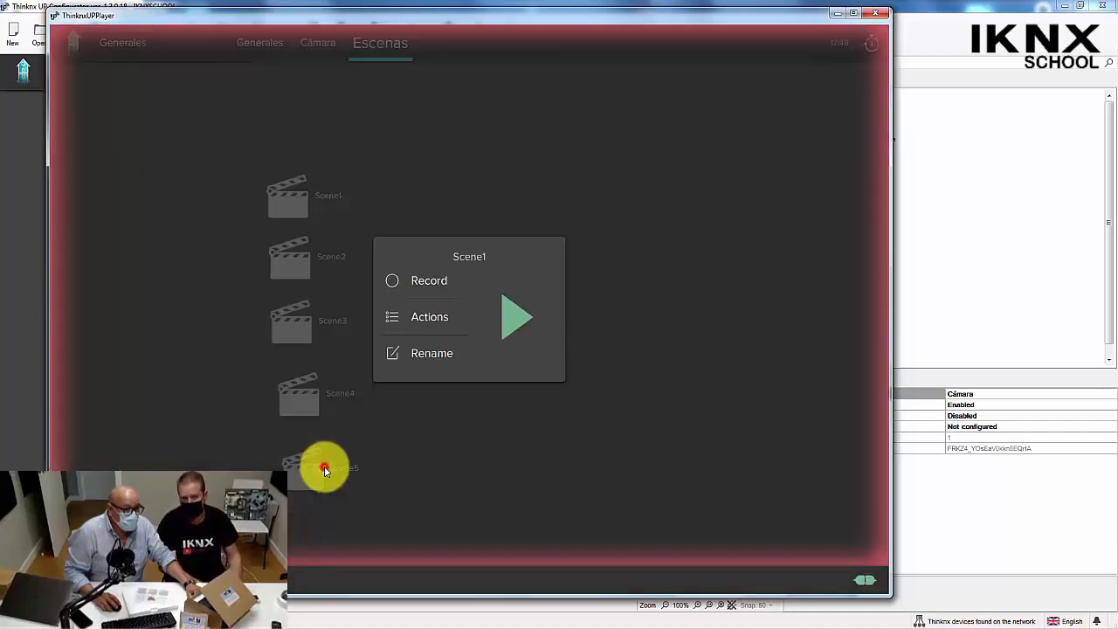
pyautogui.click(411, 281)
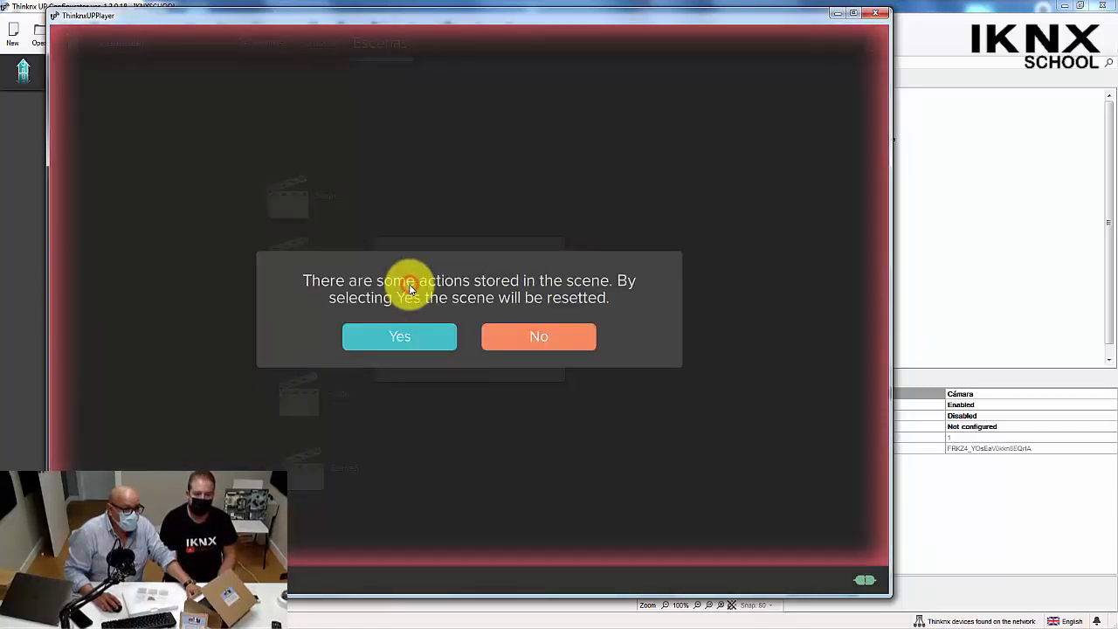
pyautogui.click(407, 336)
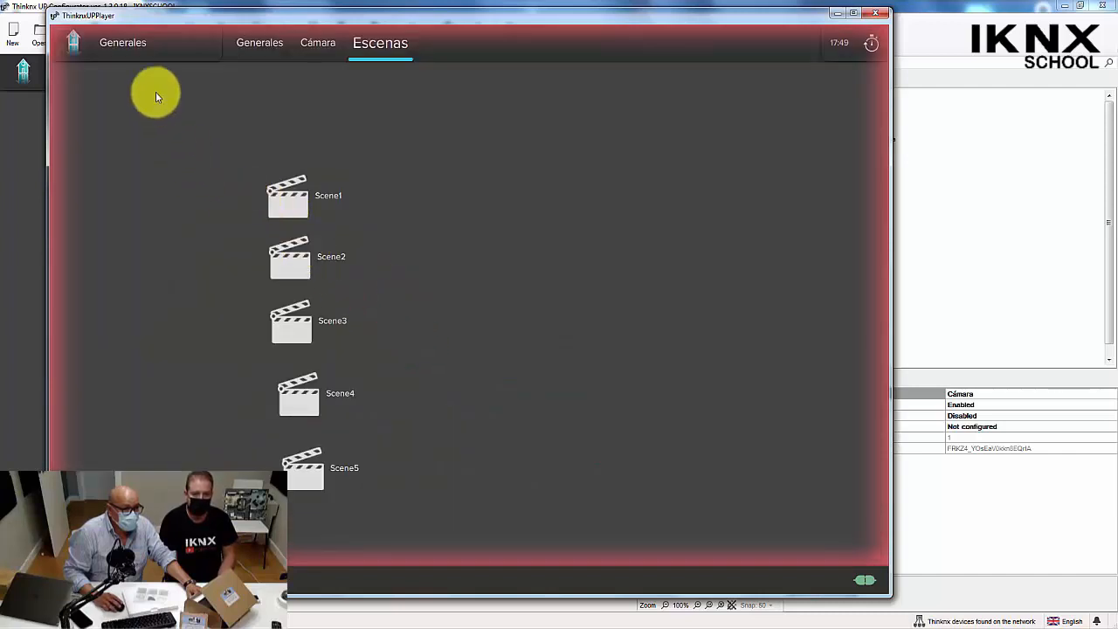
# Set the dining-area light Luz 6 to 33% on the Iluminación floor plan.
pyautogui.click(120, 40)
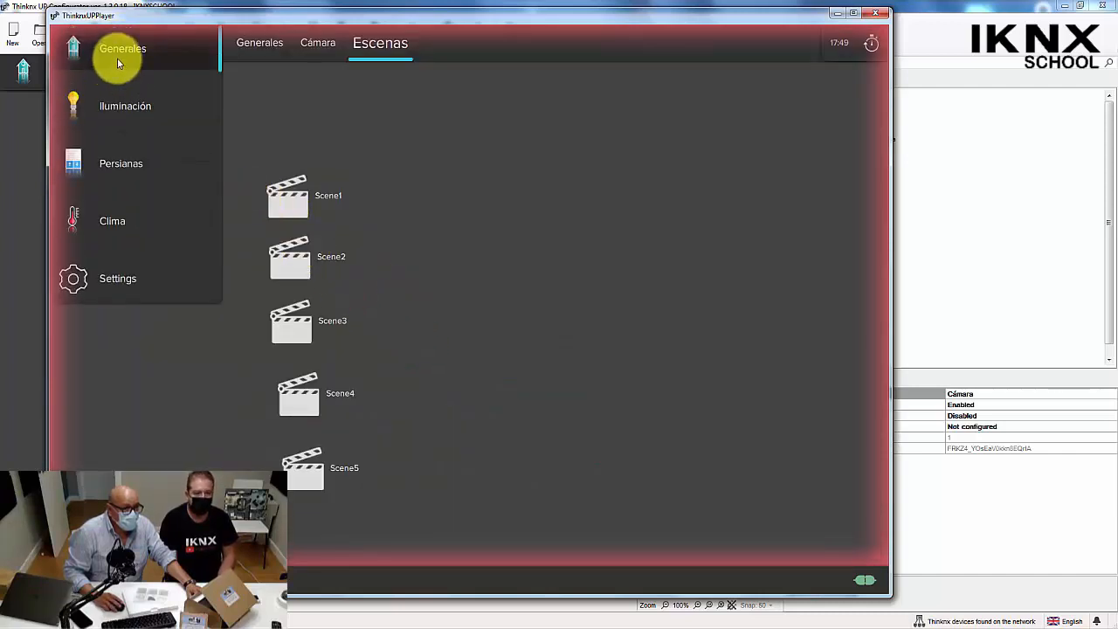
pyautogui.click(118, 106)
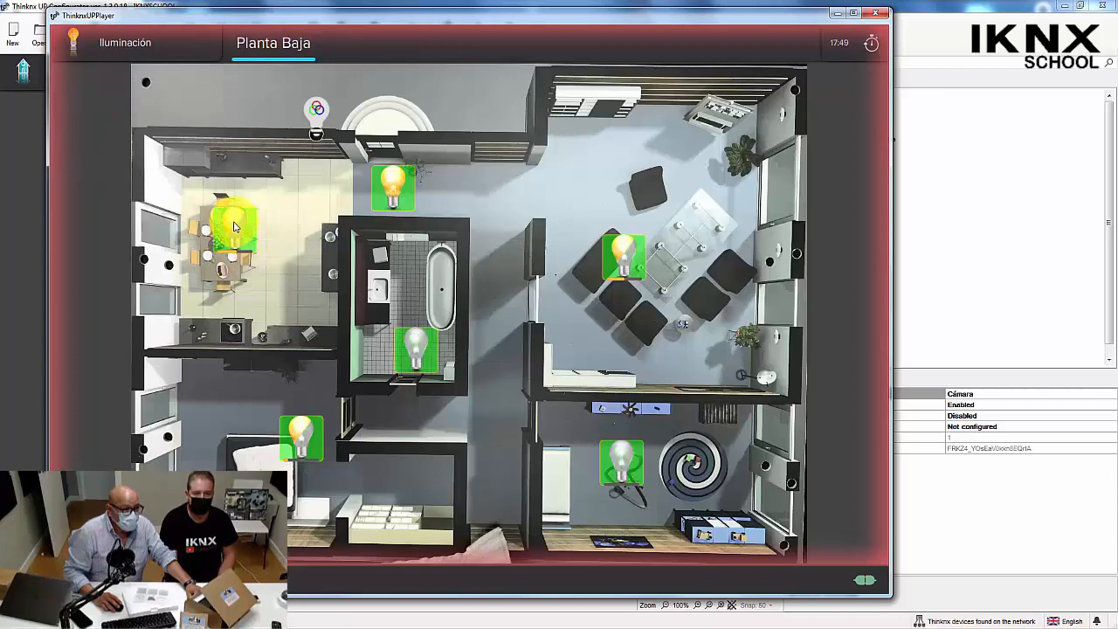
pyautogui.click(234, 226)
pyautogui.moveTo(492, 218); pyautogui.dragTo(394, 244)
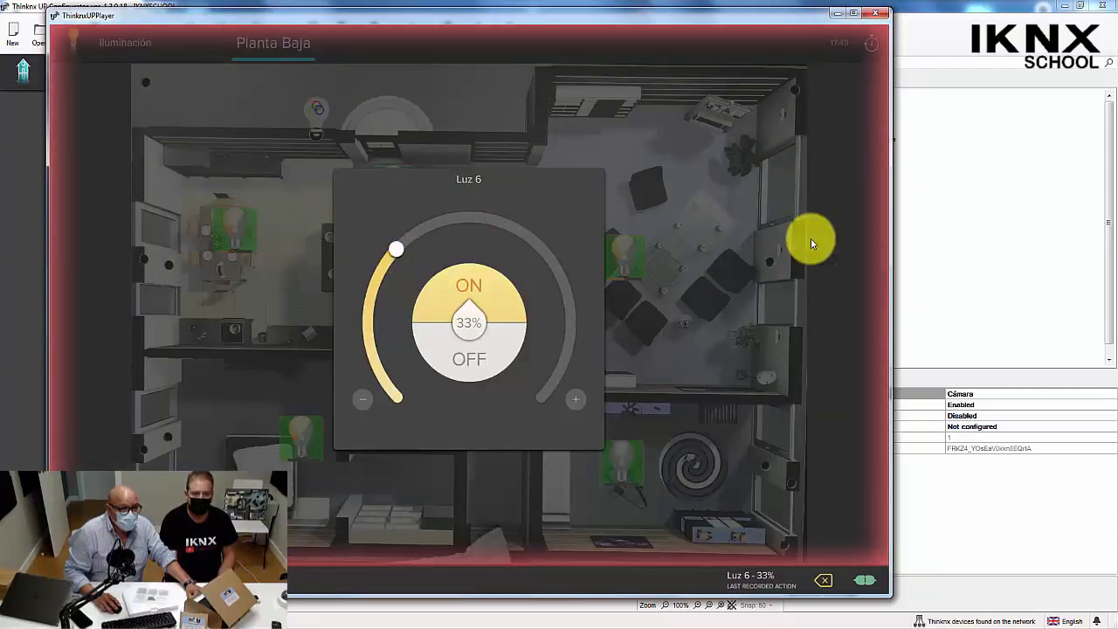
pyautogui.click(736, 250)
# Set the living-room light Luz 1 to 100%.
pyautogui.click(624, 252)
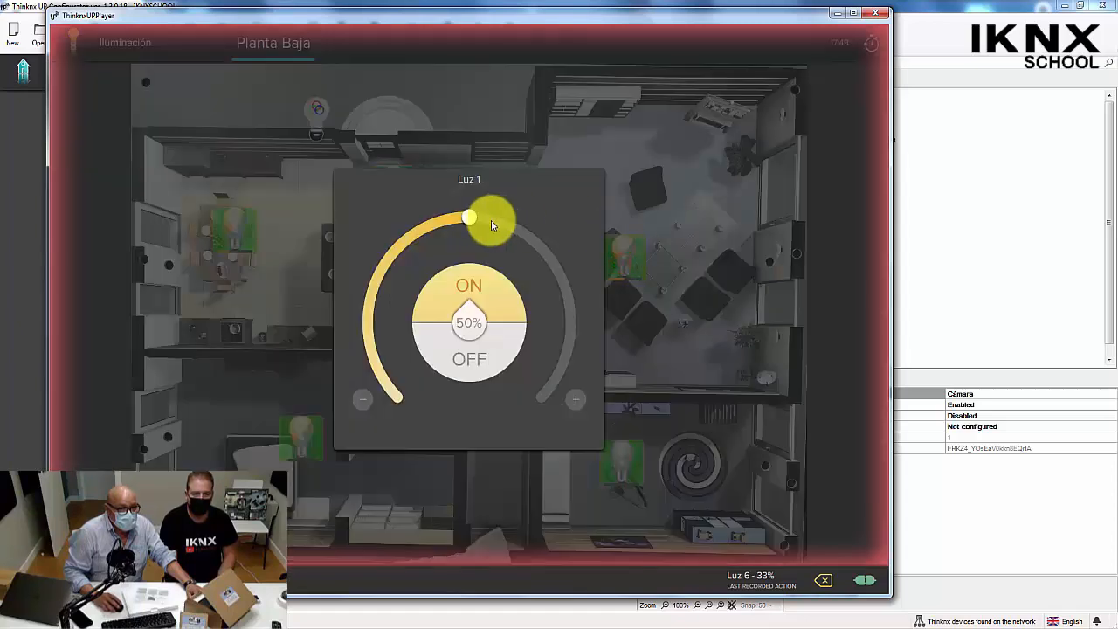
pyautogui.moveTo(492, 226); pyautogui.dragTo(505, 410)
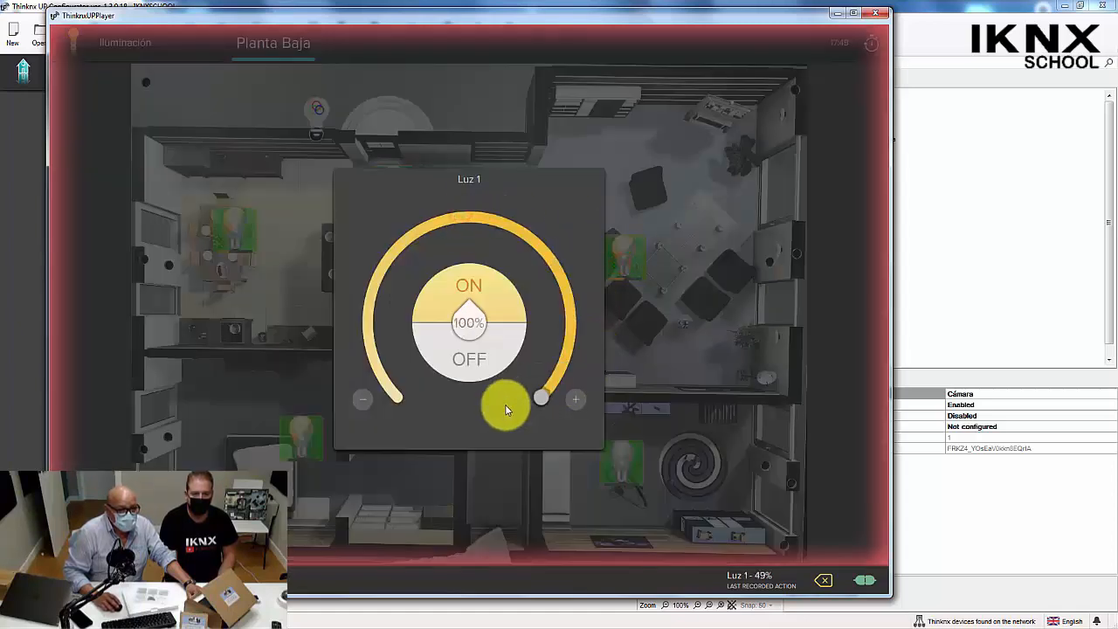
pyautogui.click(706, 357)
# Set the Salón shutter on the Persianas floor plan to 86%.
pyautogui.click(90, 49)
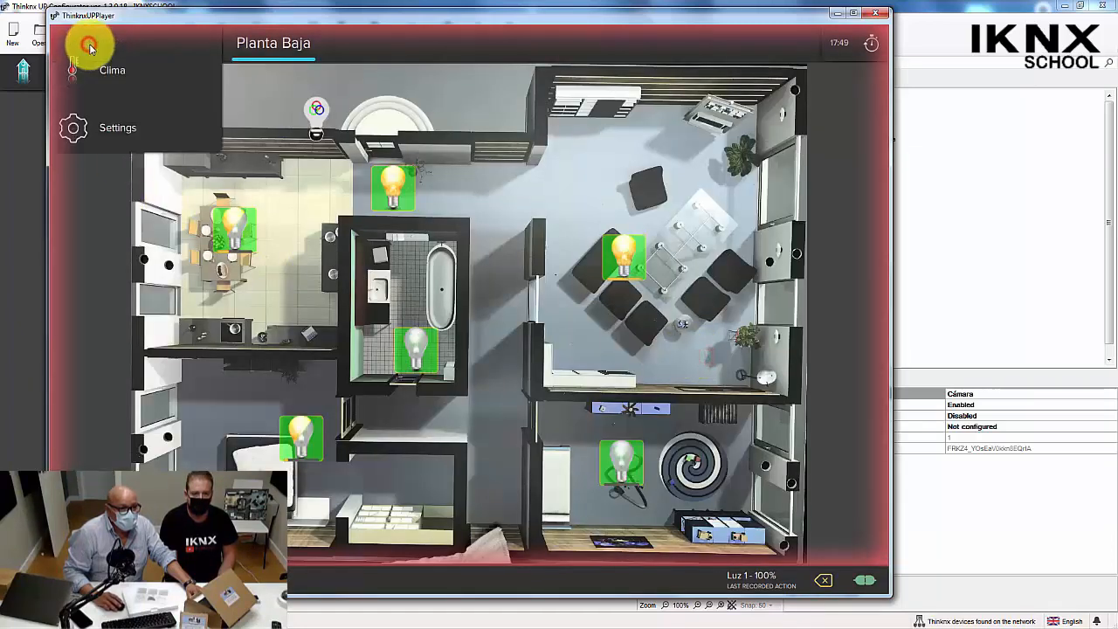
pyautogui.click(117, 163)
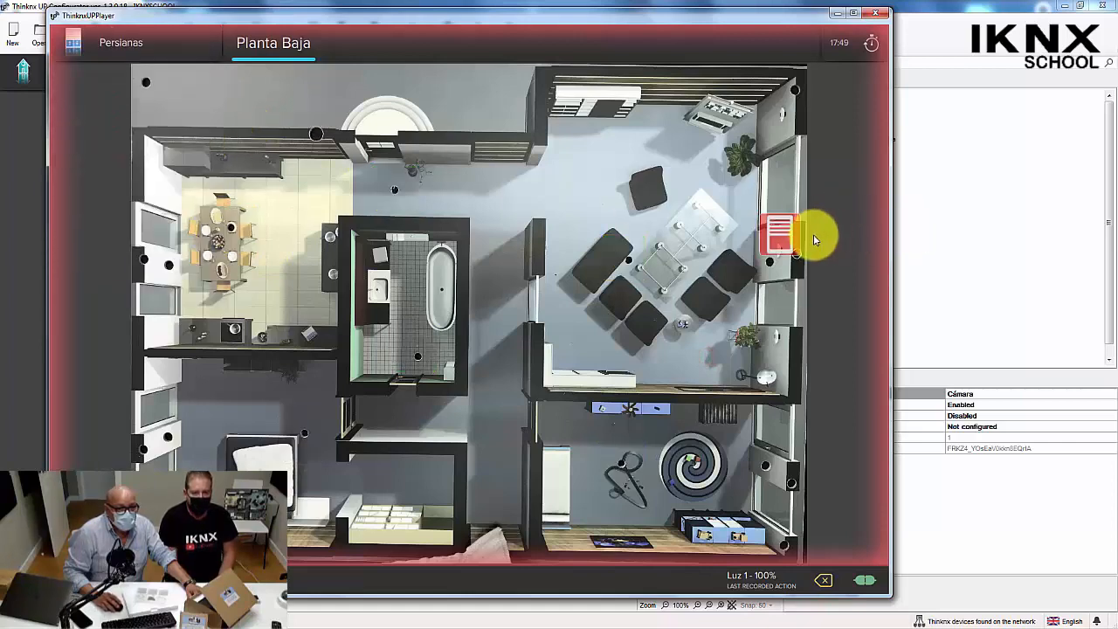
pyautogui.click(776, 232)
pyautogui.click(480, 300)
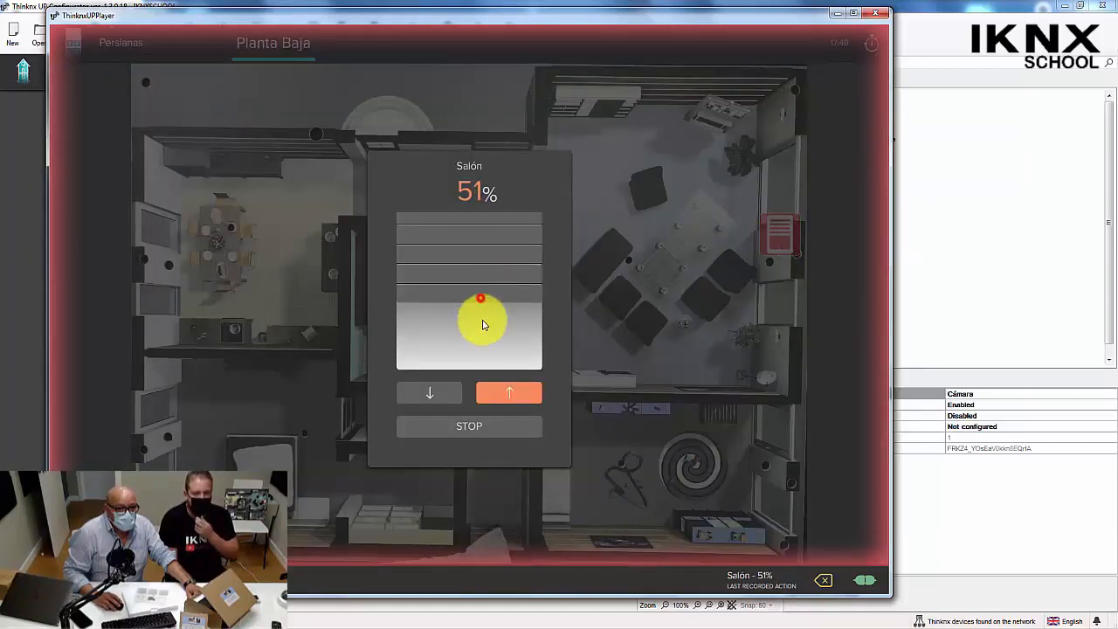
pyautogui.moveTo(484, 325); pyautogui.dragTo(474, 357)
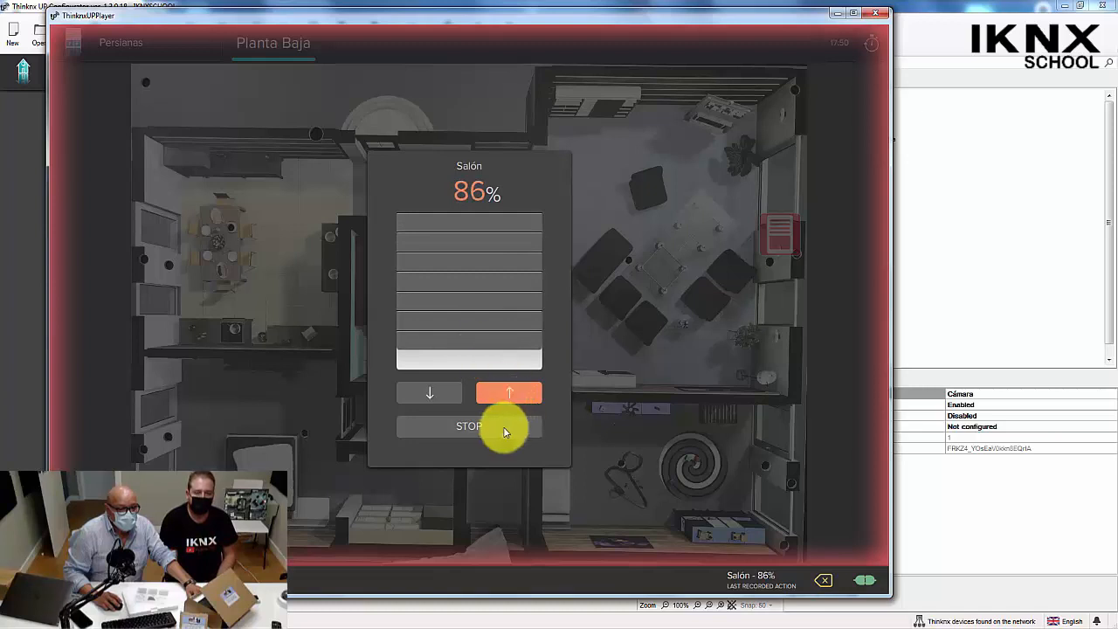
pyautogui.click(630, 413)
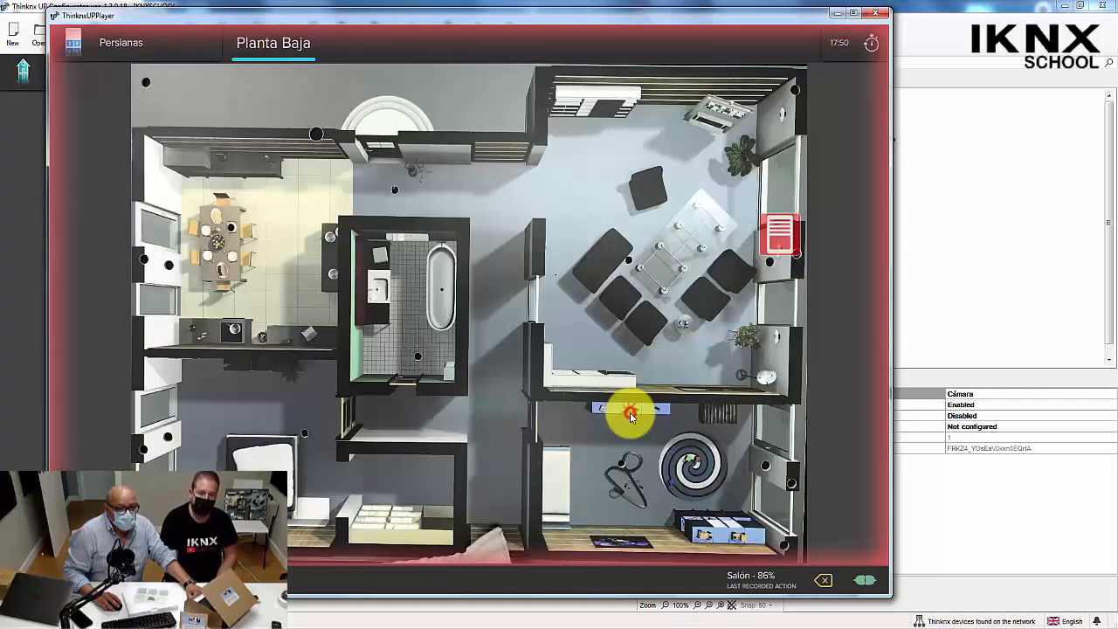
# Switch on the Dormitorio climate control on the Clima floor plan and set its temperature to 23.4 °C.
pyautogui.click(84, 45)
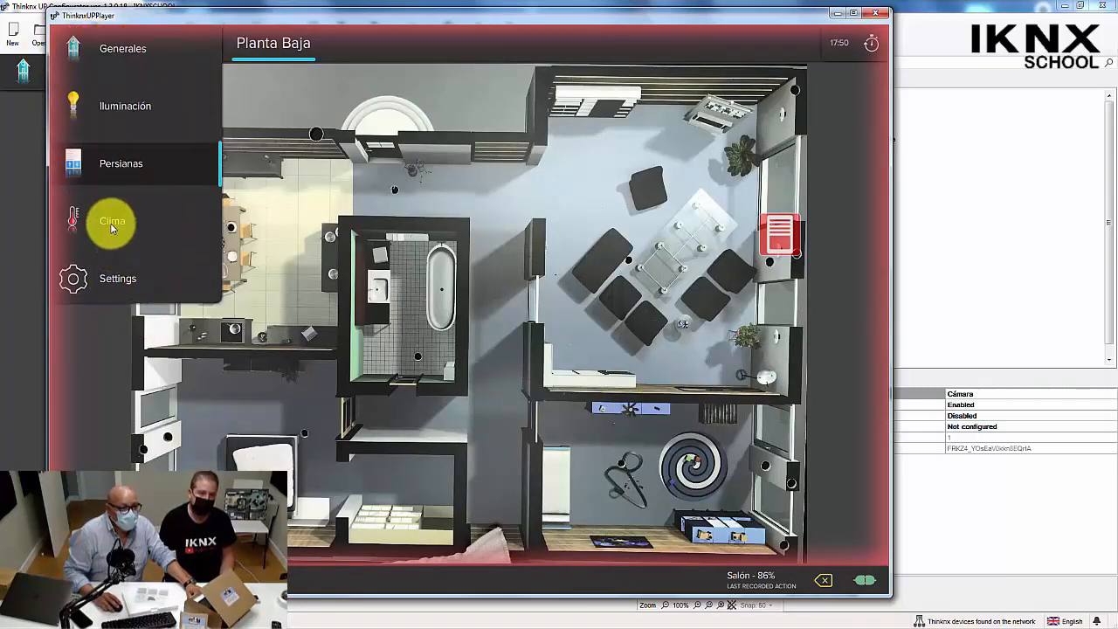
pyautogui.click(111, 222)
pyautogui.click(249, 402)
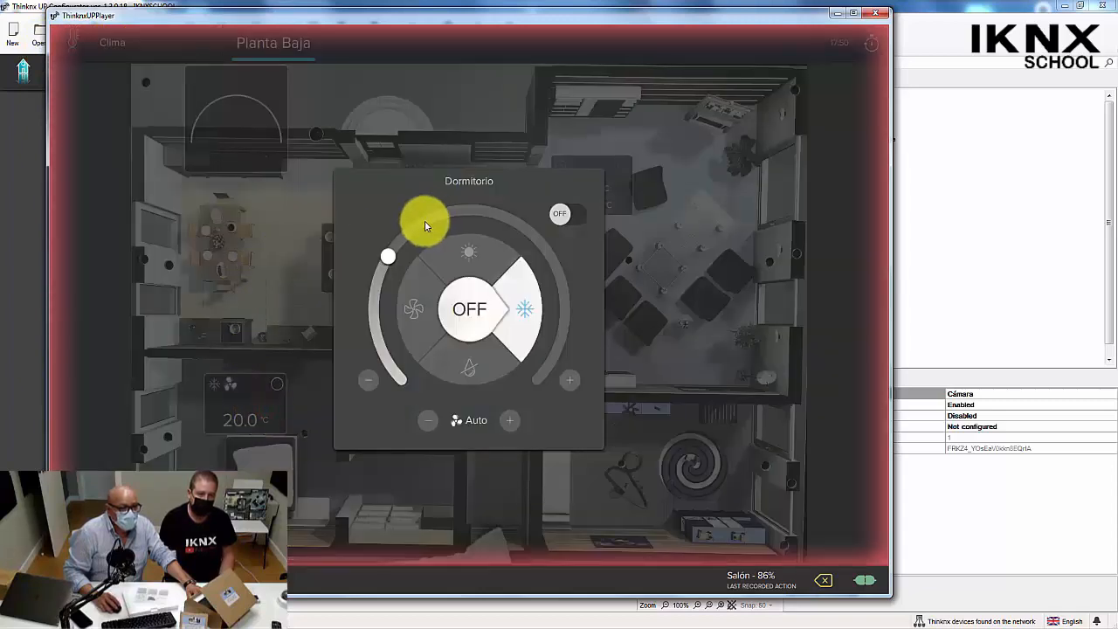
pyautogui.click(584, 213)
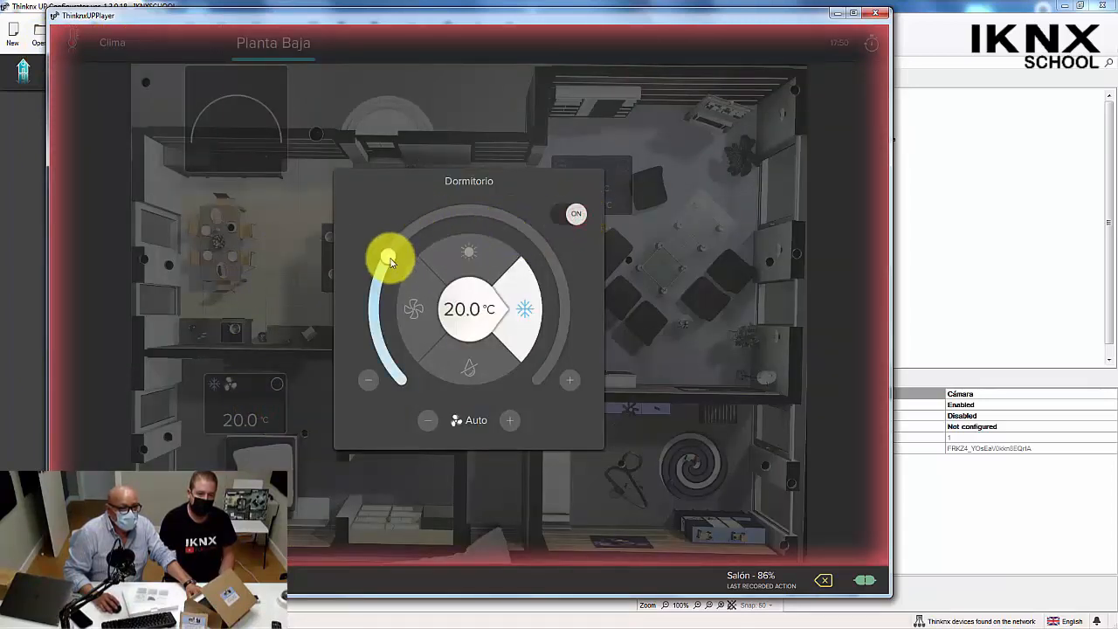
pyautogui.moveTo(389, 260); pyautogui.dragTo(449, 229)
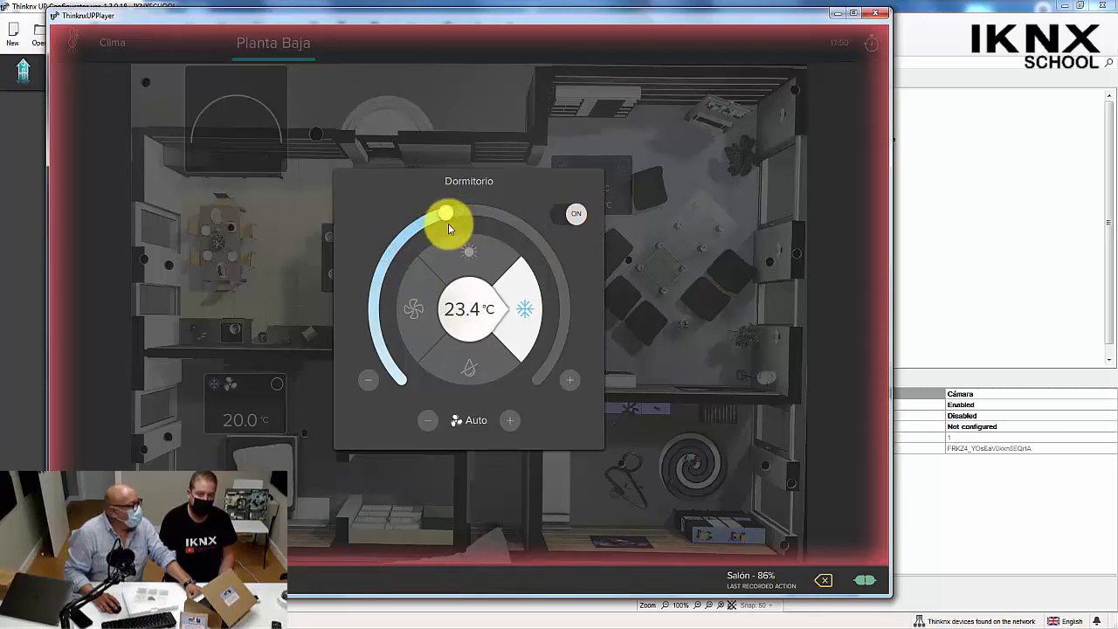
pyautogui.click(521, 481)
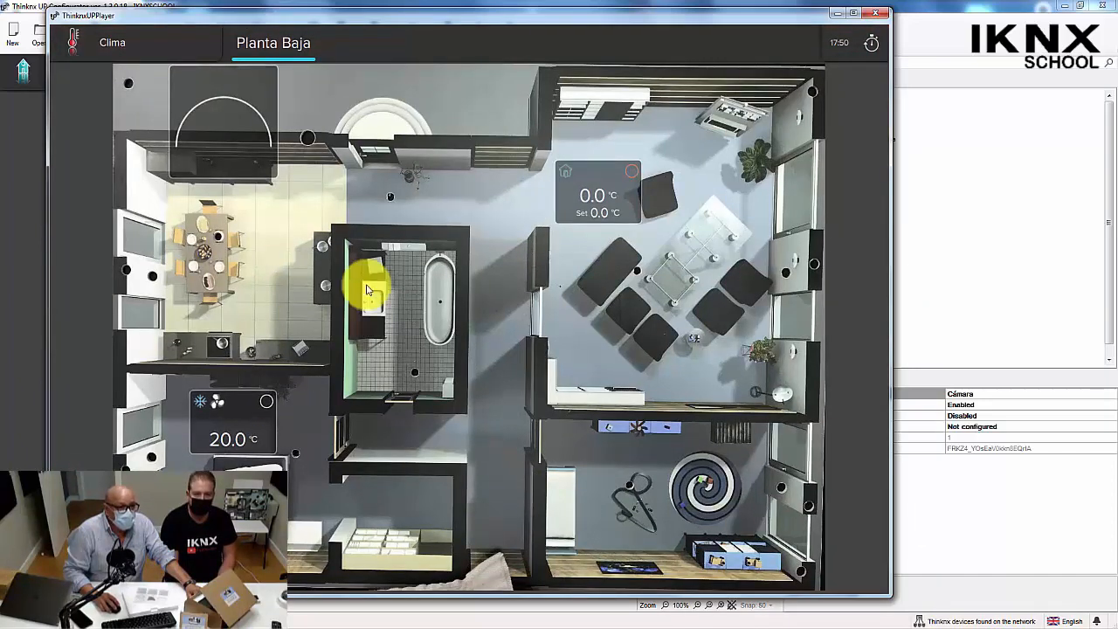
# Return to the Escenas page under Generales and review the list of actions recorded in Scene1.
pyautogui.click(134, 44)
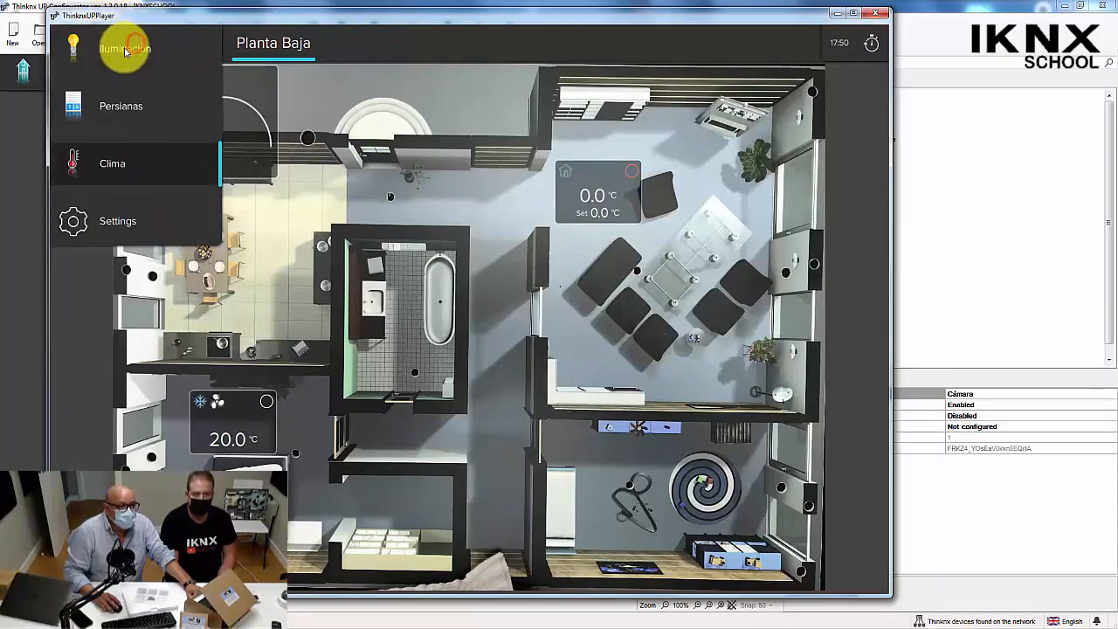
pyautogui.click(121, 51)
pyautogui.click(394, 46)
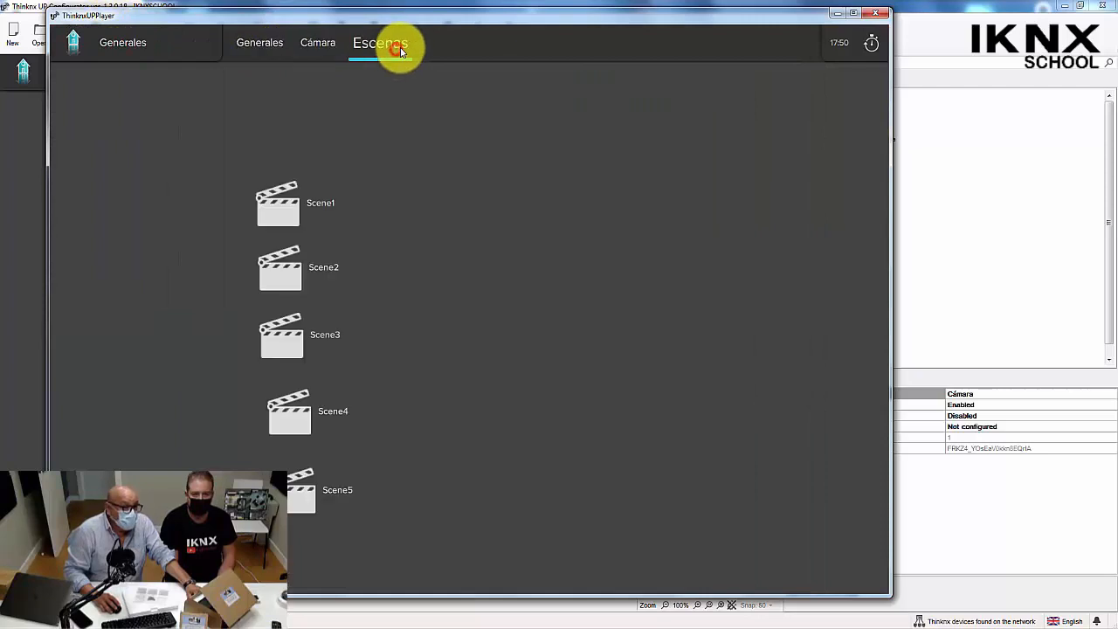
pyautogui.click(289, 204)
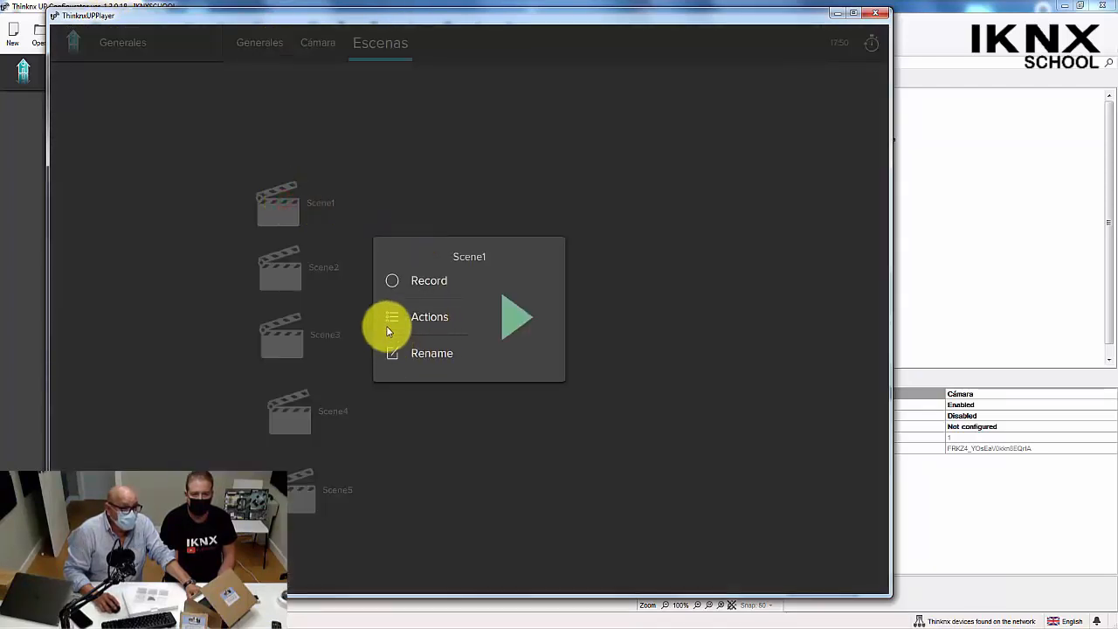
pyautogui.click(389, 319)
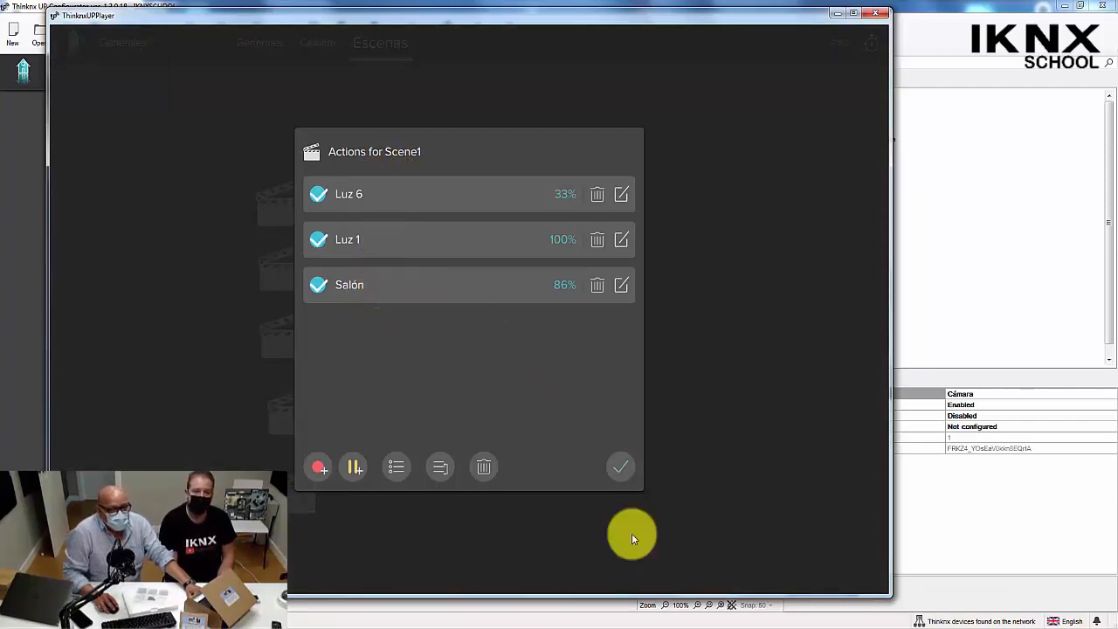
pyautogui.click(618, 466)
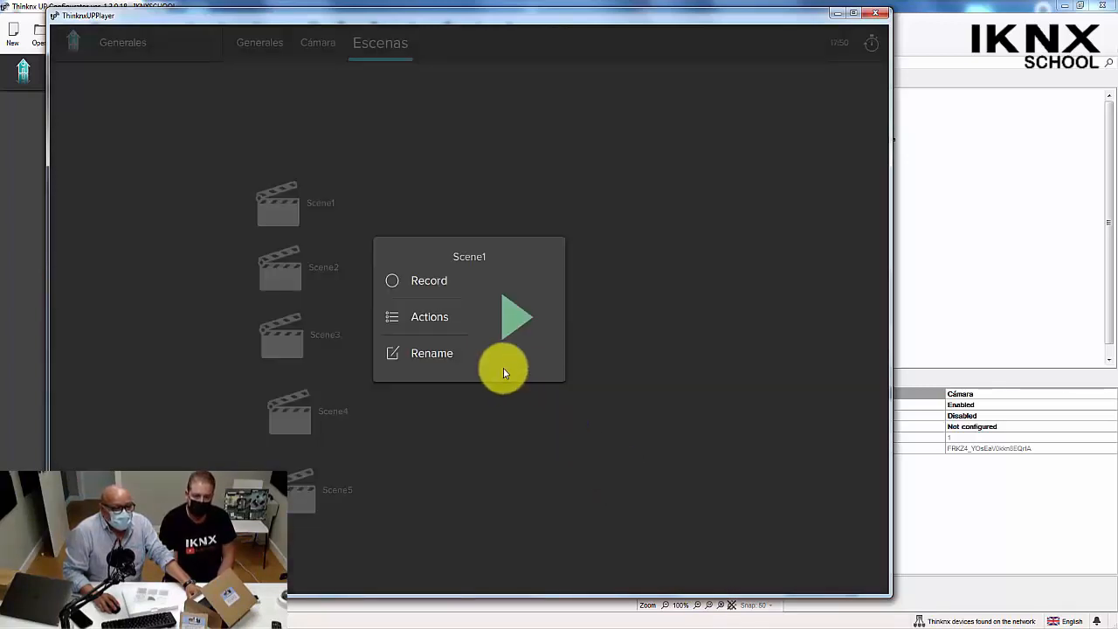
pyautogui.click(404, 200)
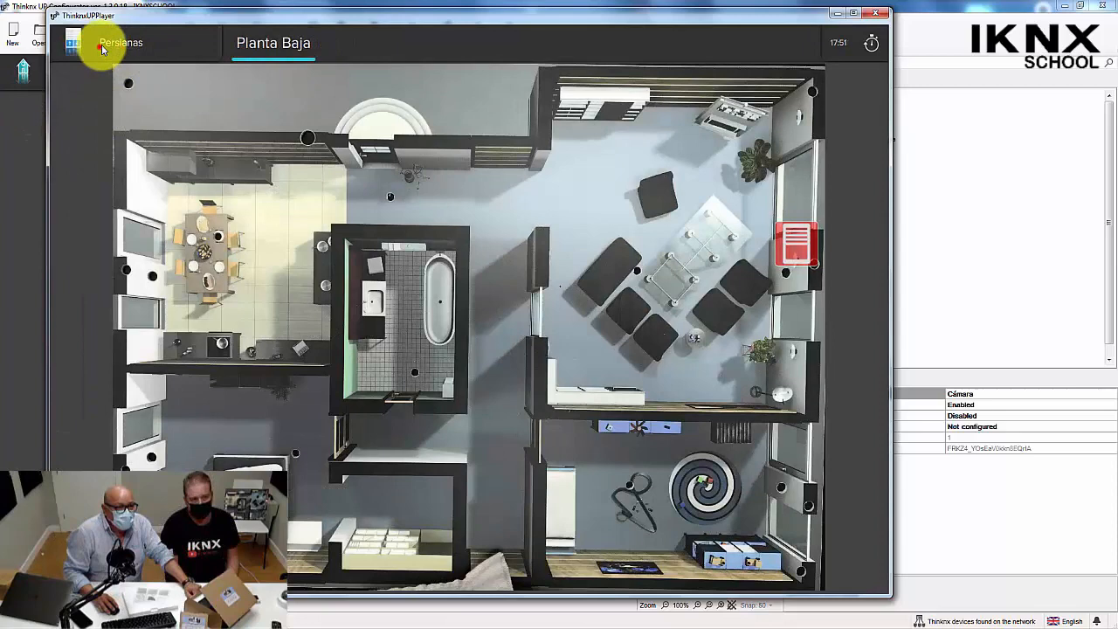
# View the Persianas floor plan, return to the Escenas page and run Scene1.
pyautogui.click(99, 46)
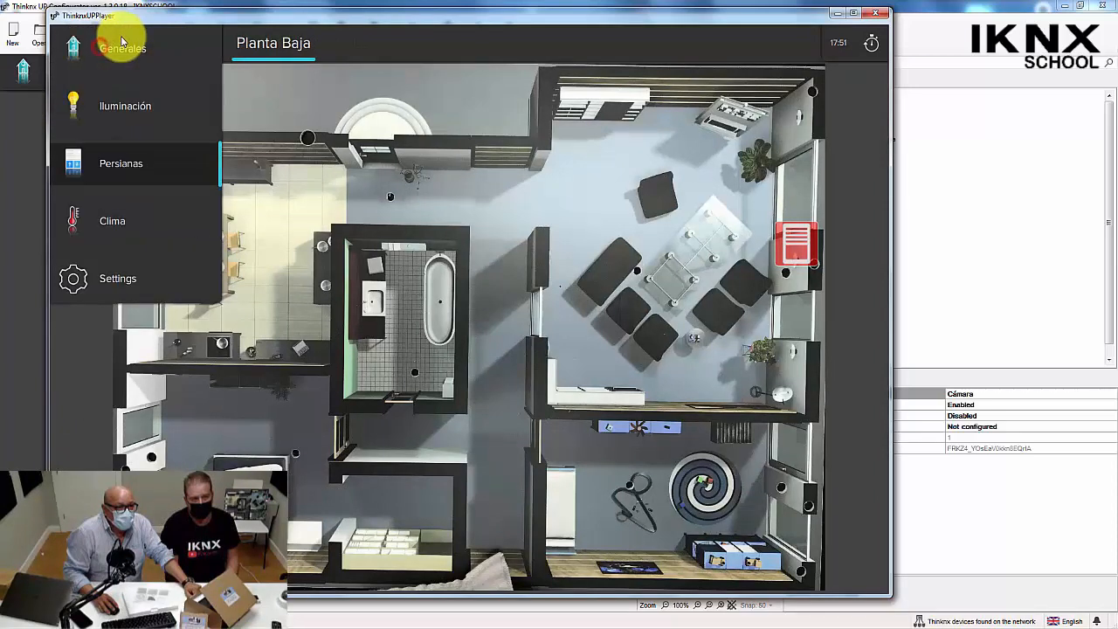
pyautogui.click(122, 44)
pyautogui.click(384, 43)
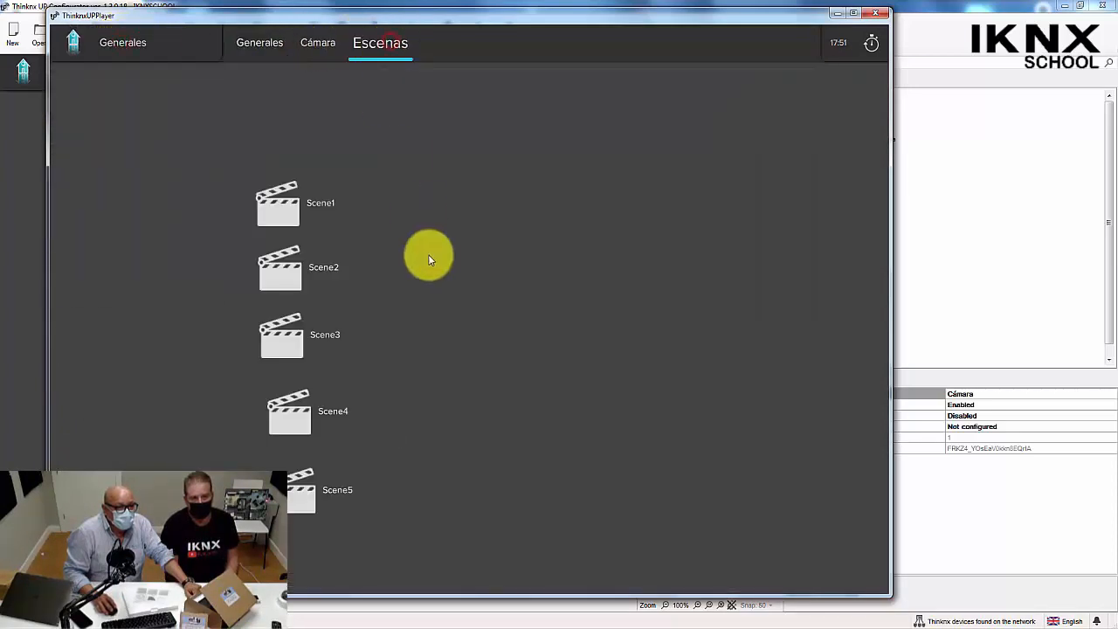
pyautogui.click(273, 194)
pyautogui.click(515, 325)
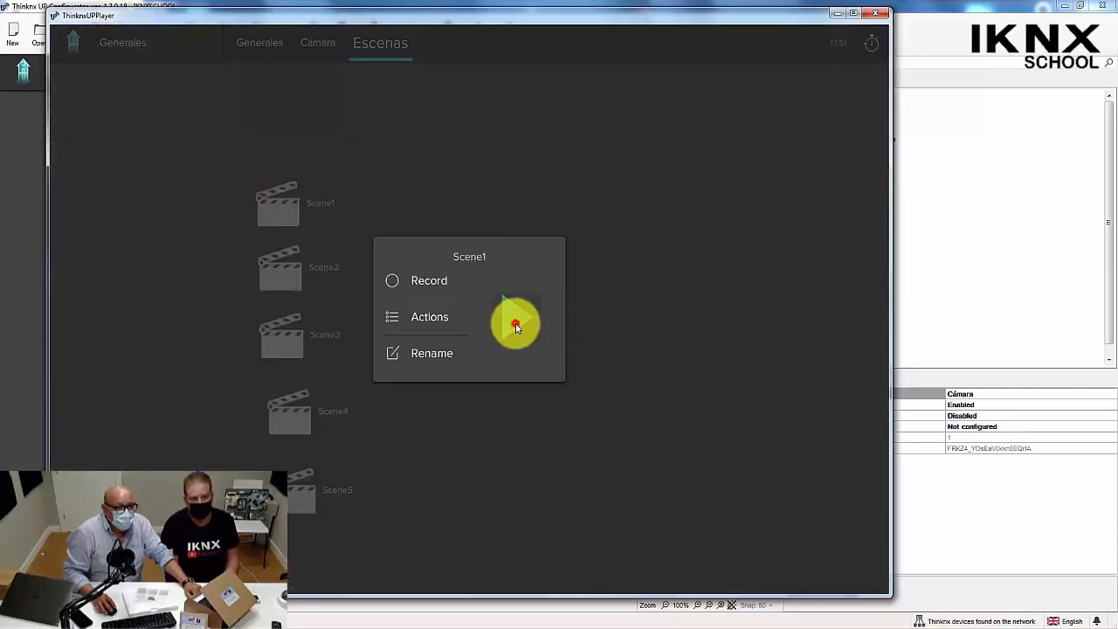
# Check the lights on the Iluminación floor plan and the Salón shutter's position on the Persianas floor plan.
pyautogui.click(145, 47)
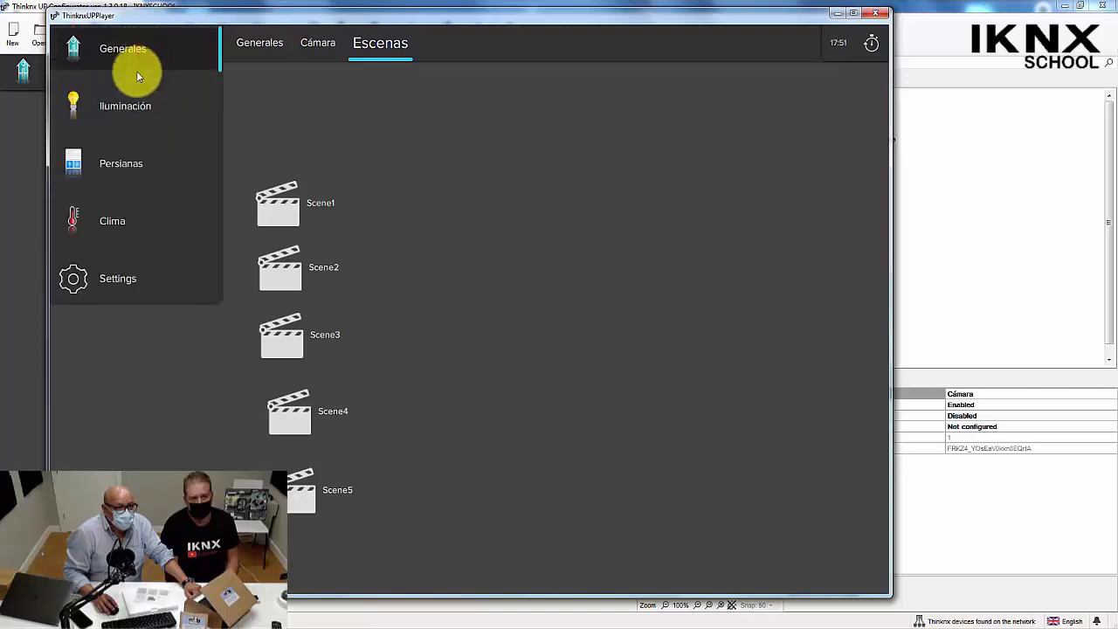
pyautogui.click(122, 110)
pyautogui.click(223, 234)
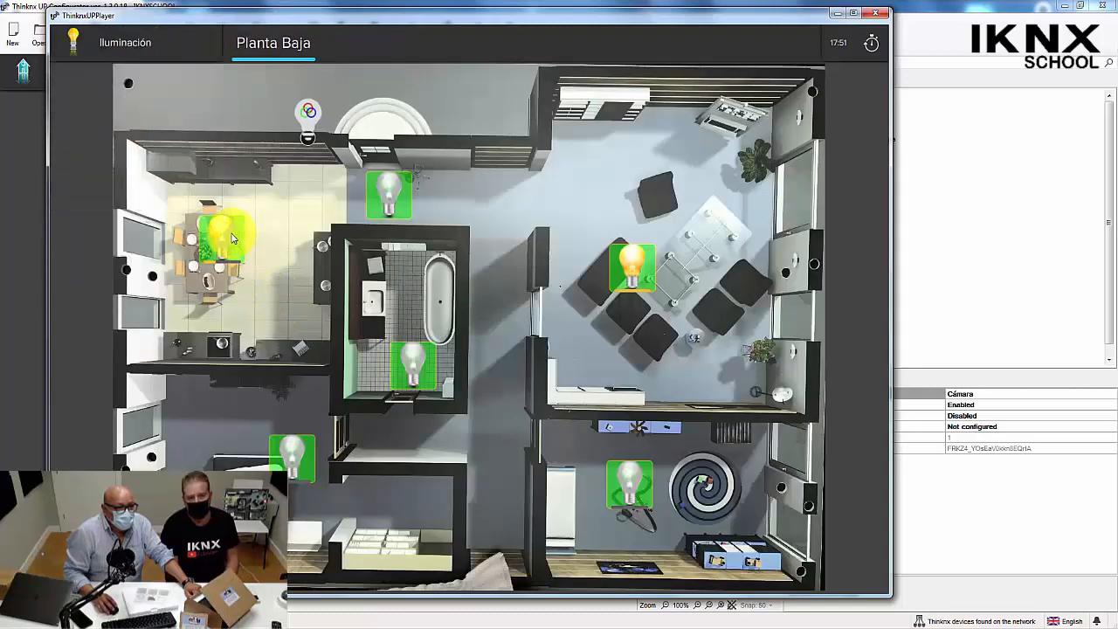
pyautogui.click(135, 49)
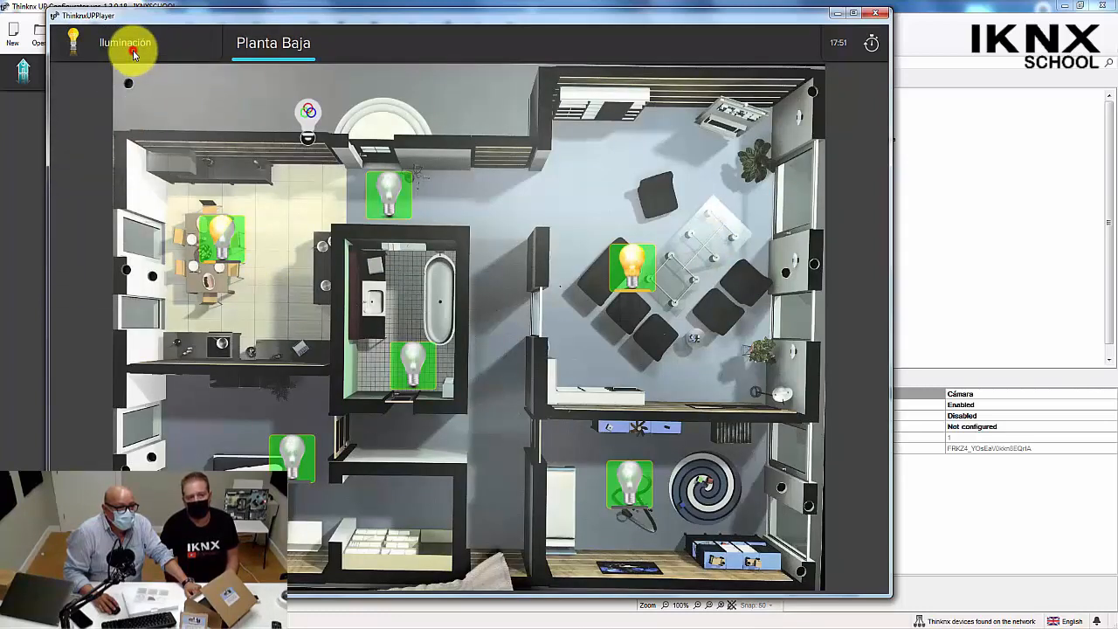
pyautogui.click(108, 166)
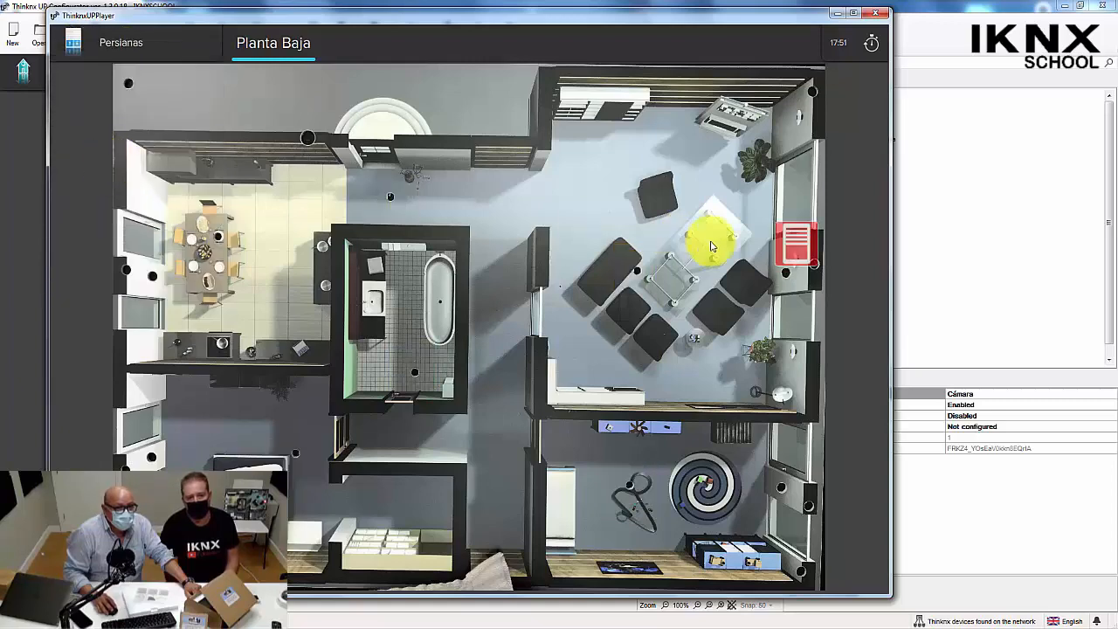
pyautogui.click(804, 245)
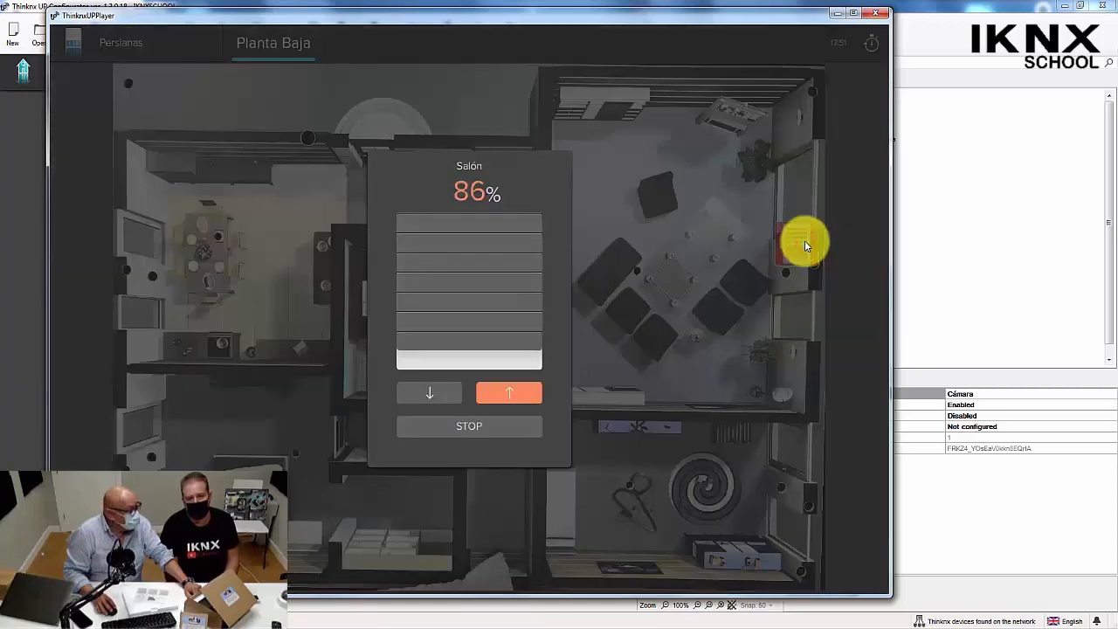
pyautogui.click(705, 255)
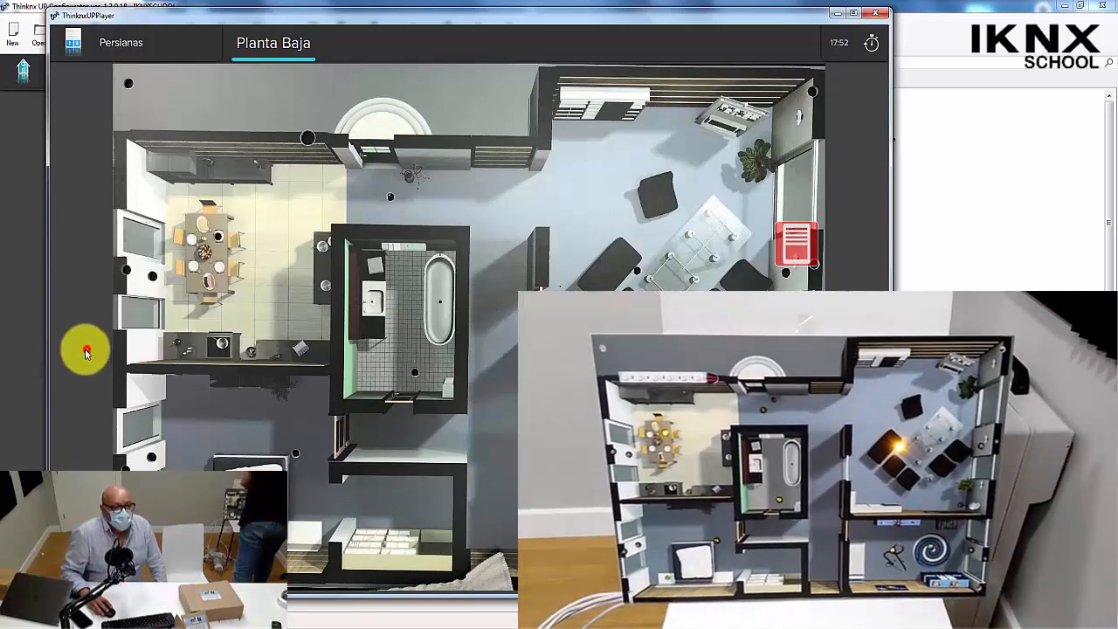
# Return to the Iluminación floor plan and toggle the entrance hall light until it is off.
pyautogui.click(99, 38)
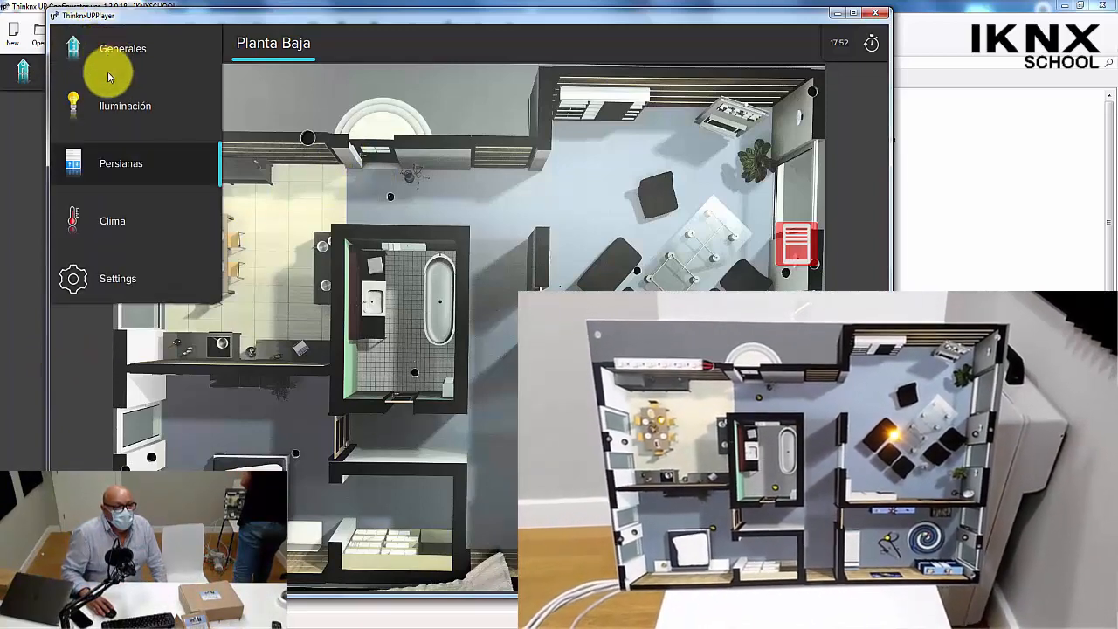
pyautogui.click(111, 44)
pyautogui.click(113, 45)
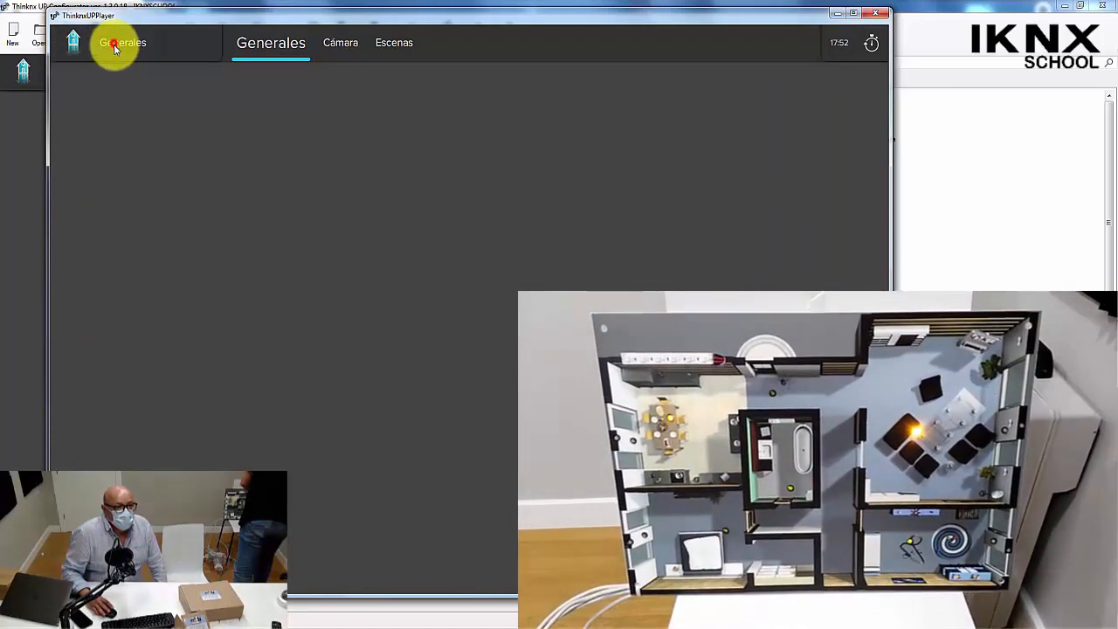
pyautogui.click(108, 106)
pyautogui.click(383, 194)
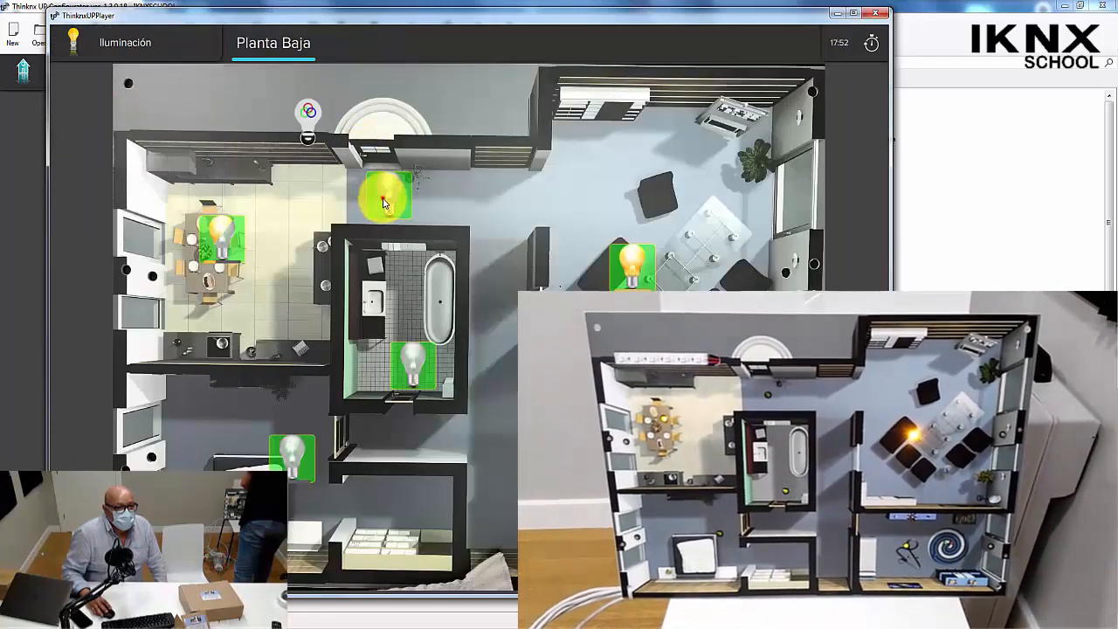
pyautogui.click(387, 203)
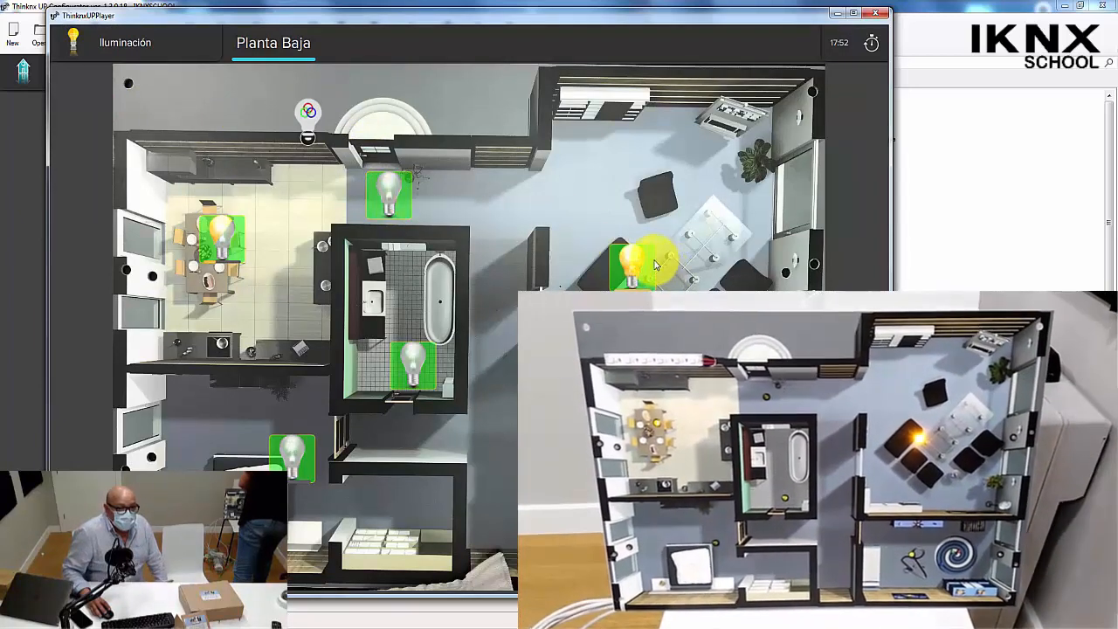
# Dim the living room's Luz 1 to 15%, then raise its brightness to 92%.
pyautogui.click(625, 255)
pyautogui.moveTo(406, 240); pyautogui.dragTo(364, 337)
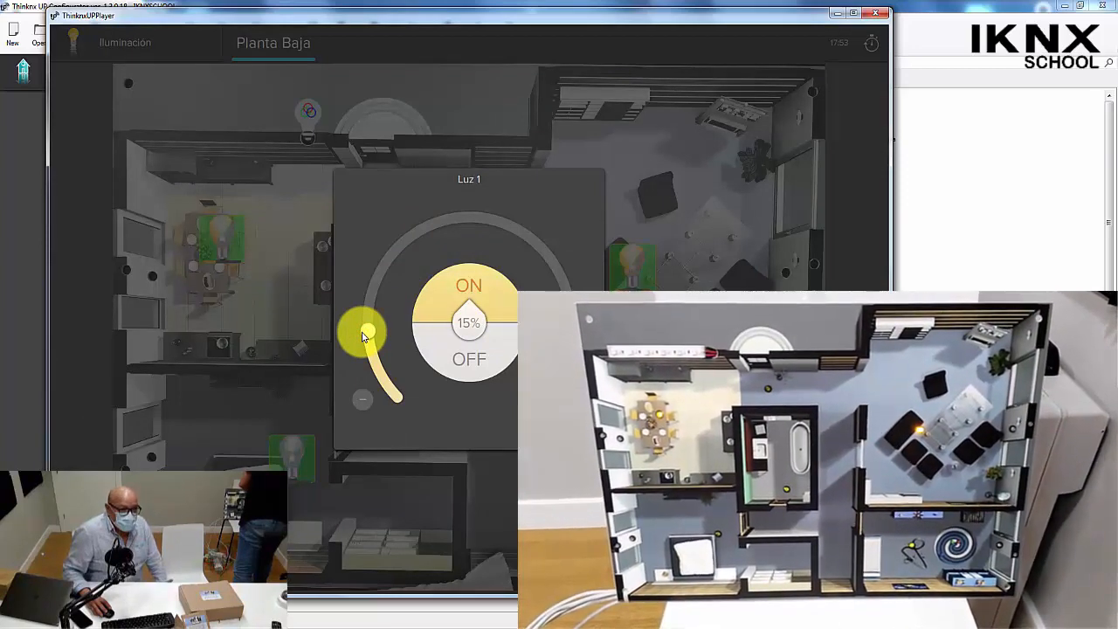
pyautogui.moveTo(365, 335); pyautogui.dragTo(560, 275)
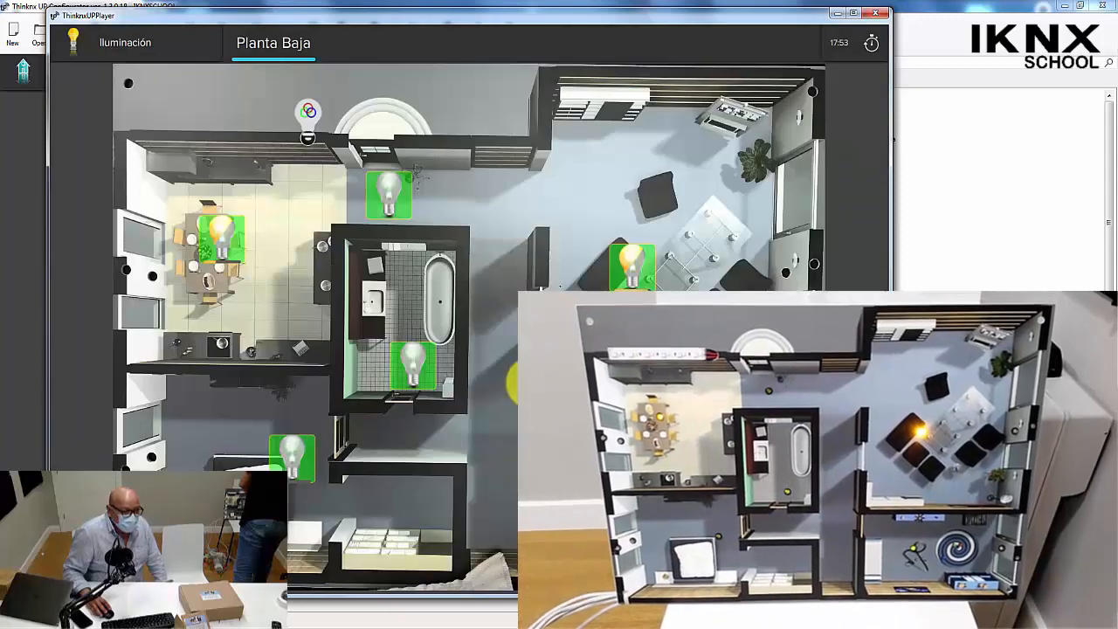
# Switch on Luz 1 in the living room and Luz 5 in the bedroom.
pyautogui.click(632, 262)
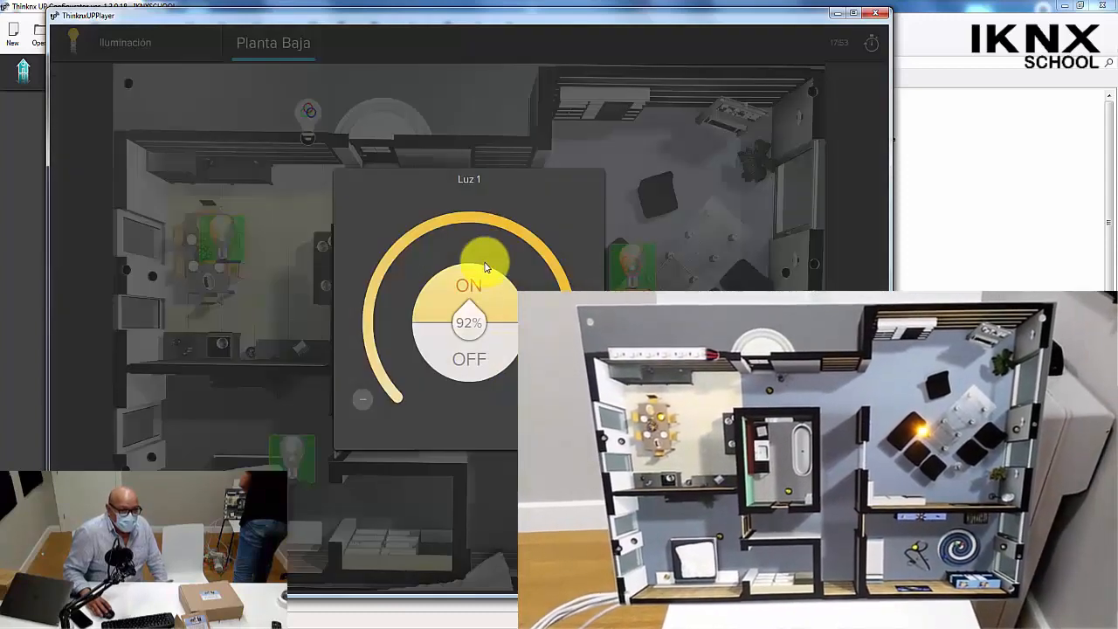
pyautogui.click(482, 282)
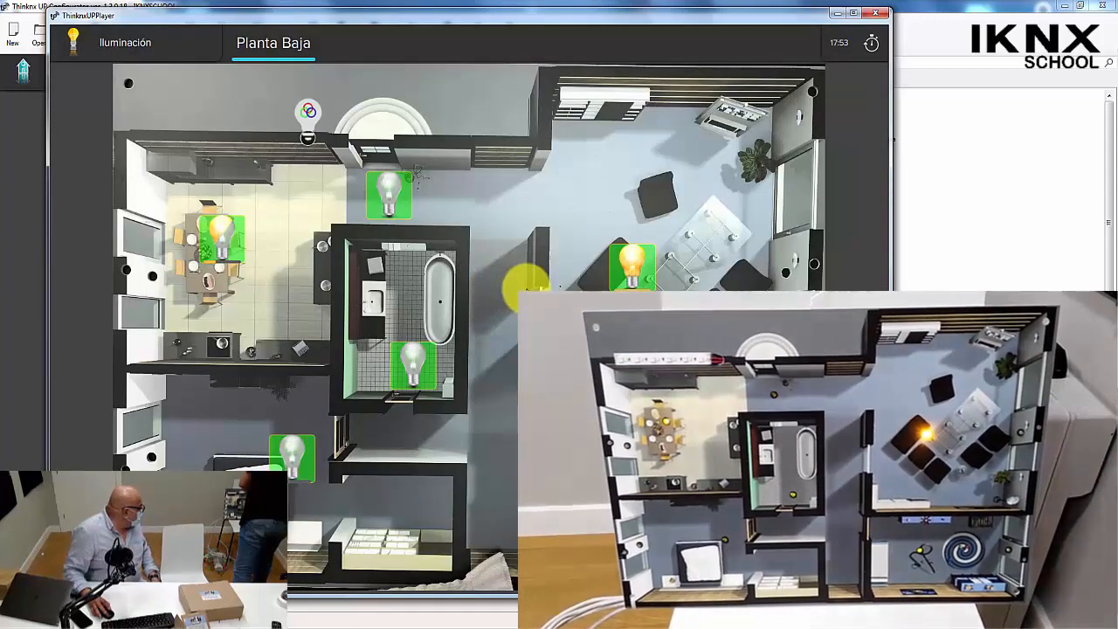
pyautogui.click(288, 463)
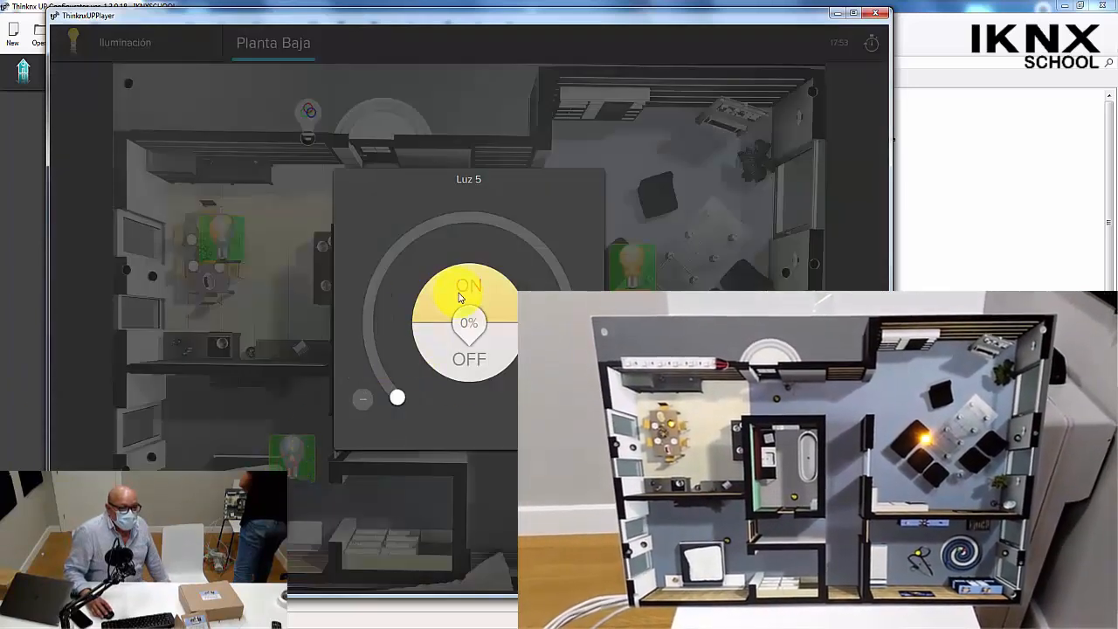
pyautogui.click(460, 300)
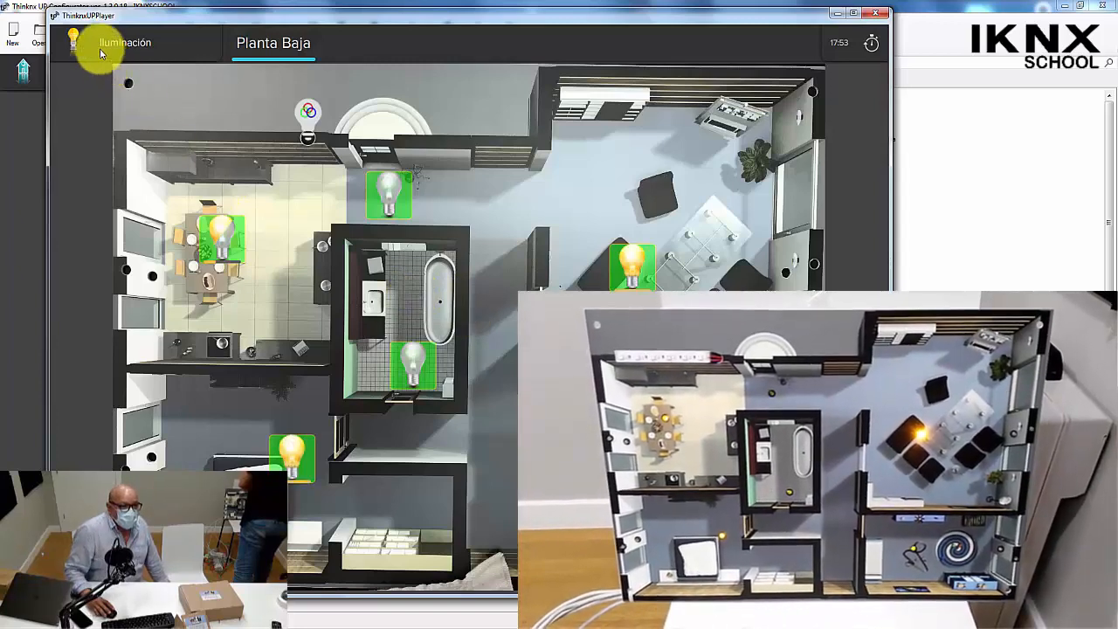
# Raise the Salón shutter on the Persianas floor plan until it reaches 0%.
pyautogui.click(100, 54)
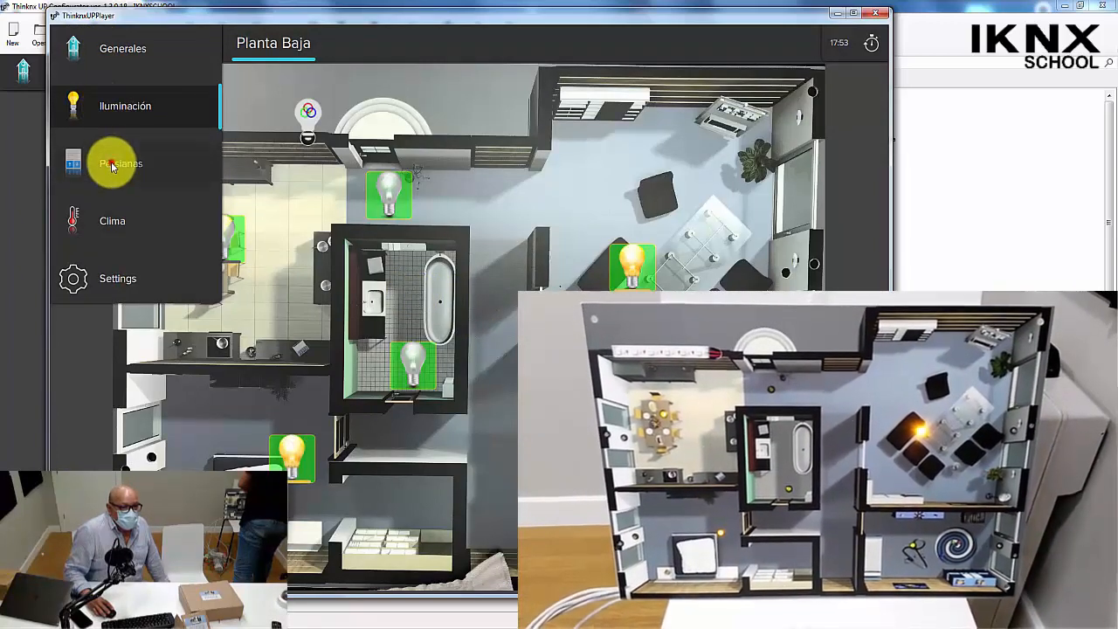
pyautogui.click(112, 164)
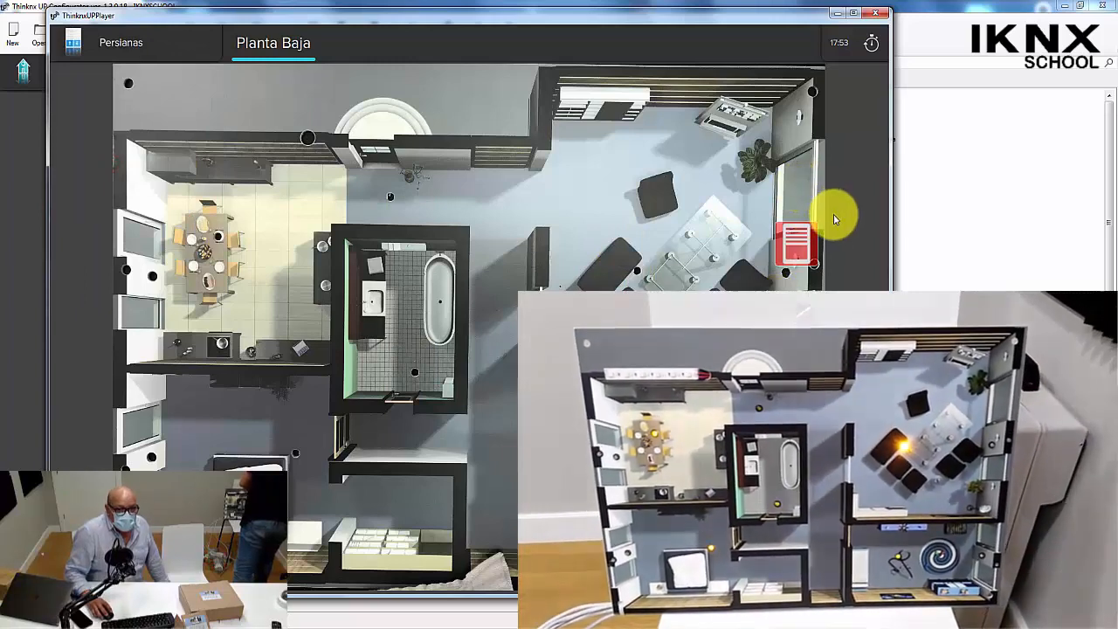
pyautogui.click(798, 242)
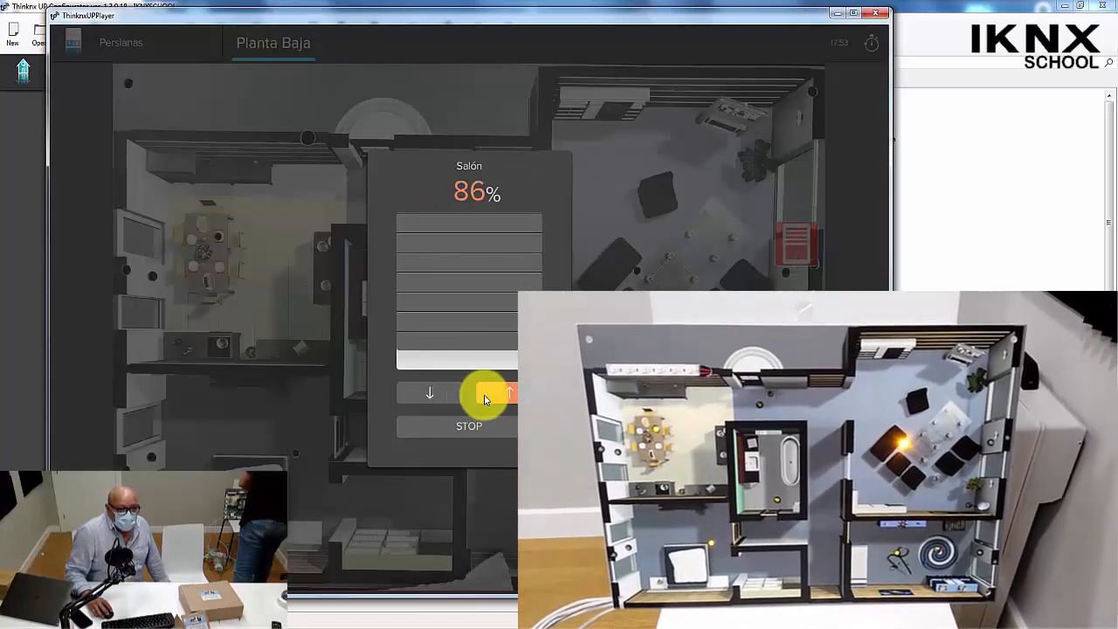
pyautogui.click(488, 398)
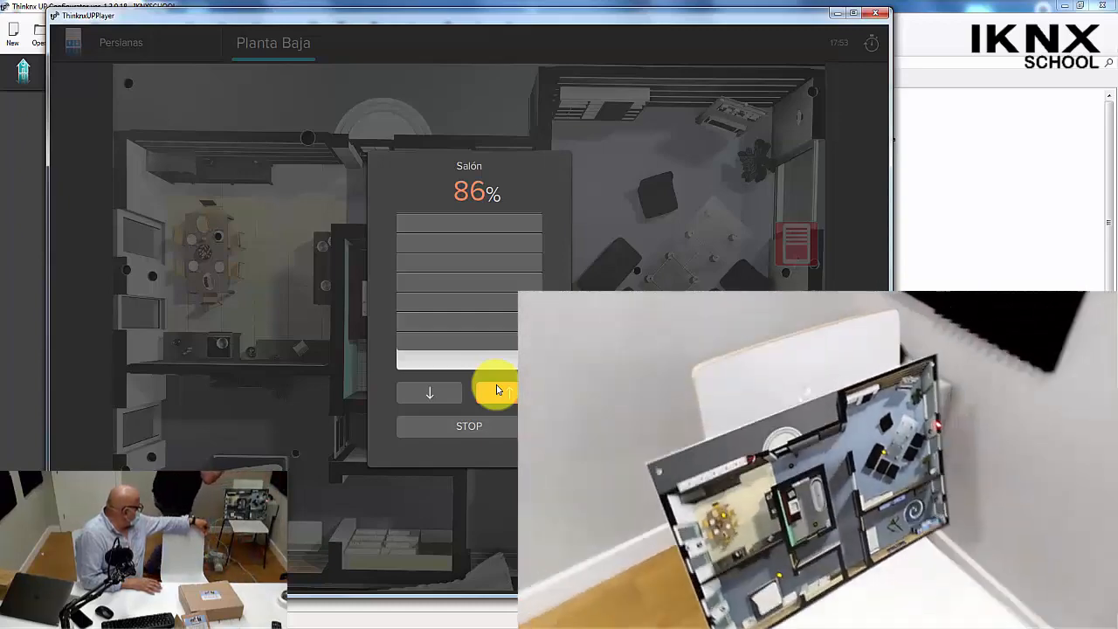
pyautogui.click(496, 389)
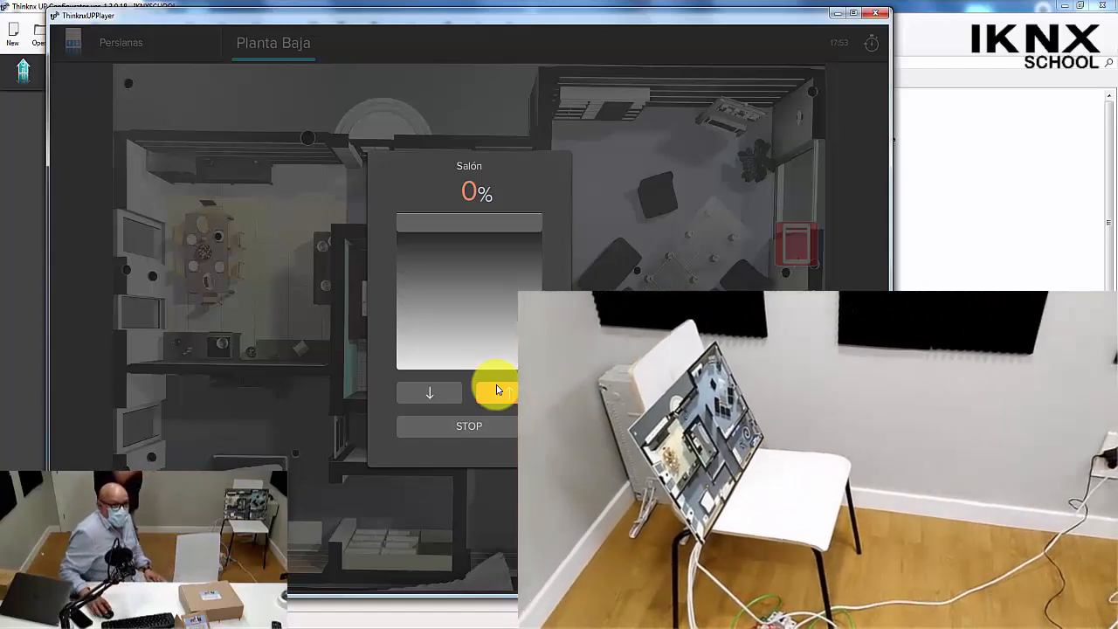
pyautogui.click(497, 390)
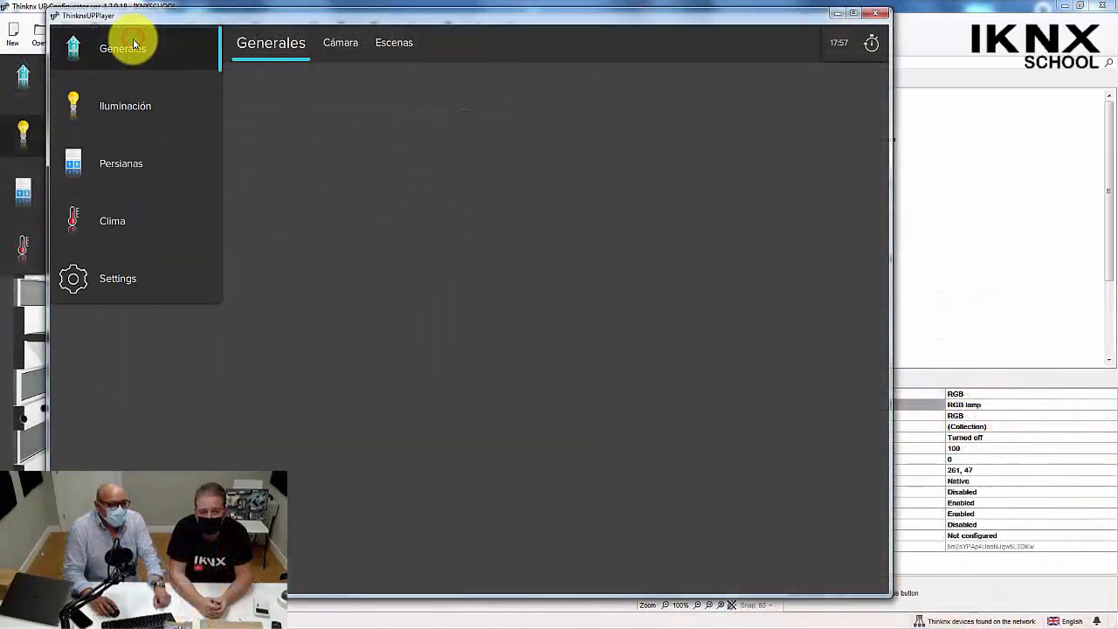
# Open the Iluminación floor plan and toggle the RGB lamp's power twice.
pyautogui.click(127, 107)
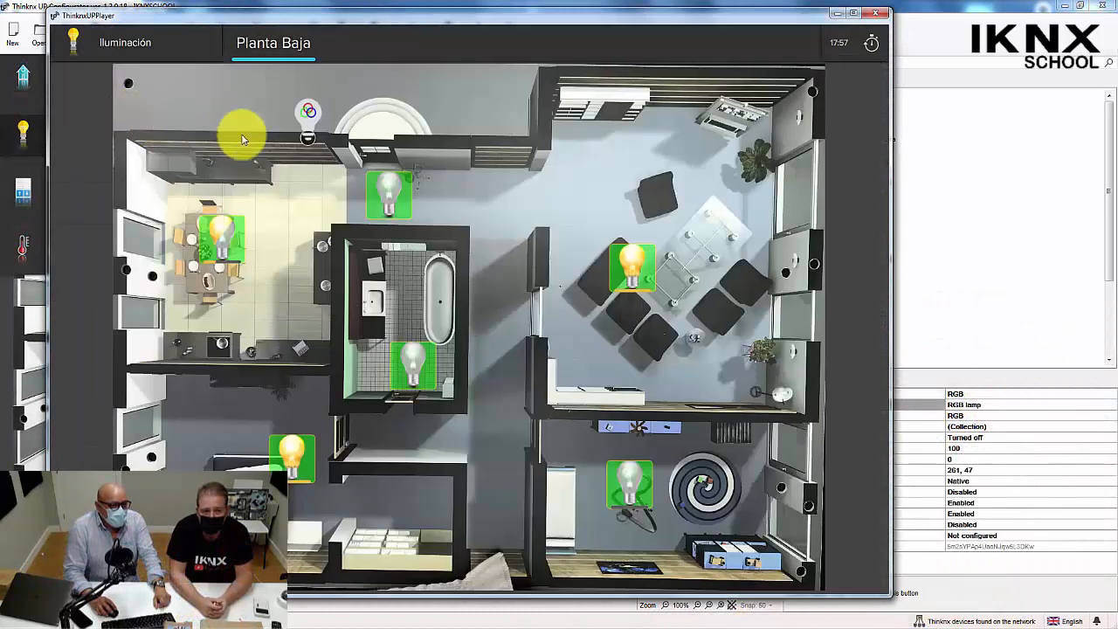
pyautogui.click(303, 112)
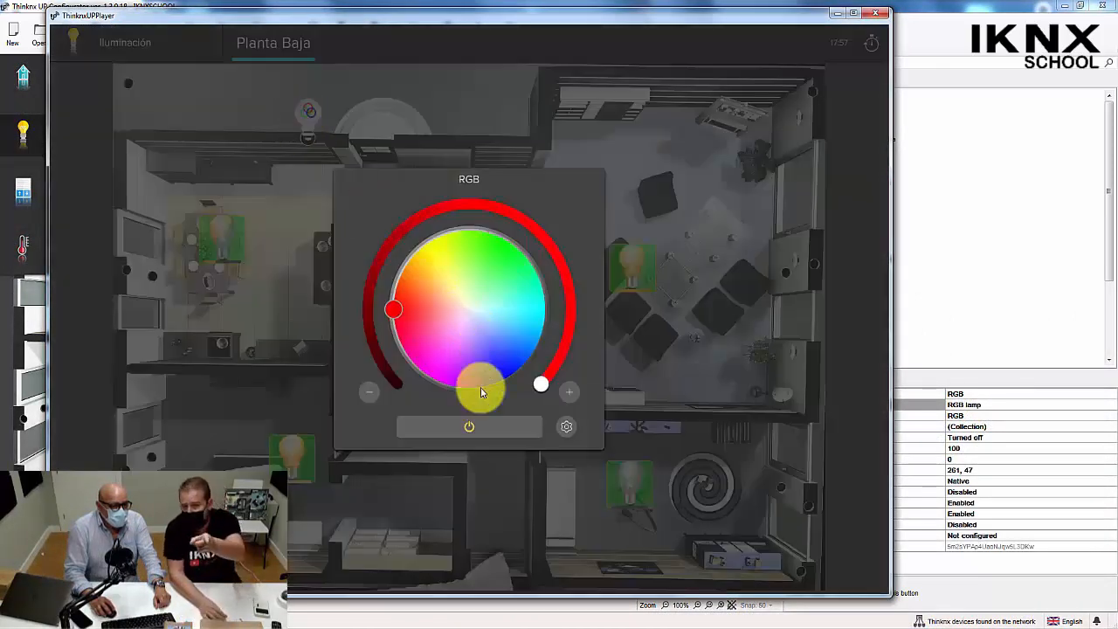
pyautogui.click(482, 435)
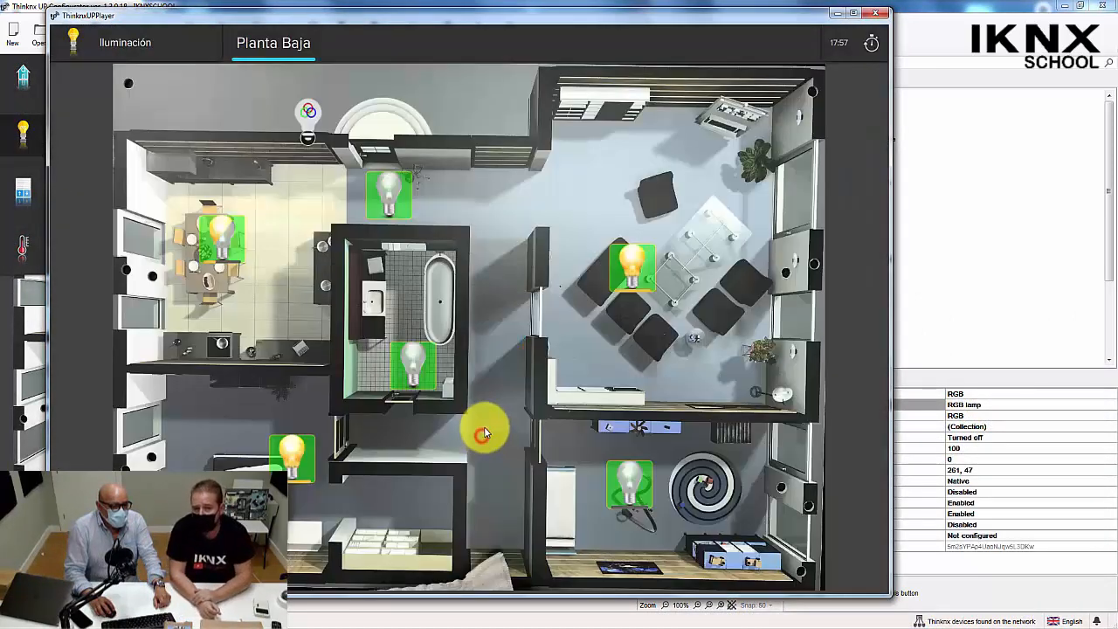
pyautogui.click(301, 115)
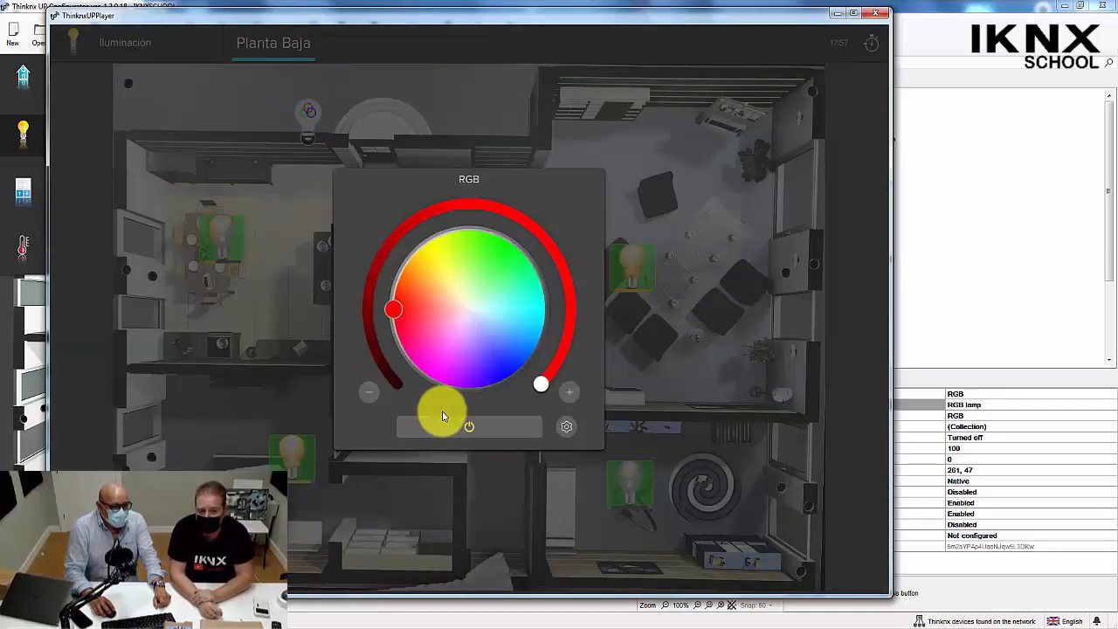
pyautogui.click(489, 430)
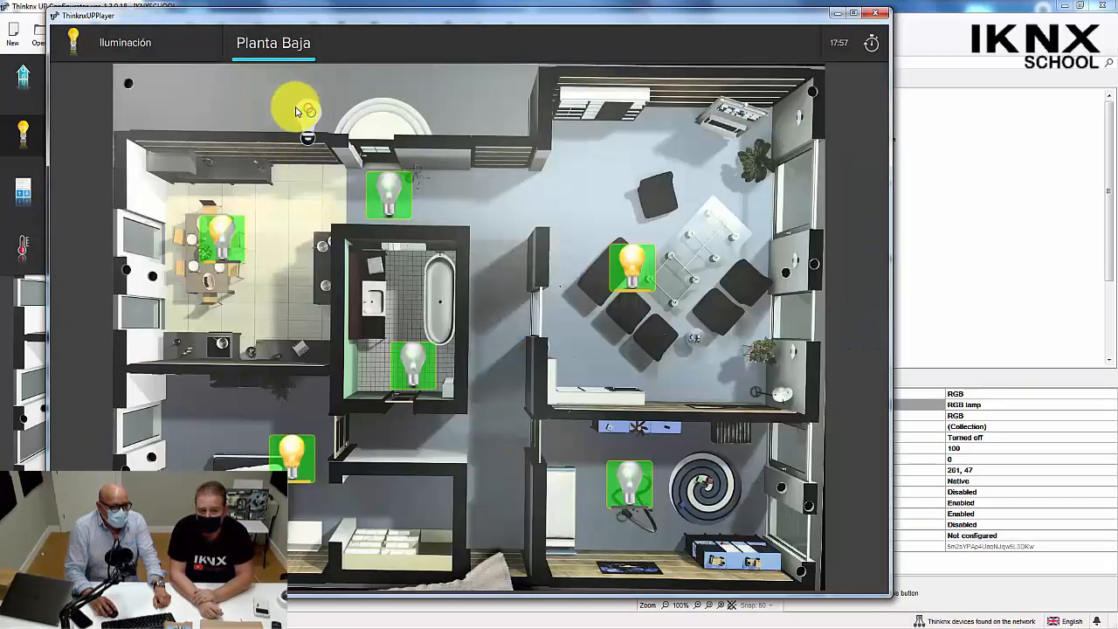
# Set the RGB lamp's colour to green and test switching the lamp off from its colour control.
pyautogui.click(302, 114)
pyautogui.click(409, 305)
pyautogui.moveTo(396, 315); pyautogui.dragTo(485, 257)
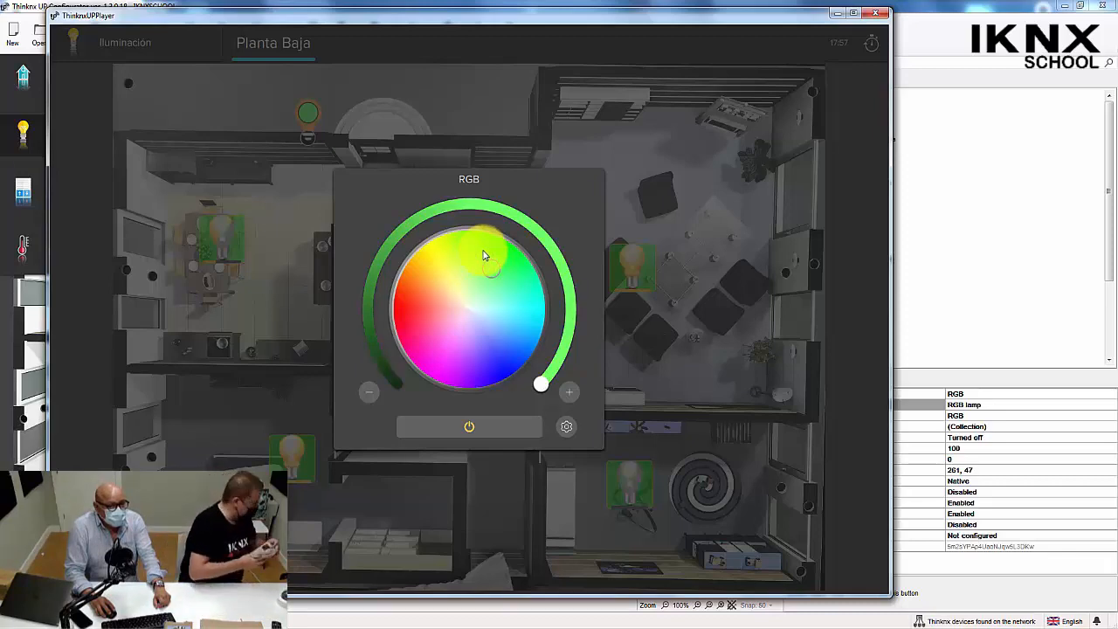
pyautogui.click(482, 425)
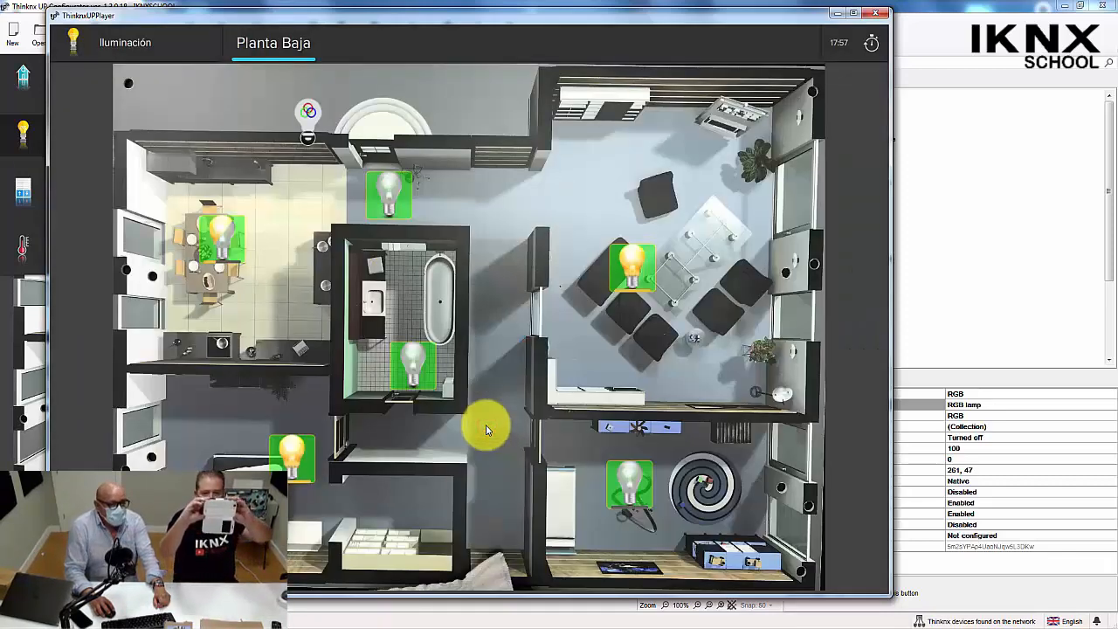
pyautogui.click(308, 116)
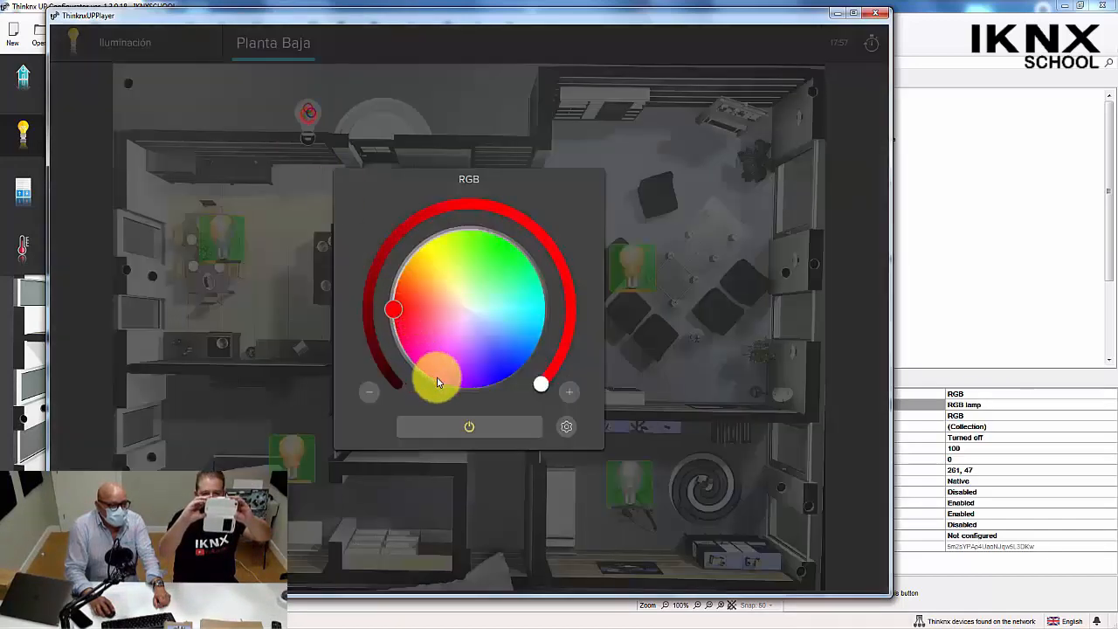
pyautogui.click(486, 424)
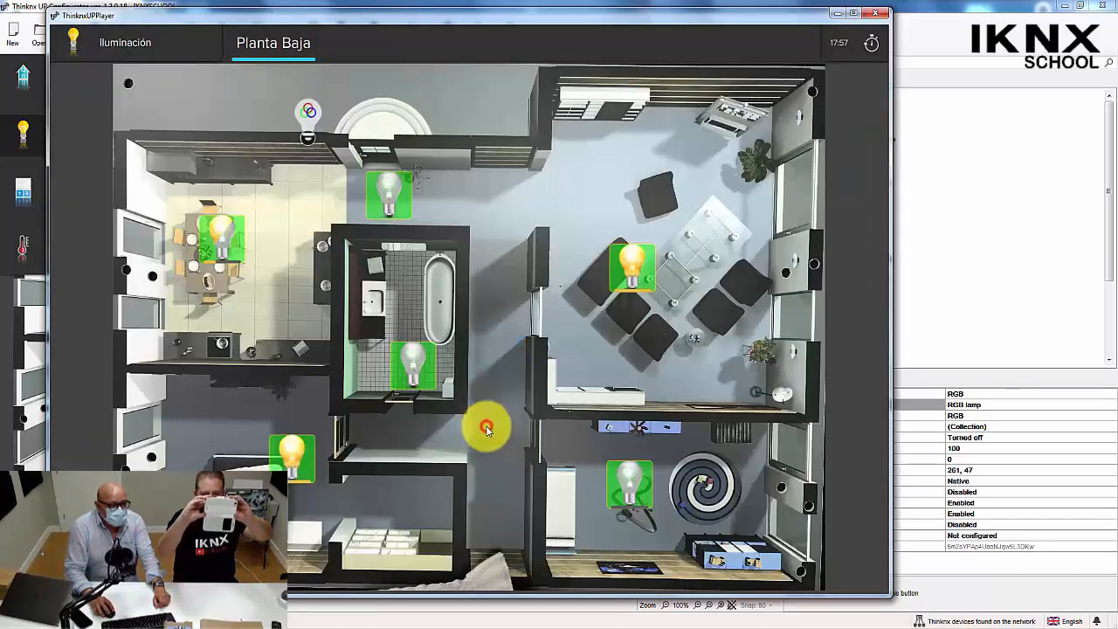
# Test green, red and blue on the RGB lamp's colour wheel, reducing the brightness while the lamp is red.
pyautogui.click(310, 122)
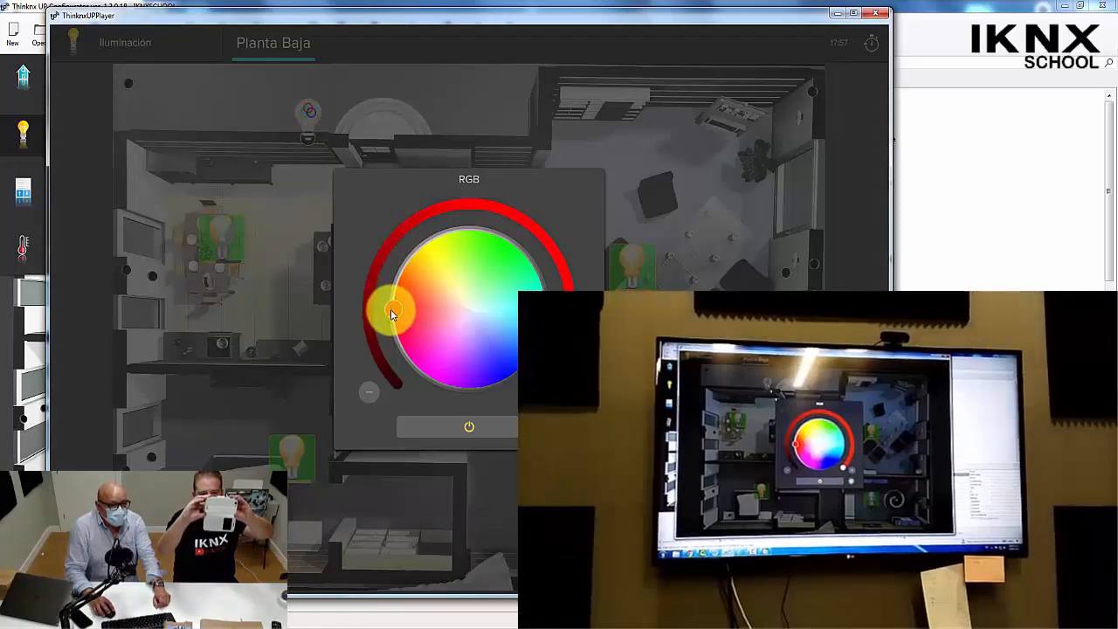
pyautogui.moveTo(394, 310); pyautogui.dragTo(484, 263)
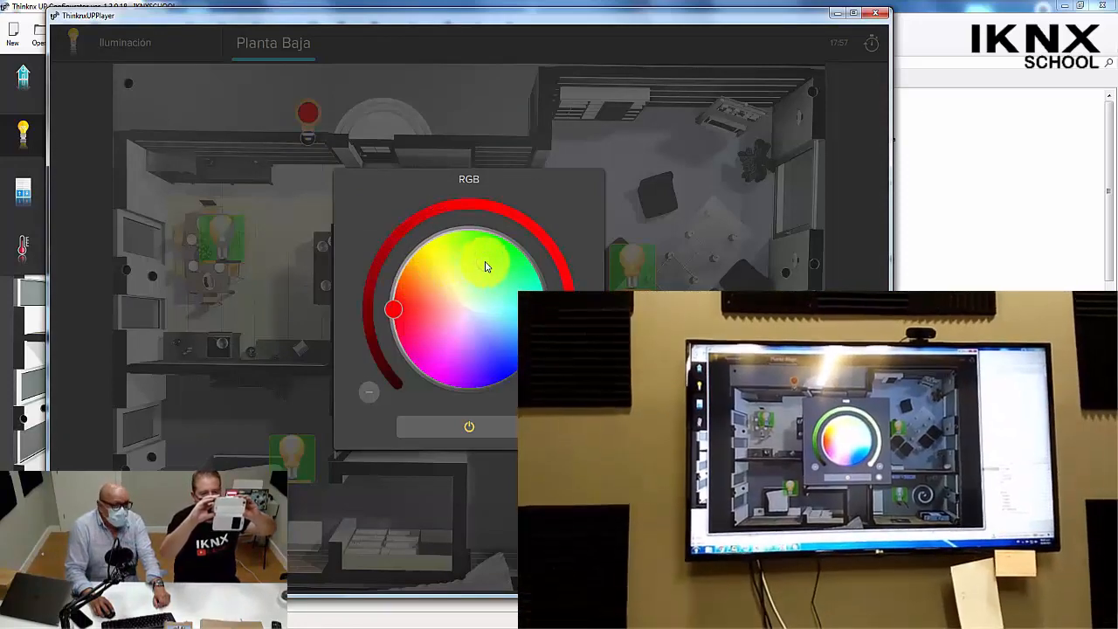
pyautogui.moveTo(377, 326); pyautogui.dragTo(403, 306)
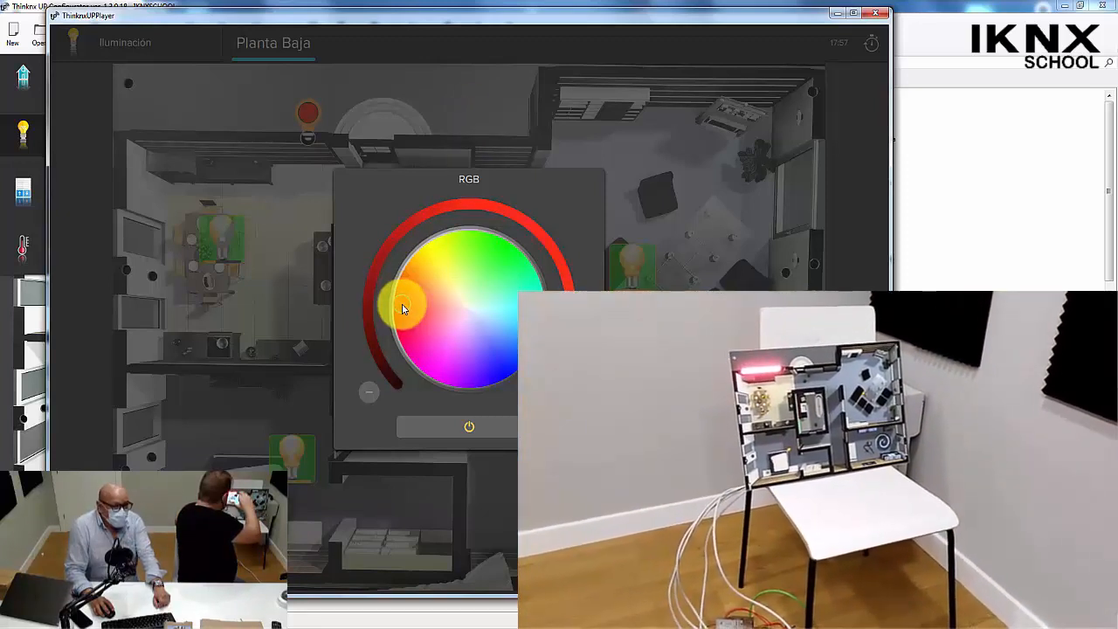
pyautogui.moveTo(403, 315); pyautogui.dragTo(402, 311)
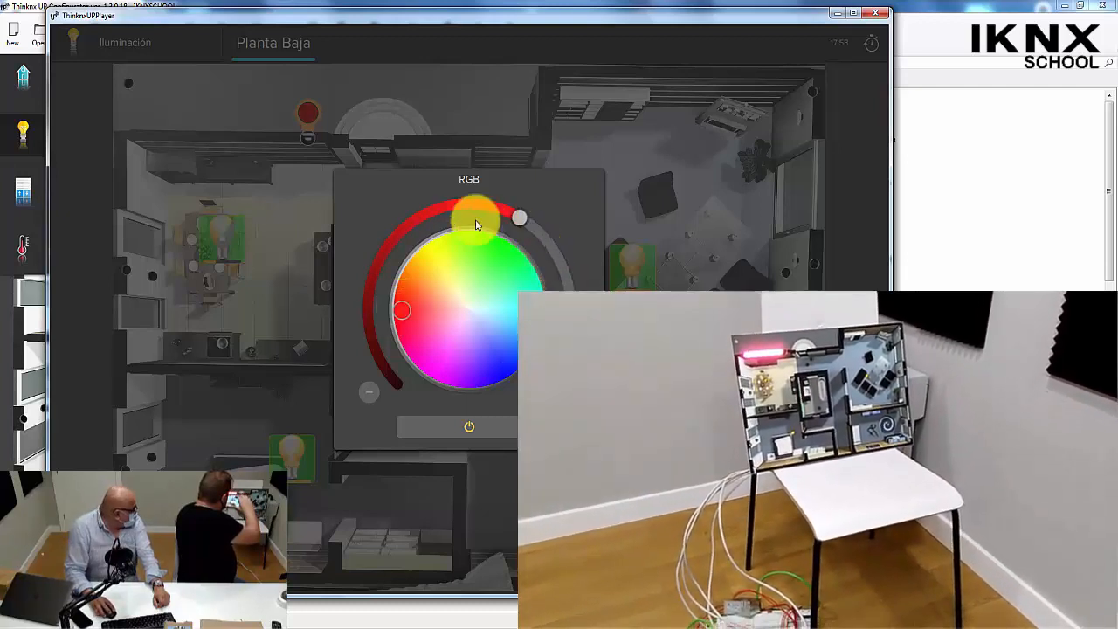
pyautogui.moveTo(476, 224); pyautogui.dragTo(499, 367)
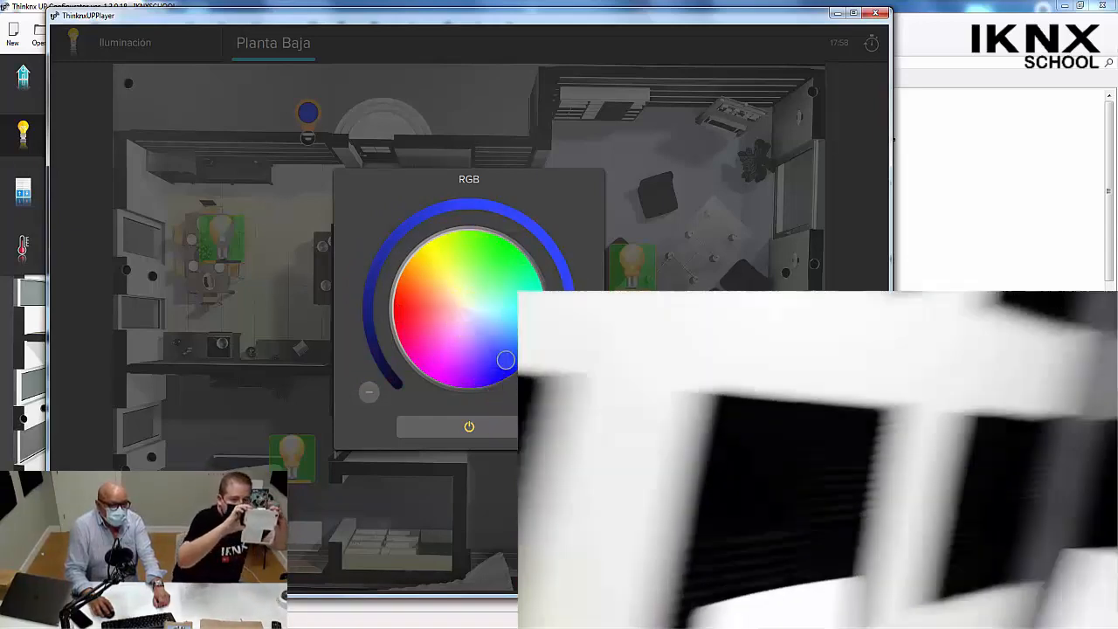
# Try the RGB lamp's preset colours, finish on mint green and close the colour control.
pyautogui.click(566, 426)
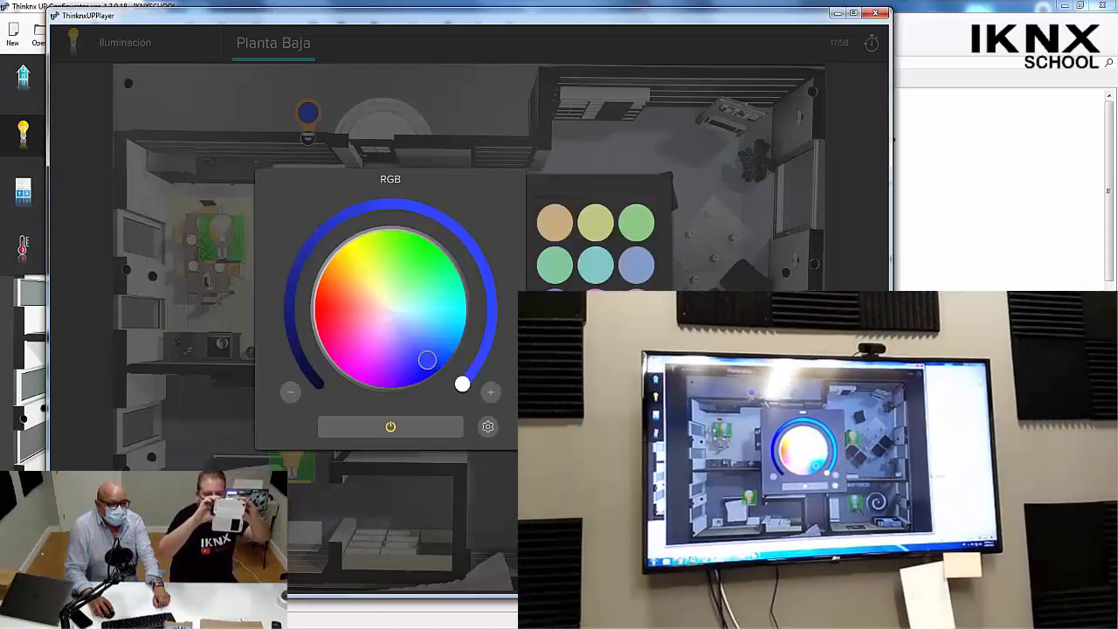
pyautogui.click(545, 221)
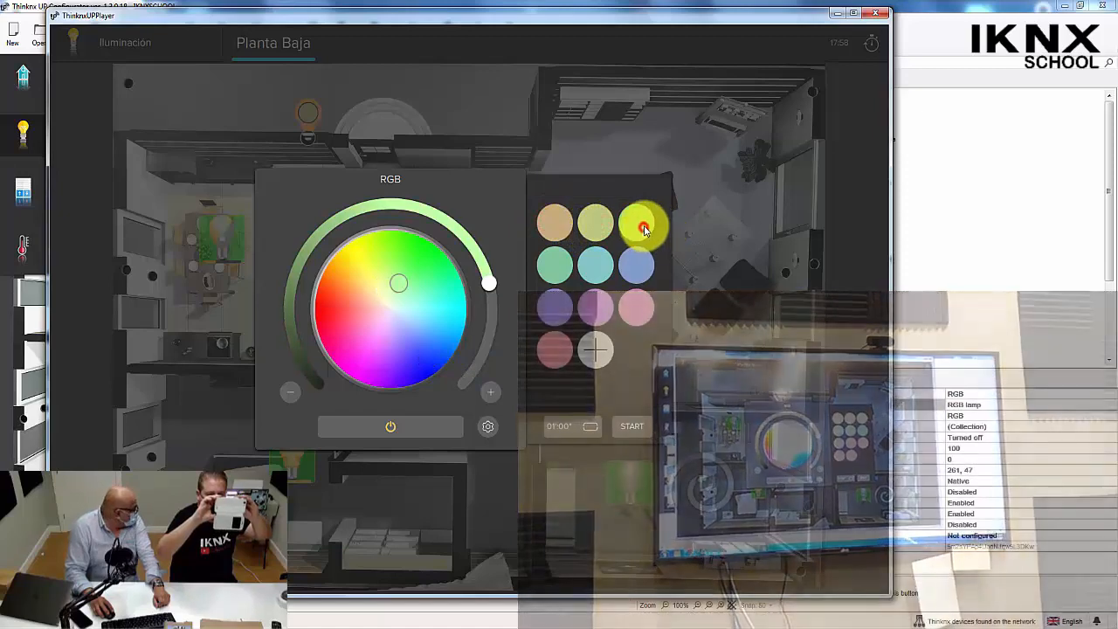
pyautogui.click(552, 269)
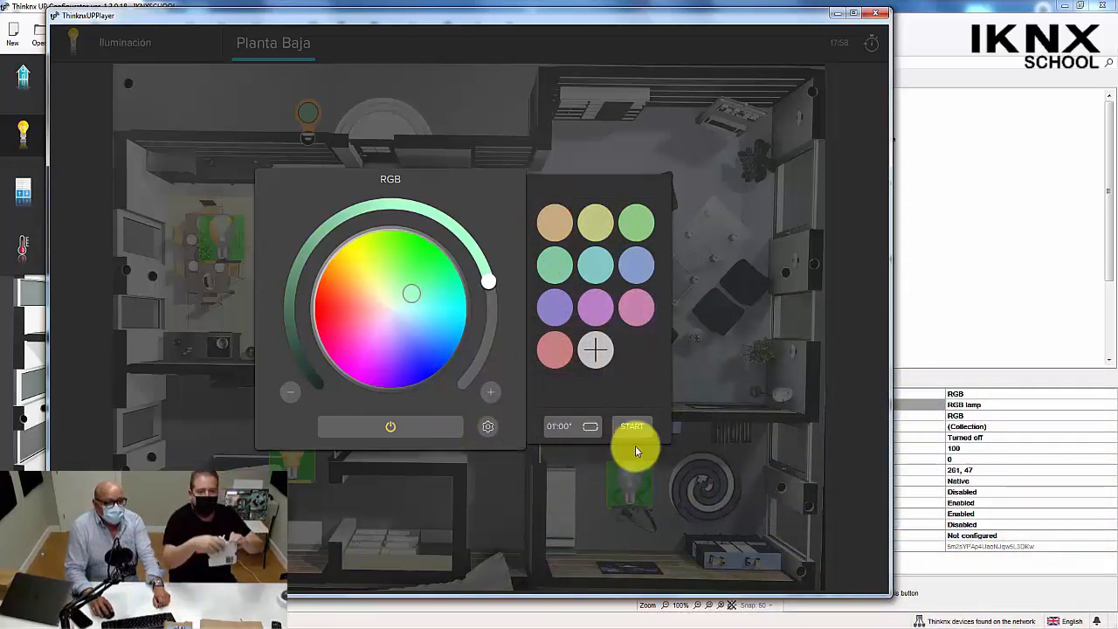
pyautogui.click(727, 403)
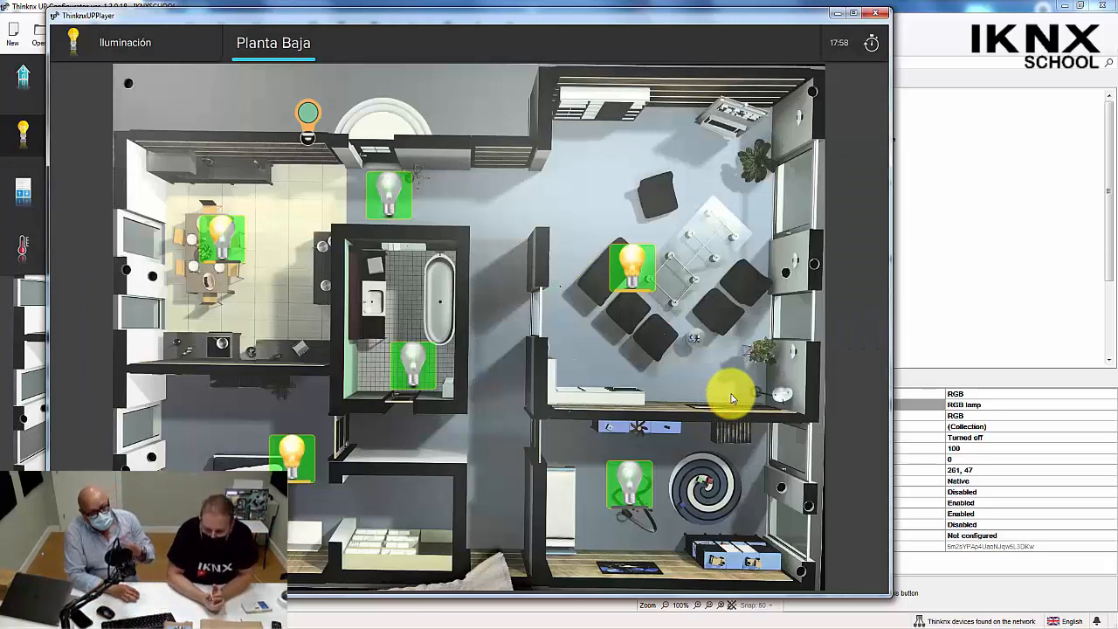